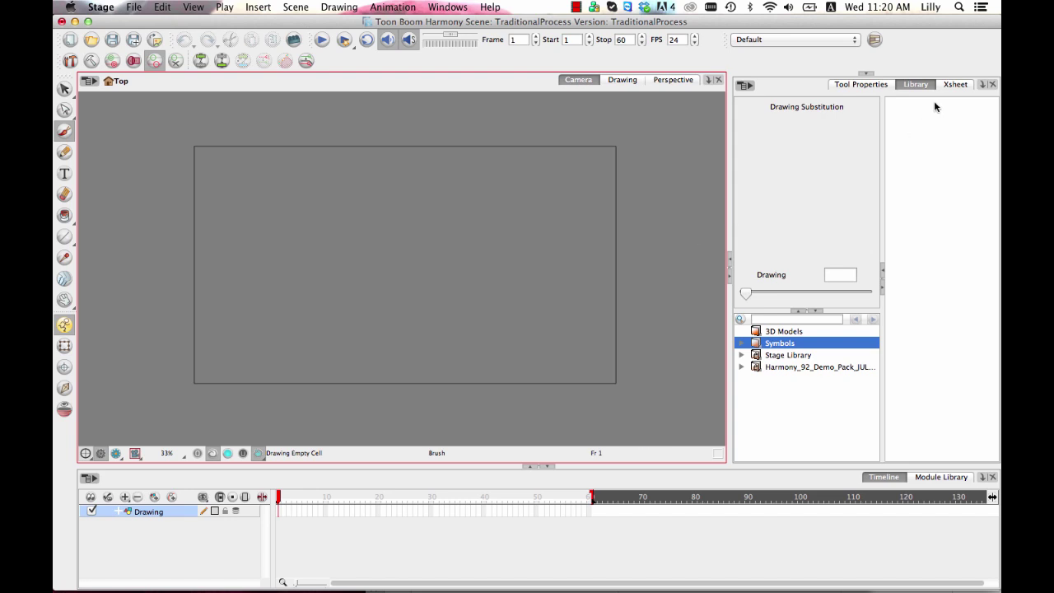
Step: Show the Xsheet and select the Drawing column's cell at frame 1
{"action": "left_click", "coordinate": [955, 84]}
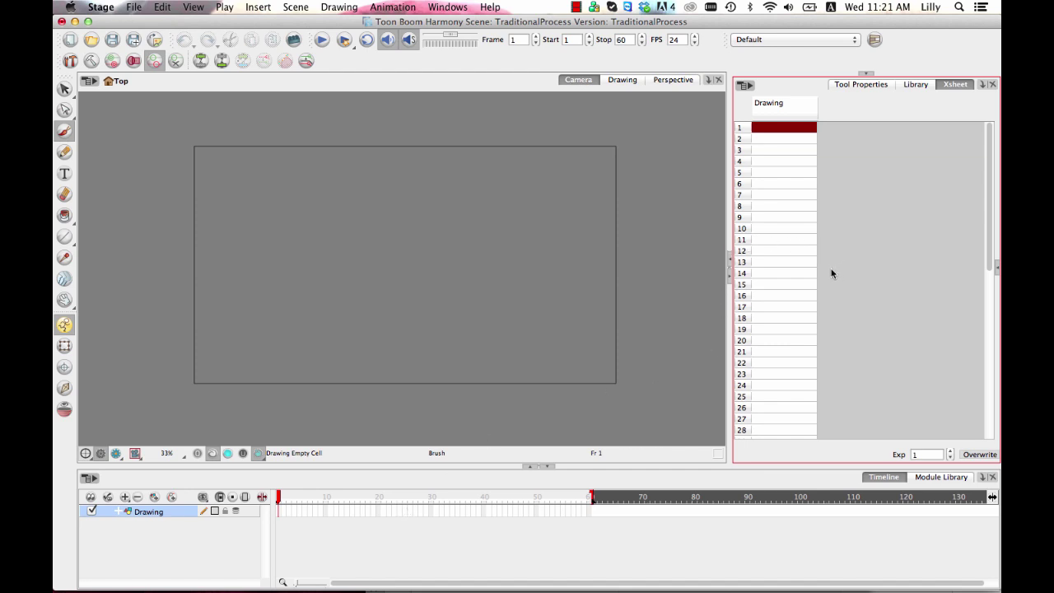
{"action": "left_click", "coordinate": [769, 140]}
{"action": "left_click", "coordinate": [772, 158]}
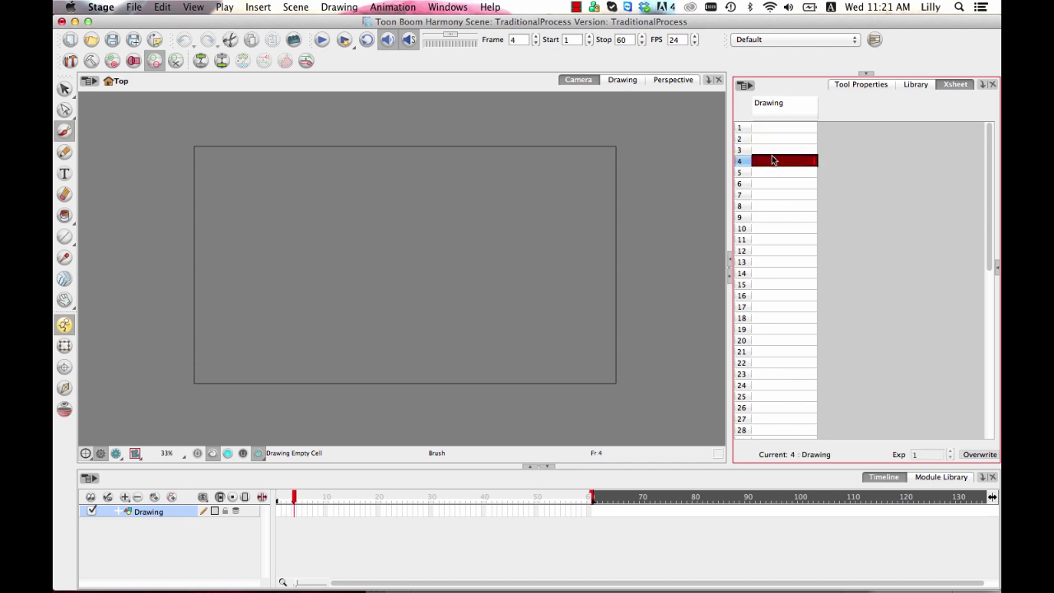
{"action": "left_click", "coordinate": [769, 146]}
{"action": "left_click", "coordinate": [766, 135]}
{"action": "left_click", "coordinate": [768, 128]}
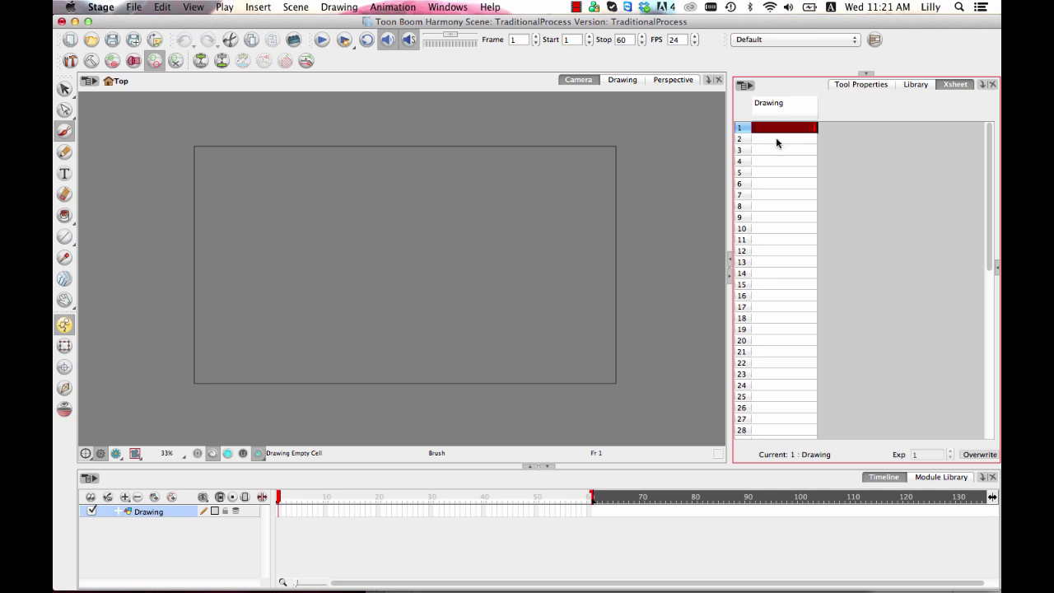
Step: Switch to the Drawing view and display its grid
{"action": "left_click", "coordinate": [629, 80]}
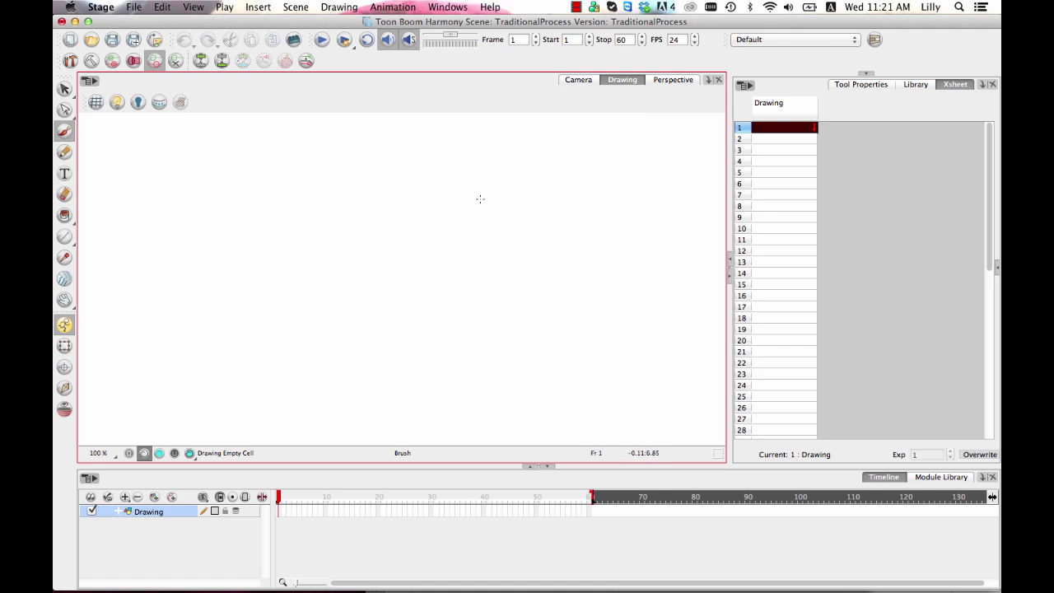
{"action": "left_click", "coordinate": [117, 102]}
{"action": "right_click", "coordinate": [227, 81]}
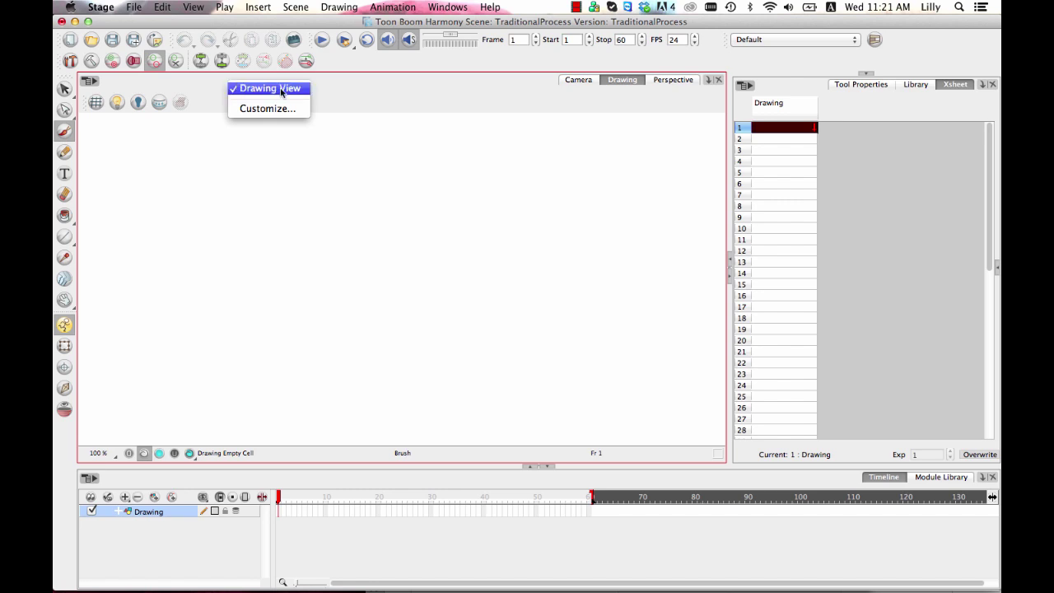
{"action": "left_click", "coordinate": [409, 95]}
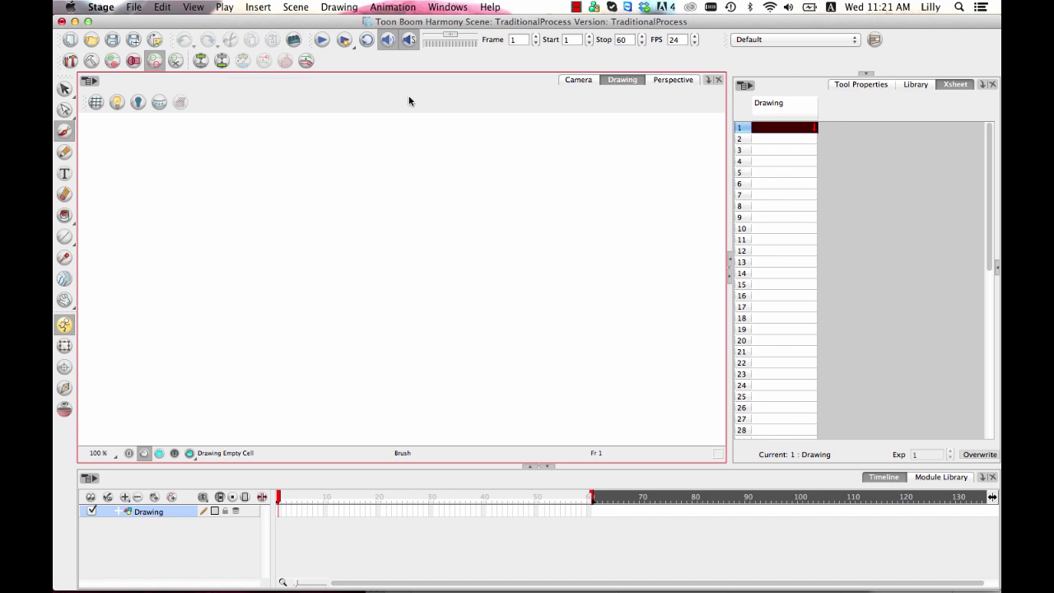
{"action": "left_click", "coordinate": [99, 103]}
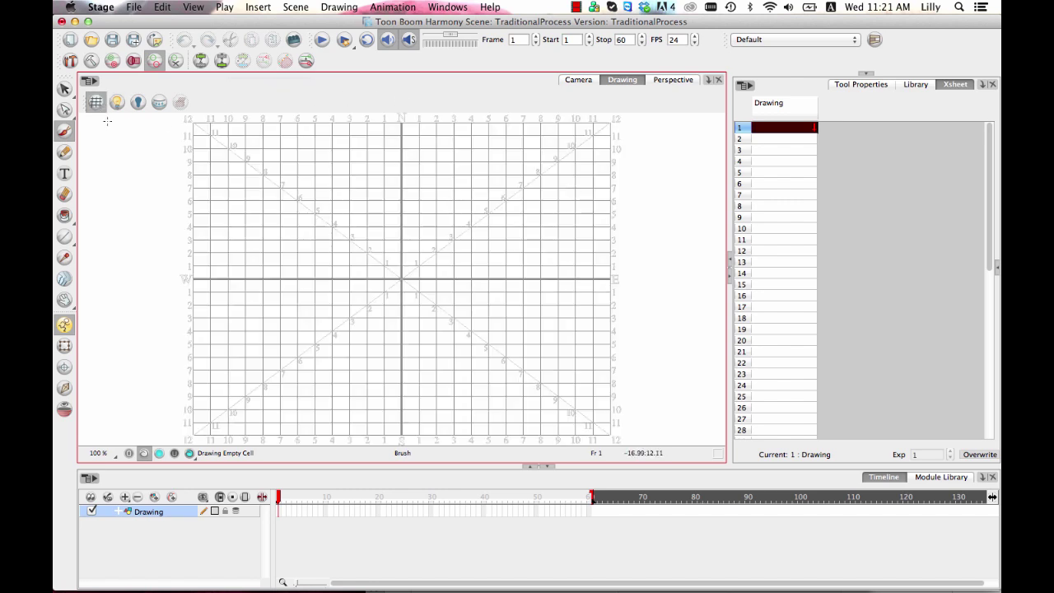
{"action": "key", "text": "space"}
{"action": "left_click_drag", "start_coordinate": [508, 282], "coordinate": [503, 281]}
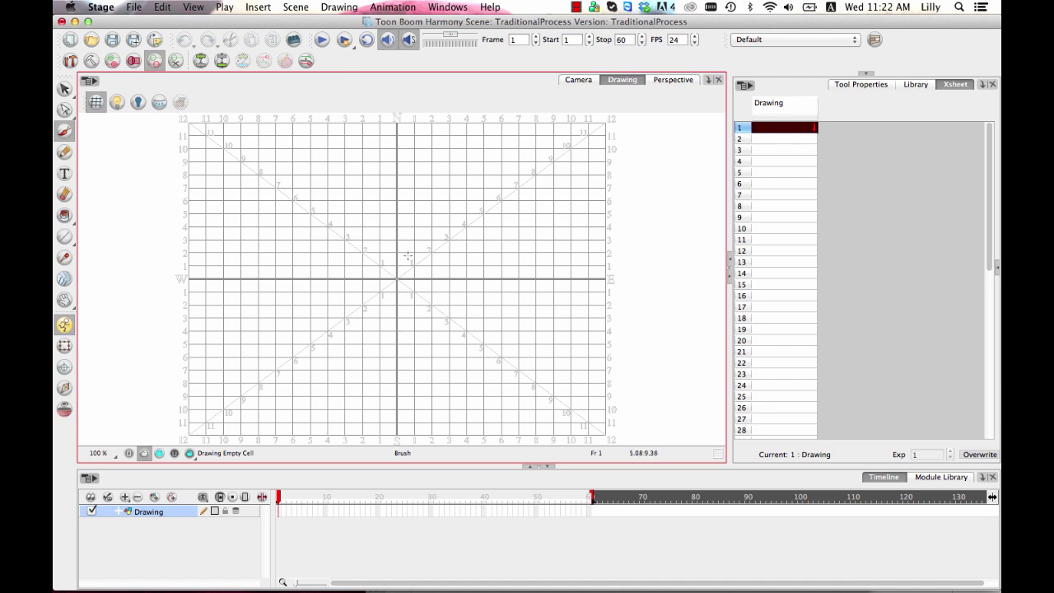
Step: Sketch a character's oval head outline and ear with the Brush on frame 1
{"action": "left_click", "coordinate": [772, 128]}
{"action": "left_click_drag", "start_coordinate": [317, 182], "coordinate": [307, 303]}
{"action": "mouse_move", "coordinate": [299, 247]}
{"action": "left_mouse_down"}
{"action": "mouse_move", "coordinate": [342, 327]}
{"action": "mouse_move", "coordinate": [389, 271]}
{"action": "left_mouse_up"}
{"action": "mouse_move", "coordinate": [300, 266]}
{"action": "left_mouse_down"}
{"action": "mouse_move", "coordinate": [298, 250]}
{"action": "mouse_move", "coordinate": [393, 239]}
{"action": "mouse_move", "coordinate": [377, 288]}
{"action": "left_mouse_up"}
{"action": "left_click_drag", "start_coordinate": [388, 251], "coordinate": [404, 255]}
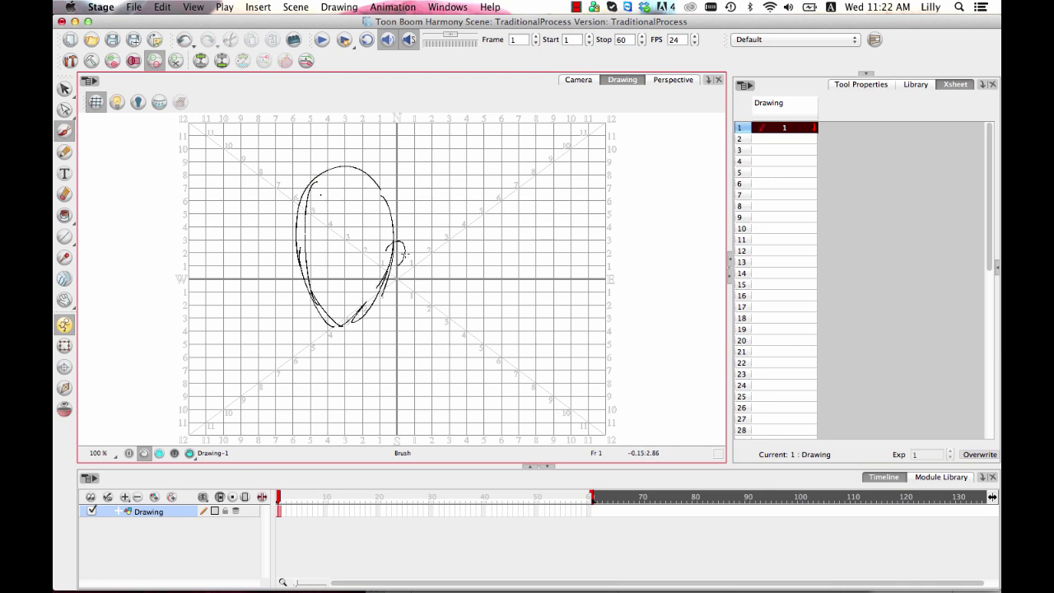
Step: Sketch the character's neck, shoulders and the sides of the torso below the head
{"action": "mouse_move", "coordinate": [356, 318]}
{"action": "left_mouse_down"}
{"action": "mouse_move", "coordinate": [366, 346]}
{"action": "mouse_move", "coordinate": [357, 323]}
{"action": "left_mouse_up"}
{"action": "mouse_move", "coordinate": [384, 288]}
{"action": "left_mouse_down"}
{"action": "mouse_move", "coordinate": [394, 327]}
{"action": "mouse_move", "coordinate": [334, 369]}
{"action": "left_mouse_up"}
{"action": "mouse_move", "coordinate": [384, 323]}
{"action": "left_mouse_down"}
{"action": "mouse_move", "coordinate": [435, 339]}
{"action": "mouse_move", "coordinate": [421, 342]}
{"action": "mouse_move", "coordinate": [451, 441]}
{"action": "left_mouse_up"}
{"action": "left_click", "coordinate": [446, 379]}
{"action": "left_click_drag", "start_coordinate": [446, 355], "coordinate": [455, 466]}
{"action": "left_click_drag", "start_coordinate": [337, 357], "coordinate": [317, 445]}
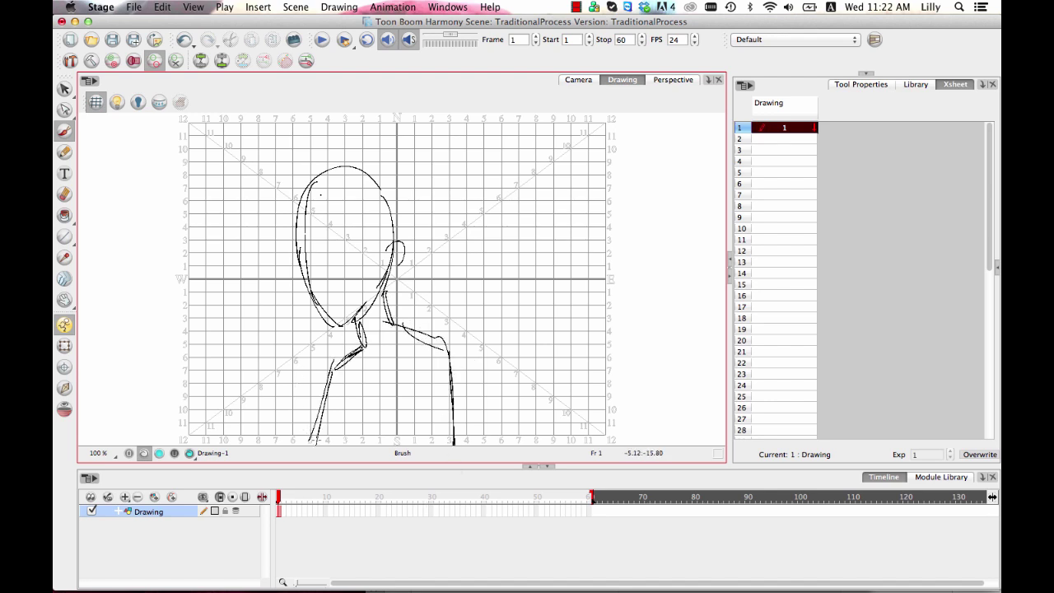
Step: Add hair, eyes, brow and a mouth to the character's head
{"action": "left_click_drag", "start_coordinate": [311, 184], "coordinate": [285, 247]}
{"action": "mouse_move", "coordinate": [296, 239]}
{"action": "left_mouse_down"}
{"action": "mouse_move", "coordinate": [322, 234]}
{"action": "mouse_move", "coordinate": [394, 262]}
{"action": "left_mouse_up"}
{"action": "mouse_move", "coordinate": [317, 176]}
{"action": "left_mouse_down"}
{"action": "mouse_move", "coordinate": [391, 183]}
{"action": "mouse_move", "coordinate": [404, 253]}
{"action": "left_mouse_up"}
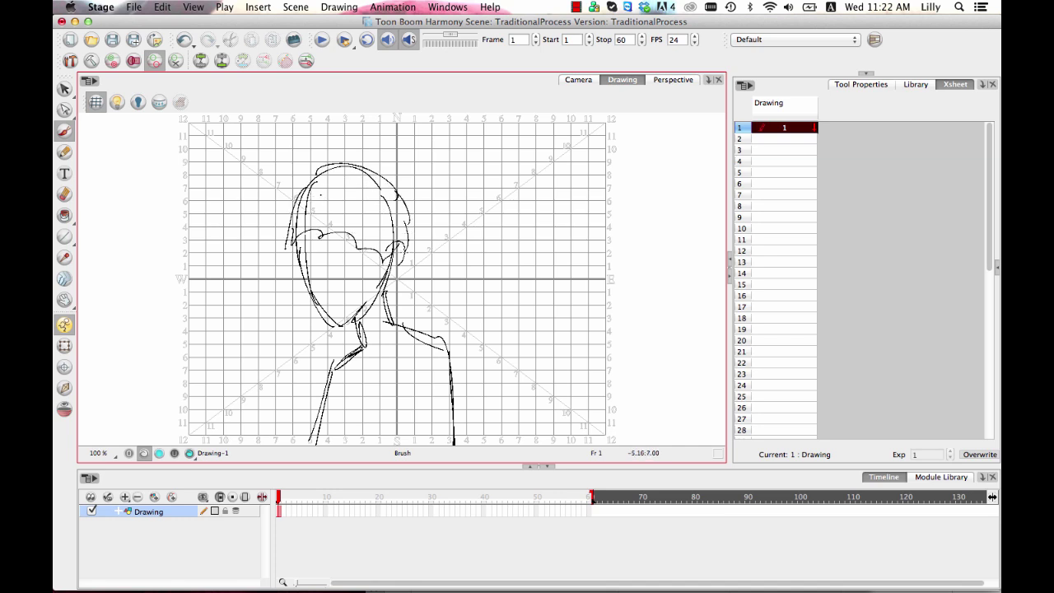
{"action": "left_click_drag", "start_coordinate": [312, 261], "coordinate": [303, 288]}
{"action": "mouse_move", "coordinate": [309, 250]}
{"action": "left_mouse_down"}
{"action": "mouse_move", "coordinate": [301, 263]}
{"action": "mouse_move", "coordinate": [356, 242]}
{"action": "mouse_move", "coordinate": [341, 264]}
{"action": "mouse_move", "coordinate": [300, 264]}
{"action": "mouse_move", "coordinate": [352, 293]}
{"action": "mouse_move", "coordinate": [306, 285]}
{"action": "left_mouse_up"}
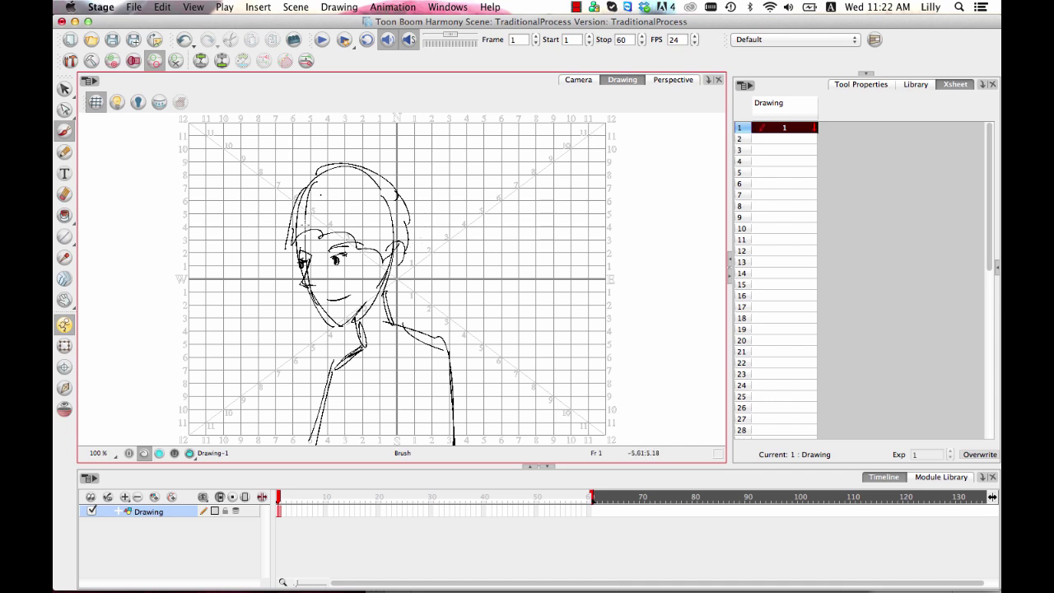
{"action": "left_click_drag", "start_coordinate": [308, 182], "coordinate": [283, 232]}
Step: Reinforce the character's collar and torso side and add a curved neckline
{"action": "mouse_move", "coordinate": [354, 320]}
{"action": "left_mouse_down"}
{"action": "mouse_move", "coordinate": [359, 338]}
{"action": "mouse_move", "coordinate": [328, 359]}
{"action": "mouse_move", "coordinate": [341, 360]}
{"action": "mouse_move", "coordinate": [313, 445]}
{"action": "left_mouse_up"}
{"action": "left_click_drag", "start_coordinate": [331, 377], "coordinate": [315, 424]}
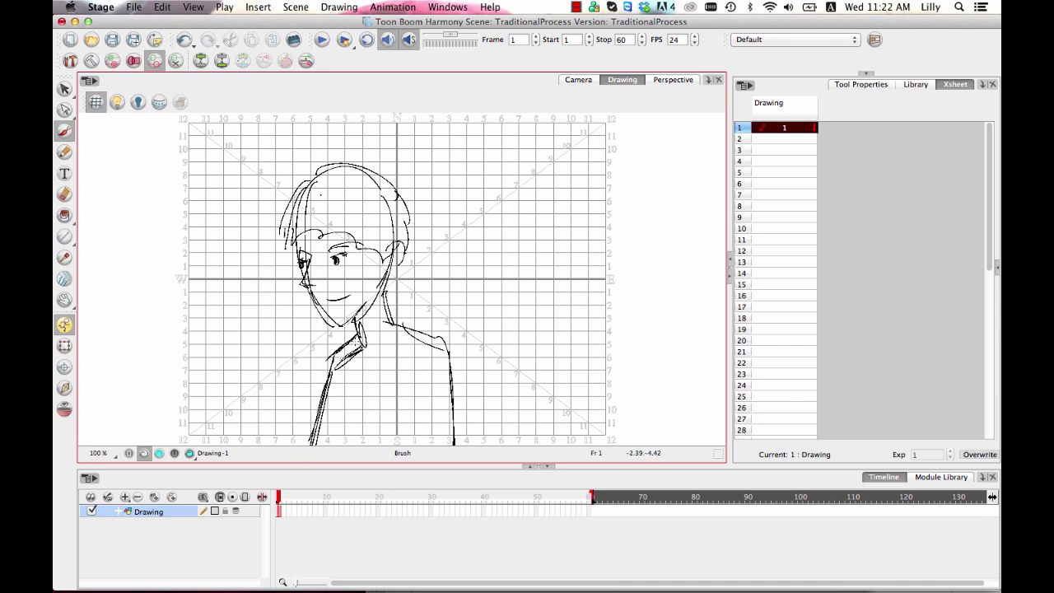
{"action": "mouse_move", "coordinate": [355, 337]}
{"action": "left_mouse_down"}
{"action": "mouse_move", "coordinate": [386, 362]}
{"action": "mouse_move", "coordinate": [409, 333]}
{"action": "mouse_move", "coordinate": [387, 355]}
{"action": "left_mouse_up"}
Step: Examine the empty cells at frames 2 to 5 in the Drawing column
{"action": "left_click", "coordinate": [785, 139]}
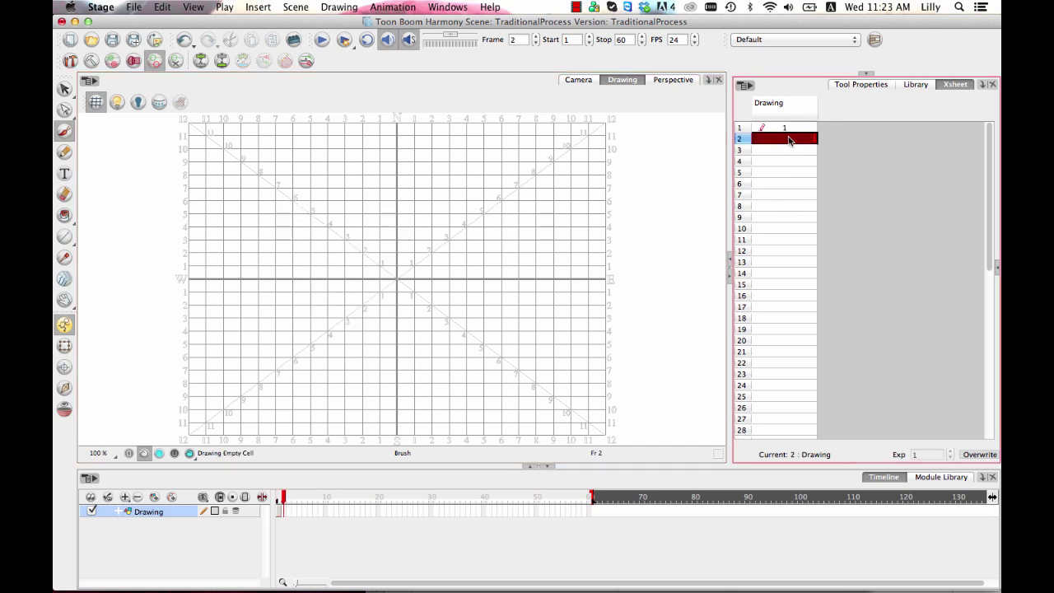
{"action": "left_click", "coordinate": [788, 151]}
{"action": "left_click", "coordinate": [789, 163]}
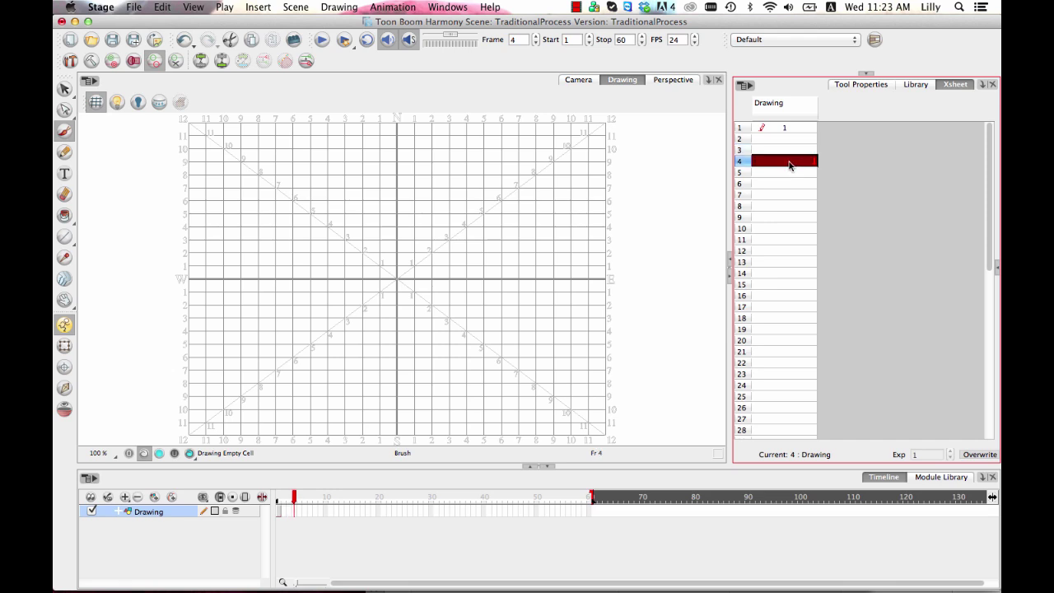
{"action": "left_click", "coordinate": [787, 173]}
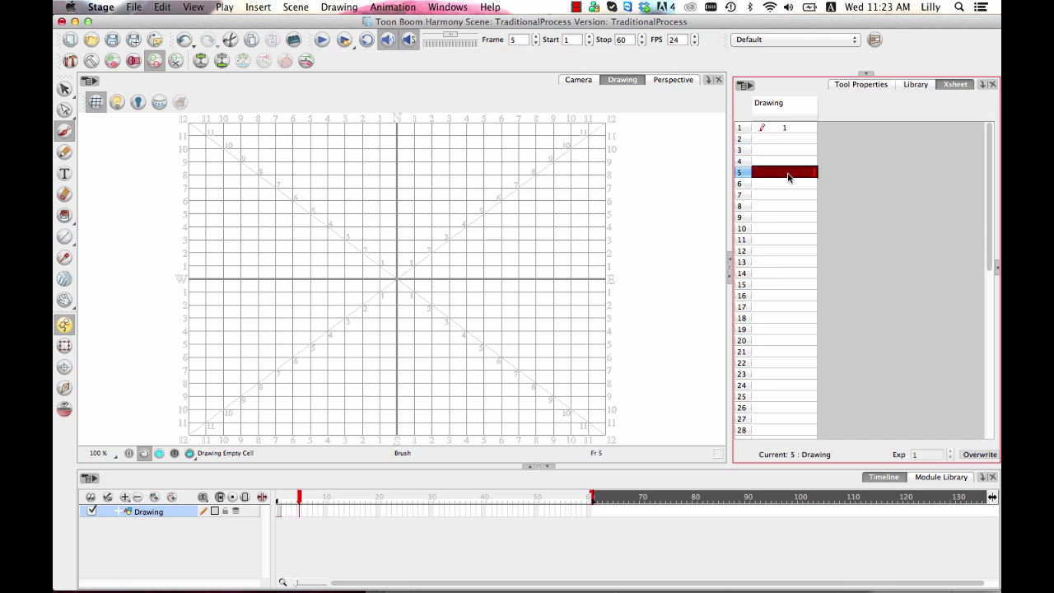
{"action": "left_click", "coordinate": [795, 137]}
{"action": "left_click", "coordinate": [794, 150]}
{"action": "left_click", "coordinate": [795, 162]}
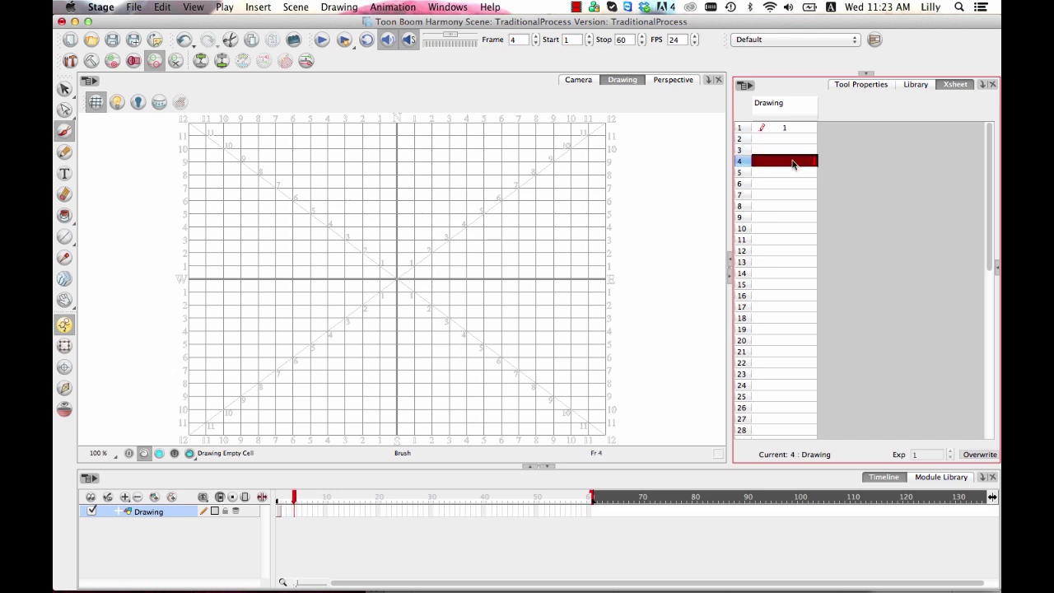
{"action": "left_click", "coordinate": [789, 174]}
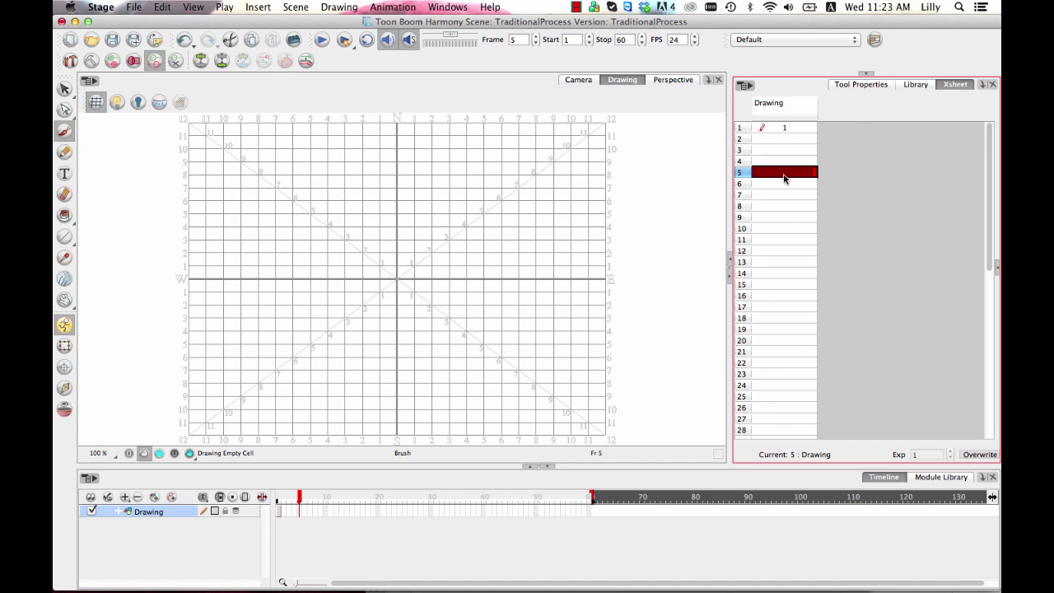
{"action": "left_click", "coordinate": [782, 140]}
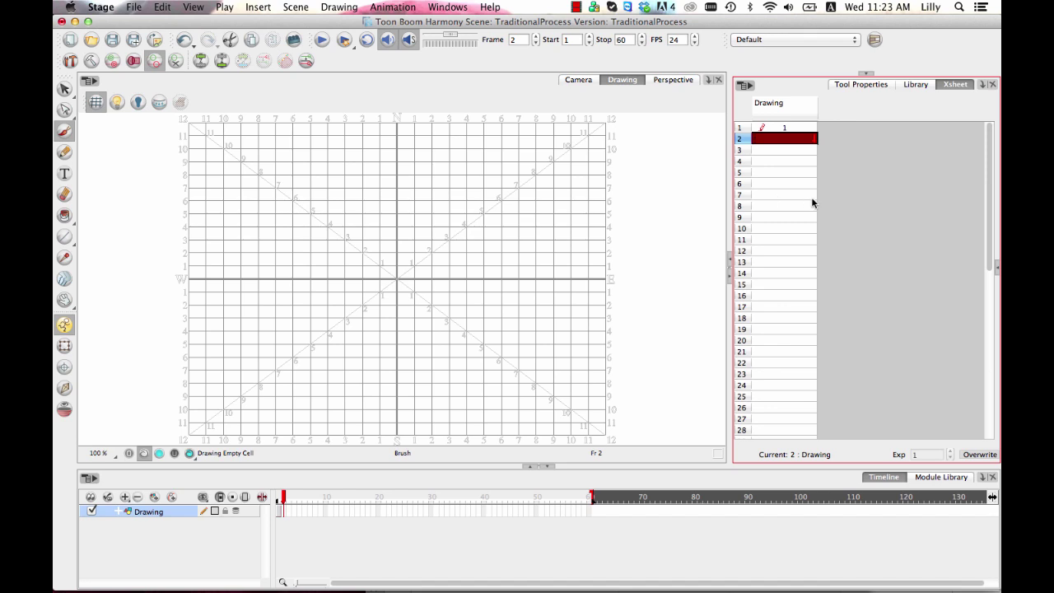
Step: Brush a few diagonal strokes as a new drawing on frame 5 and compare it with frame 1
{"action": "left_click", "coordinate": [774, 173]}
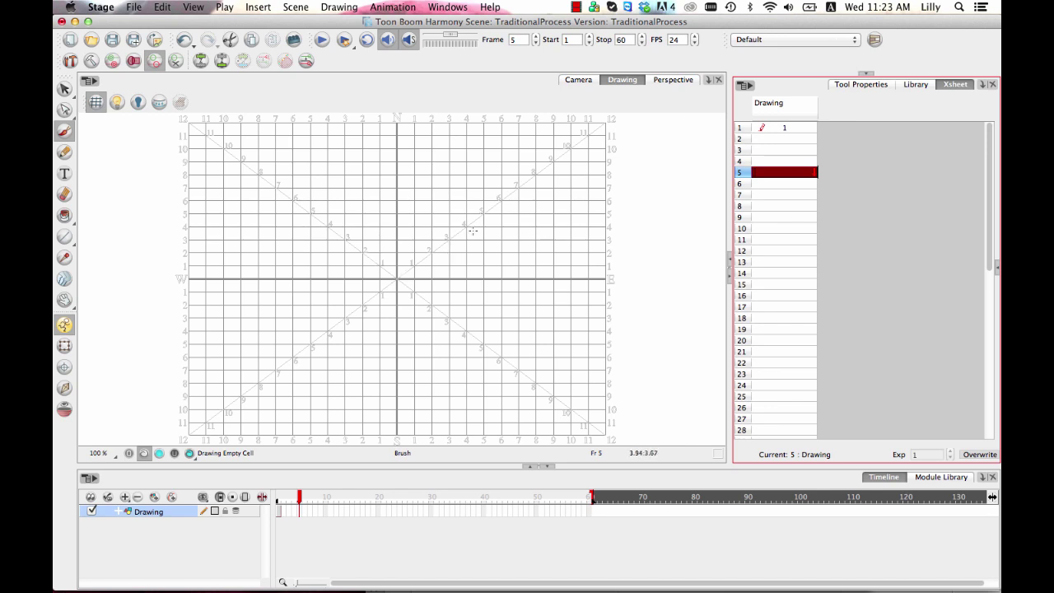
{"action": "mouse_move", "coordinate": [364, 297]}
{"action": "left_mouse_down"}
{"action": "mouse_move", "coordinate": [396, 251]}
{"action": "mouse_move", "coordinate": [370, 294]}
{"action": "left_mouse_up"}
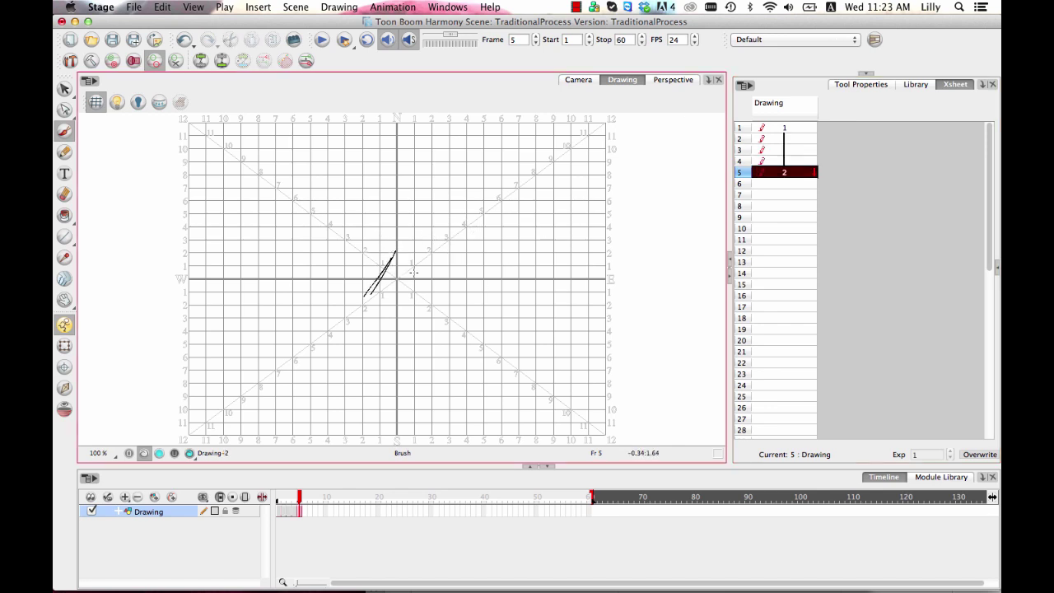
{"action": "left_click_drag", "start_coordinate": [430, 248], "coordinate": [406, 302]}
{"action": "left_click", "coordinate": [787, 128]}
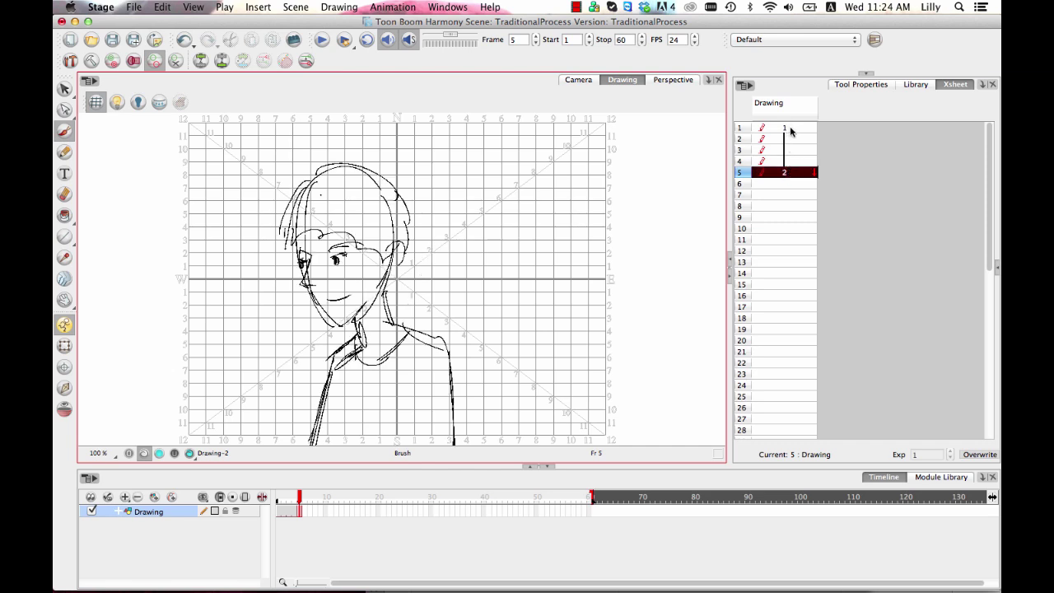
{"action": "left_click", "coordinate": [794, 173]}
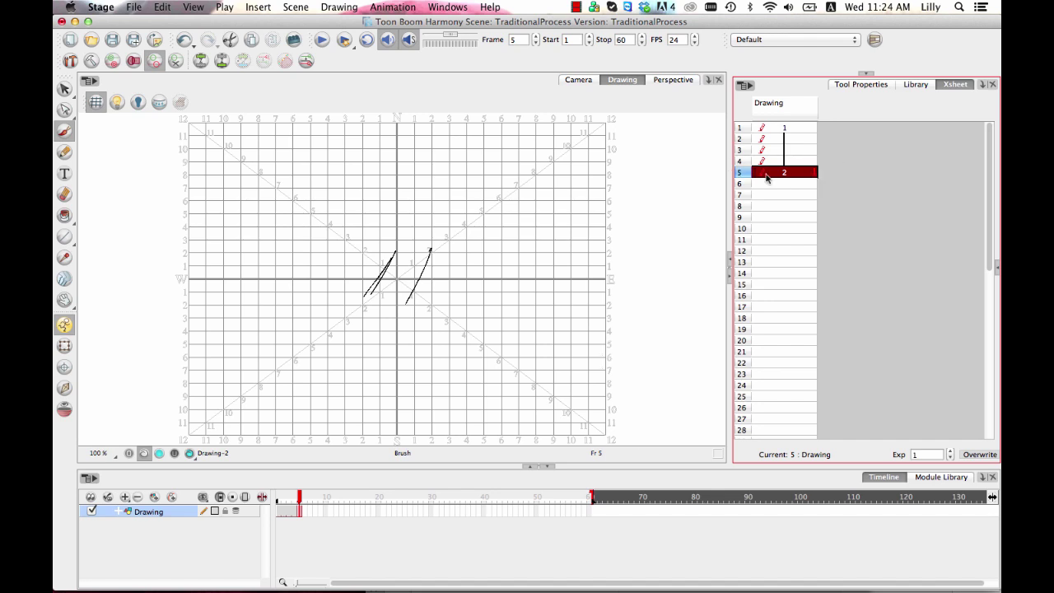
Step: Create a drawing named head2 at frame 7 and handwrite "head 2" on it
{"action": "left_click", "coordinate": [778, 195]}
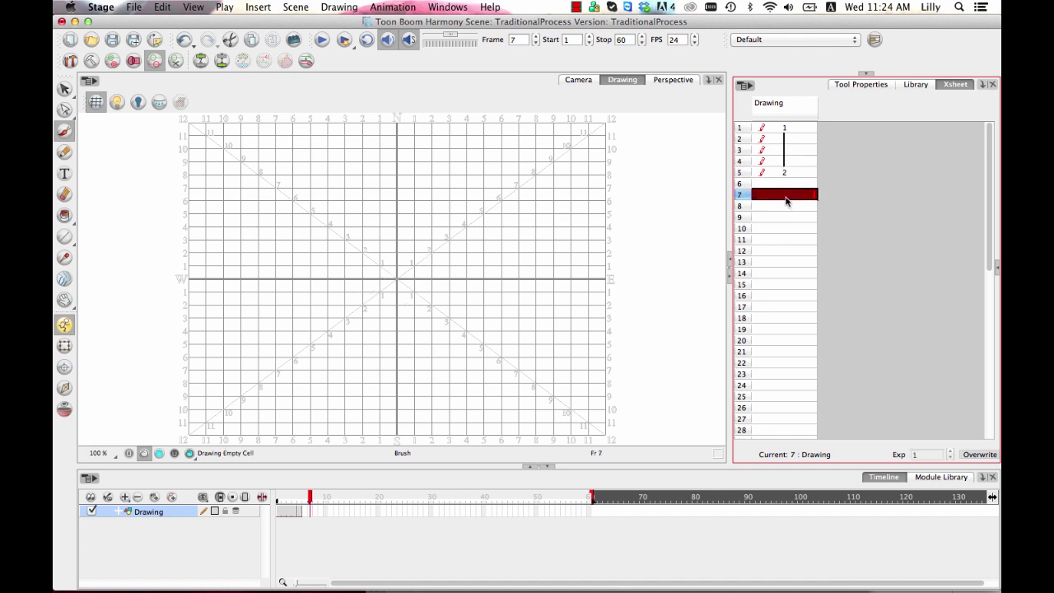
{"action": "double_click", "coordinate": [788, 195]}
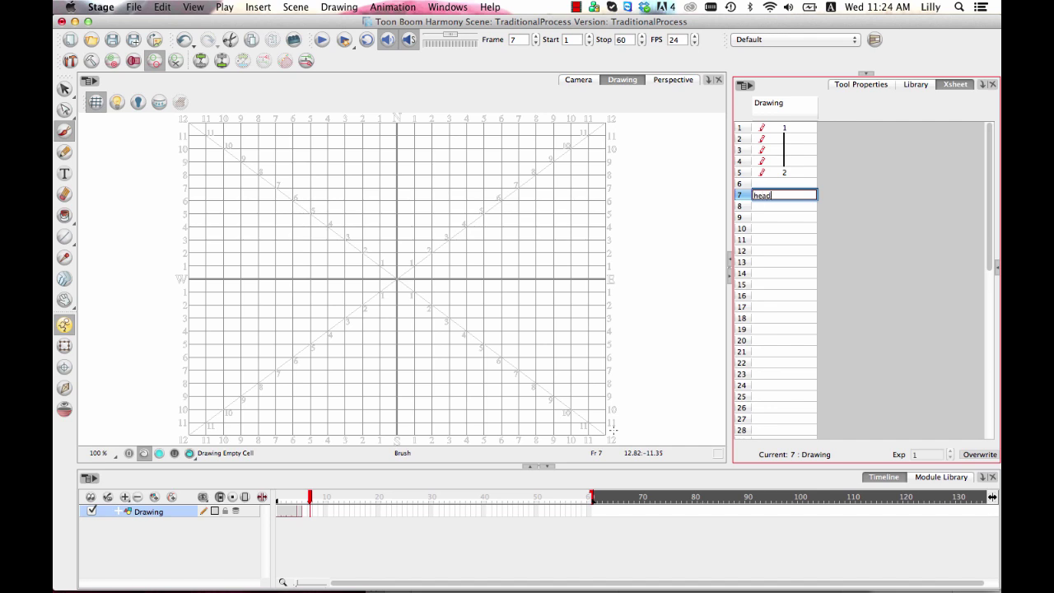
{"action": "key", "text": "Return"}
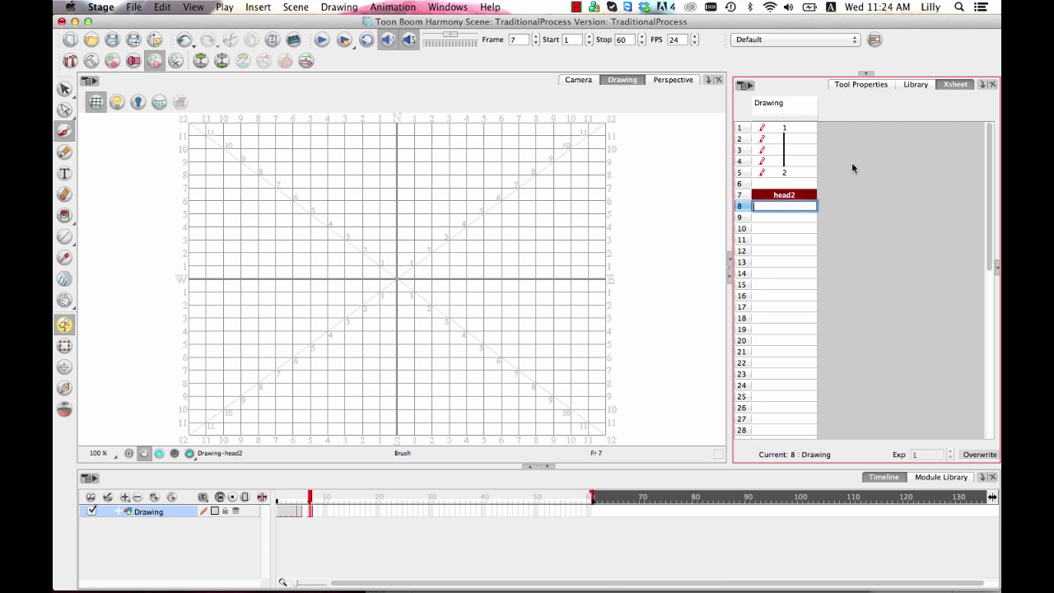
{"action": "left_click", "coordinate": [794, 198]}
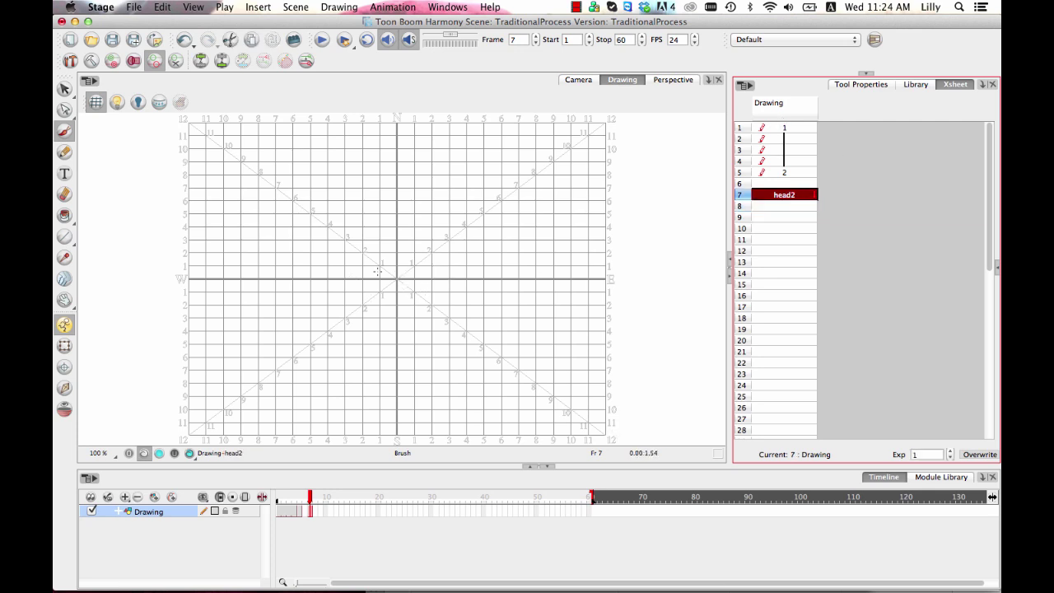
{"action": "mouse_move", "coordinate": [429, 157]}
{"action": "left_mouse_down"}
{"action": "mouse_move", "coordinate": [438, 235]}
{"action": "mouse_move", "coordinate": [512, 216]}
{"action": "left_mouse_up"}
{"action": "mouse_move", "coordinate": [527, 194]}
{"action": "left_mouse_down"}
{"action": "mouse_move", "coordinate": [538, 139]}
{"action": "mouse_move", "coordinate": [538, 221]}
{"action": "left_mouse_up"}
{"action": "mouse_move", "coordinate": [566, 165]}
{"action": "left_mouse_down"}
{"action": "mouse_move", "coordinate": [589, 191]}
{"action": "mouse_move", "coordinate": [642, 213]}
{"action": "left_mouse_up"}
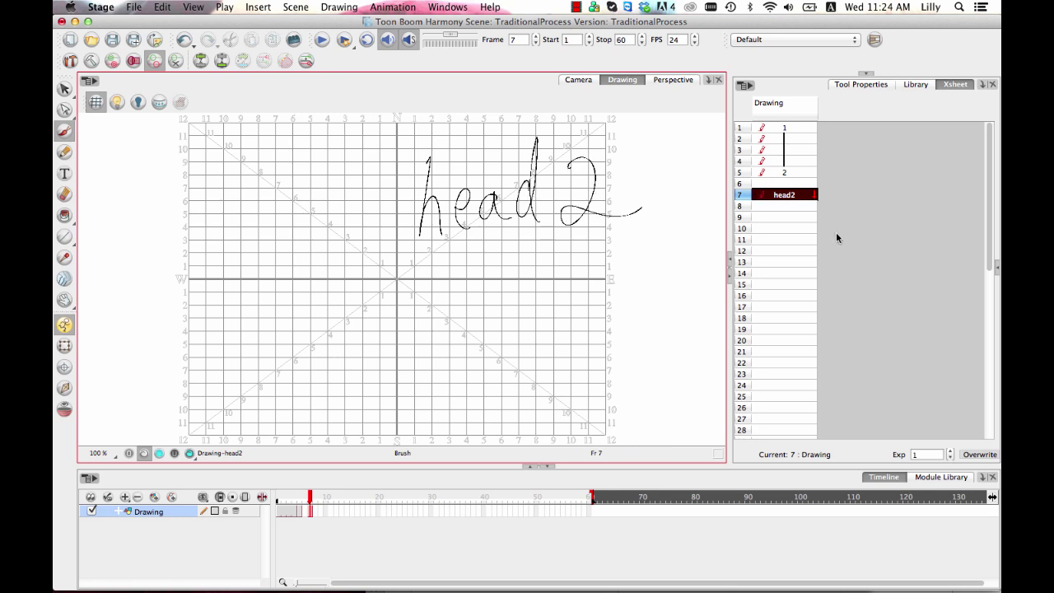
Step: Create a drawing named head3 at frame 9, handwrite "head 3" on it and compare it with head2
{"action": "left_click", "coordinate": [789, 218]}
{"action": "left_click", "coordinate": [788, 216]}
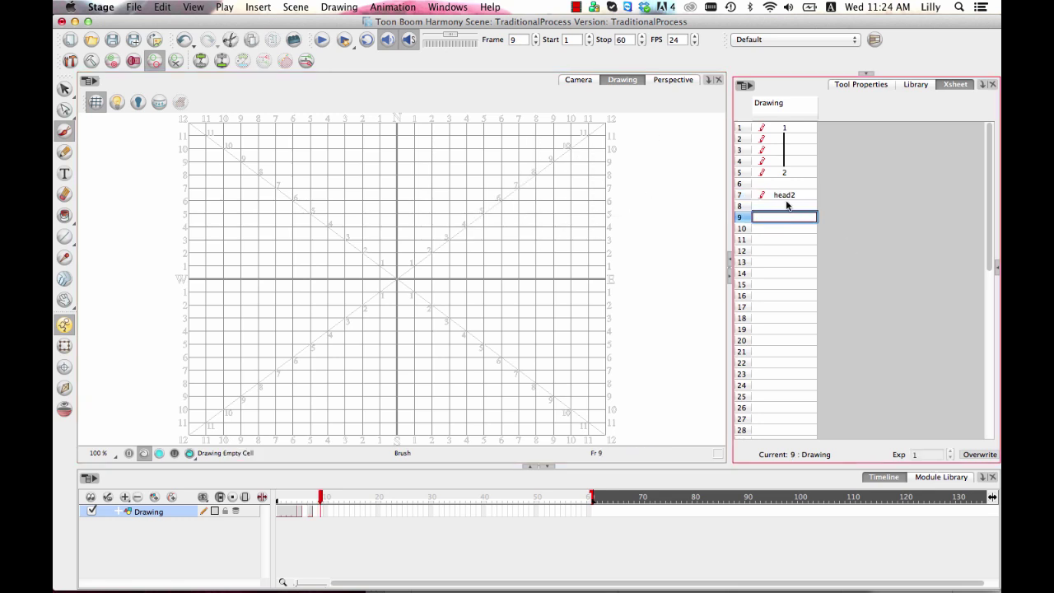
{"action": "key", "text": "Return"}
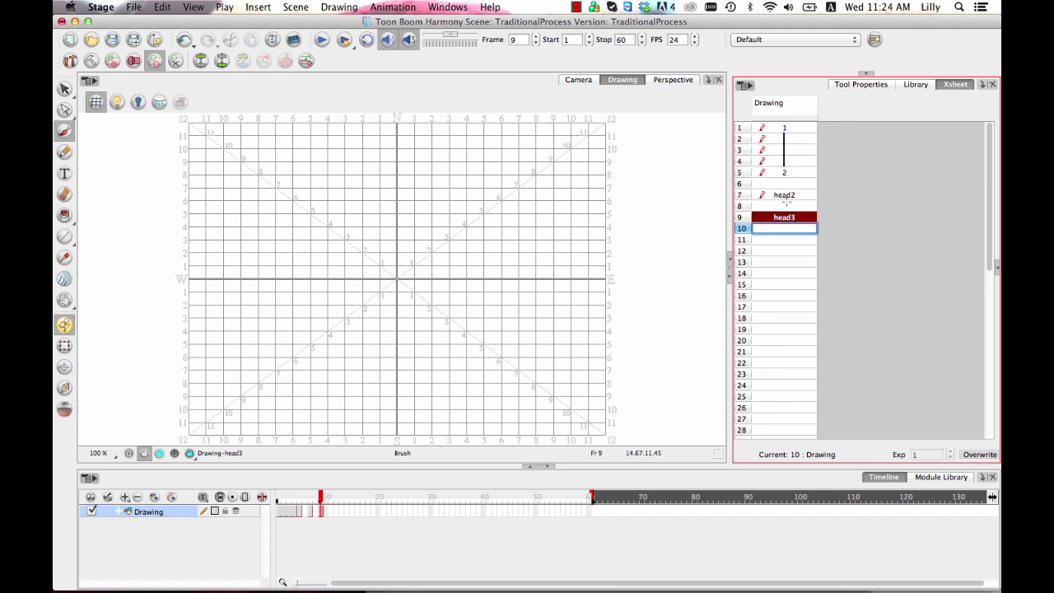
{"action": "mouse_move", "coordinate": [433, 241]}
{"action": "left_mouse_down"}
{"action": "mouse_move", "coordinate": [455, 217]}
{"action": "mouse_move", "coordinate": [479, 275]}
{"action": "mouse_move", "coordinate": [497, 274]}
{"action": "mouse_move", "coordinate": [510, 246]}
{"action": "mouse_move", "coordinate": [557, 272]}
{"action": "left_mouse_up"}
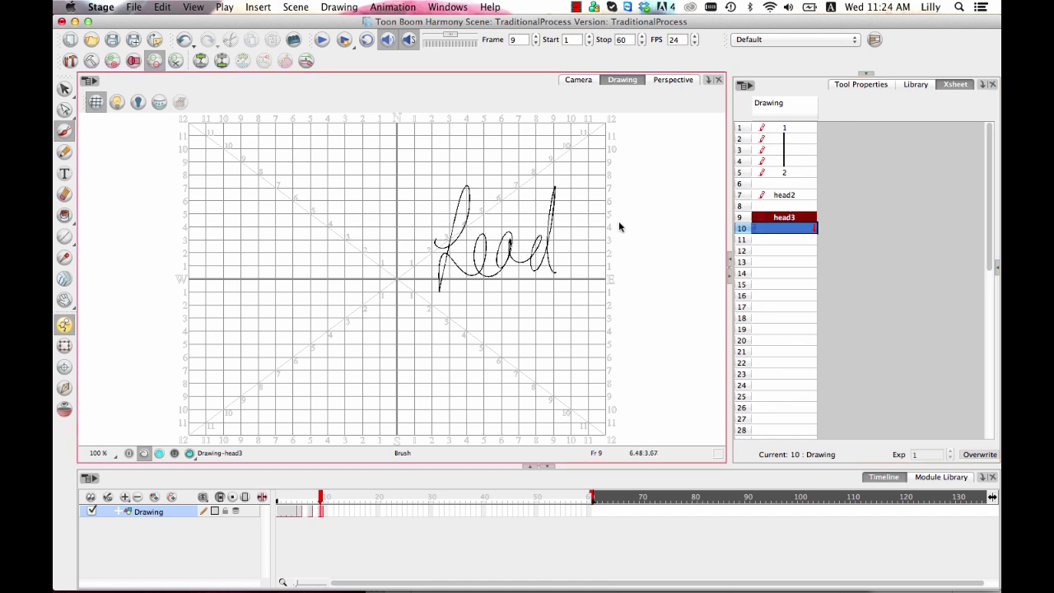
{"action": "left_click", "coordinate": [797, 220]}
{"action": "left_click_drag", "start_coordinate": [581, 216], "coordinate": [569, 274]}
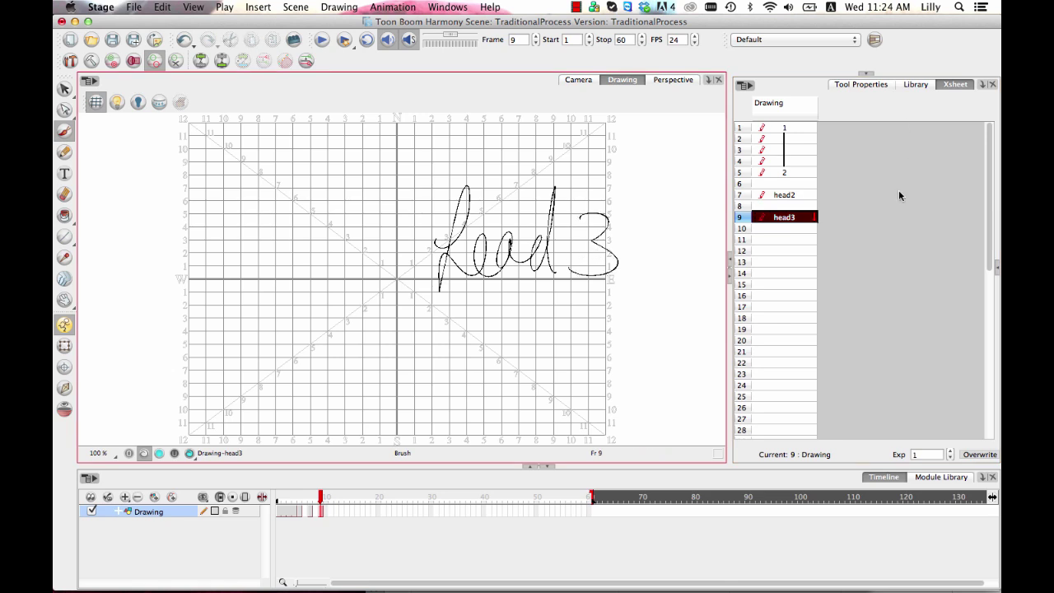
{"action": "left_click", "coordinate": [794, 195]}
{"action": "left_click", "coordinate": [792, 219]}
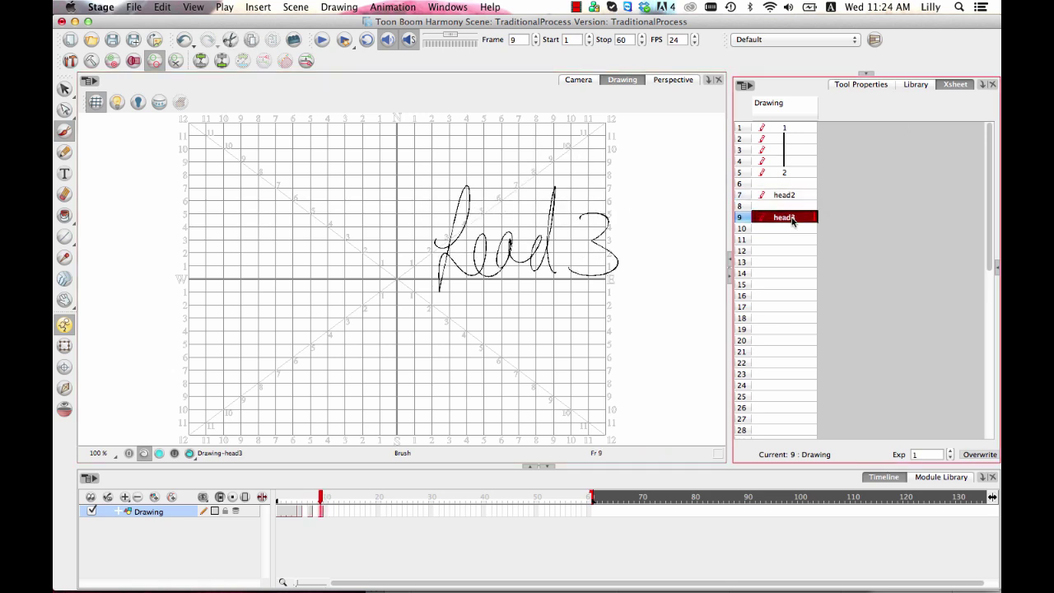
Step: Expose the existing head2 drawing again at frame 12 of the Drawing column
{"action": "left_click", "coordinate": [780, 251]}
{"action": "left_click", "coordinate": [777, 251]}
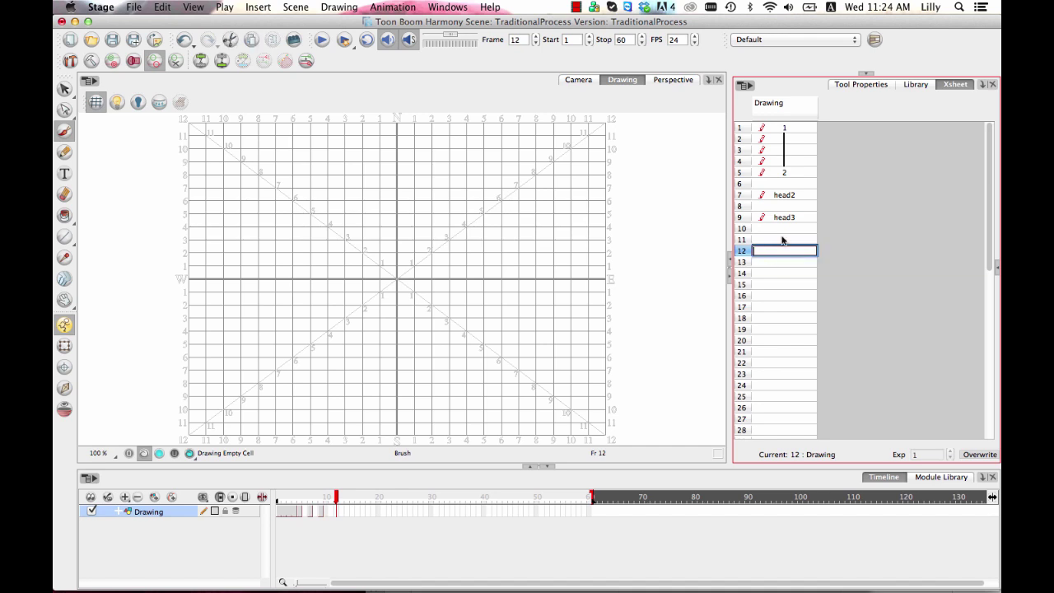
{"action": "key", "text": "Return"}
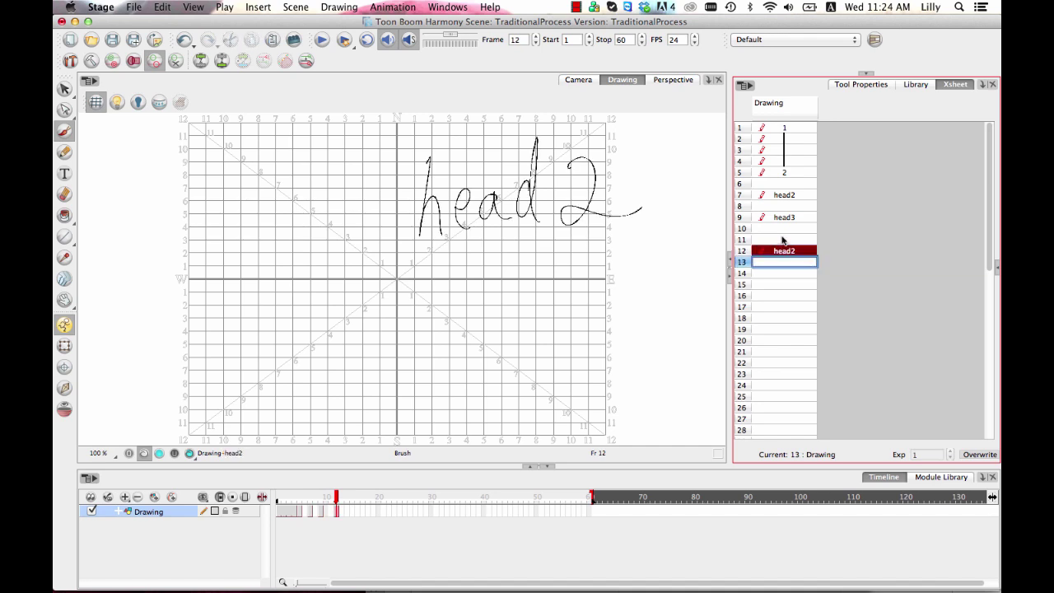
Step: Compare the drawings exposed at frames 7, 9 and 12 of the Drawing column
{"action": "left_click", "coordinate": [789, 251]}
{"action": "left_click", "coordinate": [799, 218]}
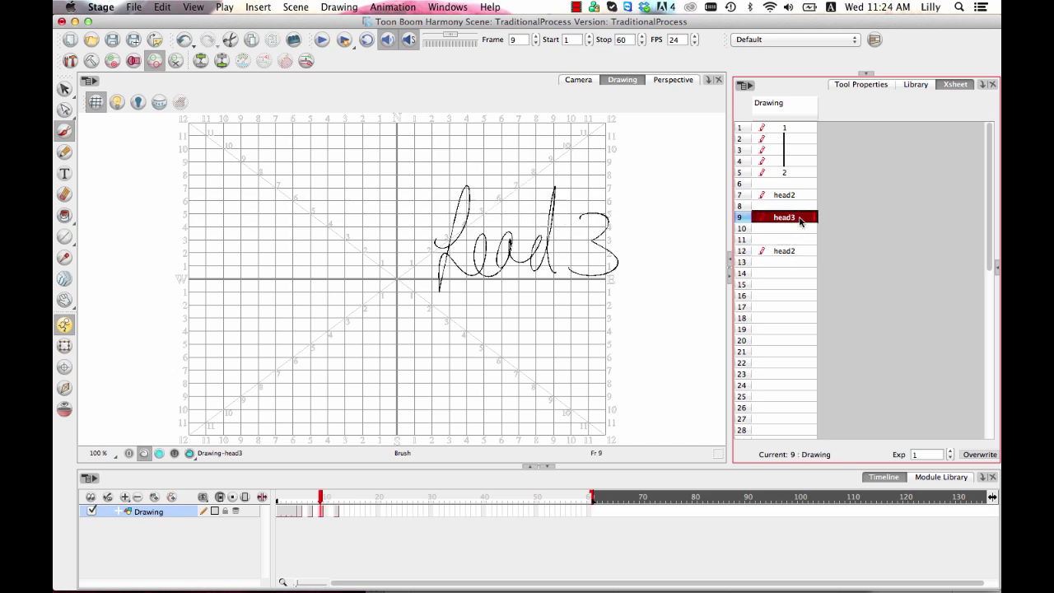
{"action": "left_click", "coordinate": [802, 195]}
{"action": "left_click", "coordinate": [800, 217]}
{"action": "left_click", "coordinate": [798, 251]}
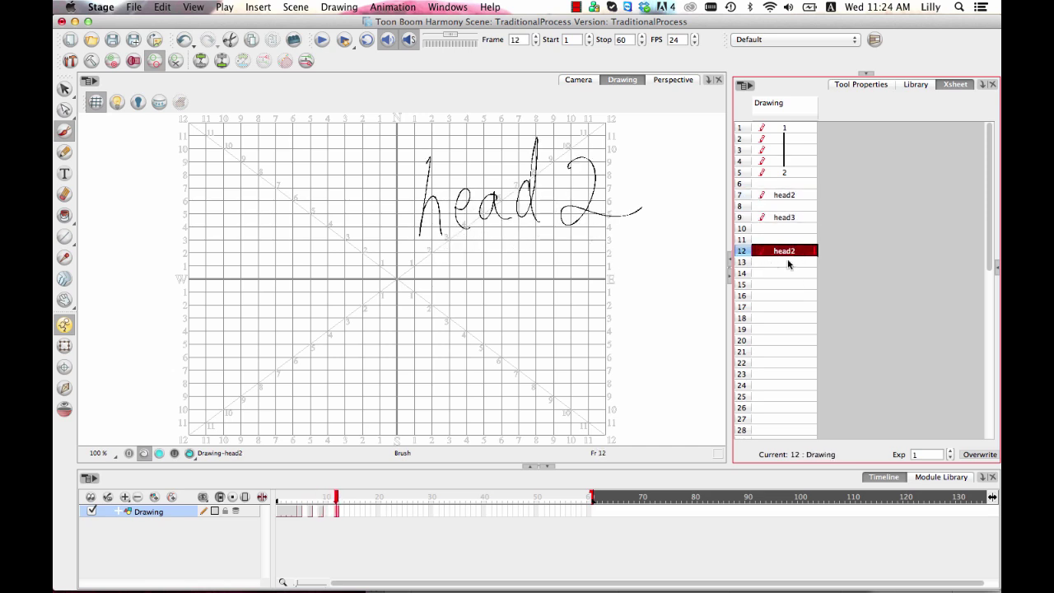
Step: Replace the drawing exposed at frame 12 with a new one named head1, handwrite "head 1" on it and compare it with head2 and head3
{"action": "double_click", "coordinate": [790, 254]}
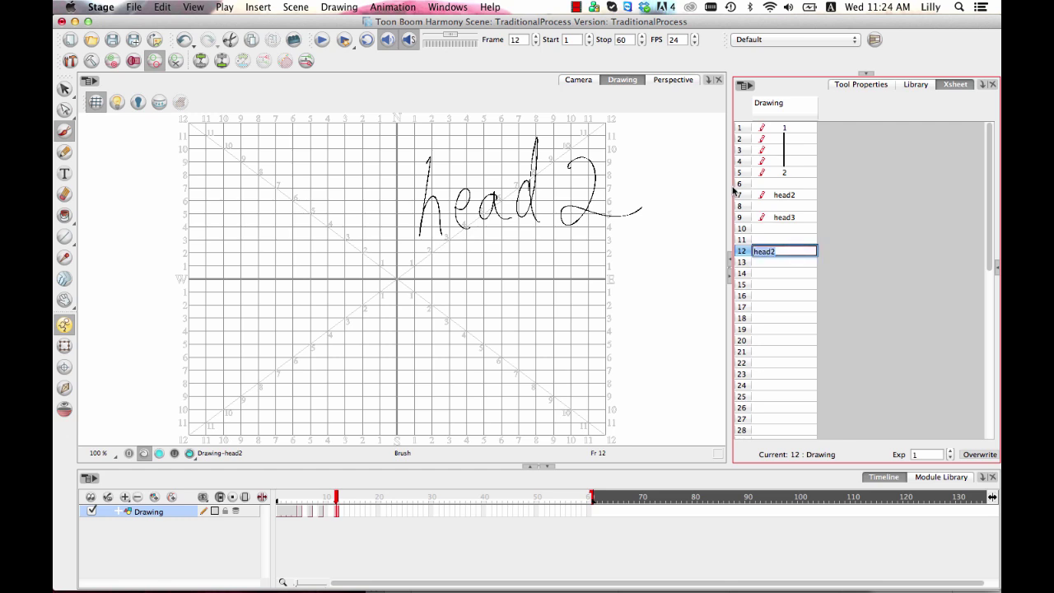
{"action": "type", "text": "h"}
{"action": "key", "text": "Return"}
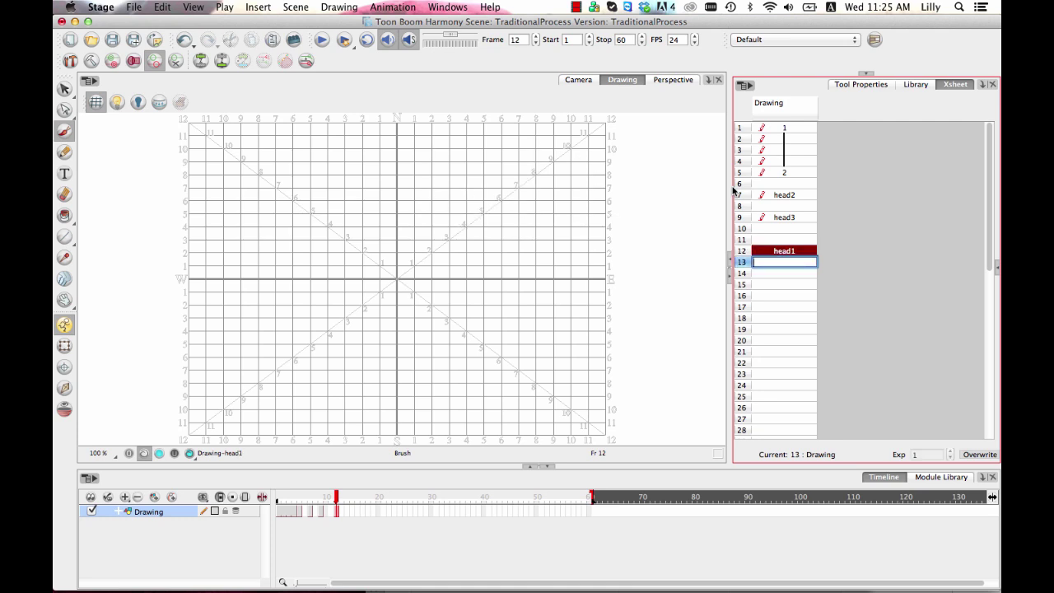
{"action": "left_click", "coordinate": [781, 252]}
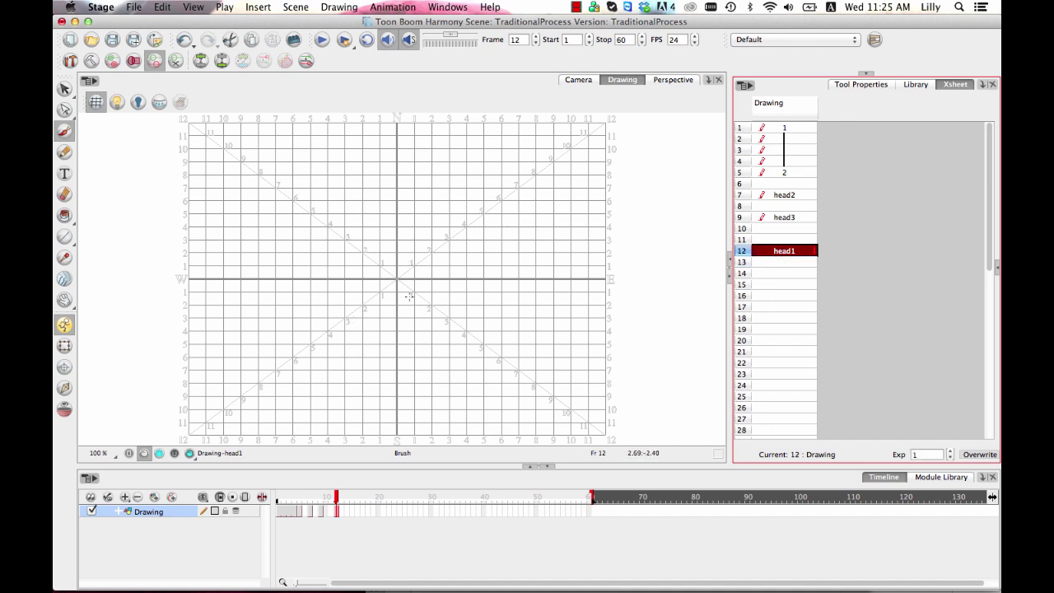
{"action": "mouse_move", "coordinate": [423, 317]}
{"action": "left_mouse_down"}
{"action": "mouse_move", "coordinate": [459, 251]}
{"action": "mouse_move", "coordinate": [445, 309]}
{"action": "mouse_move", "coordinate": [488, 320]}
{"action": "mouse_move", "coordinate": [563, 268]}
{"action": "mouse_move", "coordinate": [563, 295]}
{"action": "left_mouse_up"}
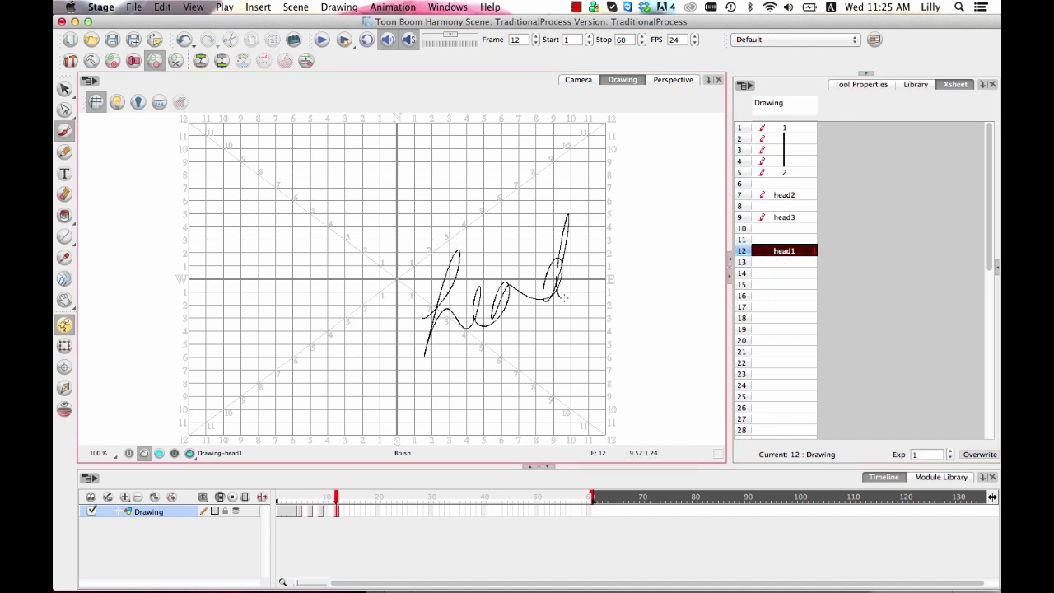
{"action": "left_click_drag", "start_coordinate": [600, 220], "coordinate": [598, 302]}
{"action": "left_click", "coordinate": [794, 218]}
{"action": "left_click", "coordinate": [802, 194]}
{"action": "left_click", "coordinate": [797, 218]}
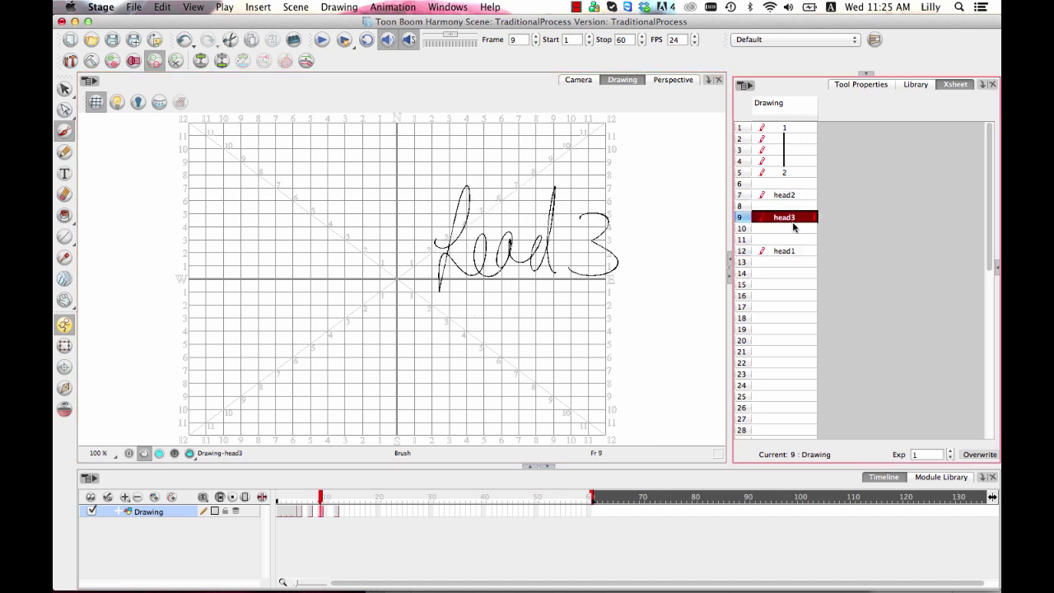
{"action": "left_click", "coordinate": [789, 251]}
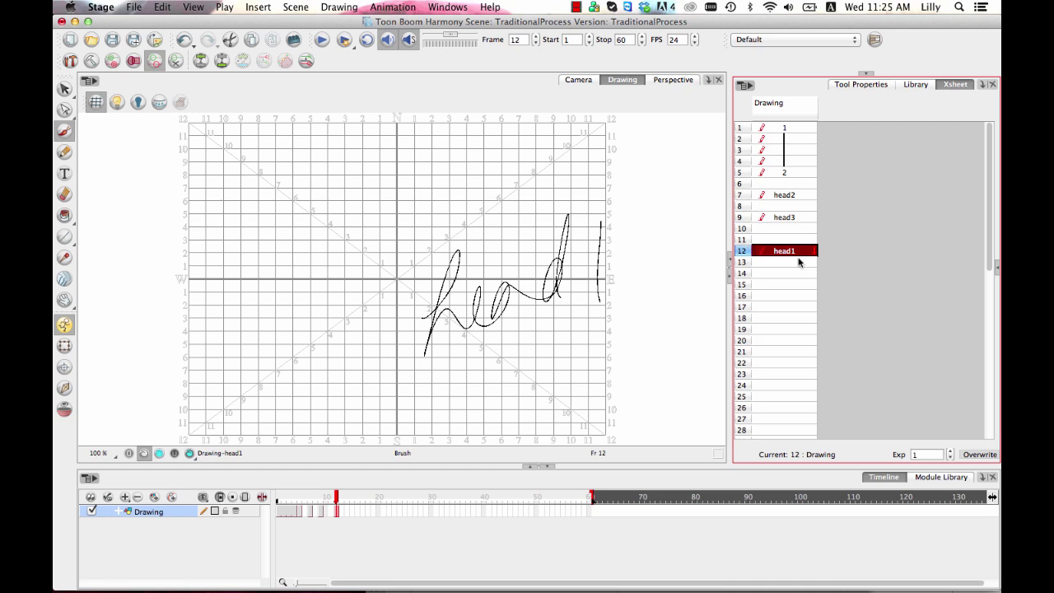
Step: Try to delete the head1, head2 and head3 cells together without removing their frames, and undo it
{"action": "left_click", "coordinate": [799, 198]}
{"action": "left_click", "coordinate": [797, 217]}
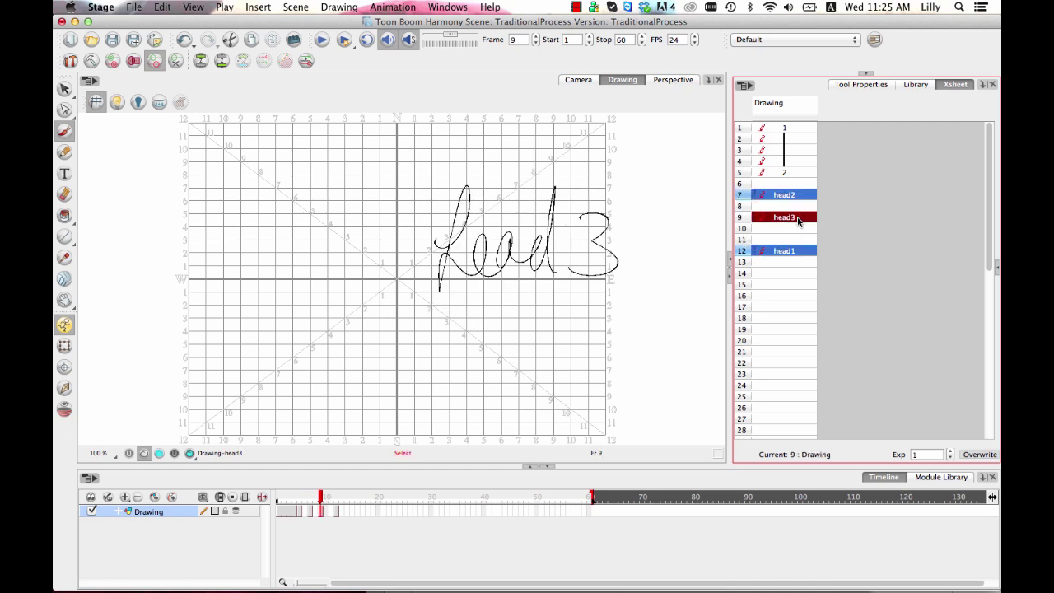
{"action": "right_click", "coordinate": [797, 217]}
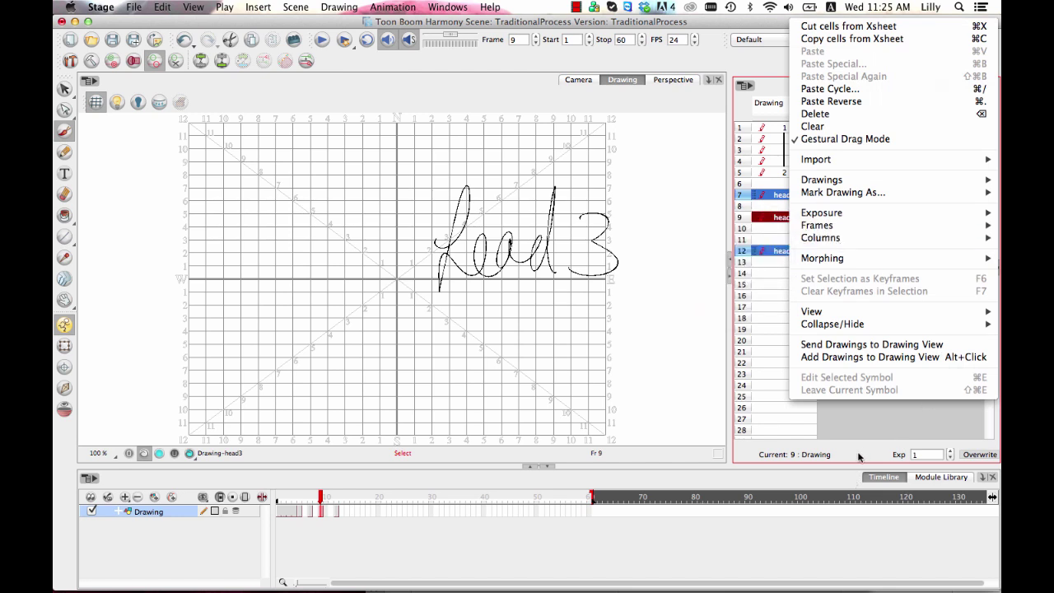
{"action": "left_click", "coordinate": [773, 280]}
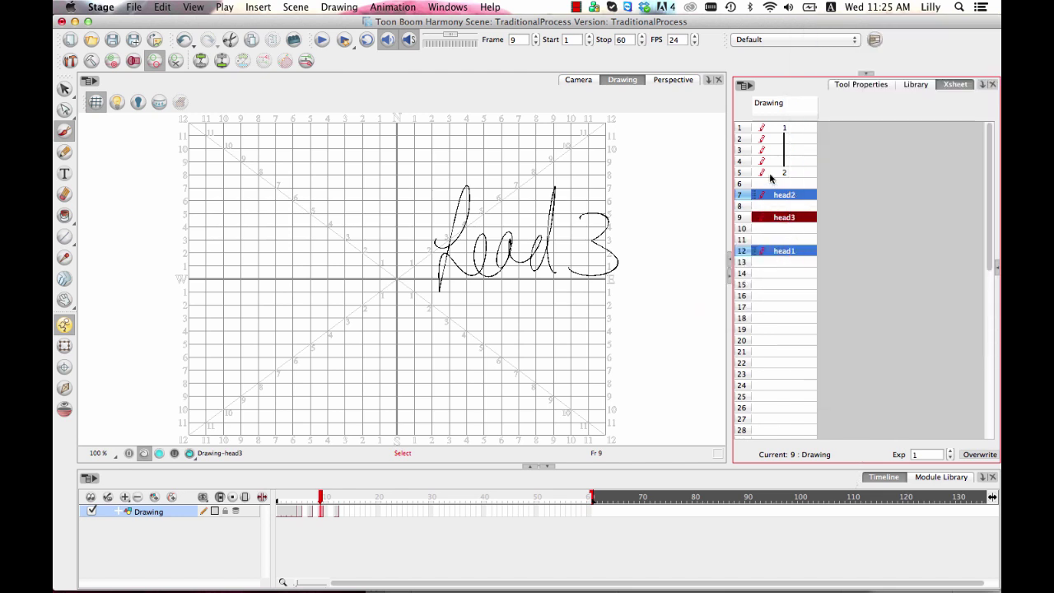
{"action": "key", "text": "Delete"}
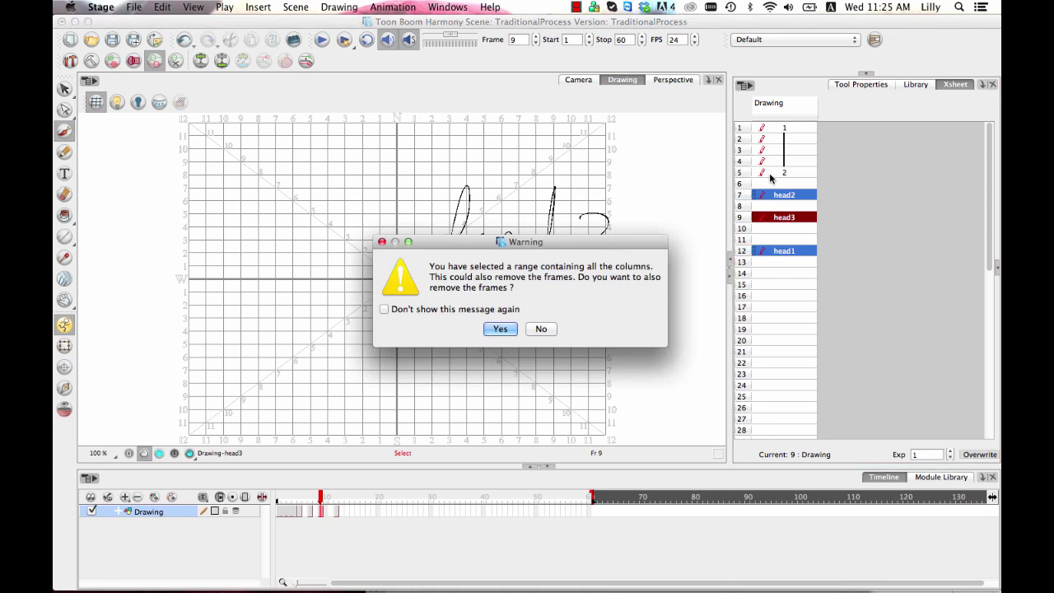
{"action": "left_click", "coordinate": [541, 329]}
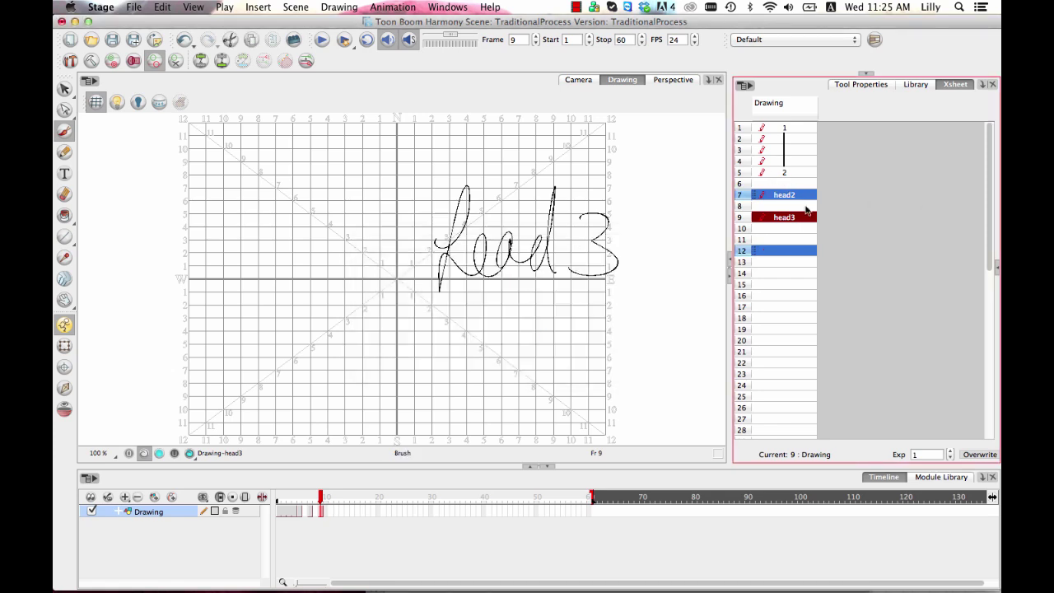
{"action": "key", "text": "super+v"}
Step: Clear the cell at frame 12 and expose head3 there with Drawing Substitution
{"action": "left_click", "coordinate": [915, 84]}
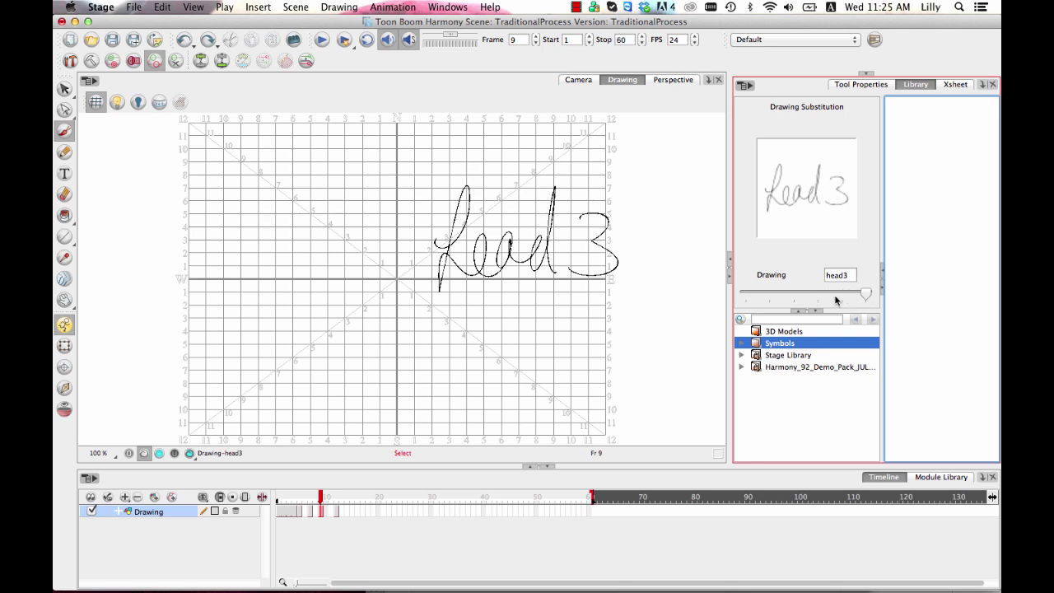
{"action": "left_click", "coordinate": [336, 512]}
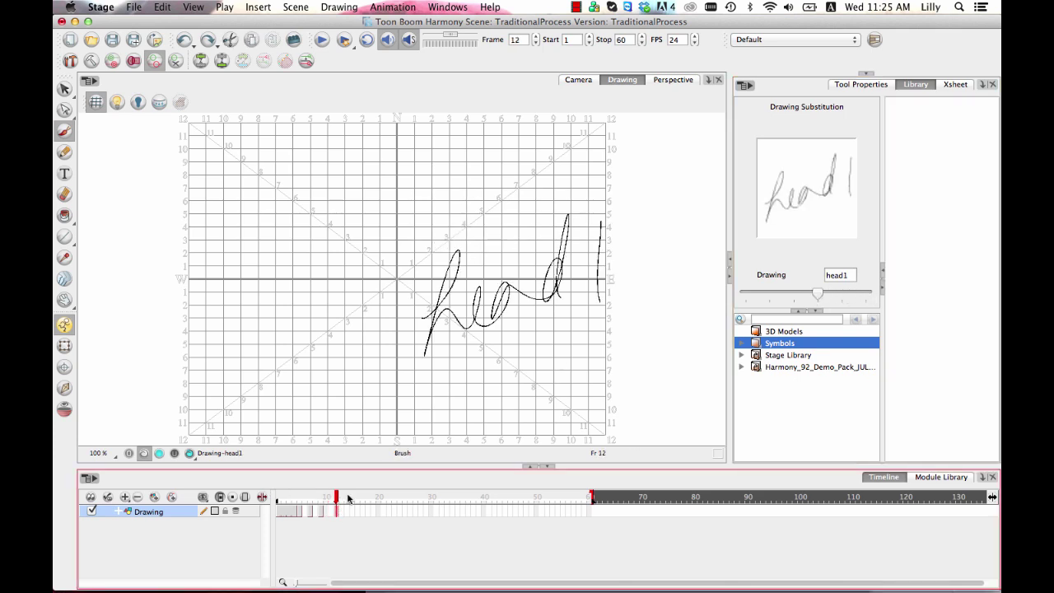
{"action": "key", "text": "Delete"}
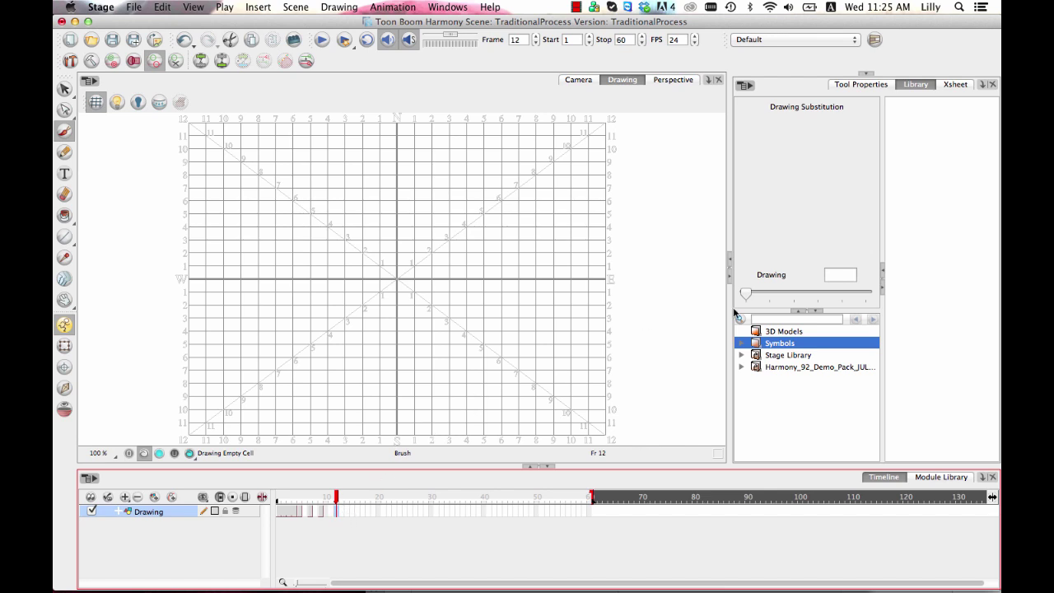
{"action": "left_click_drag", "start_coordinate": [746, 294], "coordinate": [863, 296]}
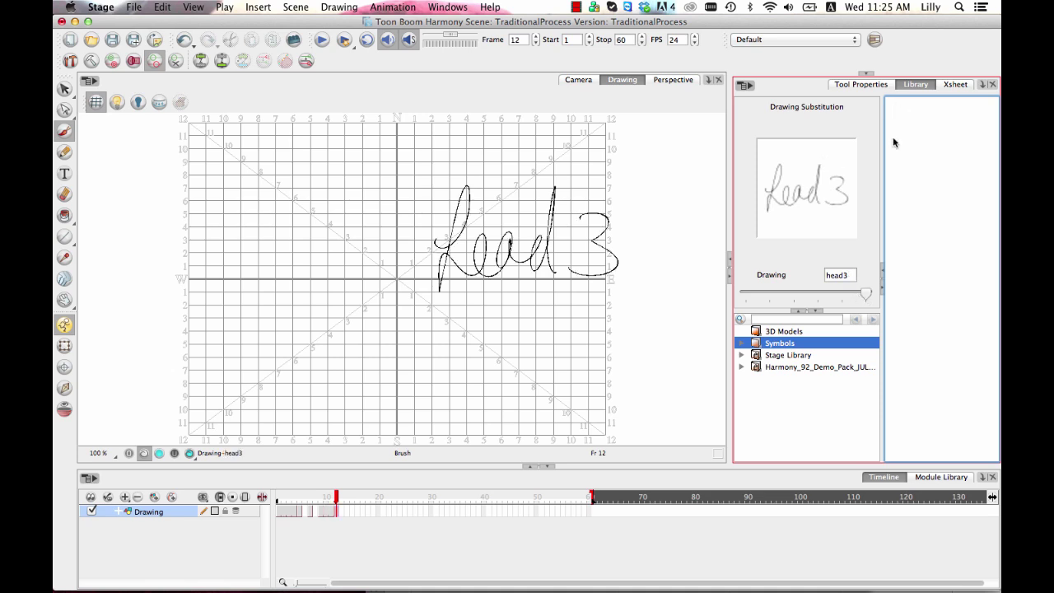
Step: Undo the drawing substitution and the cell deletion at frame 12 in the Xsheet
{"action": "left_click", "coordinate": [947, 86]}
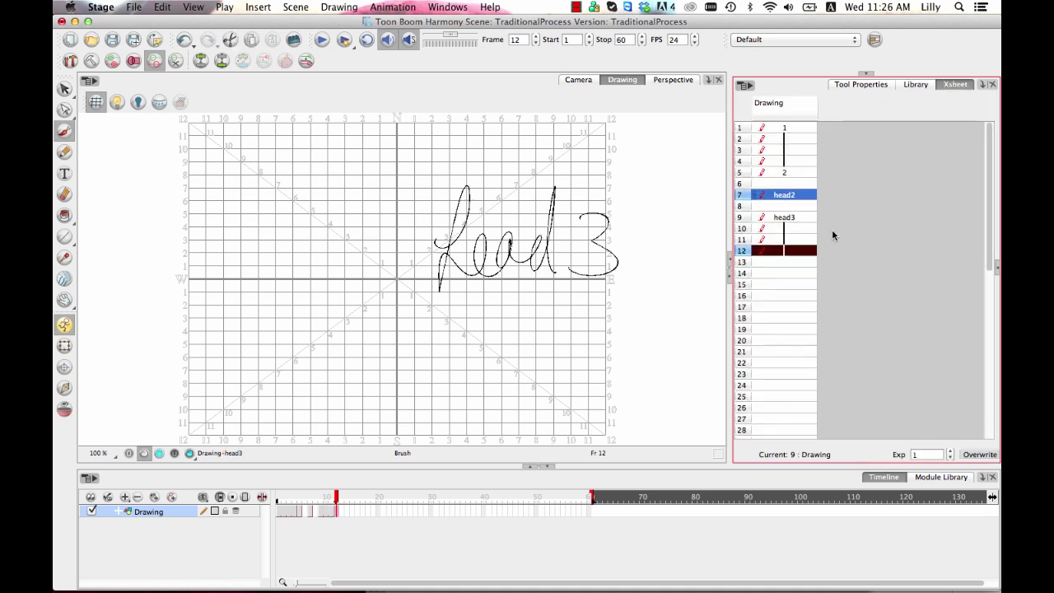
{"action": "key", "text": "super+z"}
{"action": "key", "text": "super+z"}
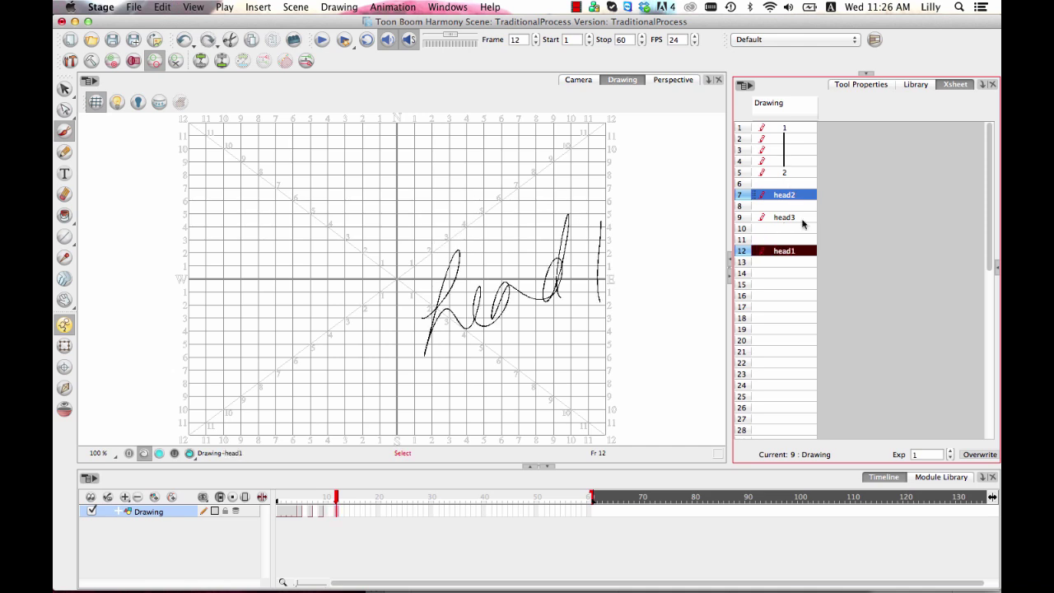
Step: Add head3 and head2 to the selection with head1, try to delete the three exposures, and undo it
{"action": "left_click", "coordinate": [806, 219], "text": "super"}
{"action": "left_click", "coordinate": [808, 195], "text": "super"}
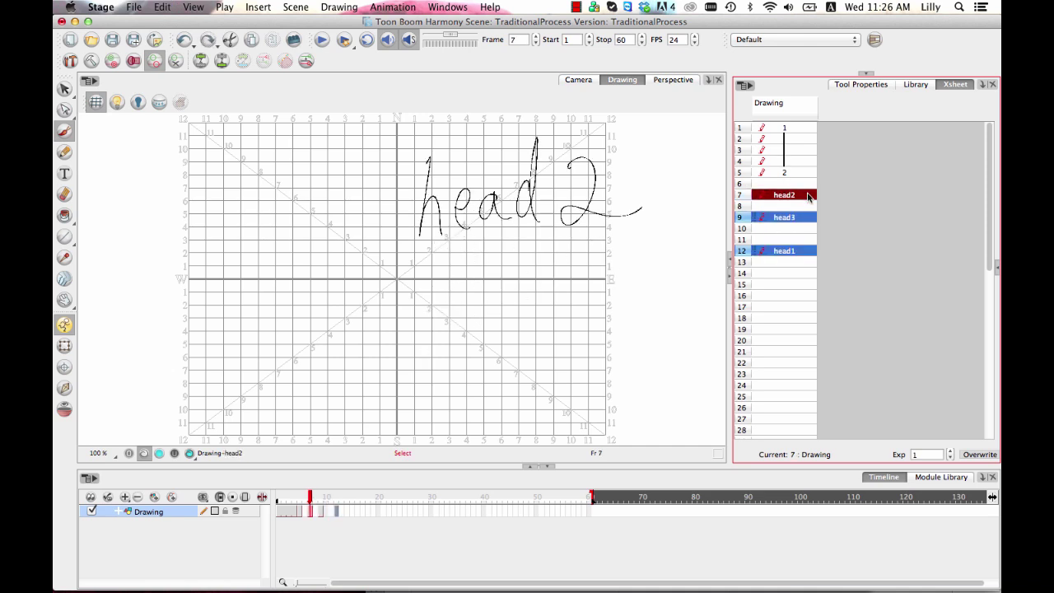
{"action": "key", "text": "Delete"}
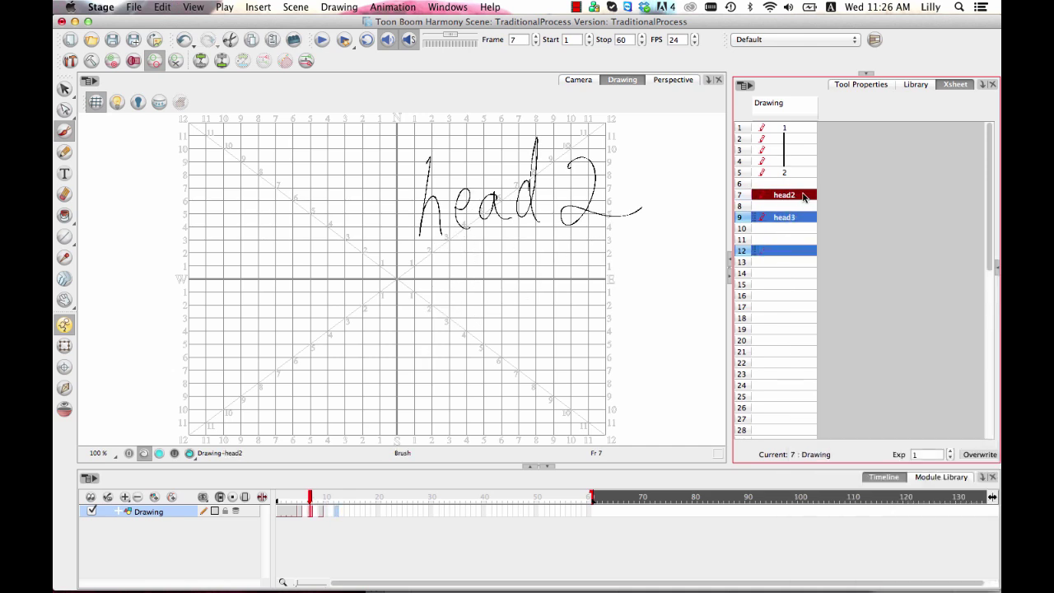
{"action": "key", "text": "super+z"}
Step: Apply Delete Selected Drawings to the selected head cells to permanently remove the head1 drawing at frame 12
{"action": "right_click", "coordinate": [804, 197]}
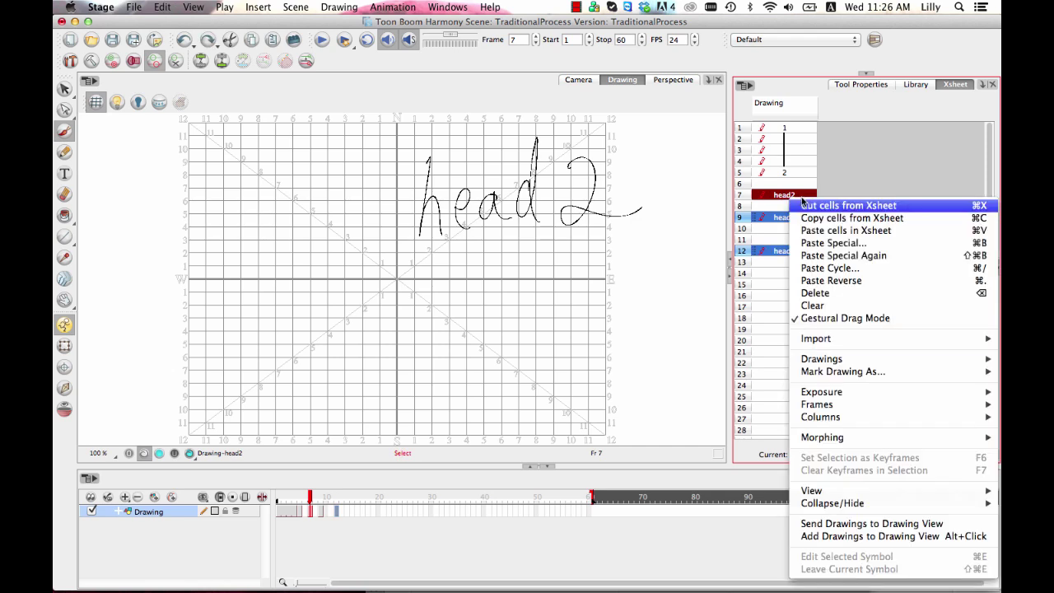
{"action": "mouse_move", "coordinate": [848, 371]}
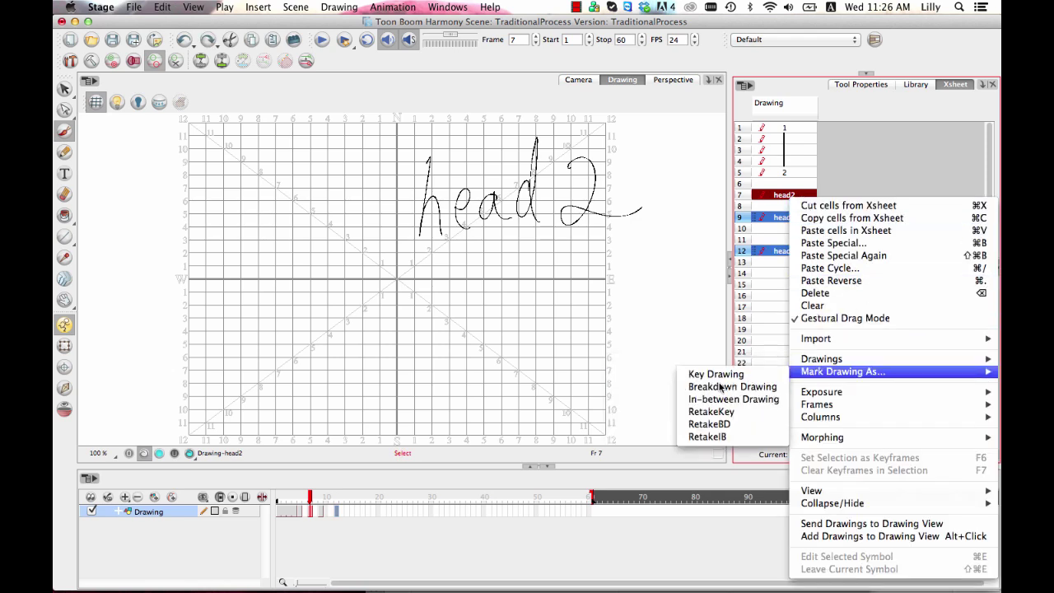
{"action": "mouse_move", "coordinate": [807, 361]}
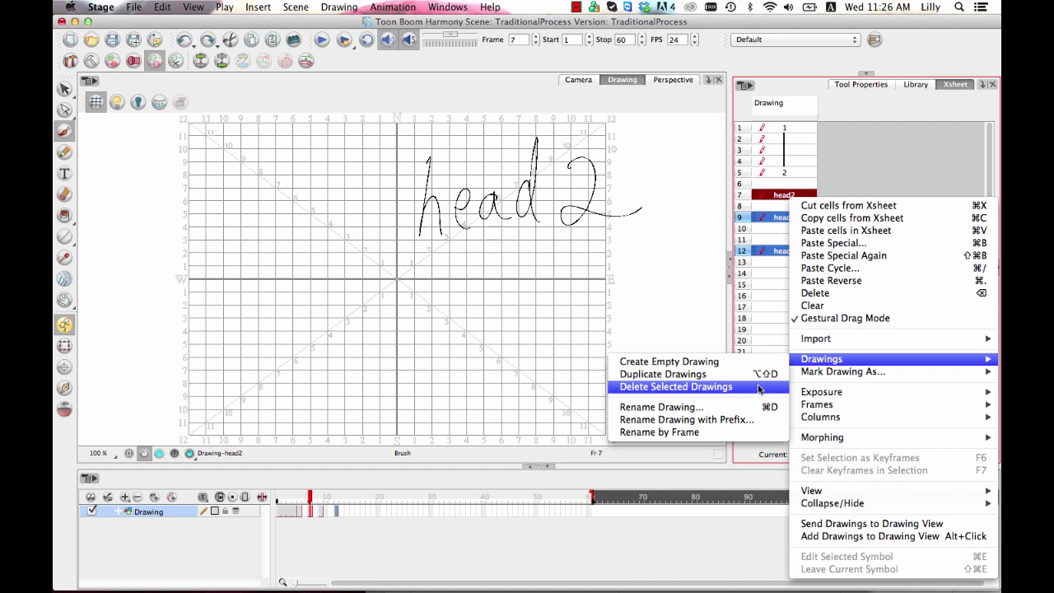
{"action": "left_click", "coordinate": [778, 391]}
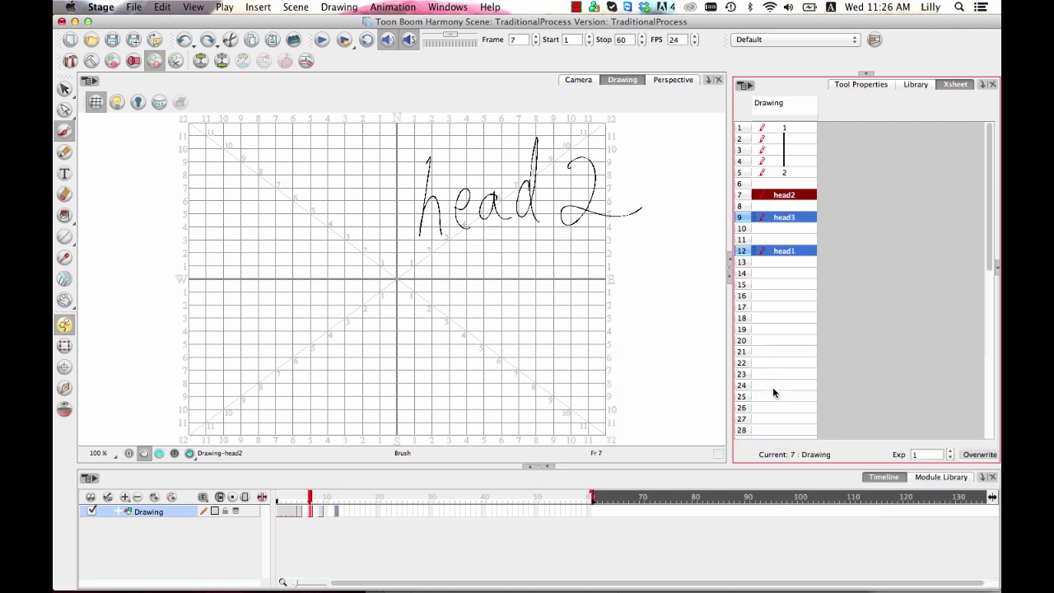
{"action": "right_click", "coordinate": [800, 217]}
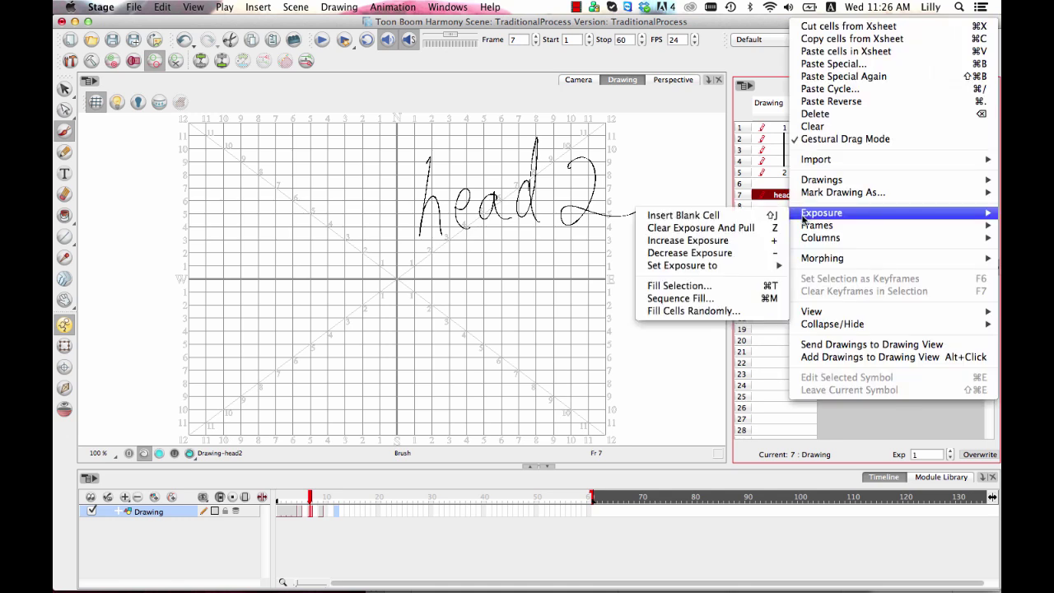
{"action": "mouse_move", "coordinate": [822, 258]}
{"action": "left_click", "coordinate": [776, 341]}
Step: Permanently delete the head2 drawing at frame 7 and the head3 drawing at frame 9 with Delete Selected Drawings
{"action": "left_click", "coordinate": [805, 195]}
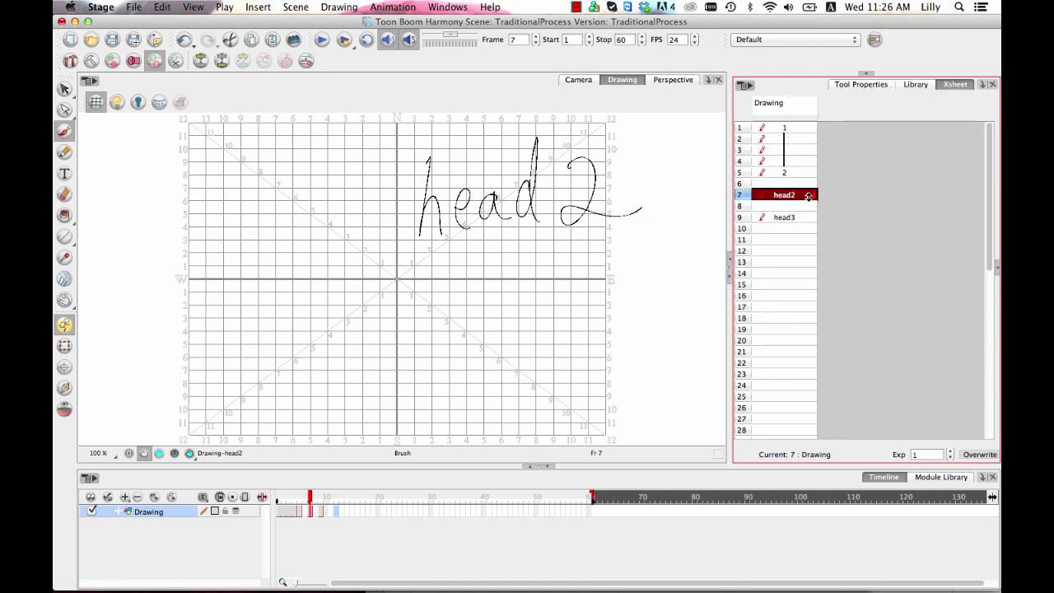
{"action": "right_click", "coordinate": [806, 195]}
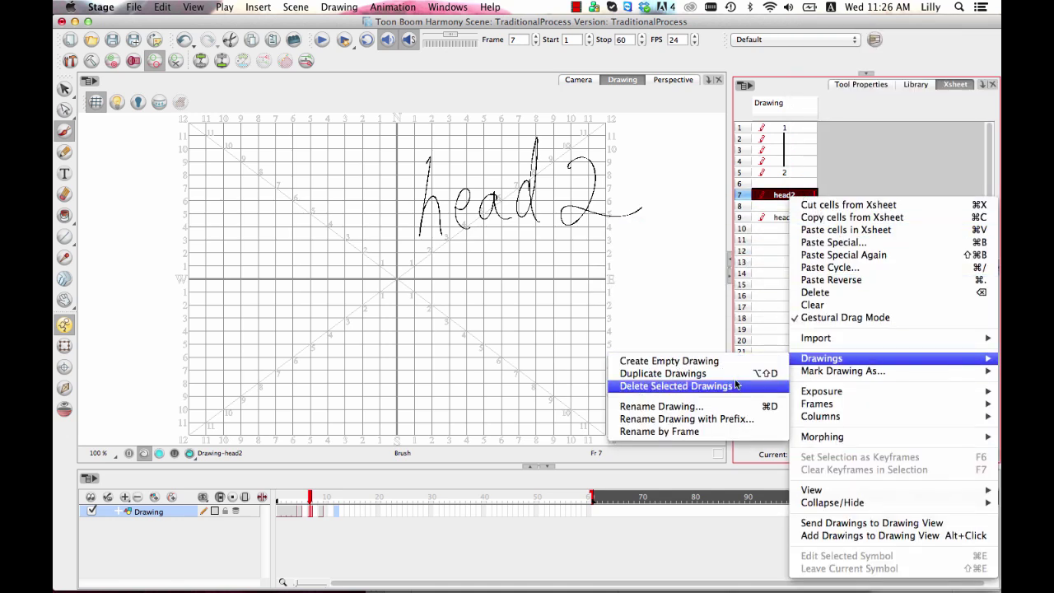
{"action": "left_click", "coordinate": [732, 386]}
{"action": "left_click", "coordinate": [783, 216]}
{"action": "right_click", "coordinate": [782, 217]}
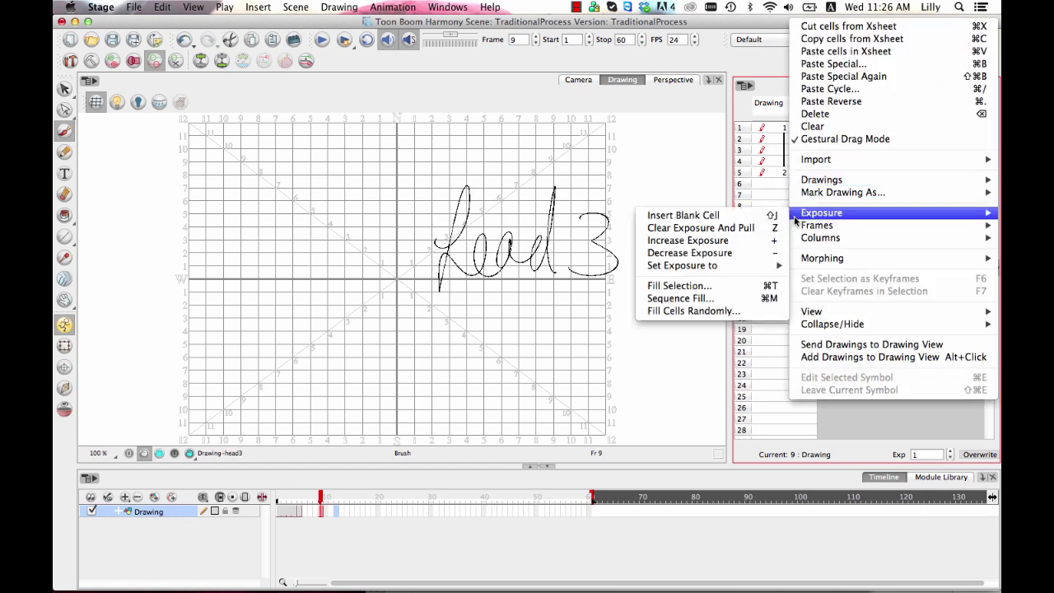
{"action": "mouse_move", "coordinate": [860, 181]}
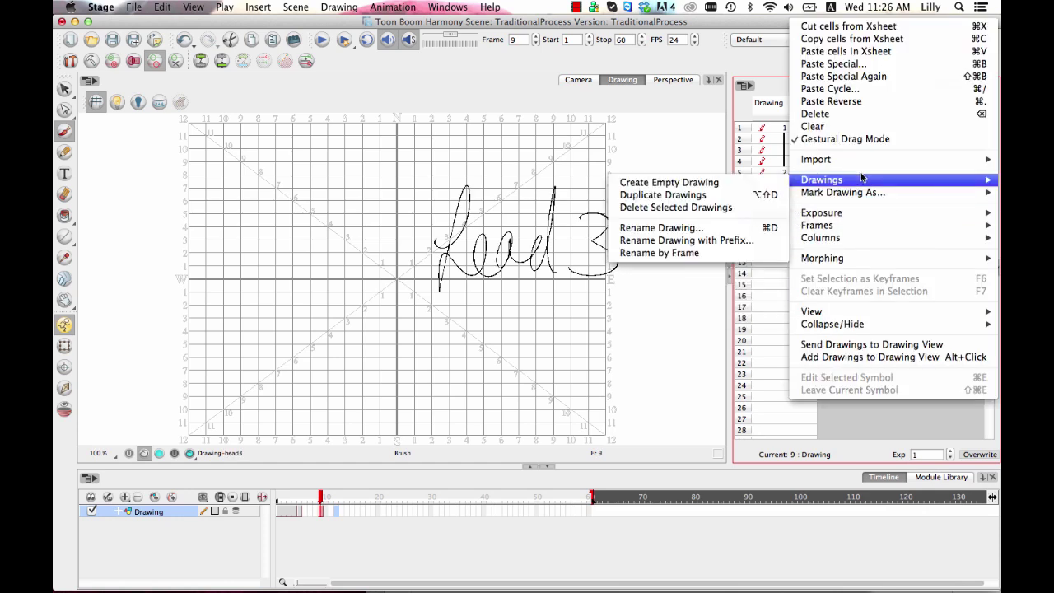
{"action": "left_click", "coordinate": [751, 208]}
Step: Check which drawings are still available in the Library's Drawing Substitution
{"action": "left_click", "coordinate": [915, 84]}
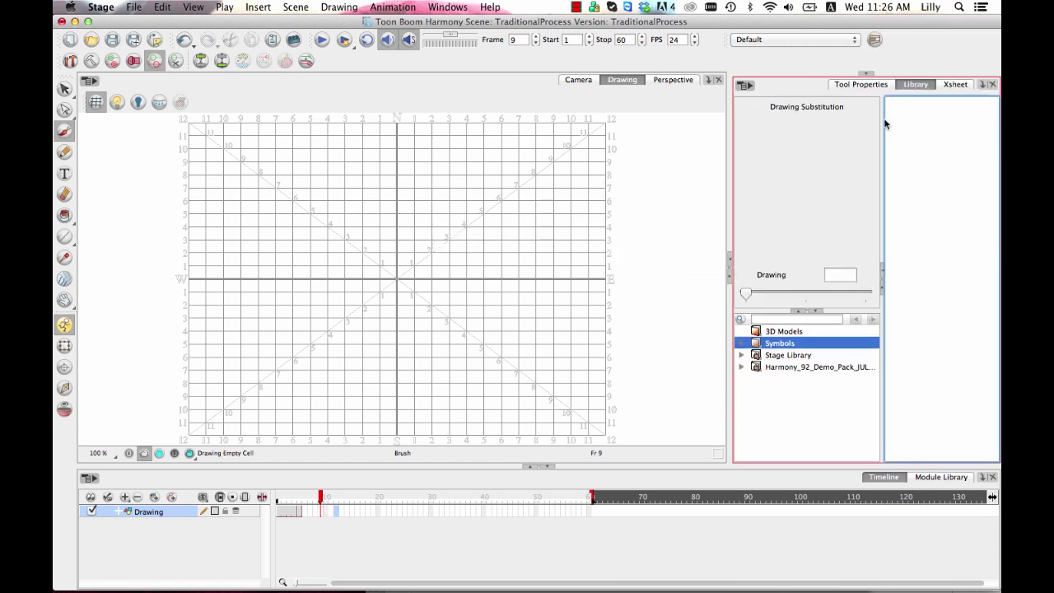
{"action": "mouse_move", "coordinate": [757, 295]}
{"action": "left_mouse_down"}
{"action": "mouse_move", "coordinate": [841, 293]}
{"action": "mouse_move", "coordinate": [718, 294]}
{"action": "left_mouse_up"}
{"action": "left_click", "coordinate": [955, 85]}
Step: Turn on Onion Skin for the drawing at frame 5 and delete its diagonal brush strokes
{"action": "left_click", "coordinate": [803, 172]}
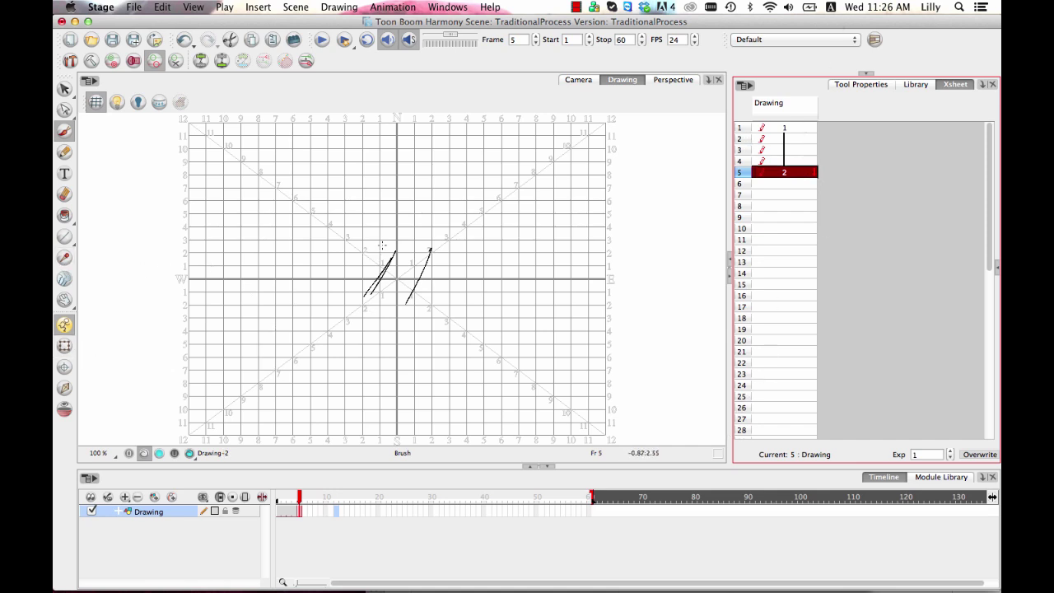
{"action": "left_click", "coordinate": [61, 407]}
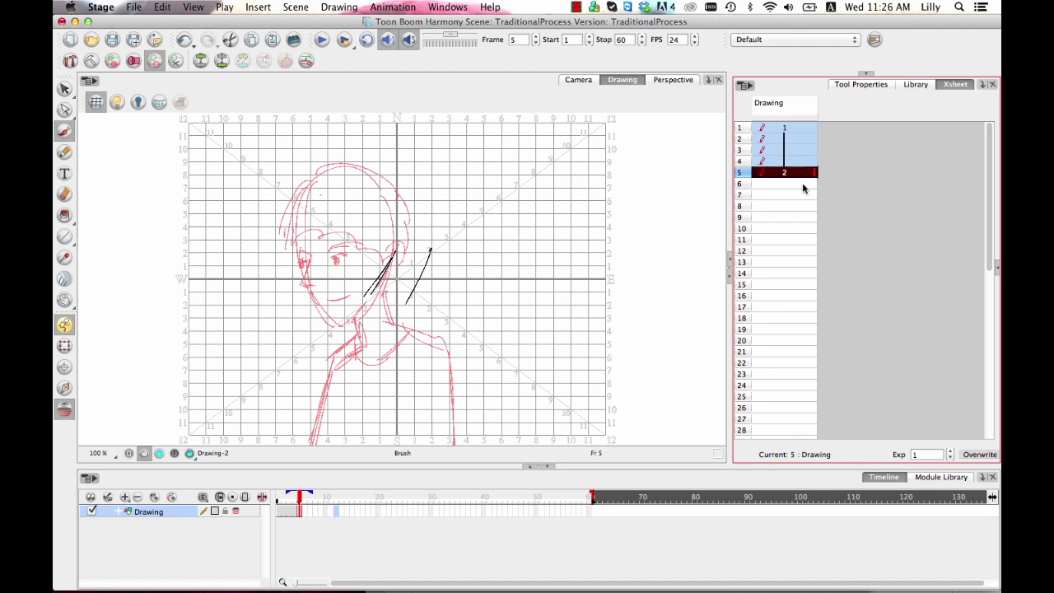
{"action": "left_click", "coordinate": [64, 88]}
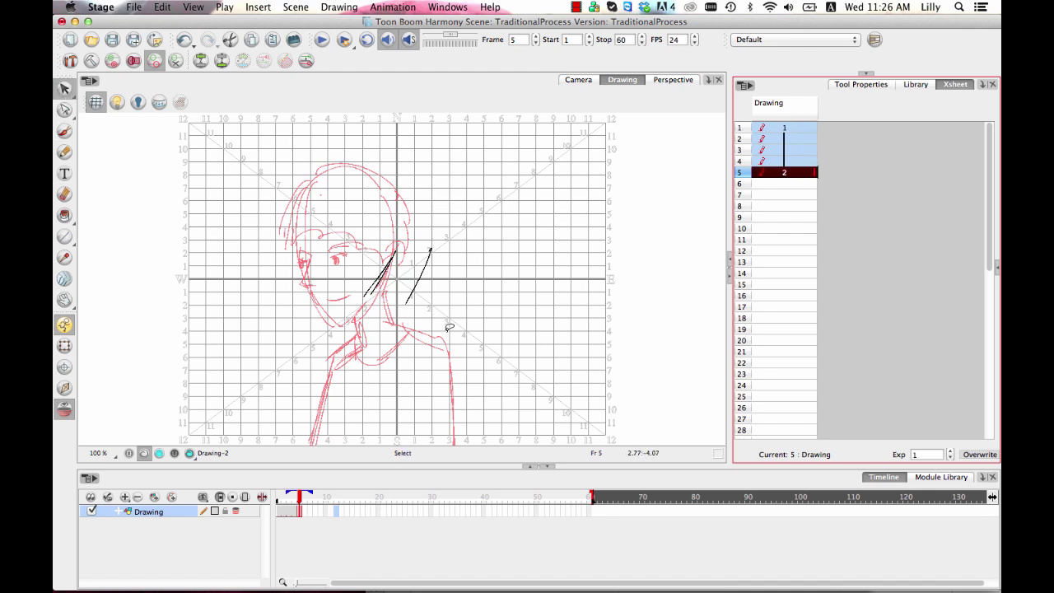
{"action": "left_click_drag", "start_coordinate": [448, 328], "coordinate": [499, 318]}
{"action": "key", "text": "Delete"}
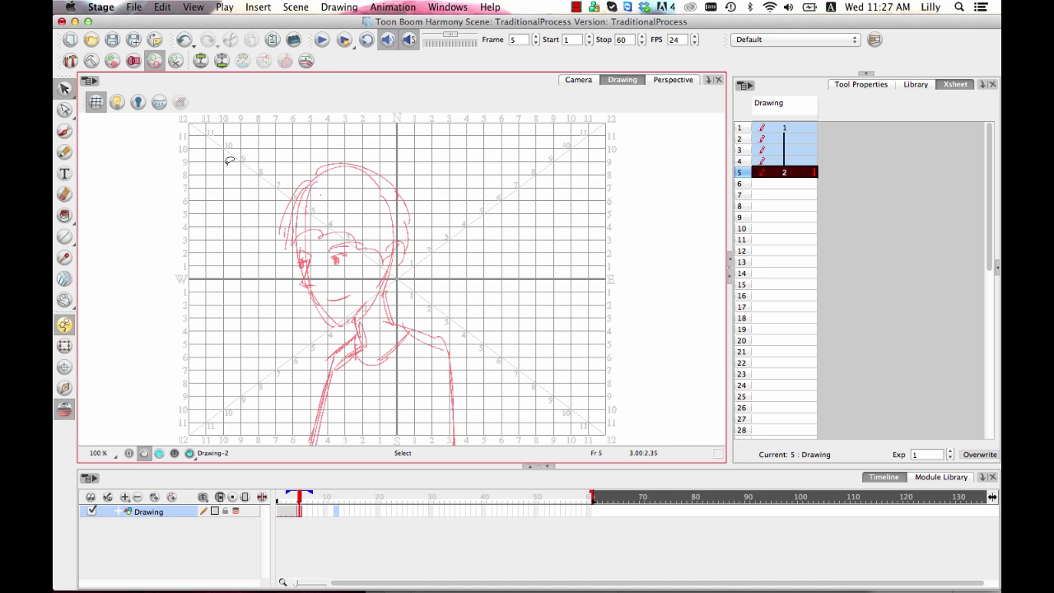
Step: Sketch the neck, shoulders and torso outline in drawing 2 at frame 5 with the Brush, using the onion-skinned pose as a guide
{"action": "left_click", "coordinate": [64, 130]}
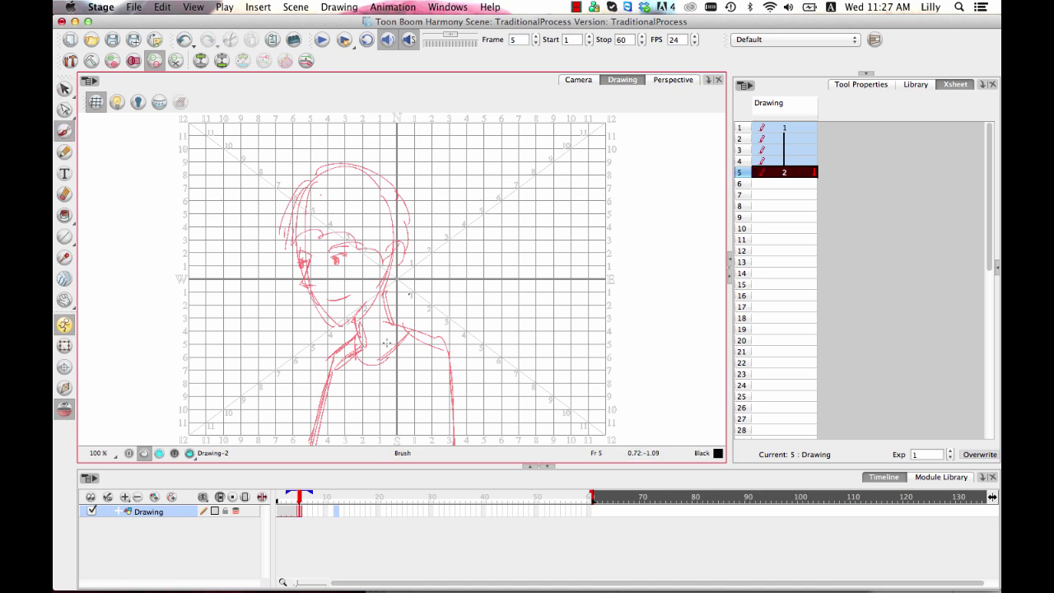
{"action": "left_click_drag", "start_coordinate": [410, 292], "coordinate": [386, 347]}
{"action": "left_click_drag", "start_coordinate": [430, 287], "coordinate": [418, 338]}
{"action": "mouse_move", "coordinate": [354, 339]}
{"action": "left_mouse_down"}
{"action": "mouse_move", "coordinate": [408, 319]}
{"action": "mouse_move", "coordinate": [358, 341]}
{"action": "left_mouse_up"}
{"action": "mouse_move", "coordinate": [363, 339]}
{"action": "left_mouse_down"}
{"action": "mouse_move", "coordinate": [342, 373]}
{"action": "mouse_move", "coordinate": [326, 445]}
{"action": "left_mouse_up"}
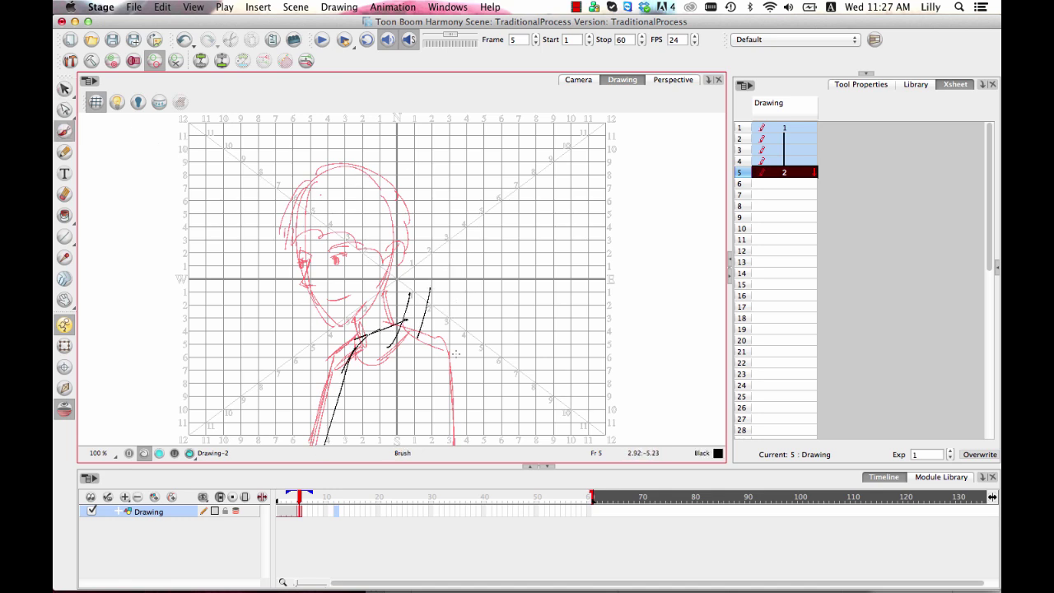
{"action": "mouse_move", "coordinate": [424, 326]}
{"action": "left_mouse_down"}
{"action": "mouse_move", "coordinate": [460, 352]}
{"action": "mouse_move", "coordinate": [429, 343]}
{"action": "left_mouse_up"}
{"action": "left_click_drag", "start_coordinate": [457, 352], "coordinate": [450, 445]}
Step: Sketch the head facing the opposite way with face, ear, hair and collar in drawing 2, and turn off Onion Skin
{"action": "mouse_move", "coordinate": [412, 290]}
{"action": "left_mouse_down"}
{"action": "mouse_move", "coordinate": [442, 323]}
{"action": "mouse_move", "coordinate": [497, 206]}
{"action": "left_mouse_up"}
{"action": "mouse_move", "coordinate": [403, 280]}
{"action": "left_mouse_down"}
{"action": "mouse_move", "coordinate": [417, 189]}
{"action": "mouse_move", "coordinate": [486, 266]}
{"action": "left_mouse_up"}
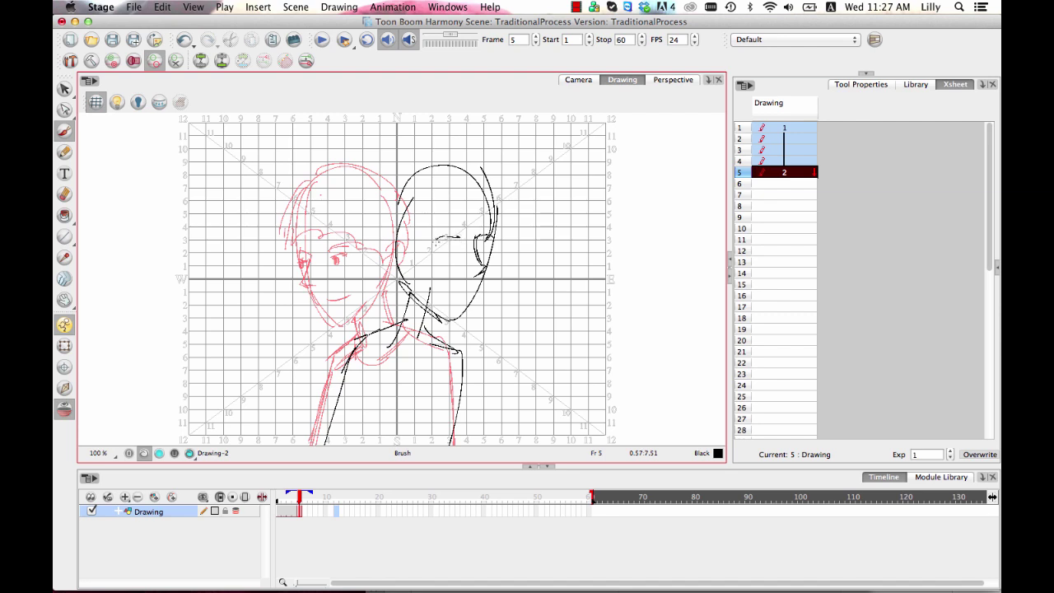
{"action": "left_click_drag", "start_coordinate": [436, 245], "coordinate": [460, 243]}
{"action": "left_click_drag", "start_coordinate": [436, 288], "coordinate": [466, 289]}
{"action": "mouse_move", "coordinate": [401, 239]}
{"action": "left_mouse_down"}
{"action": "mouse_move", "coordinate": [408, 211]}
{"action": "mouse_move", "coordinate": [470, 221]}
{"action": "mouse_move", "coordinate": [517, 212]}
{"action": "mouse_move", "coordinate": [446, 152]}
{"action": "mouse_move", "coordinate": [419, 187]}
{"action": "mouse_move", "coordinate": [403, 295]}
{"action": "left_mouse_up"}
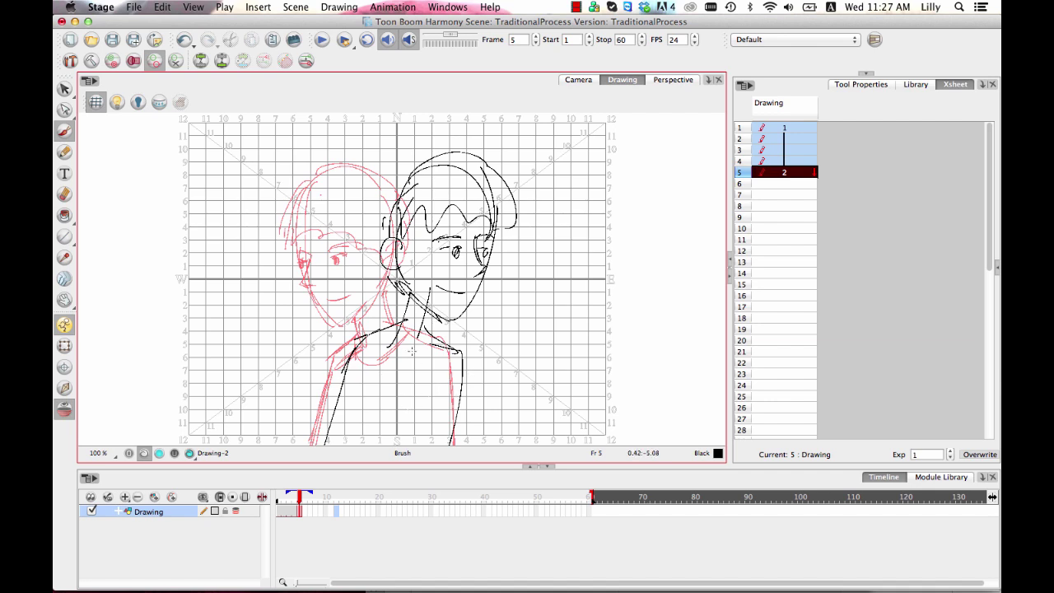
{"action": "mouse_move", "coordinate": [386, 329]}
{"action": "left_mouse_down"}
{"action": "mouse_move", "coordinate": [392, 369]}
{"action": "mouse_move", "coordinate": [437, 339]}
{"action": "left_mouse_up"}
{"action": "left_click", "coordinate": [65, 410]}
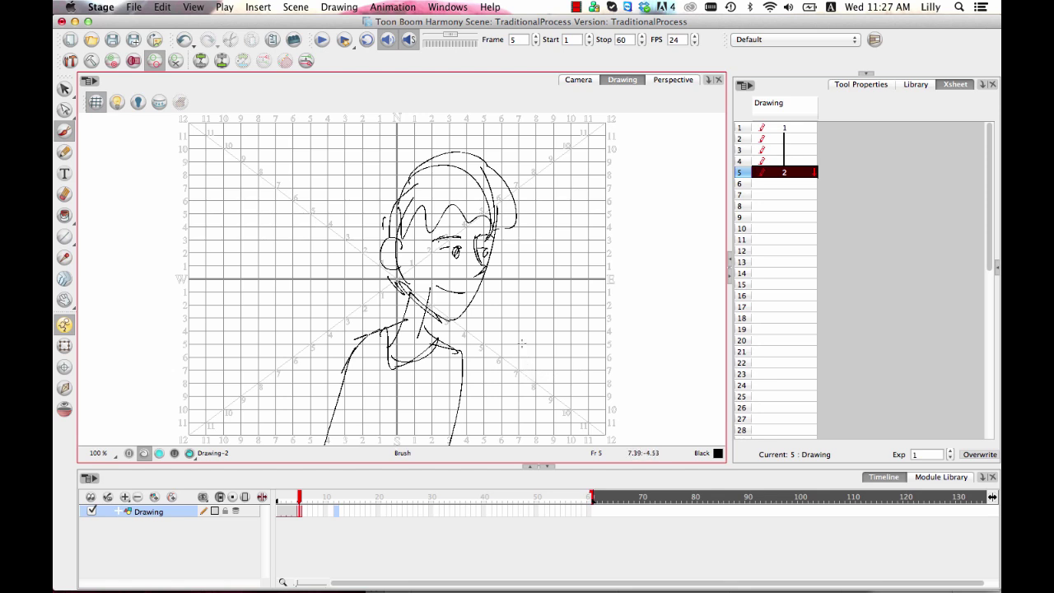
Step: Flip back and forth between drawings 1 and 2 from the Timeline, keeping the Drawing layer enabled
{"action": "left_click", "coordinate": [299, 509]}
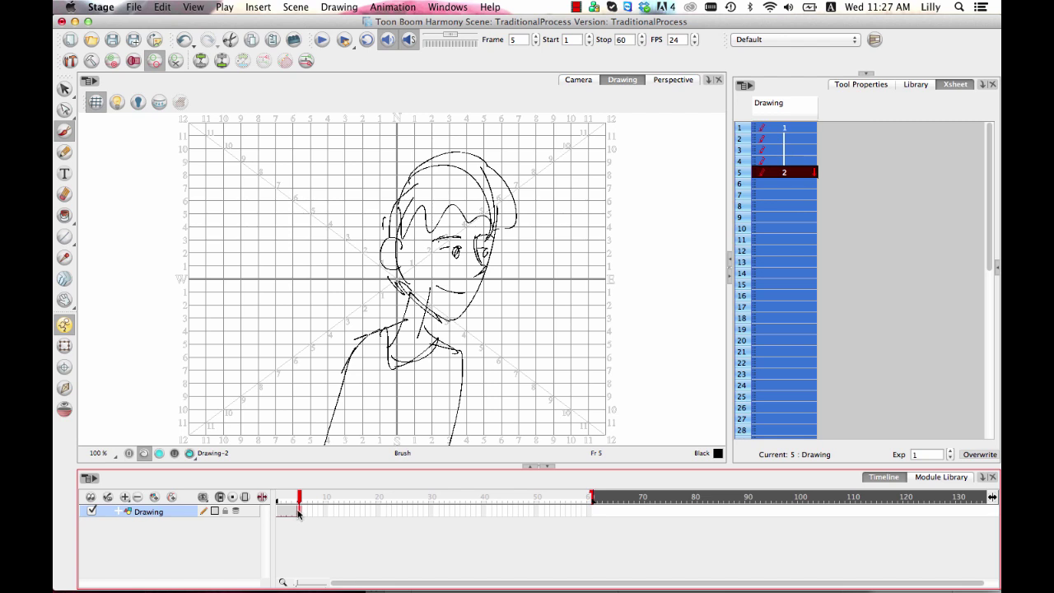
{"action": "key", "text": "d"}
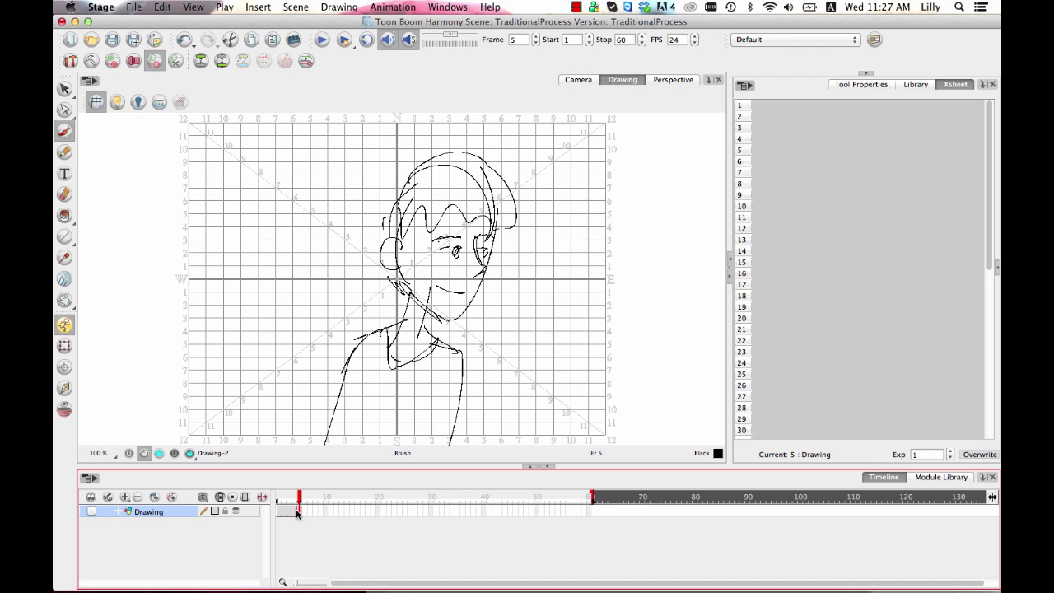
{"action": "left_click", "coordinate": [92, 510]}
{"action": "key", "text": "f"}
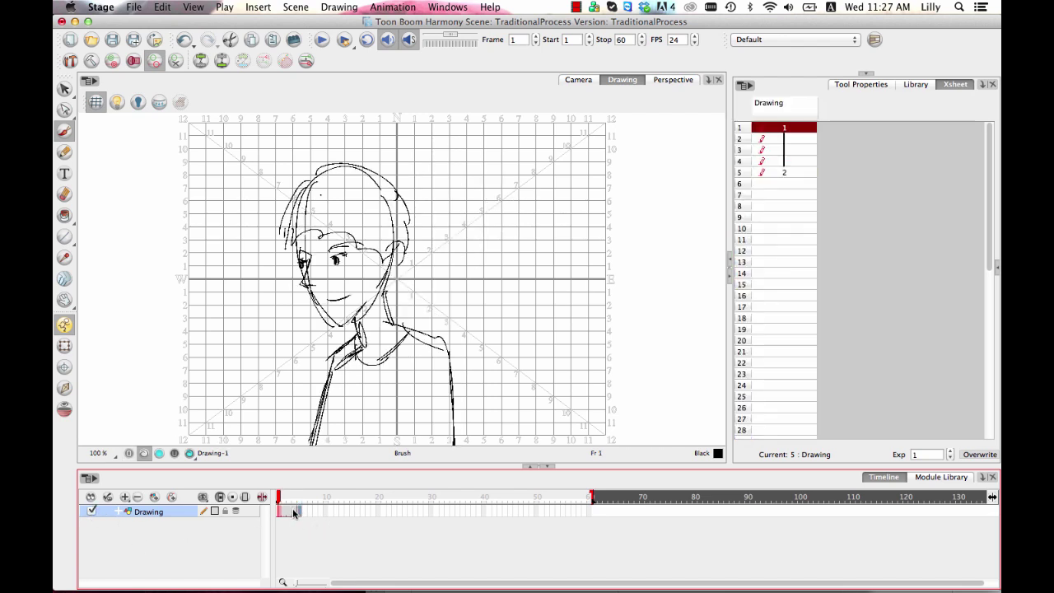
{"action": "key", "text": "g"}
{"action": "key", "text": "f"}
{"action": "key", "text": "g"}
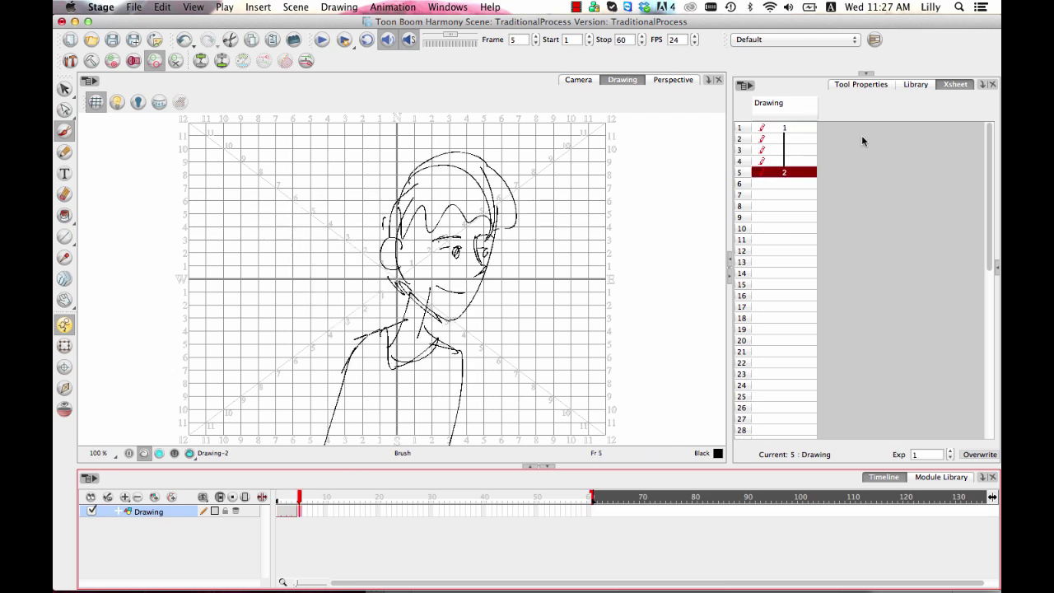
Step: Select the frame 5 cell in the Xsheet and flip repeatedly between the two drawings to compare the poses
{"action": "left_click", "coordinate": [804, 171]}
{"action": "key", "text": "f"}
{"action": "key", "text": "g"}
{"action": "key", "text": "f"}
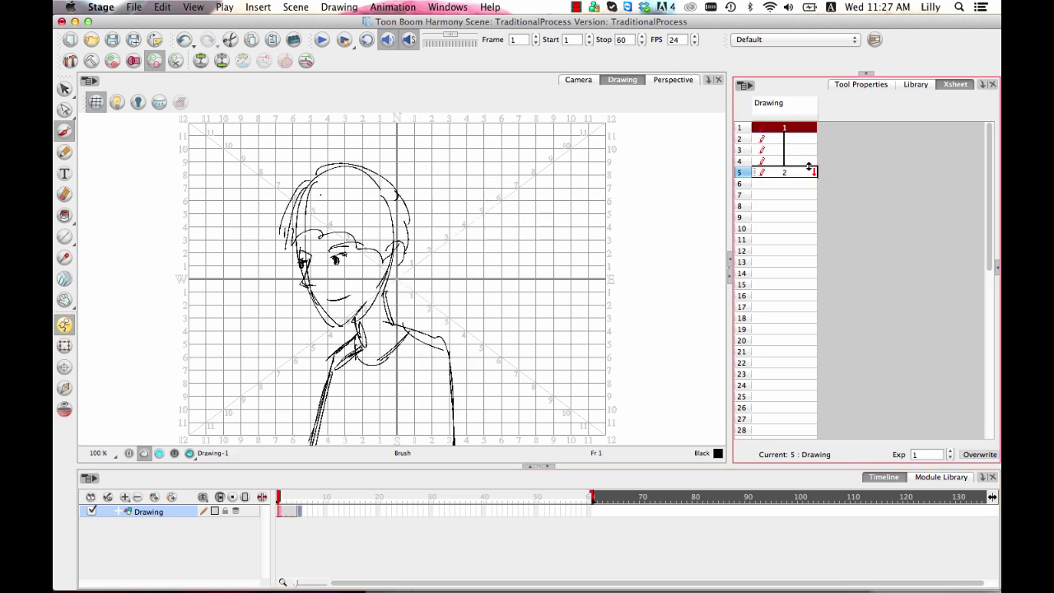
{"action": "key", "text": "g"}
{"action": "key", "text": "f"}
{"action": "key", "text": "g"}
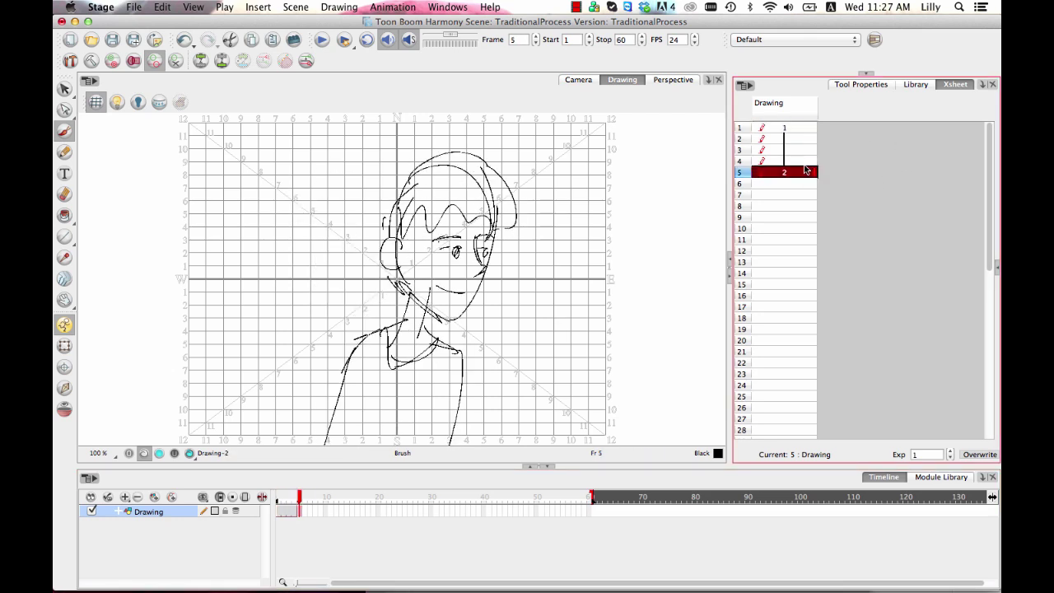
{"action": "key", "text": "f"}
{"action": "key", "text": "g"}
Step: Write a large letter F and a large letter G beside the head with the Brush
{"action": "mouse_move", "coordinate": [583, 142]}
{"action": "left_mouse_down"}
{"action": "mouse_move", "coordinate": [583, 206]}
{"action": "mouse_move", "coordinate": [647, 141]}
{"action": "left_mouse_up"}
{"action": "mouse_move", "coordinate": [619, 233]}
{"action": "left_mouse_down"}
{"action": "mouse_move", "coordinate": [581, 256]}
{"action": "mouse_move", "coordinate": [618, 316]}
{"action": "left_mouse_up"}
{"action": "mouse_move", "coordinate": [607, 273]}
{"action": "left_mouse_down"}
{"action": "mouse_move", "coordinate": [635, 275]}
{"action": "mouse_move", "coordinate": [635, 331]}
{"action": "left_mouse_up"}
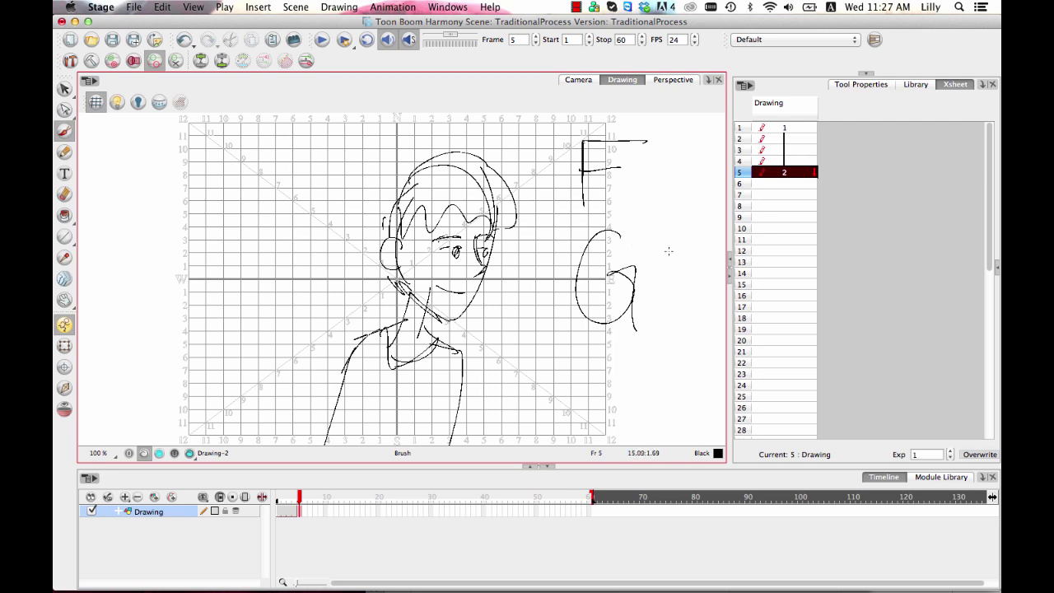
Step: Handwrite the note "back 1 drawing" beside the F and "forward" beside the G
{"action": "scroll", "coordinate": [668, 251], "scroll_direction": "right", "scroll_amount": 5}
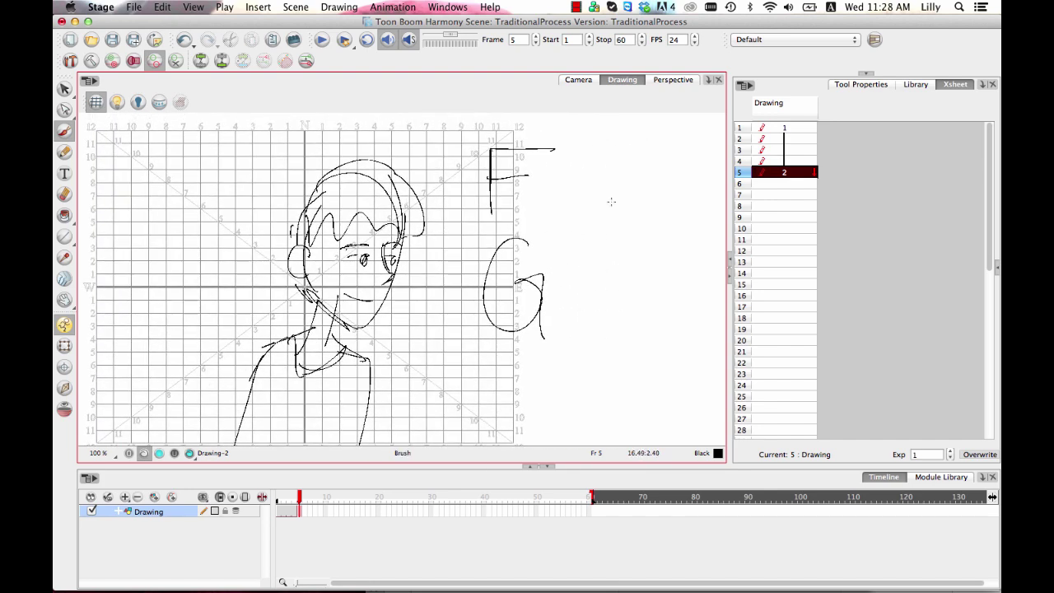
{"action": "mouse_move", "coordinate": [604, 145]}
{"action": "left_mouse_down"}
{"action": "mouse_move", "coordinate": [603, 200]}
{"action": "mouse_move", "coordinate": [647, 193]}
{"action": "left_mouse_up"}
{"action": "mouse_move", "coordinate": [656, 131]}
{"action": "left_mouse_down"}
{"action": "mouse_move", "coordinate": [655, 197]}
{"action": "mouse_move", "coordinate": [675, 191]}
{"action": "left_mouse_up"}
{"action": "left_click_drag", "start_coordinate": [691, 140], "coordinate": [685, 181]}
{"action": "left_click", "coordinate": [687, 187]}
{"action": "mouse_move", "coordinate": [620, 221]}
{"action": "left_mouse_down"}
{"action": "mouse_move", "coordinate": [645, 234]}
{"action": "mouse_move", "coordinate": [661, 233]}
{"action": "mouse_move", "coordinate": [684, 210]}
{"action": "mouse_move", "coordinate": [698, 279]}
{"action": "left_mouse_up"}
{"action": "mouse_move", "coordinate": [594, 264]}
{"action": "left_mouse_down"}
{"action": "mouse_move", "coordinate": [601, 326]}
{"action": "mouse_move", "coordinate": [616, 293]}
{"action": "left_mouse_up"}
{"action": "mouse_move", "coordinate": [609, 290]}
{"action": "left_mouse_down"}
{"action": "mouse_move", "coordinate": [637, 285]}
{"action": "mouse_move", "coordinate": [657, 297]}
{"action": "left_mouse_up"}
{"action": "left_click_drag", "start_coordinate": [657, 284], "coordinate": [698, 293]}
{"action": "left_click_drag", "start_coordinate": [704, 243], "coordinate": [707, 319]}
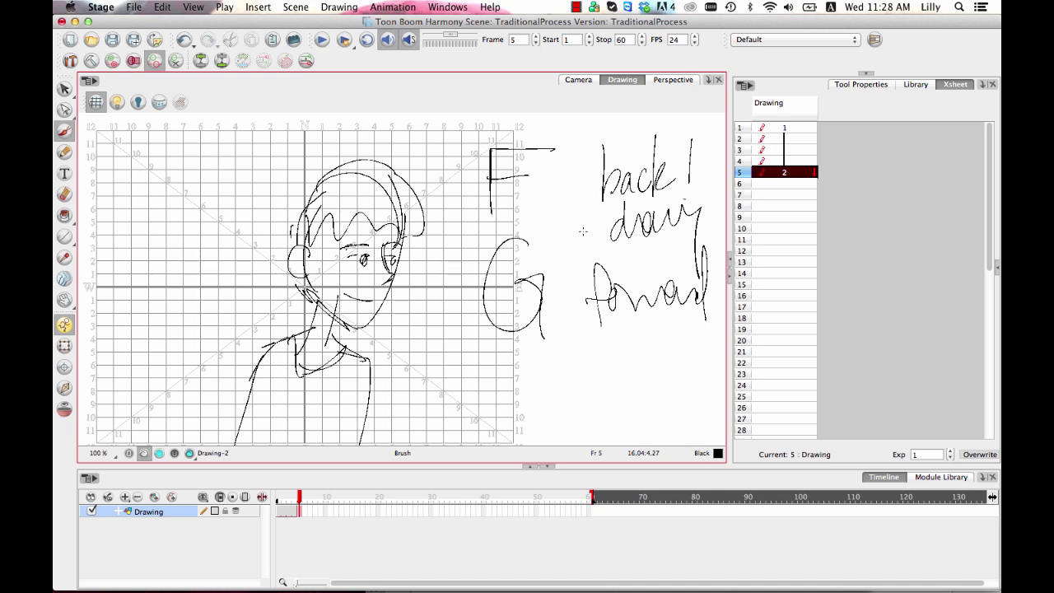
Step: Add a curved hair stroke around the back of the head in drawing 2 and compare it with drawing 1 by flipping
{"action": "mouse_move", "coordinate": [282, 280]}
{"action": "left_mouse_down"}
{"action": "mouse_move", "coordinate": [304, 196]}
{"action": "mouse_move", "coordinate": [362, 162]}
{"action": "left_mouse_up"}
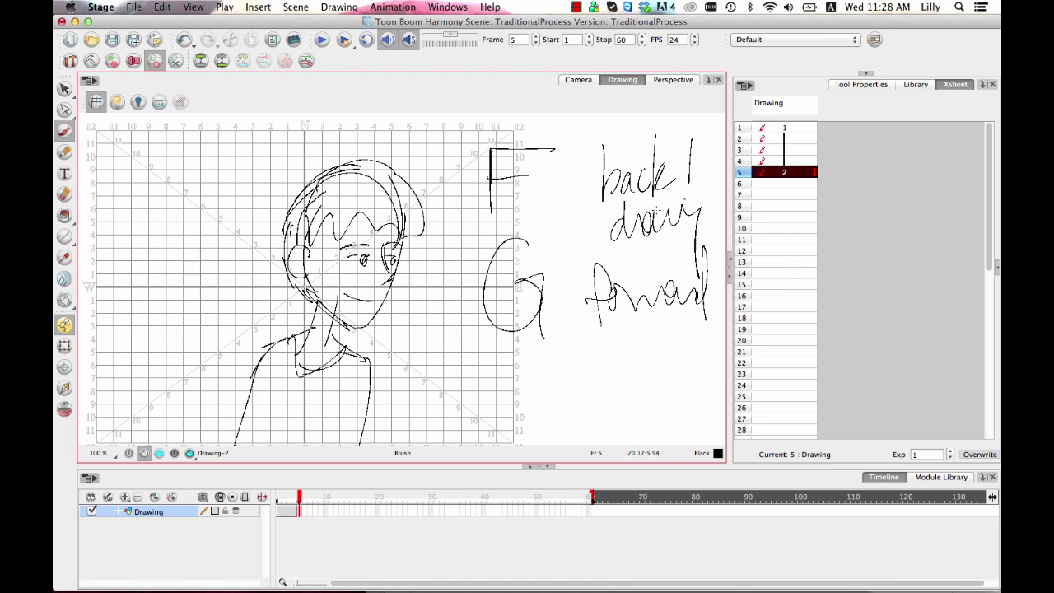
{"action": "key", "text": "f"}
{"action": "key", "text": "g"}
{"action": "key", "text": "f"}
{"action": "key", "text": "g"}
{"action": "key", "text": "f"}
{"action": "key", "text": "g"}
{"action": "key", "text": "f"}
{"action": "key", "text": "g"}
Step: Select all the handwritten letters and notes beside the head and delete them
{"action": "key", "text": "alt+s"}
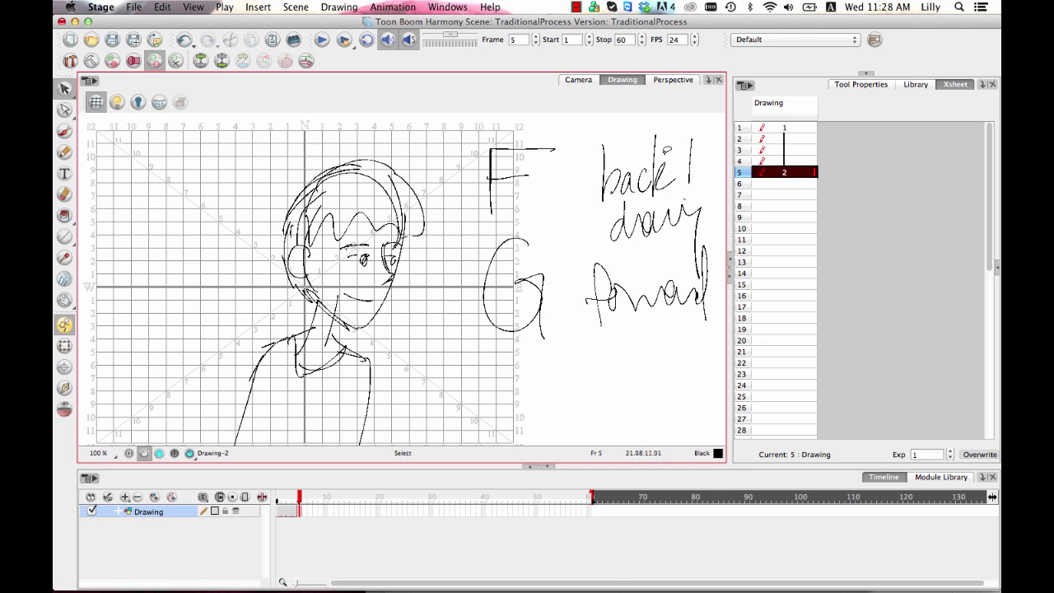
{"action": "mouse_move", "coordinate": [670, 114]}
{"action": "left_mouse_down"}
{"action": "mouse_move", "coordinate": [432, 169]}
{"action": "mouse_move", "coordinate": [832, 109]}
{"action": "mouse_move", "coordinate": [672, 85]}
{"action": "left_mouse_up"}
{"action": "mouse_move", "coordinate": [473, 138]}
{"action": "left_mouse_down"}
{"action": "mouse_move", "coordinate": [462, 178]}
{"action": "mouse_move", "coordinate": [708, 337]}
{"action": "mouse_move", "coordinate": [716, 148]}
{"action": "left_mouse_up"}
{"action": "key", "text": "Delete"}
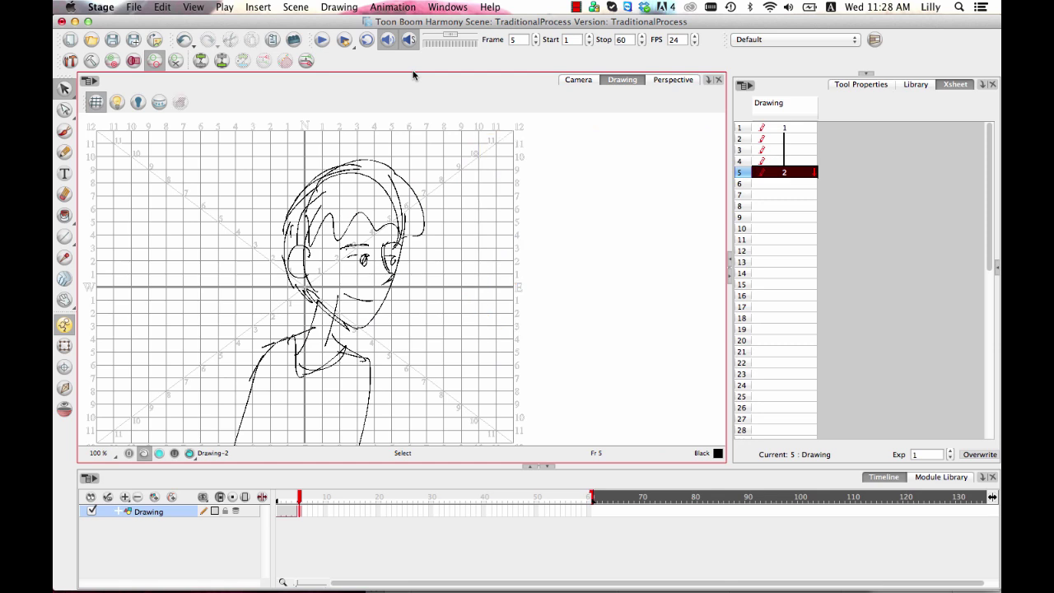
Step: Clear the exposure of drawing 1 from frames 2 to 4 and select the empty cell at frame 3
{"action": "left_click", "coordinate": [784, 150]}
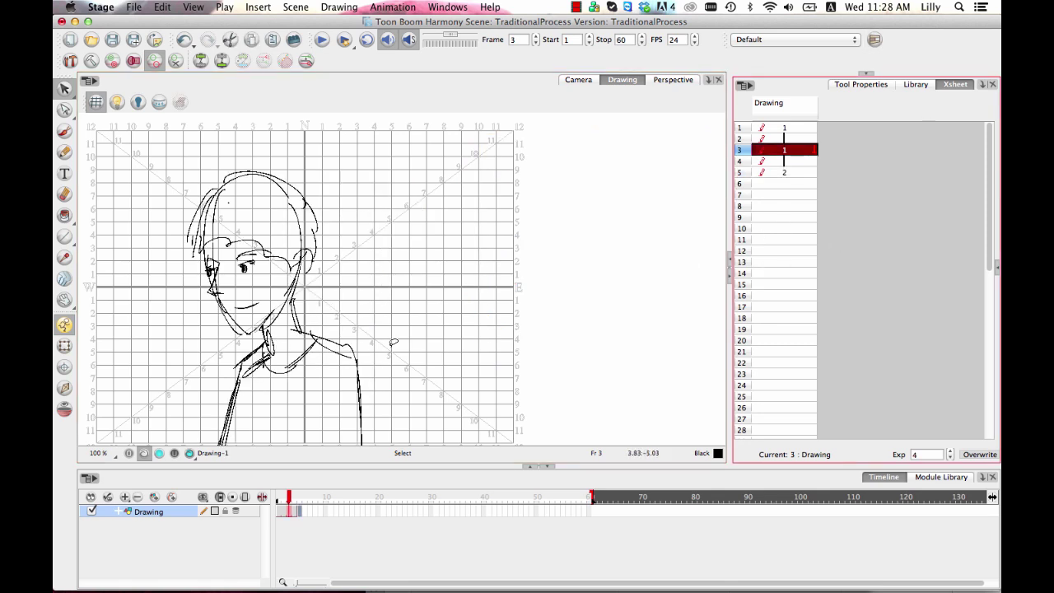
{"action": "left_click", "coordinate": [293, 512]}
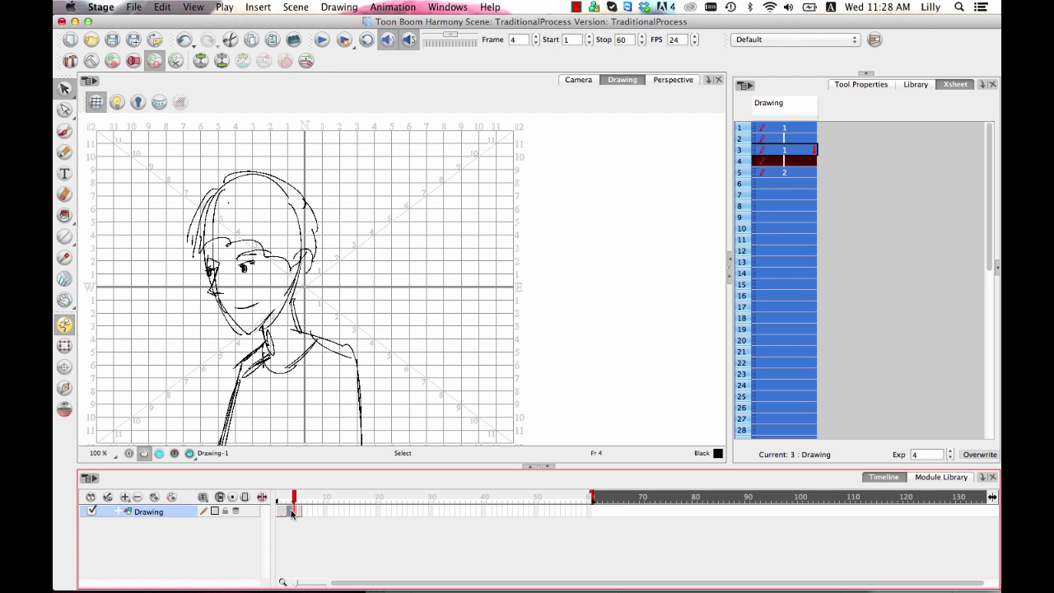
{"action": "key", "text": "Delete"}
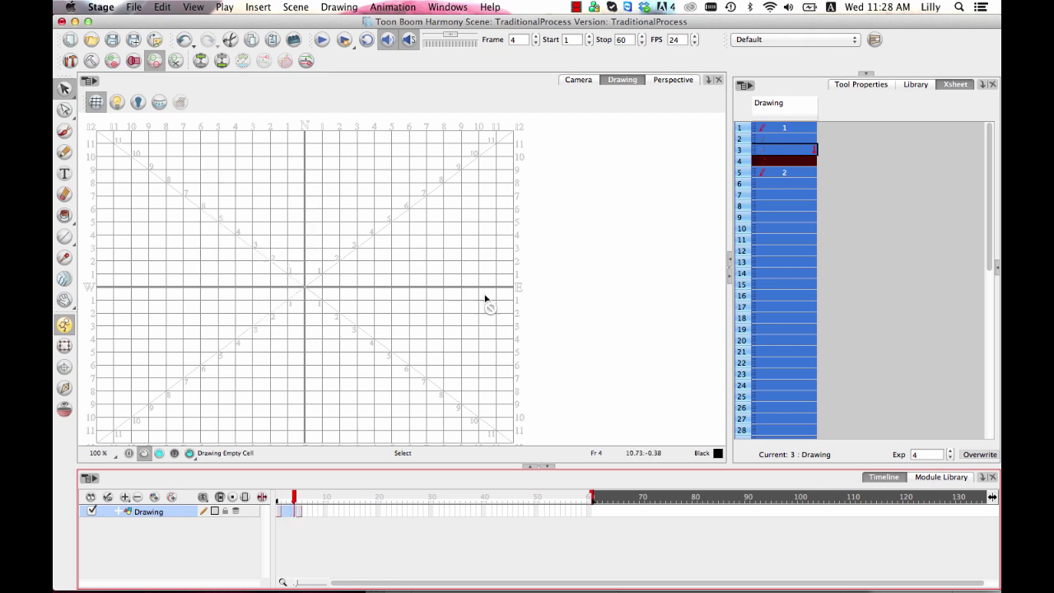
{"action": "left_click", "coordinate": [826, 159]}
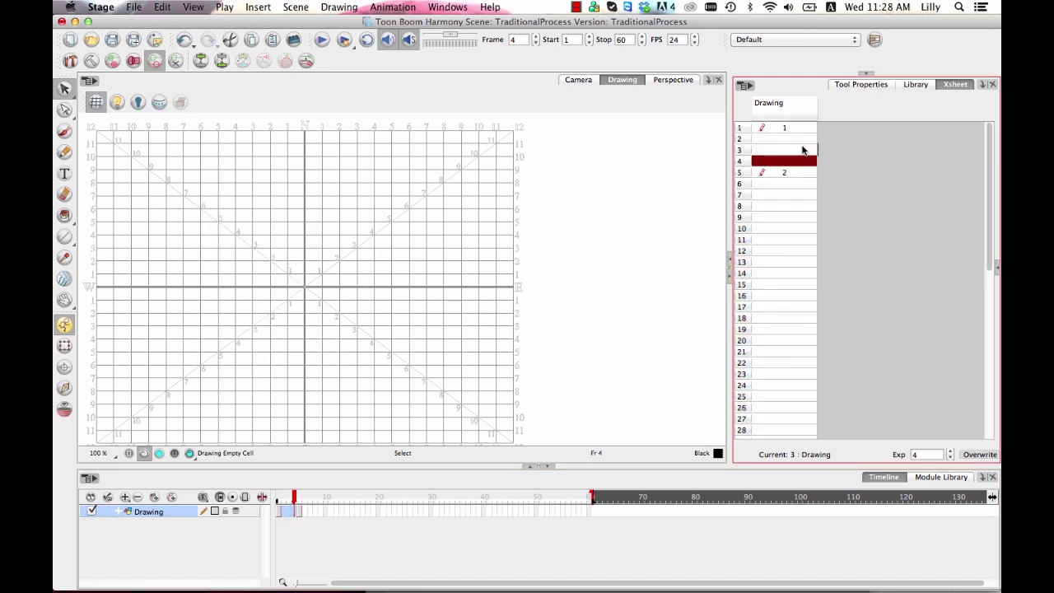
{"action": "left_click", "coordinate": [795, 149]}
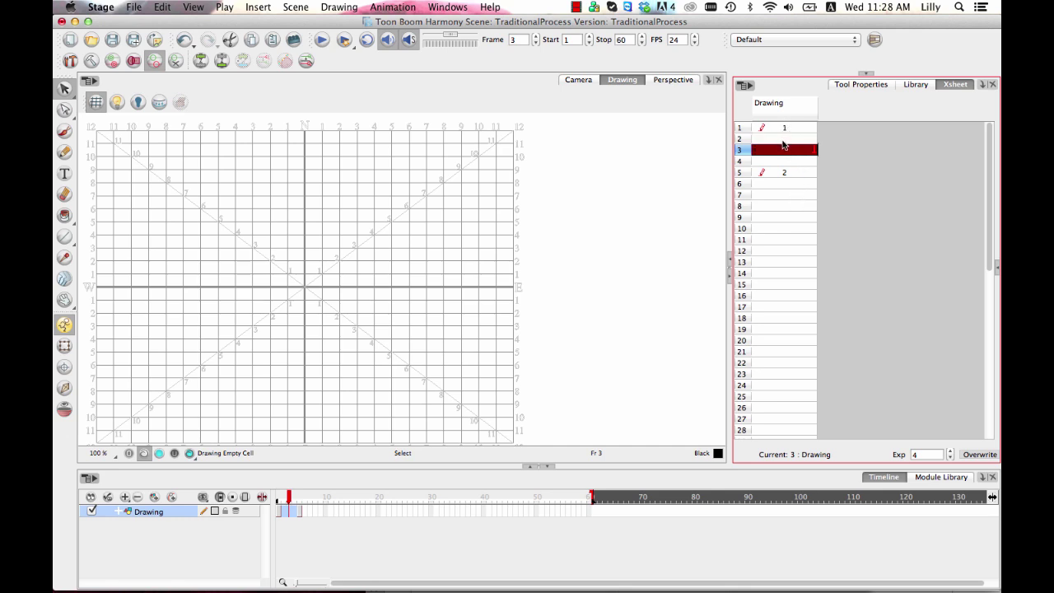
Step: Display the Timeline View toolbar in the Timeline
{"action": "right_click", "coordinate": [279, 480]}
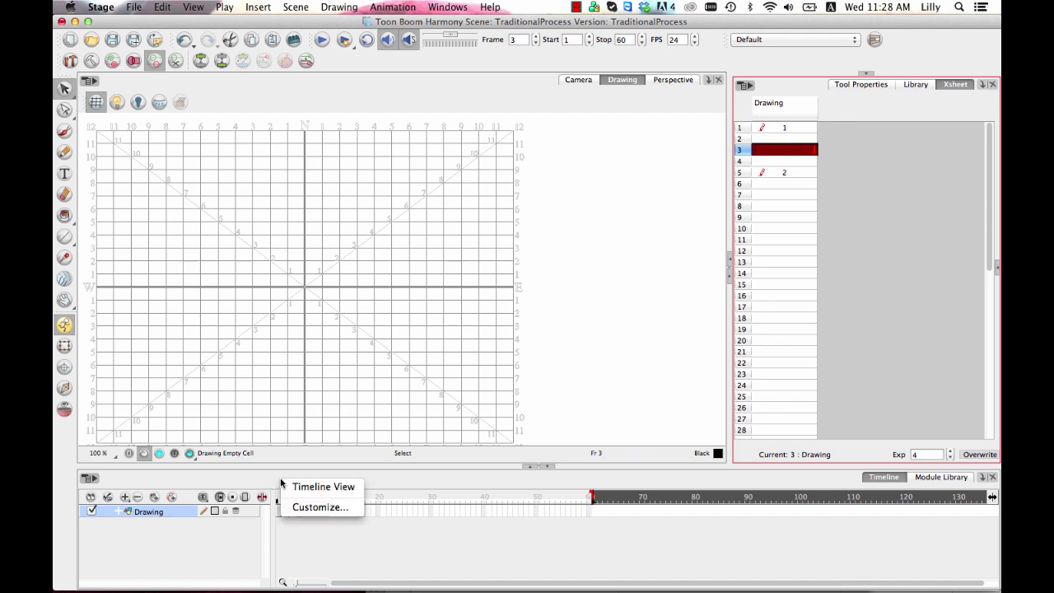
{"action": "left_click", "coordinate": [337, 491]}
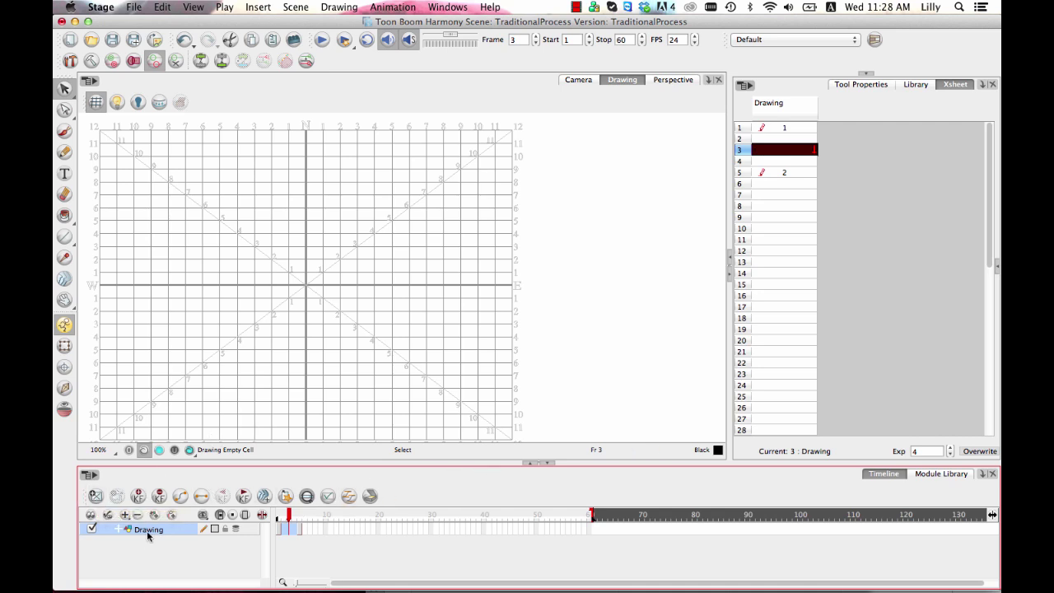
{"action": "right_click", "coordinate": [138, 472]}
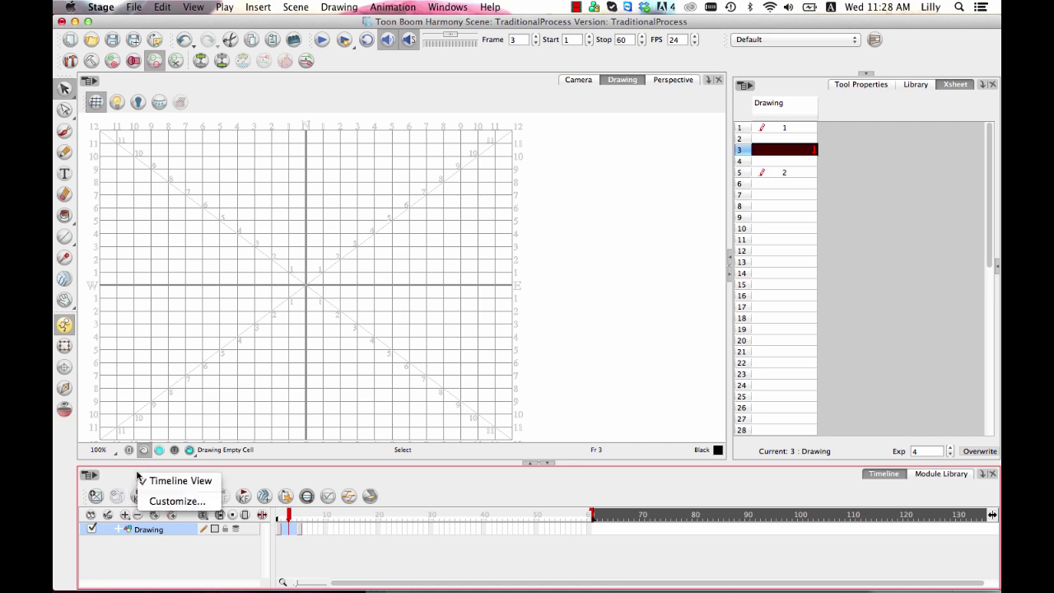
{"action": "left_click", "coordinate": [368, 467]}
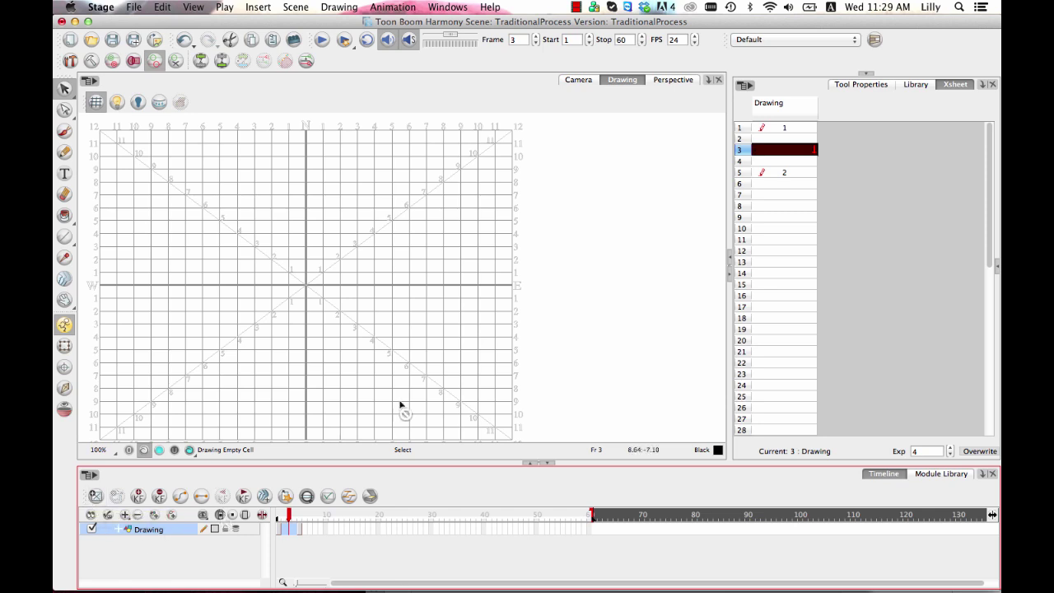
Step: Try creating empty drawings while frames 2 to 4 are selected in the Timeline, undo it, and reselect frame 3 in the Xsheet
{"action": "left_click", "coordinate": [97, 496]}
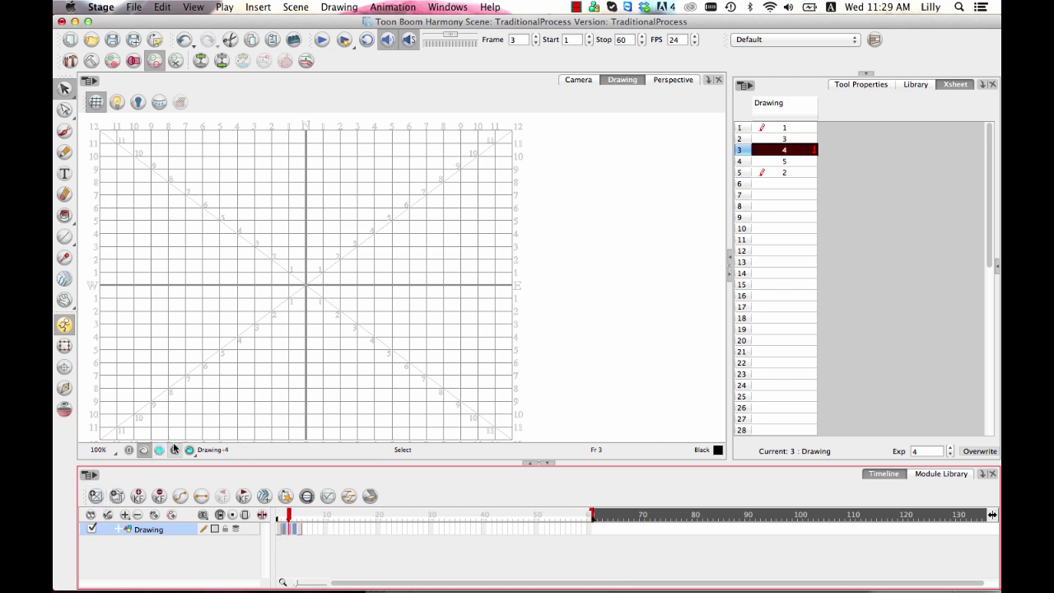
{"action": "key", "text": "super+z"}
{"action": "left_click", "coordinate": [804, 162]}
{"action": "left_click", "coordinate": [803, 150]}
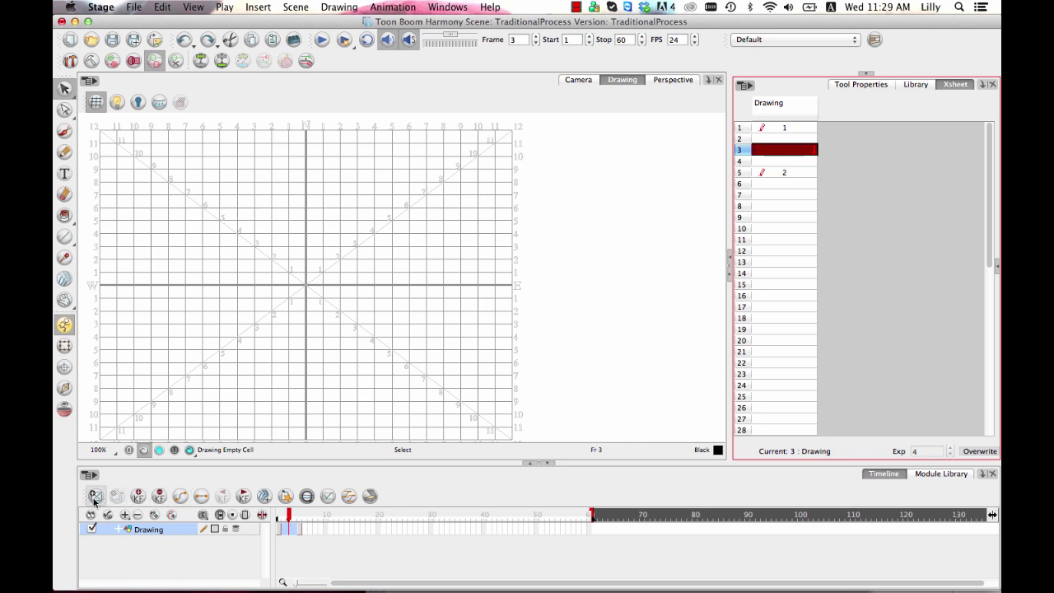
Step: Select only frame 3 of the Drawing layer in the Timeline and create an empty drawing there
{"action": "left_click", "coordinate": [318, 532]}
{"action": "left_click", "coordinate": [287, 529]}
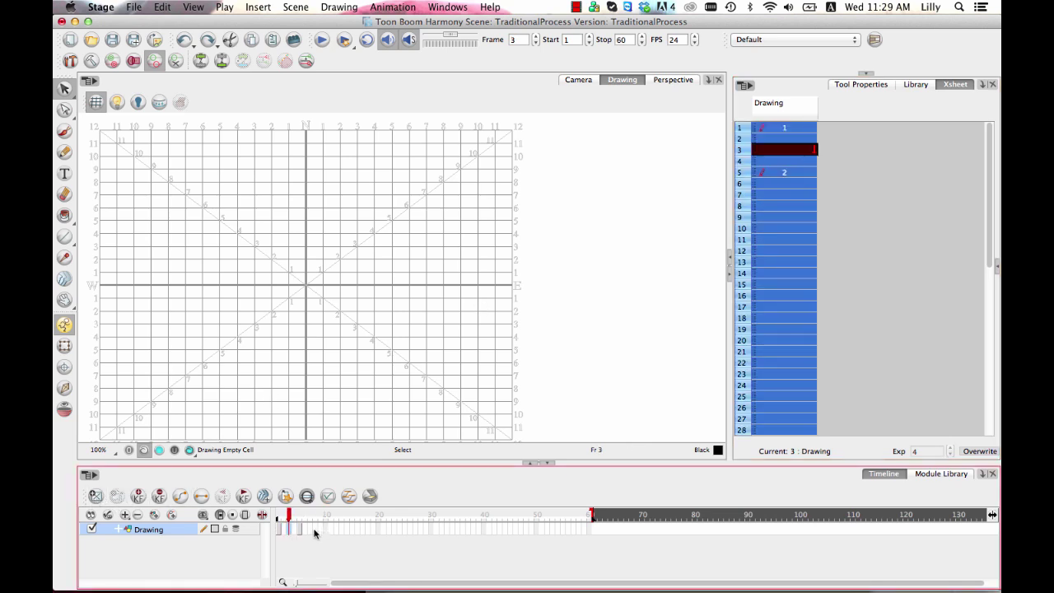
{"action": "left_click", "coordinate": [315, 534]}
{"action": "left_click", "coordinate": [288, 532]}
{"action": "left_click", "coordinate": [96, 497]}
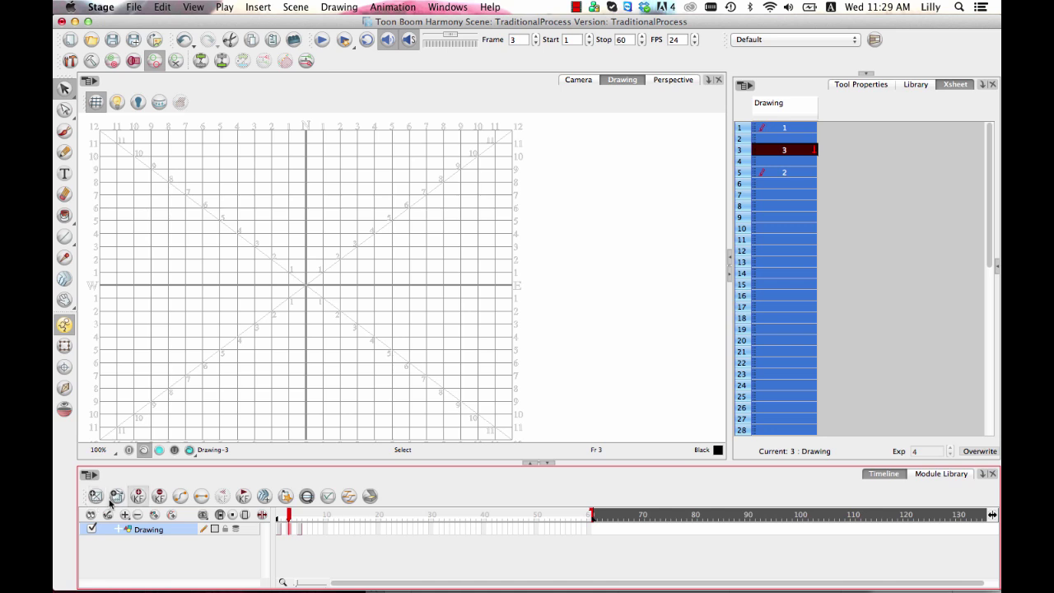
Step: Select frames 9 to 25 in the Xsheet and try to create empty drawings for them with the Timeline's command
{"action": "left_click", "coordinate": [809, 218]}
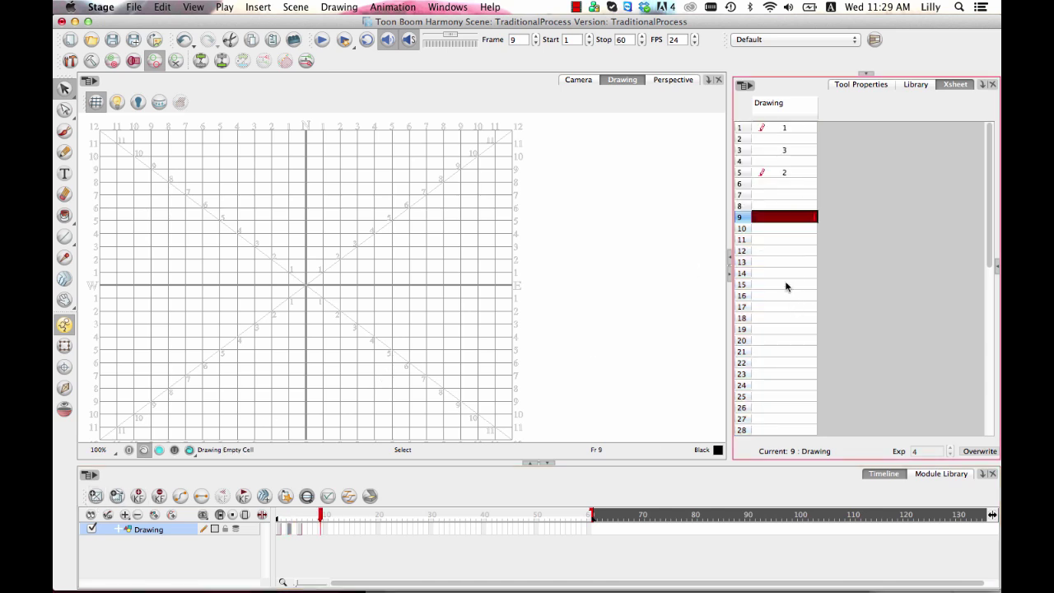
{"action": "left_click", "coordinate": [779, 228]}
{"action": "left_click", "coordinate": [779, 219]}
{"action": "left_click", "coordinate": [777, 396], "text": "shift"}
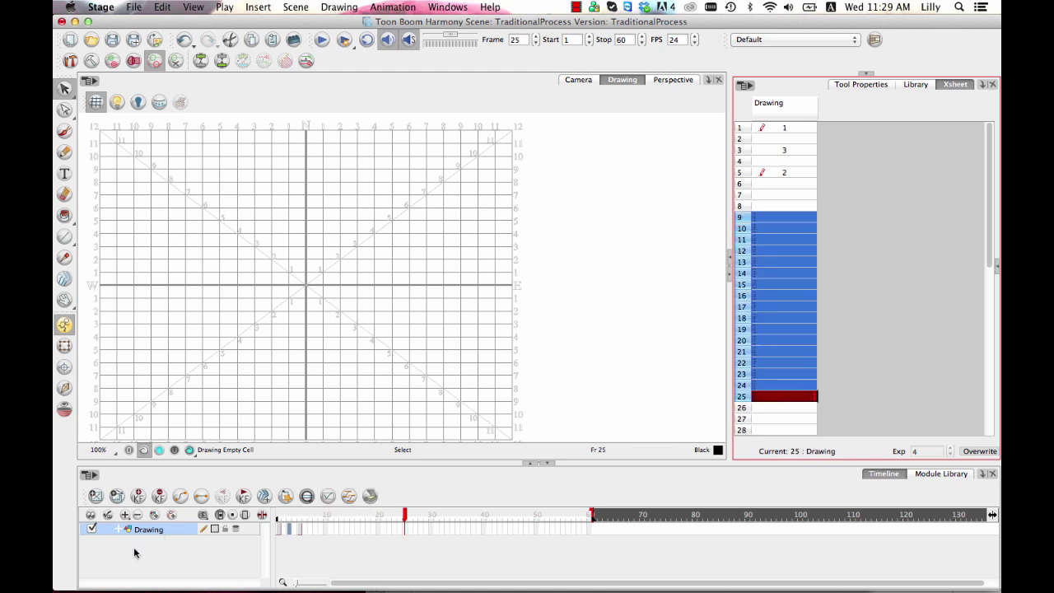
{"action": "left_click", "coordinate": [95, 499]}
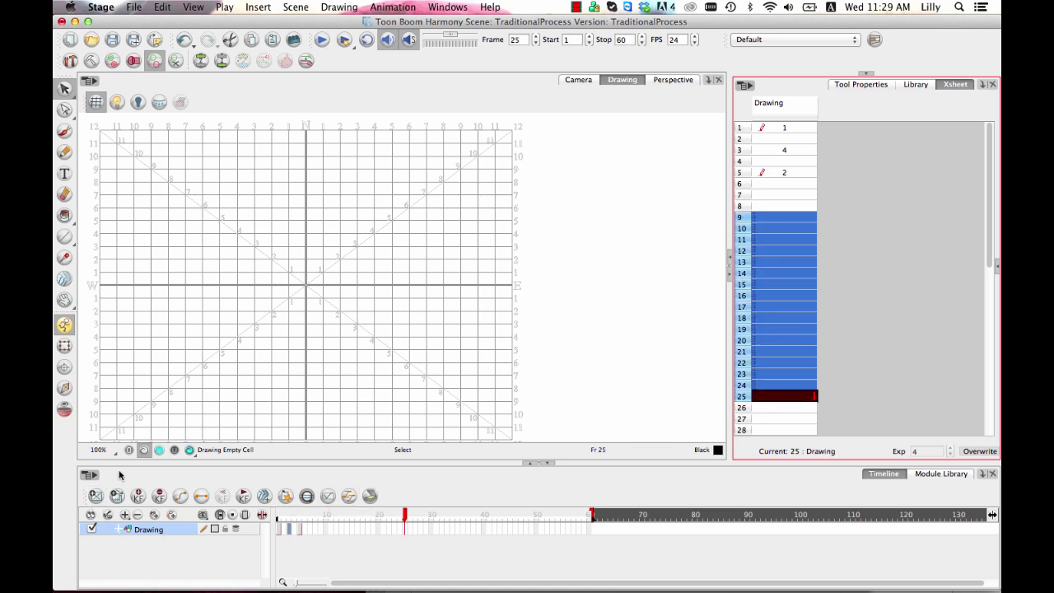
Step: Select frames 10 to about 31 of the Drawing layer in the Timeline and create an empty drawing on each frame
{"action": "left_click", "coordinate": [369, 528]}
{"action": "left_click_drag", "start_coordinate": [328, 528], "coordinate": [437, 529]}
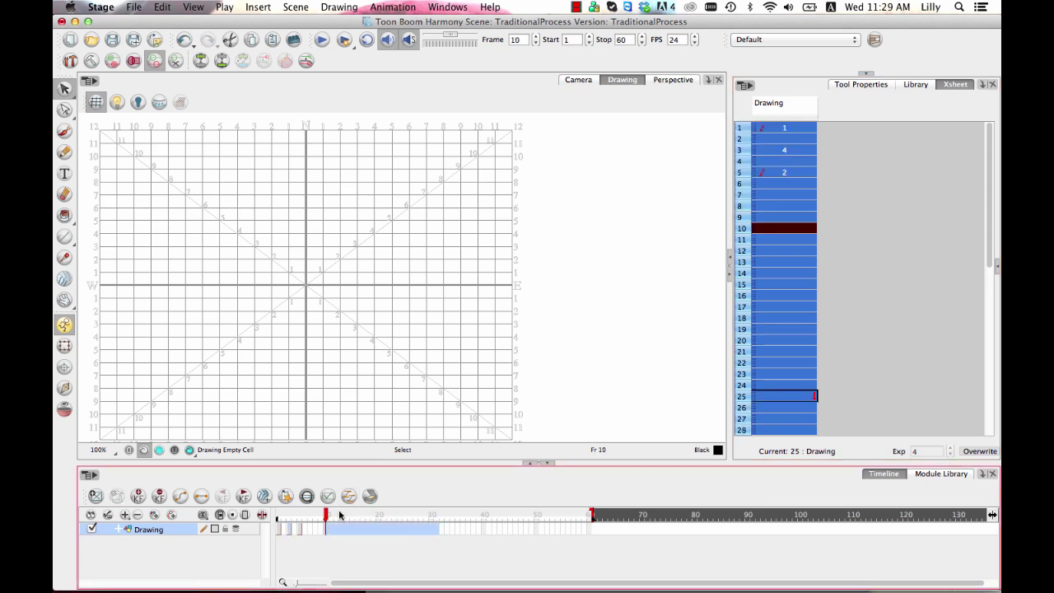
{"action": "left_click", "coordinate": [96, 497]}
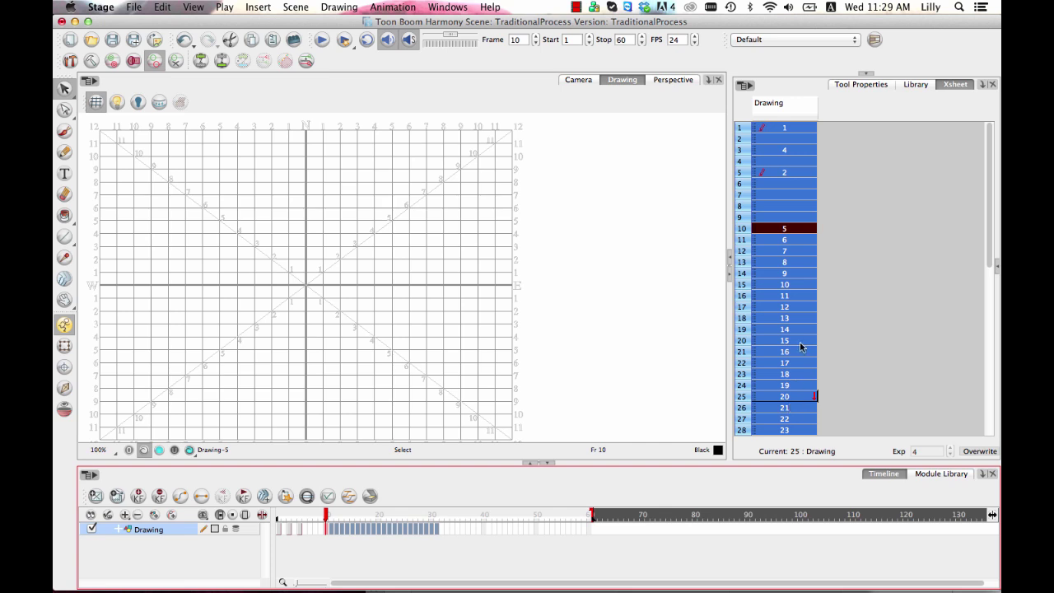
Step: Undo the empty drawings created from frame 10 onward and display the Xsheet View toolbar
{"action": "key", "text": "super+z"}
{"action": "right_click", "coordinate": [795, 87]}
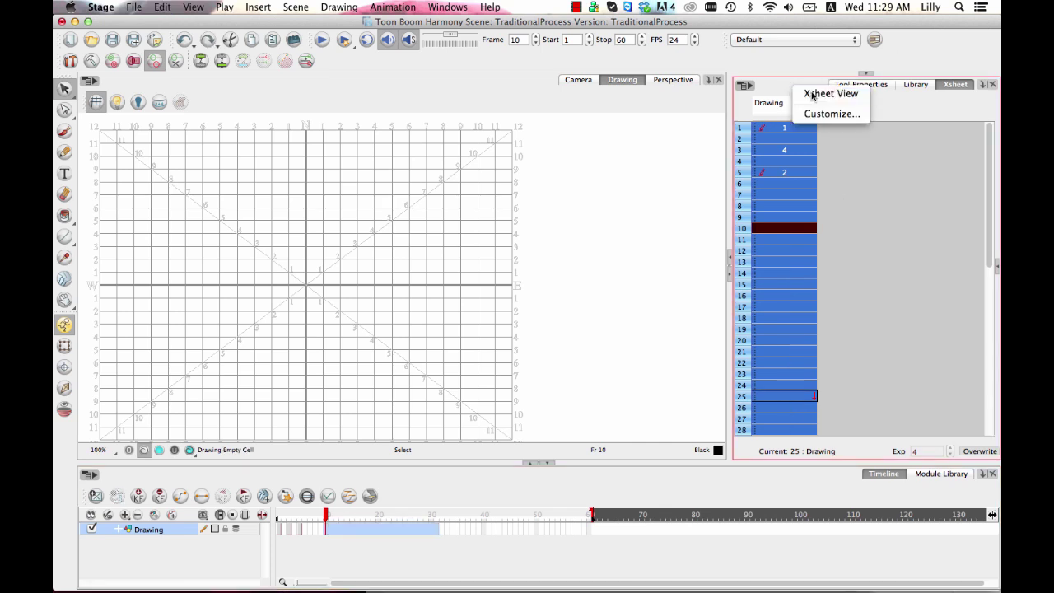
{"action": "left_click", "coordinate": [808, 92]}
{"action": "left_click", "coordinate": [801, 203]}
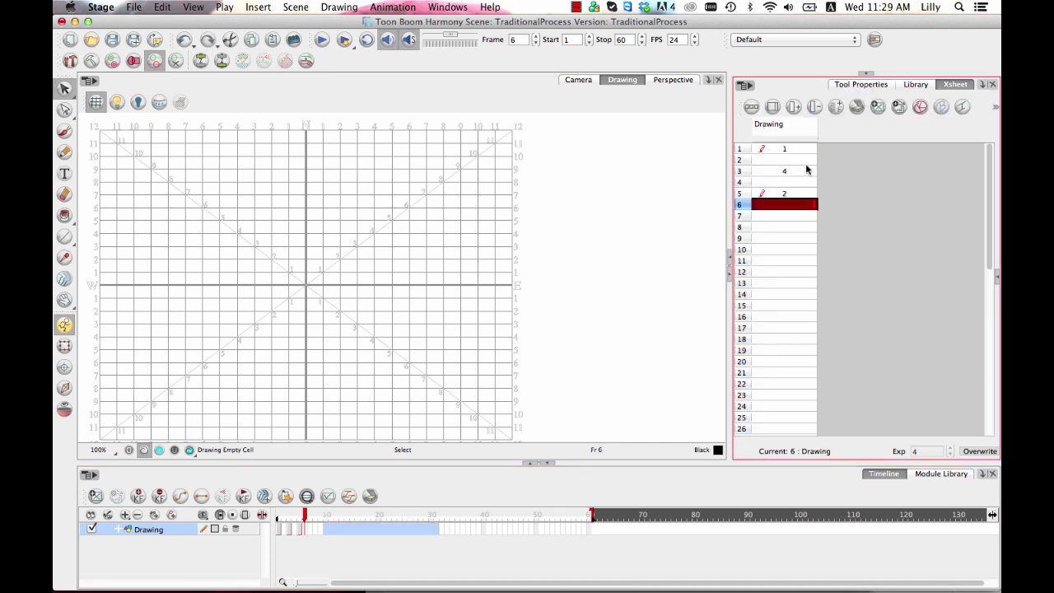
Step: Try creating an empty drawing at frame 2 with the Xsheet's own command, and undo it
{"action": "left_click", "coordinate": [802, 159]}
{"action": "left_click", "coordinate": [877, 108]}
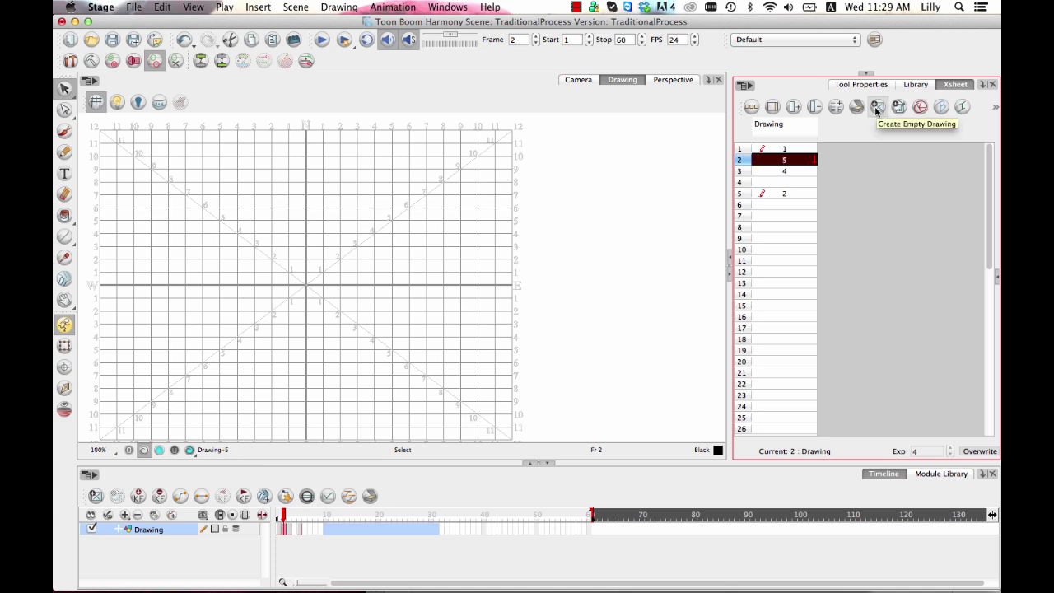
{"action": "key", "text": "super+z"}
Step: Look over the Drawings commands offered for the frame 2 cell in the Xsheet, such as Create Empty Drawing and Duplicate Drawings
{"action": "right_click", "coordinate": [788, 159]}
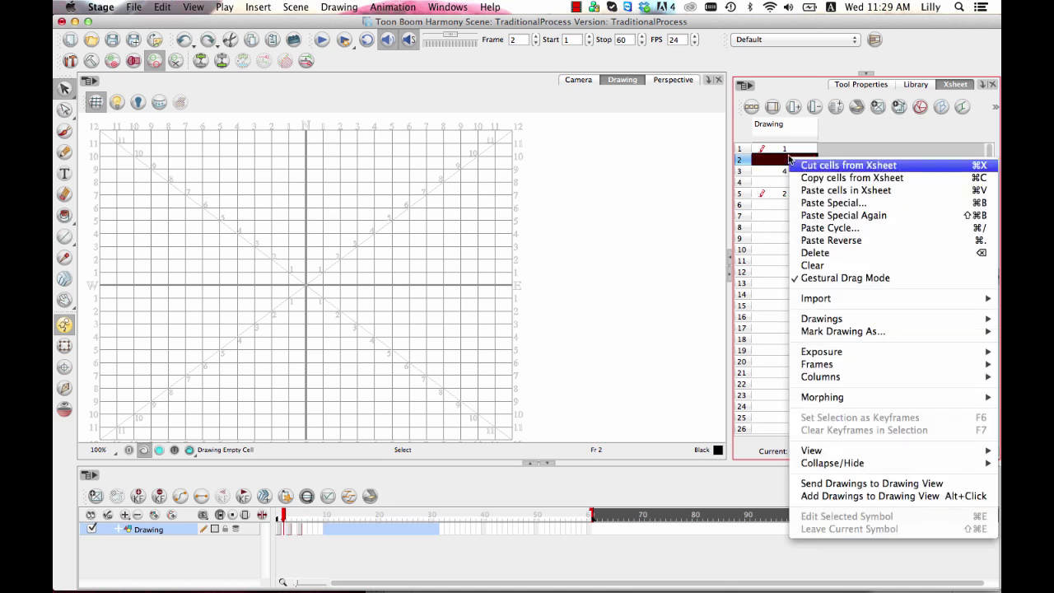
{"action": "mouse_move", "coordinate": [923, 332]}
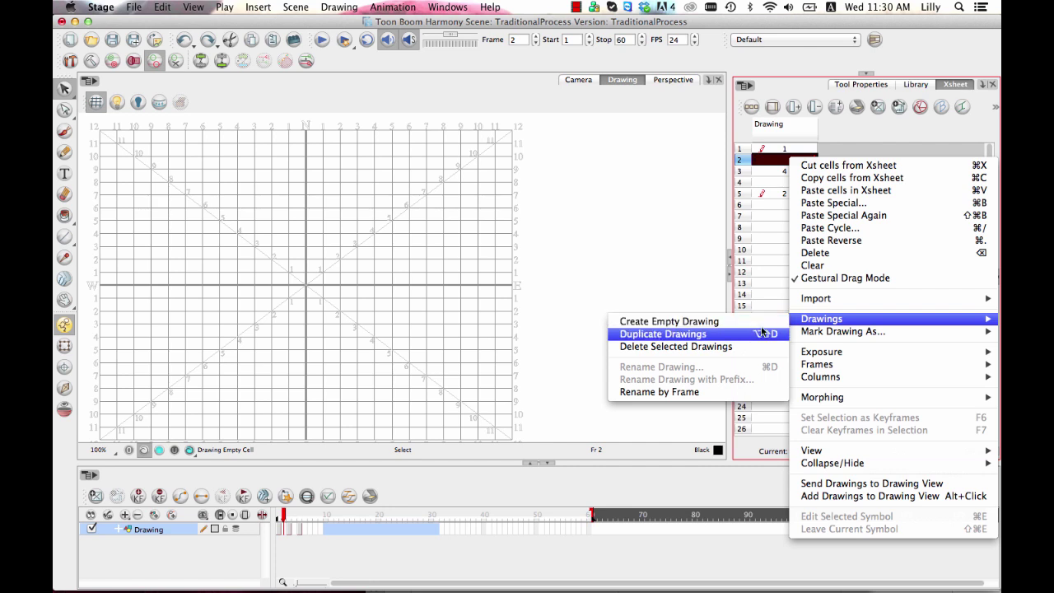
{"action": "left_click", "coordinate": [769, 246]}
{"action": "left_click", "coordinate": [792, 215]}
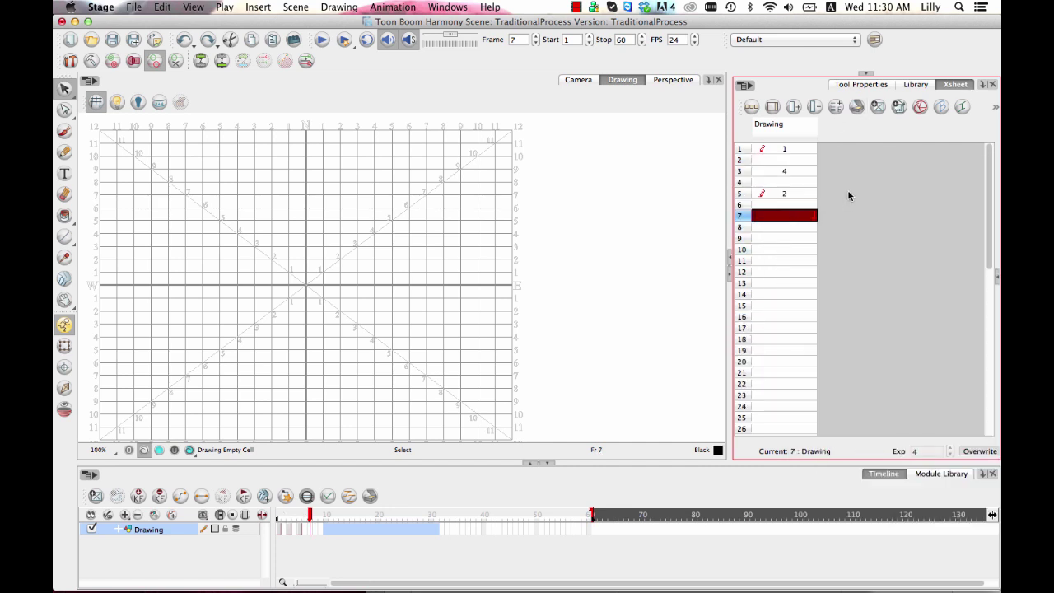
Step: Undo the last drawing change and select frame 3 of the Drawing column in the Xsheet
{"action": "left_click", "coordinate": [806, 160]}
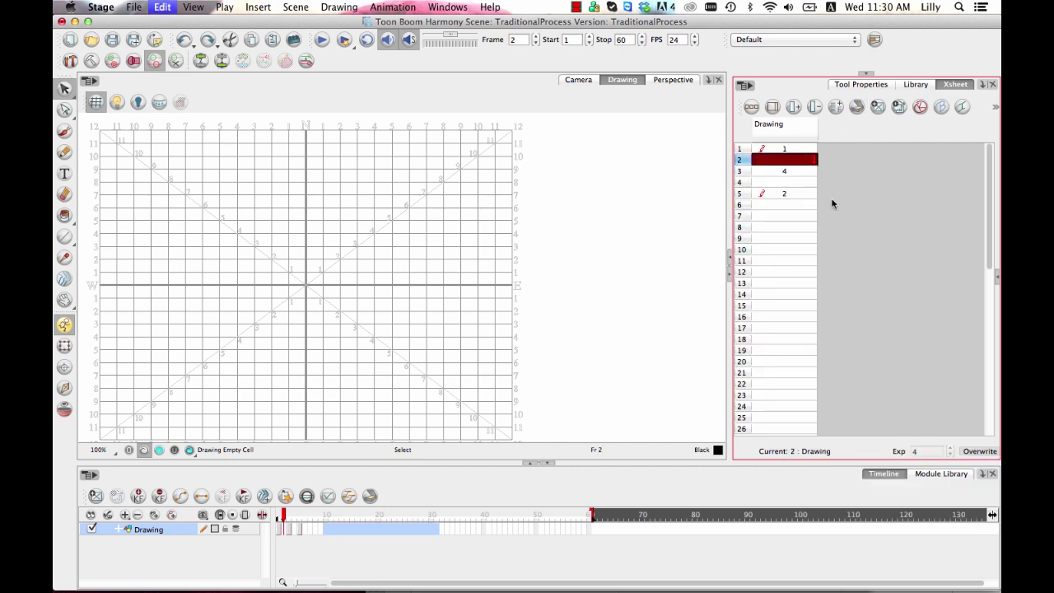
{"action": "key", "text": "super+z"}
{"action": "left_click", "coordinate": [802, 170]}
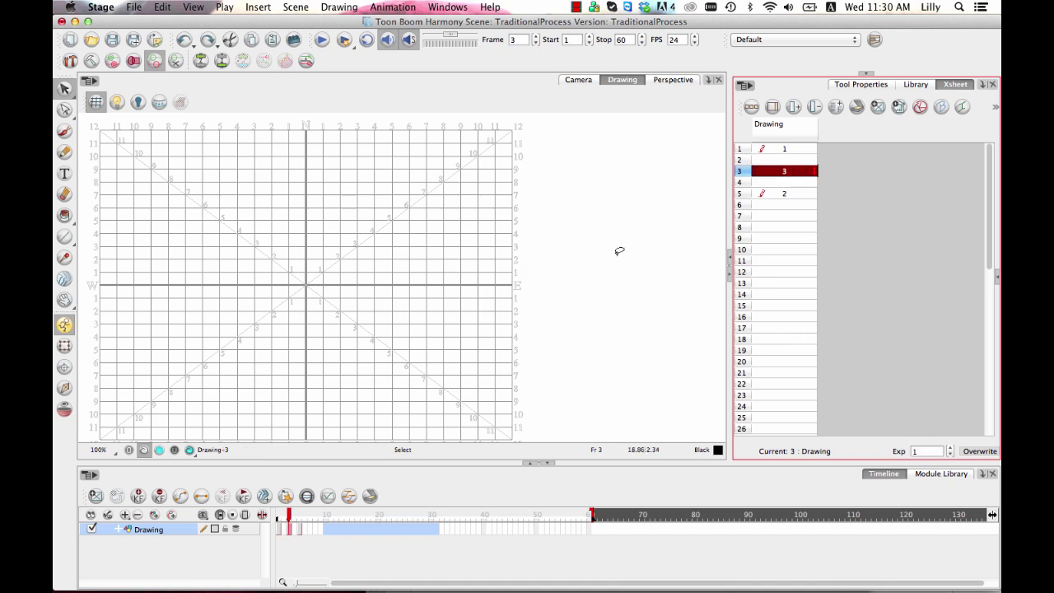
Step: Turn on Onion Skin to show the neighbouring poses around frame 3 and choose the Brush tool
{"action": "mouse_move", "coordinate": [432, 286]}
{"action": "left_mouse_down"}
{"action": "mouse_move", "coordinate": [524, 273]}
{"action": "mouse_move", "coordinate": [541, 281]}
{"action": "mouse_move", "coordinate": [540, 298]}
{"action": "mouse_move", "coordinate": [542, 291]}
{"action": "left_mouse_up"}
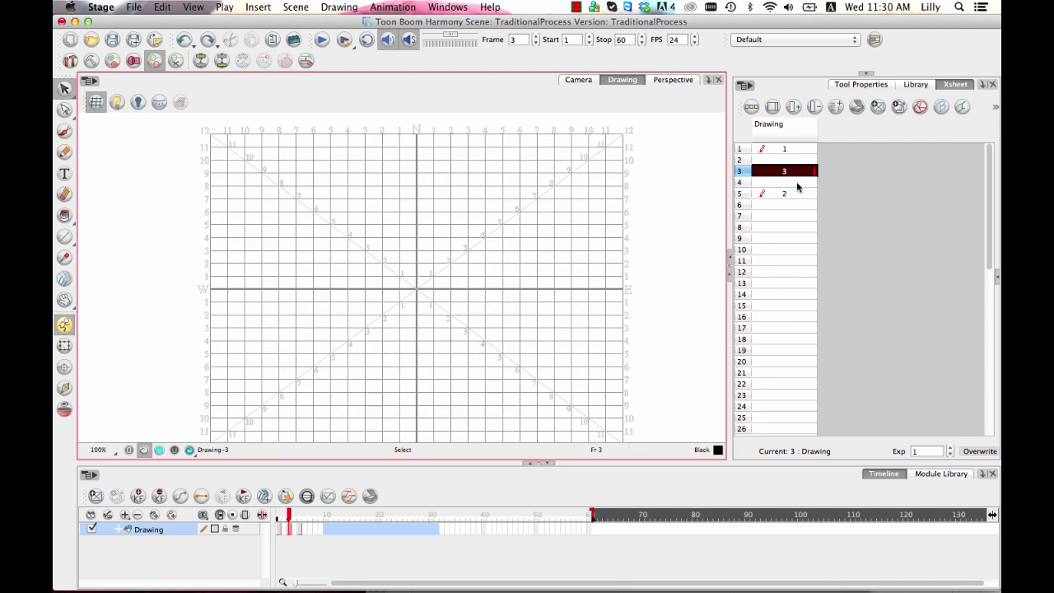
{"action": "left_click", "coordinate": [64, 408]}
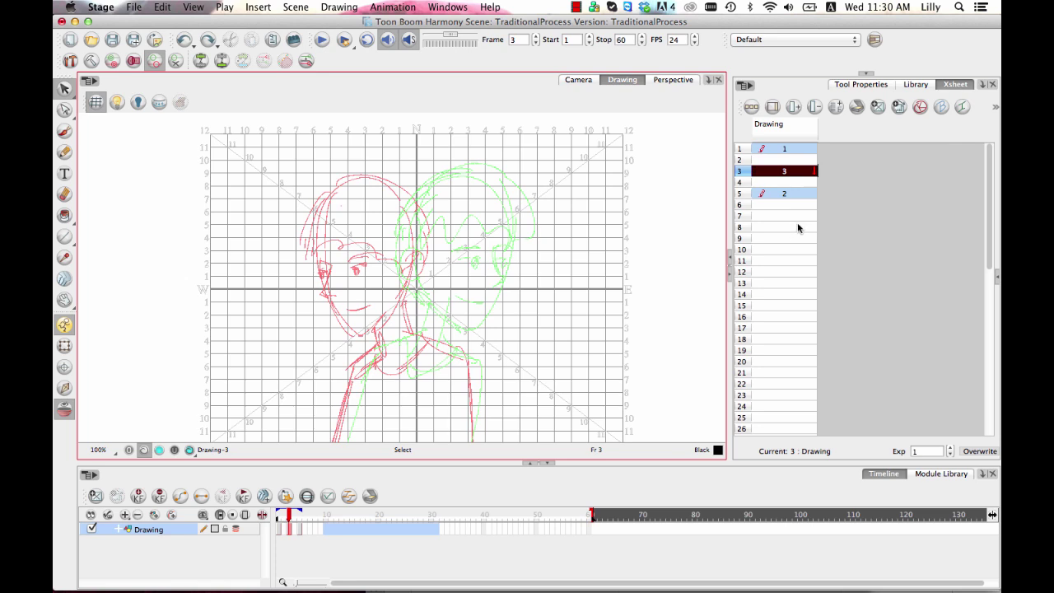
{"action": "left_click", "coordinate": [64, 130]}
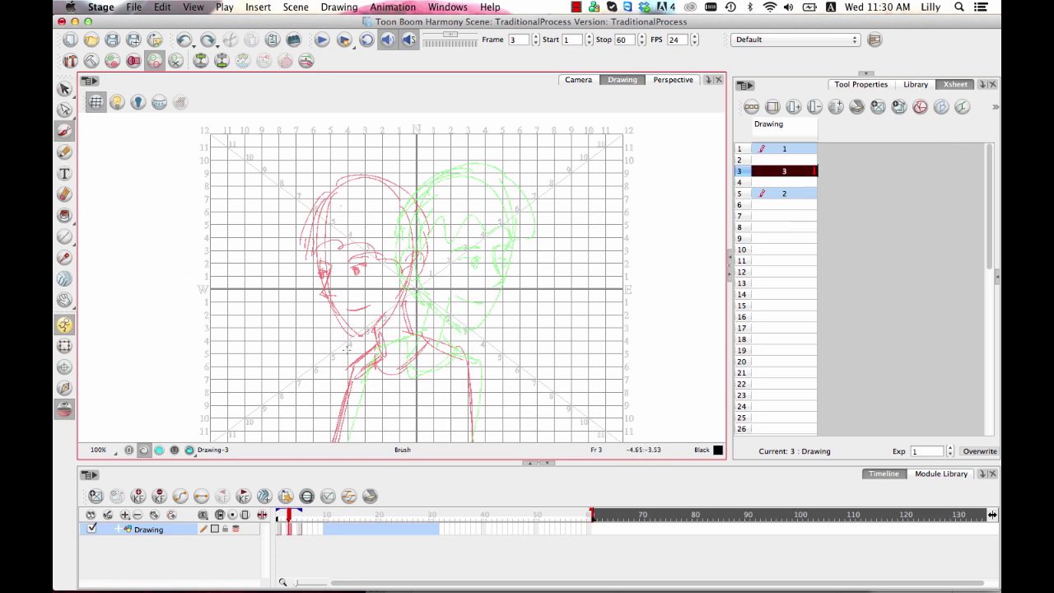
Step: Add a new drawing layer and, with the Light Table on, draw a shallow U-shaped arc about 19 fields wide across the chin on frame 1
{"action": "left_click", "coordinate": [155, 515]}
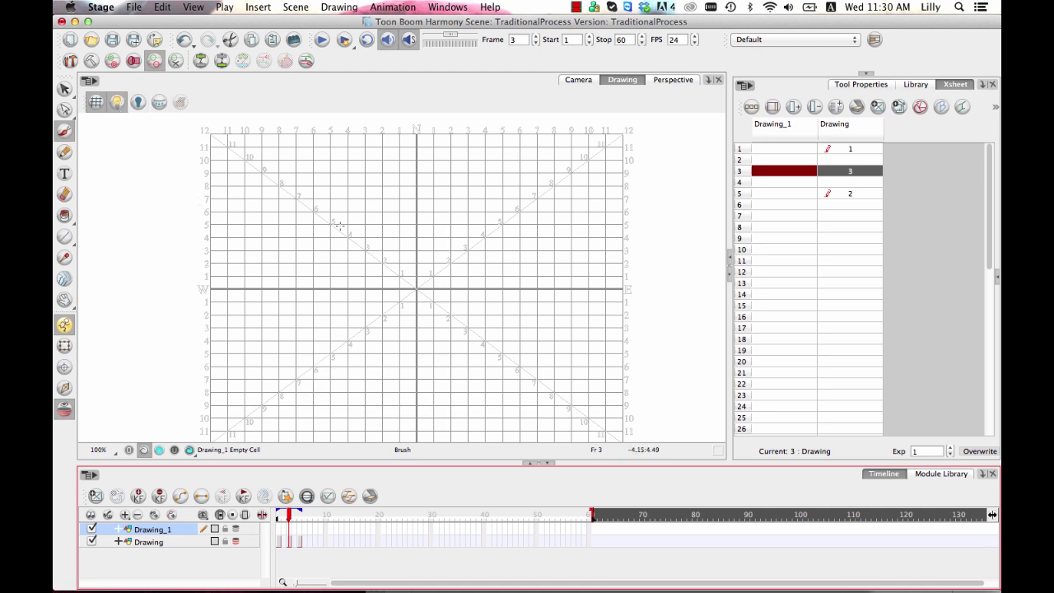
{"action": "left_click", "coordinate": [289, 531]}
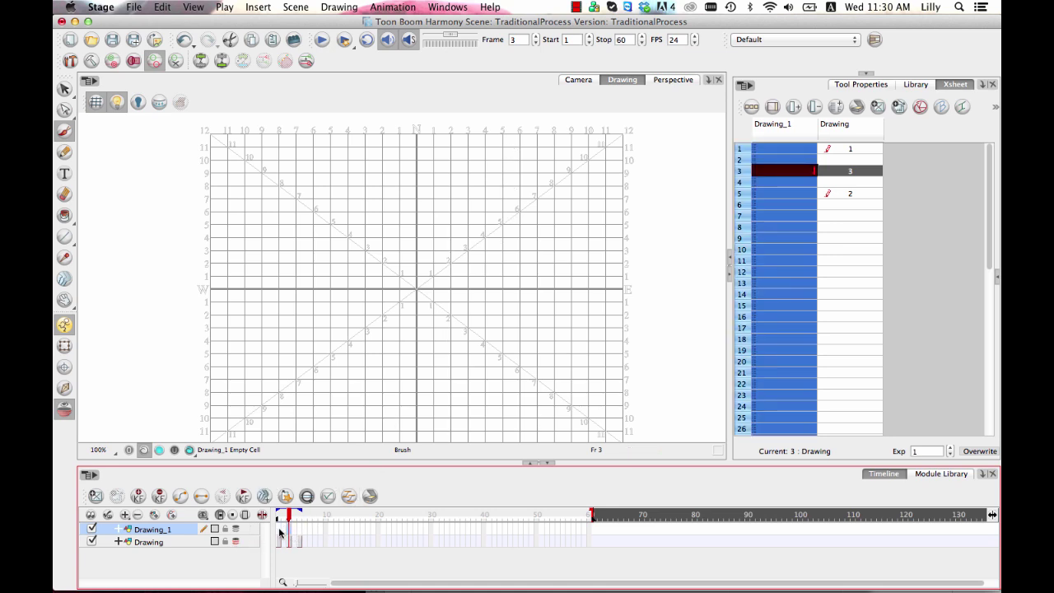
{"action": "left_click", "coordinate": [279, 533]}
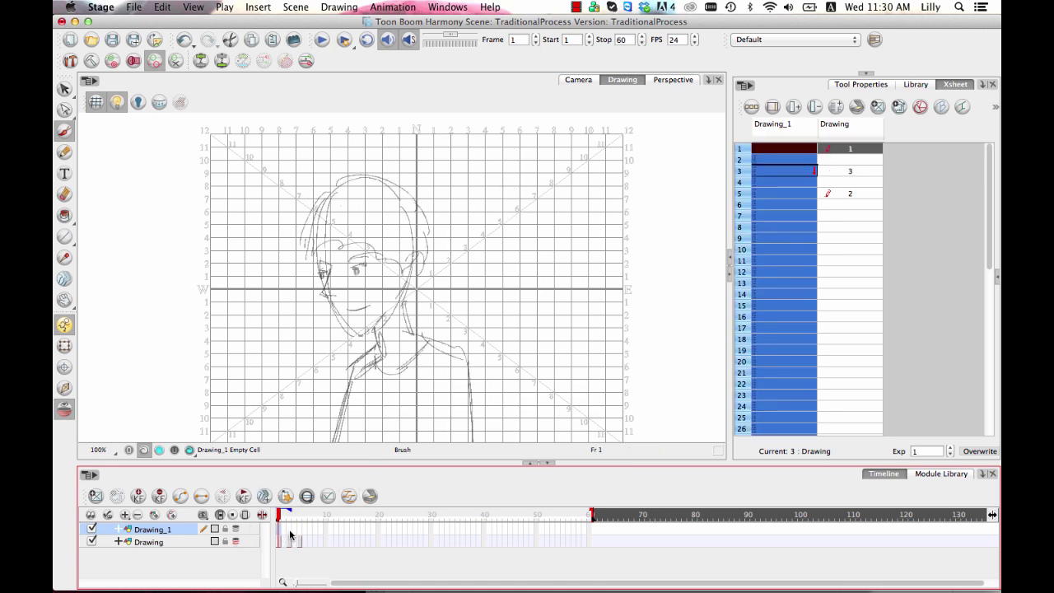
{"action": "mouse_move", "coordinate": [270, 306]}
{"action": "left_mouse_down"}
{"action": "mouse_move", "coordinate": [281, 315]}
{"action": "mouse_move", "coordinate": [591, 279]}
{"action": "left_mouse_up"}
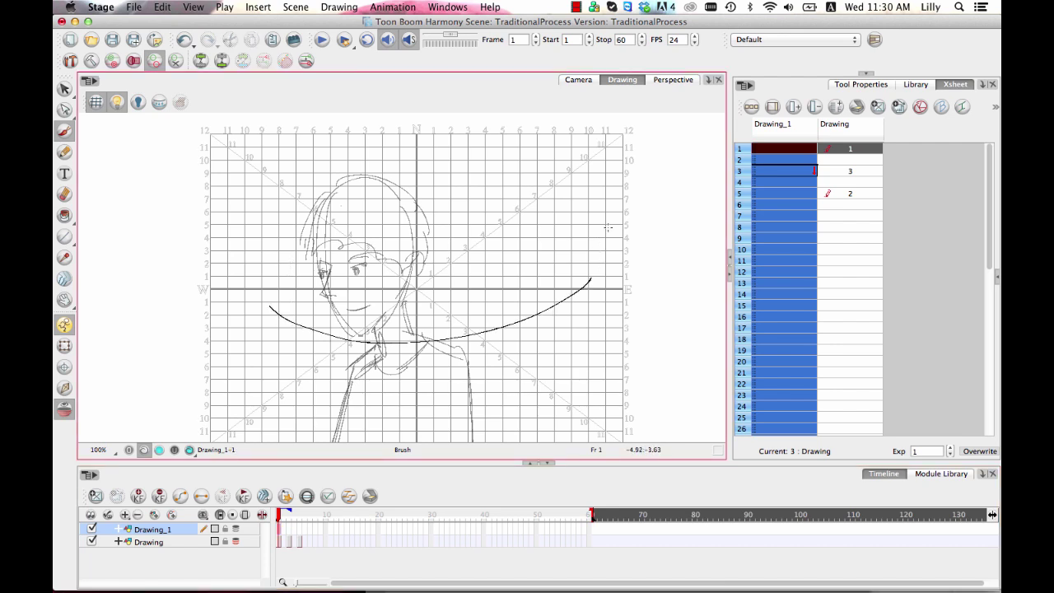
Step: Extend the arc drawing's exposure through frame 5 and scrub back to frame 1 to check it against both poses
{"action": "left_click", "coordinate": [301, 531]}
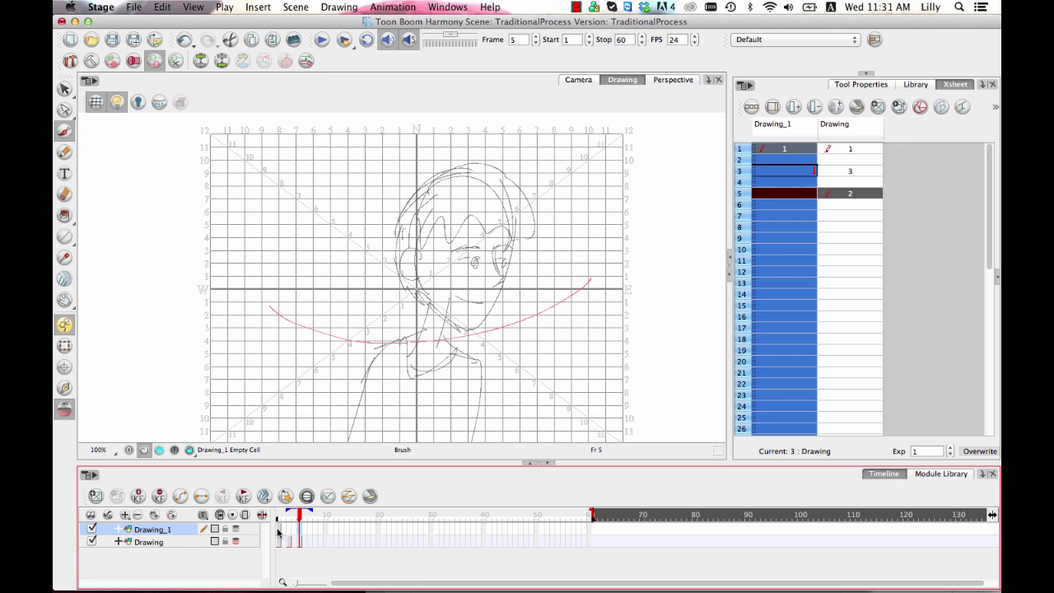
{"action": "left_click", "coordinate": [278, 533]}
{"action": "left_click", "coordinate": [302, 534]}
{"action": "key", "text": "F5"}
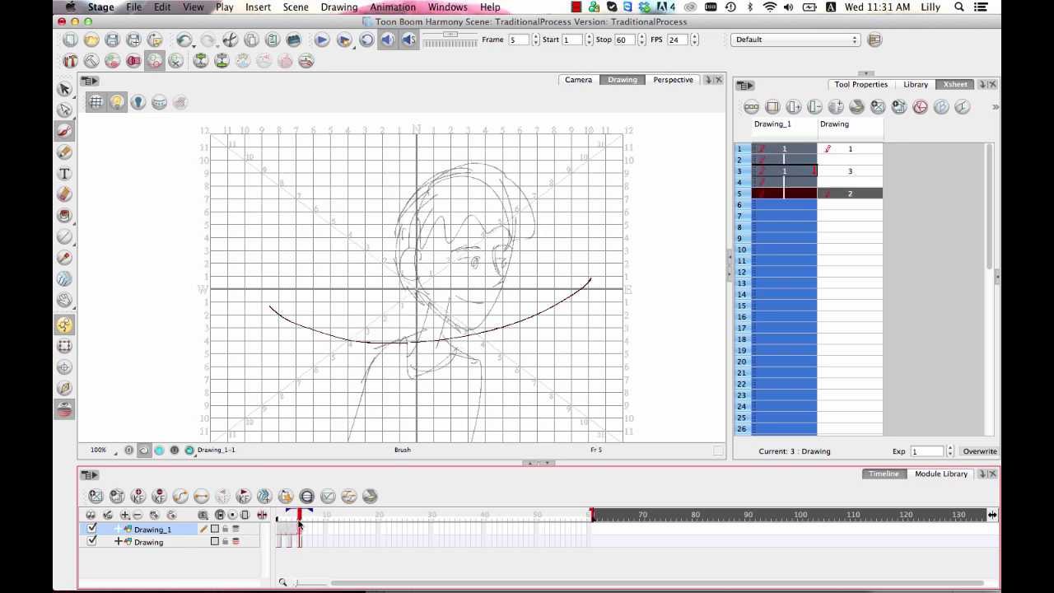
{"action": "mouse_move", "coordinate": [293, 518]}
{"action": "left_mouse_down"}
{"action": "mouse_move", "coordinate": [259, 517]}
{"action": "mouse_move", "coordinate": [298, 525]}
{"action": "mouse_move", "coordinate": [265, 527]}
{"action": "left_mouse_up"}
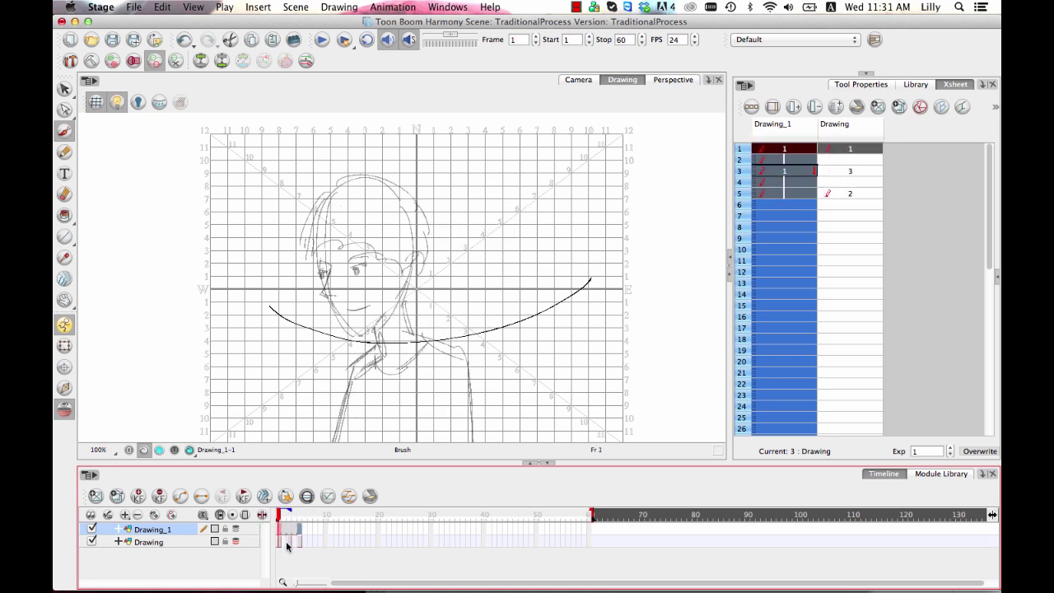
Step: Rename the original Drawing layer as Character
{"action": "left_click", "coordinate": [288, 544]}
{"action": "left_click", "coordinate": [165, 547]}
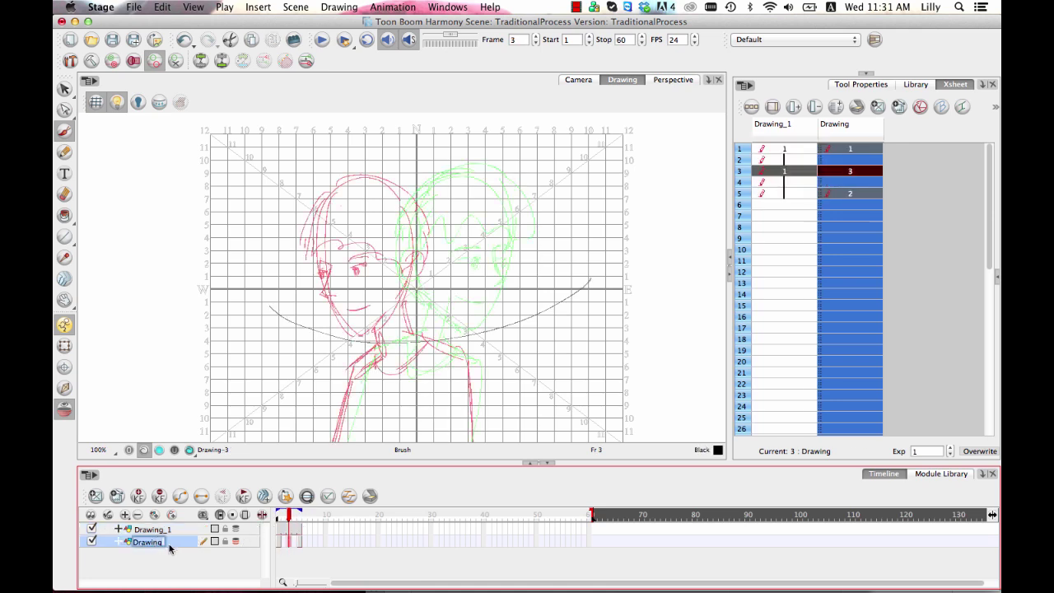
{"action": "type", "text": "Ch"}
{"action": "type", "text": "aracter"}
{"action": "key", "text": "Return"}
Step: Rename the Drawing_1 layer as guide
{"action": "left_click", "coordinate": [155, 530]}
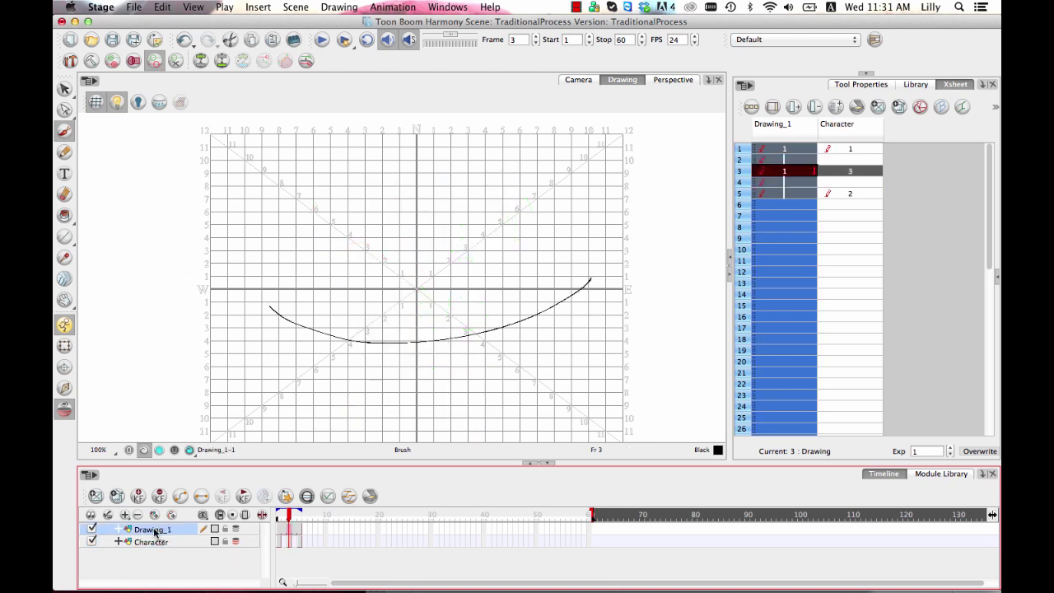
{"action": "left_click", "coordinate": [155, 530]}
{"action": "type", "text": "quil"}
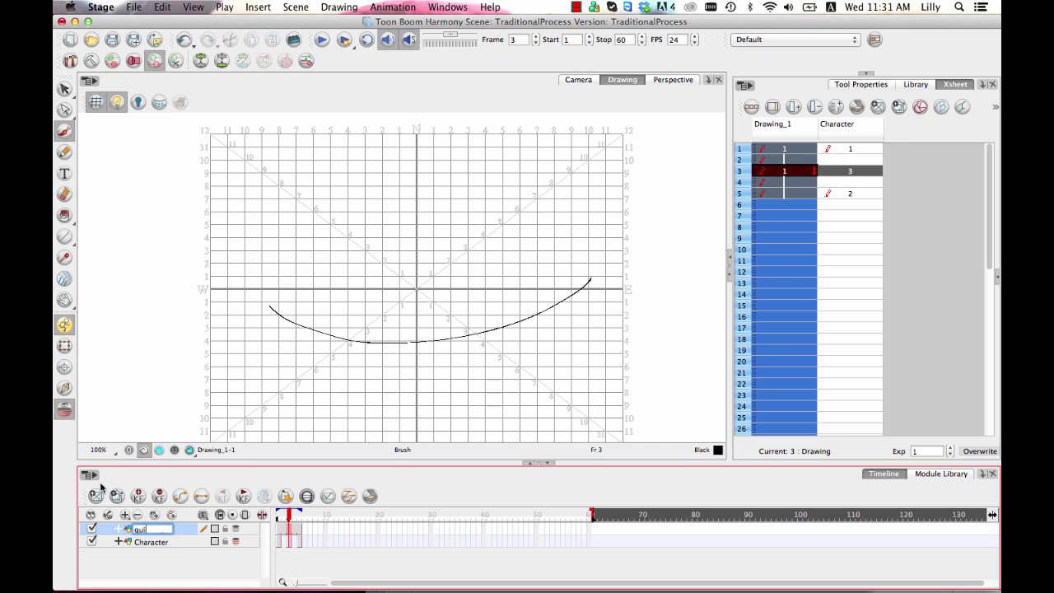
{"action": "key", "text": "Return"}
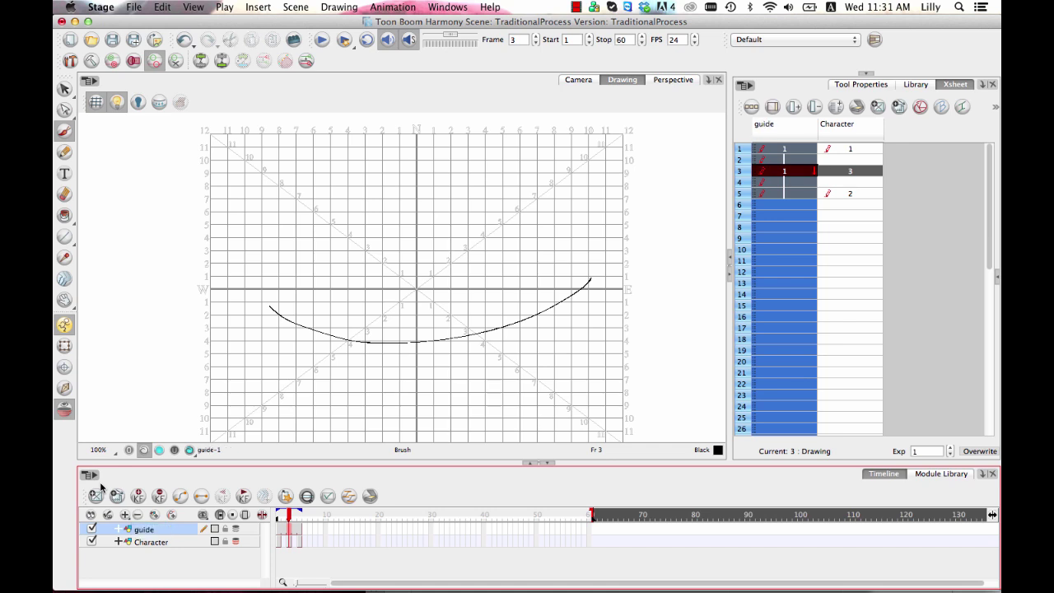
Step: Sketch the in-between head outline on frame 3 of the Character layer, centred between the onion-skinned poses with the chin on the guide arc
{"action": "left_click", "coordinate": [289, 544]}
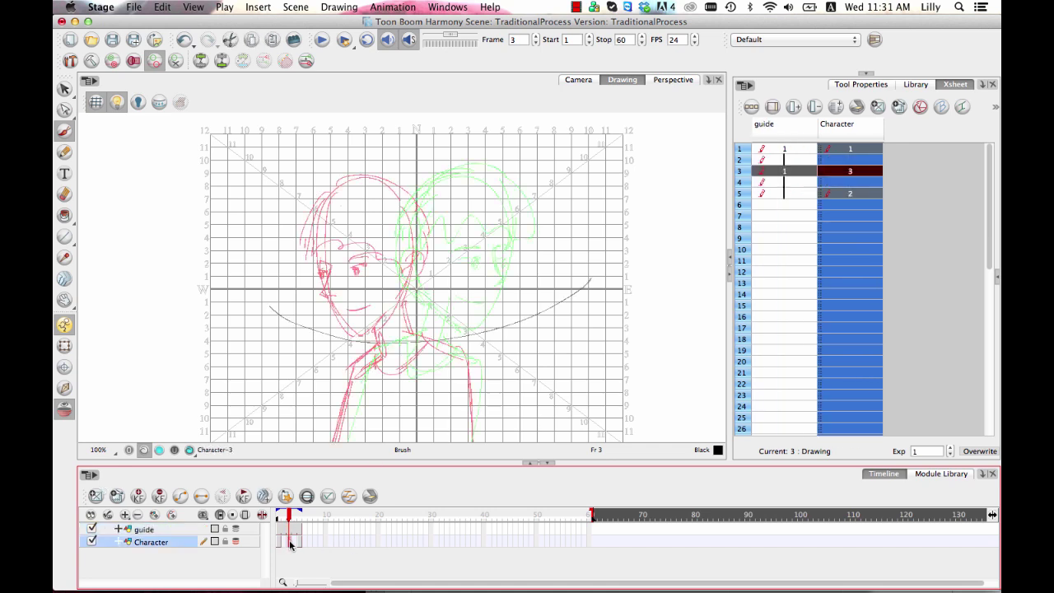
{"action": "left_click", "coordinate": [386, 331]}
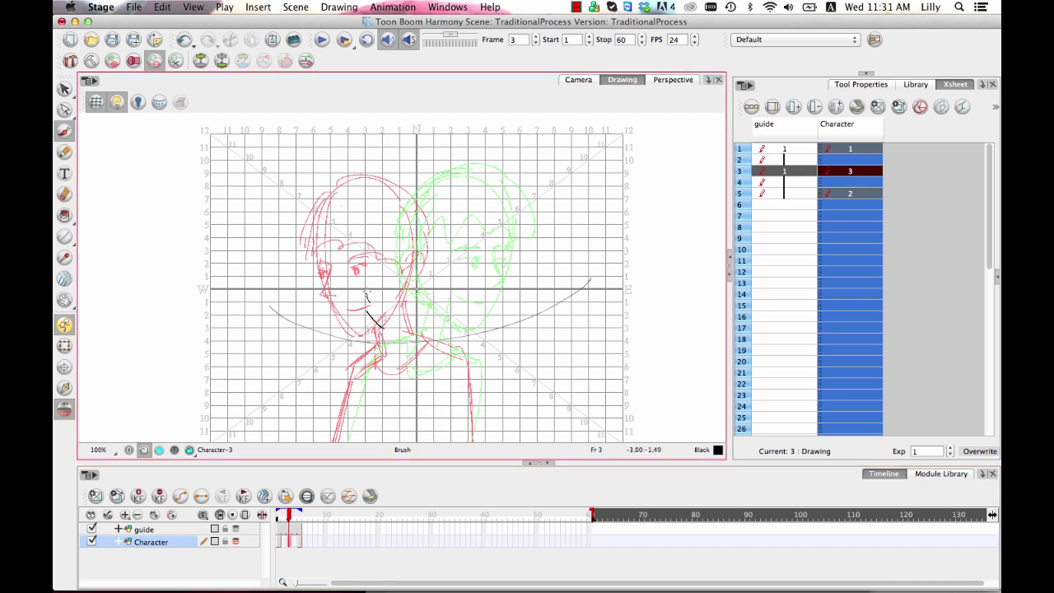
{"action": "left_click_drag", "start_coordinate": [365, 294], "coordinate": [405, 342]}
{"action": "left_click", "coordinate": [868, 171]}
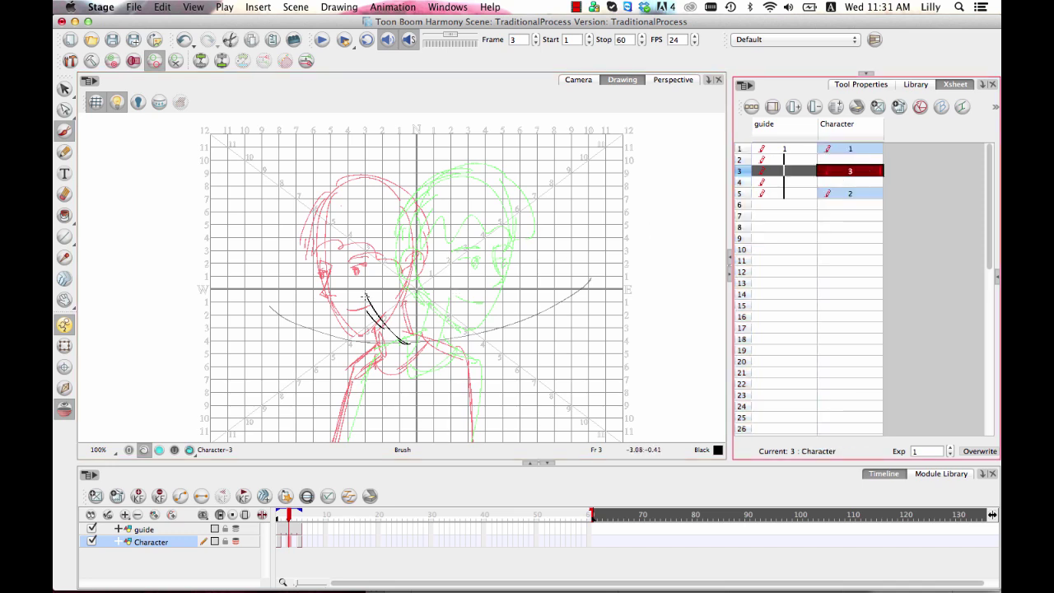
{"action": "mouse_move", "coordinate": [375, 306]}
{"action": "left_mouse_down"}
{"action": "mouse_move", "coordinate": [445, 314]}
{"action": "mouse_move", "coordinate": [471, 212]}
{"action": "left_mouse_up"}
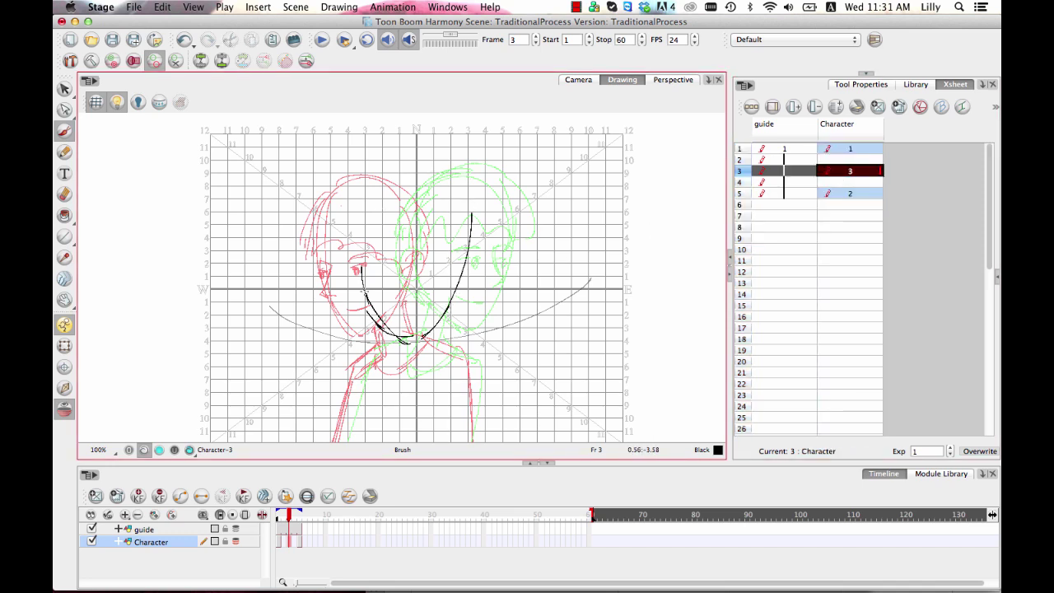
{"action": "left_click_drag", "start_coordinate": [366, 301], "coordinate": [405, 180]}
{"action": "left_click_drag", "start_coordinate": [465, 218], "coordinate": [399, 168]}
{"action": "left_click_drag", "start_coordinate": [375, 219], "coordinate": [418, 181]}
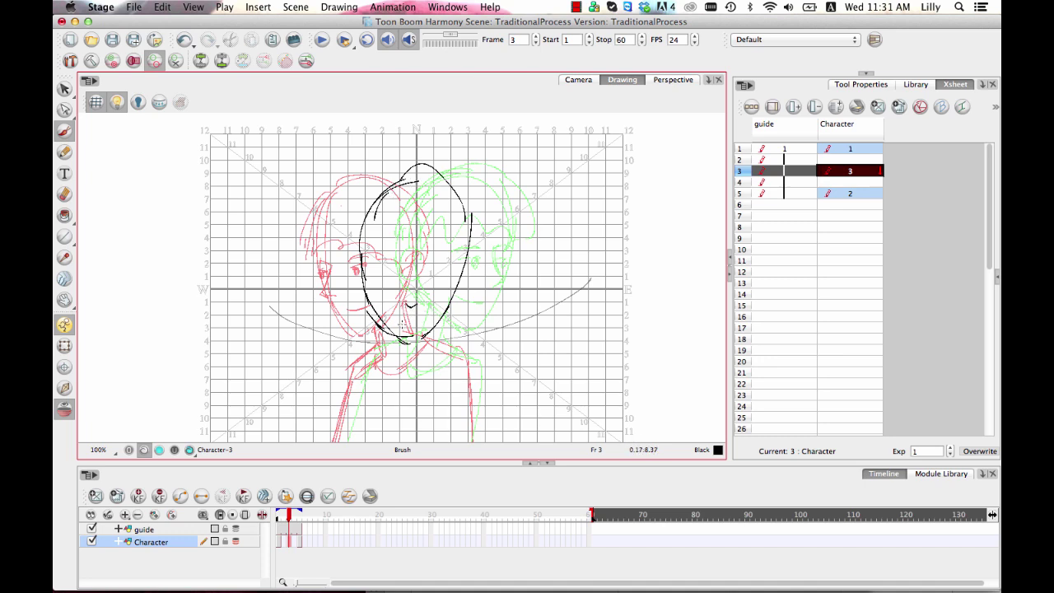
Step: Sketch the mouth, eyes, brows and swept hair on the in-between head at frame 3
{"action": "left_click_drag", "start_coordinate": [401, 323], "coordinate": [418, 322]}
{"action": "mouse_move", "coordinate": [428, 234]}
{"action": "left_mouse_down"}
{"action": "mouse_move", "coordinate": [366, 270]}
{"action": "mouse_move", "coordinate": [341, 239]}
{"action": "mouse_move", "coordinate": [367, 218]}
{"action": "mouse_move", "coordinate": [332, 243]}
{"action": "left_mouse_up"}
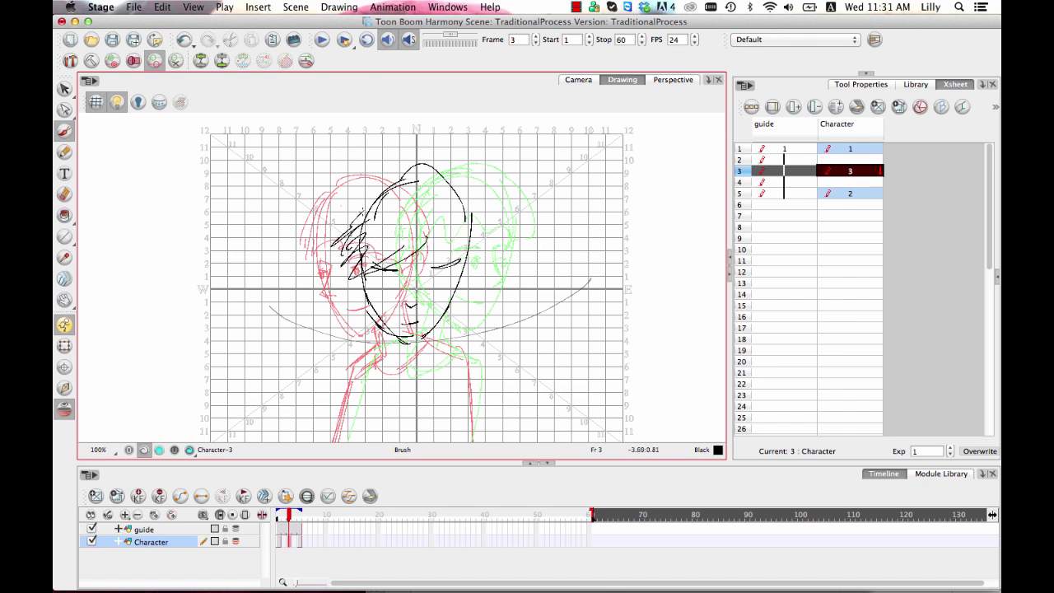
{"action": "left_click_drag", "start_coordinate": [367, 206], "coordinate": [340, 229]}
{"action": "left_click_drag", "start_coordinate": [356, 212], "coordinate": [436, 178]}
{"action": "mouse_move", "coordinate": [461, 224]}
{"action": "left_mouse_down"}
{"action": "mouse_move", "coordinate": [438, 257]}
{"action": "mouse_move", "coordinate": [415, 265]}
{"action": "left_mouse_up"}
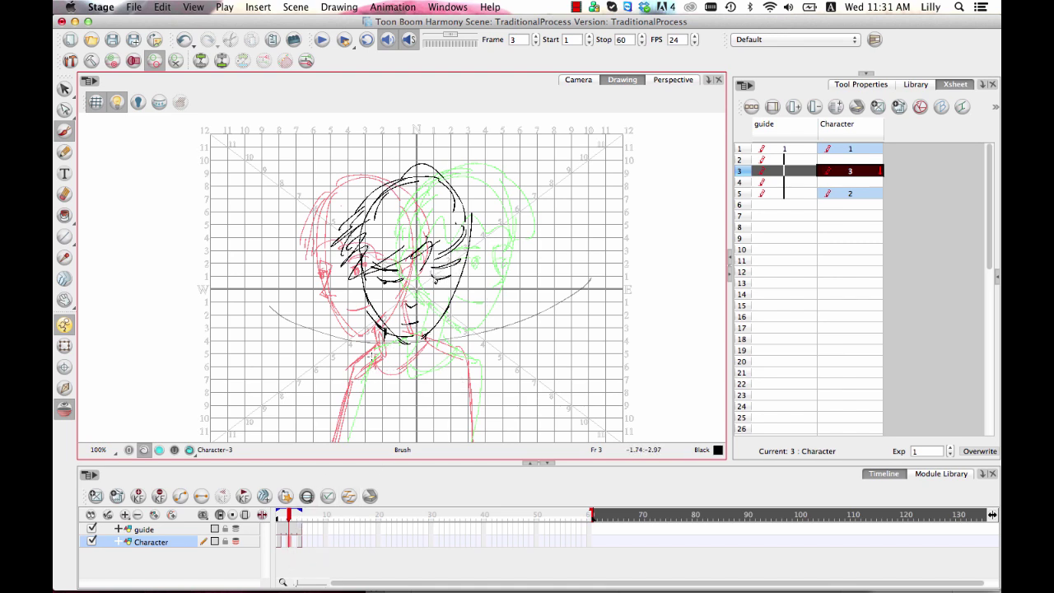
Step: Sketch the neck, collar, shoulders and upper body sides below the in-between head at frame 3
{"action": "mouse_move", "coordinate": [387, 340]}
{"action": "left_mouse_down"}
{"action": "mouse_move", "coordinate": [377, 359]}
{"action": "mouse_move", "coordinate": [420, 374]}
{"action": "left_mouse_up"}
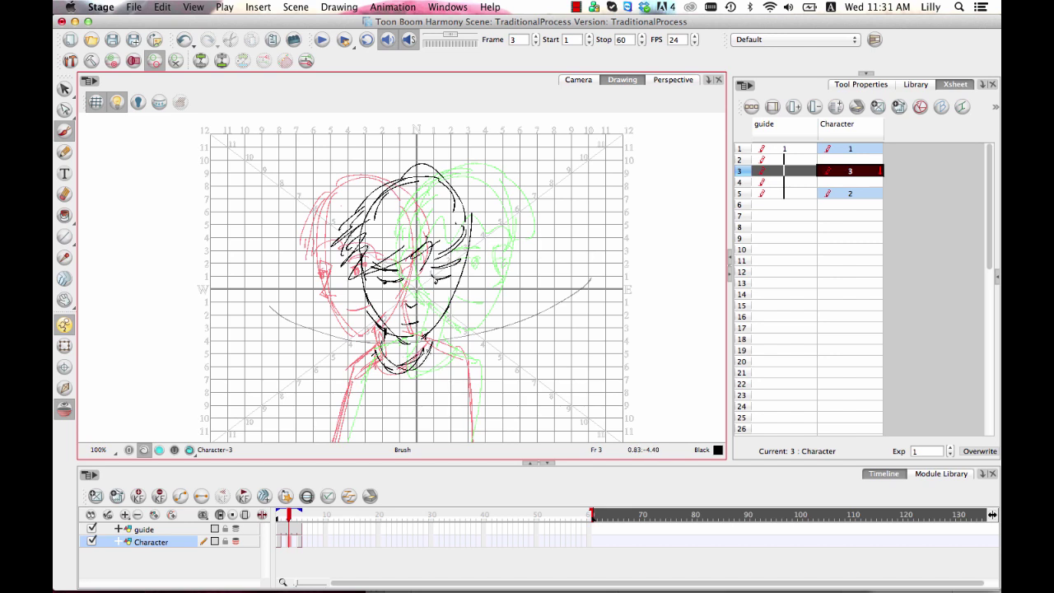
{"action": "left_click_drag", "start_coordinate": [375, 348], "coordinate": [336, 369]}
{"action": "left_click_drag", "start_coordinate": [354, 361], "coordinate": [333, 443]}
{"action": "left_click_drag", "start_coordinate": [425, 340], "coordinate": [468, 364]}
{"action": "left_click_drag", "start_coordinate": [470, 359], "coordinate": [460, 442]}
{"action": "left_click_drag", "start_coordinate": [469, 358], "coordinate": [473, 441]}
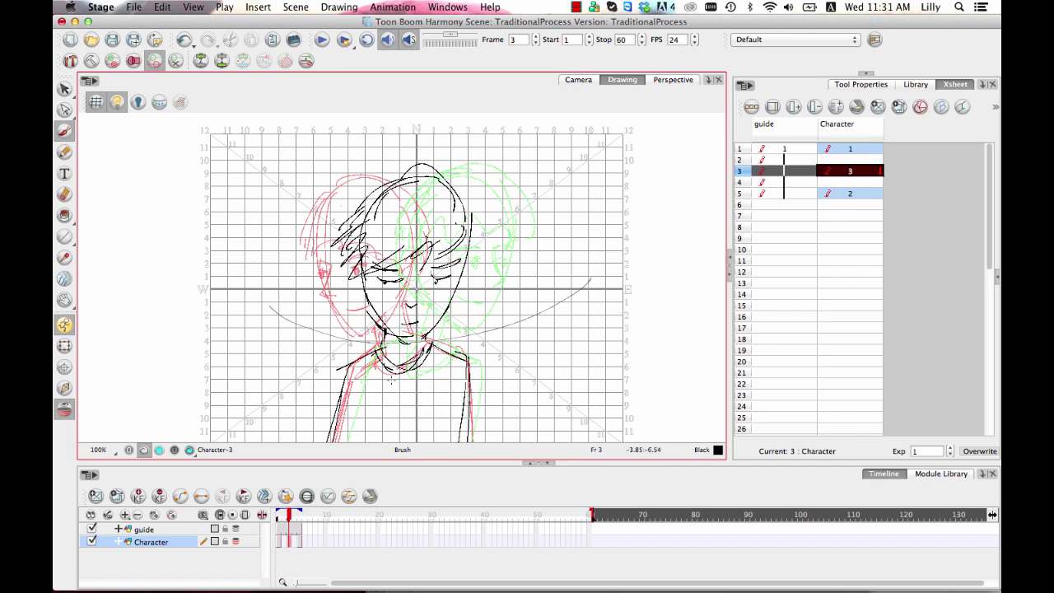
Step: Turn off Onion Skin and flip back and forth through frames 1 to 5 to check the head turn, stopping on frame 3
{"action": "left_click", "coordinate": [65, 410]}
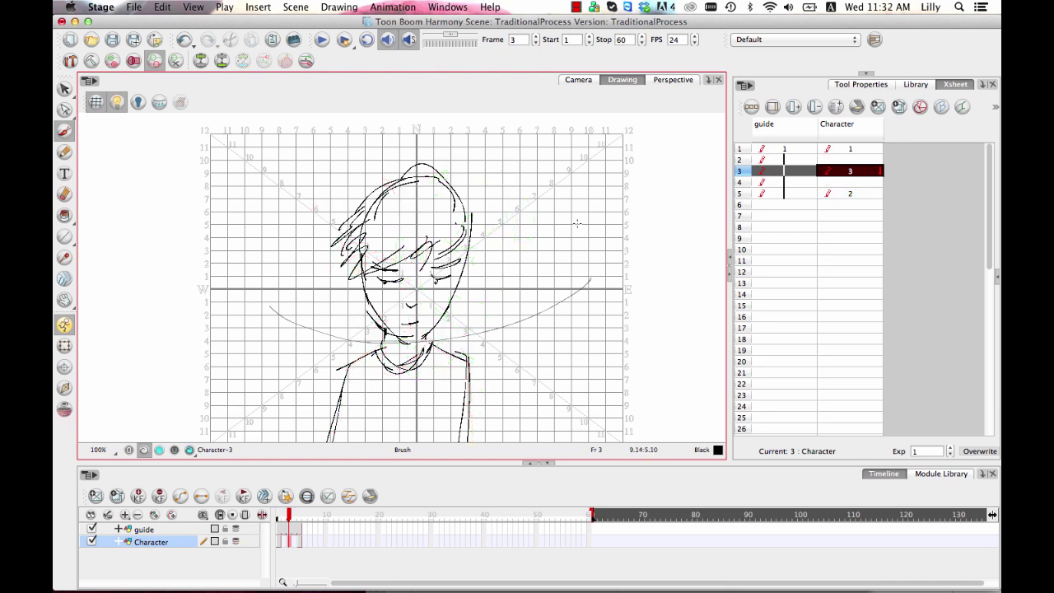
{"action": "key", "text": "comma"}
{"action": "key", "text": "comma"}
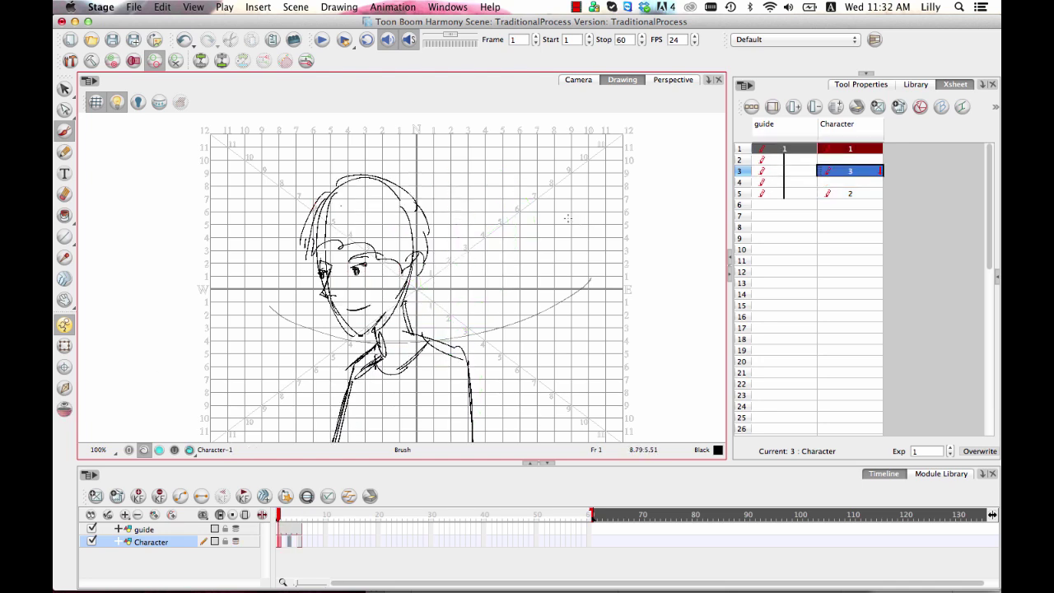
{"action": "key", "text": "period"}
{"action": "key", "text": "period"}
{"action": "key", "text": "period"}
{"action": "key", "text": "period"}
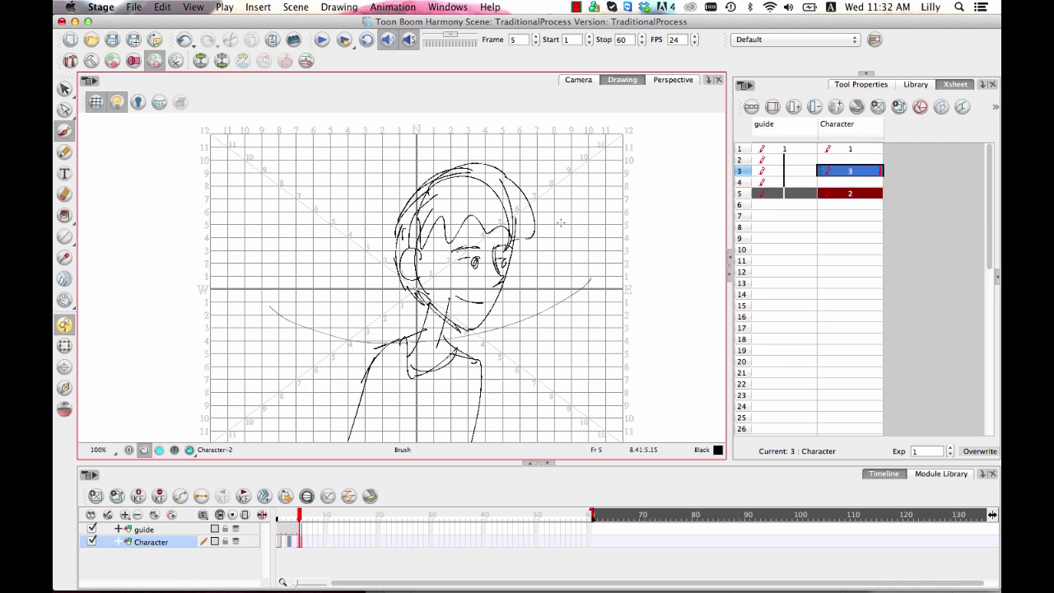
{"action": "key", "text": "comma"}
{"action": "key", "text": "comma"}
{"action": "key", "text": "comma"}
{"action": "key", "text": "comma"}
{"action": "key", "text": "period"}
{"action": "key", "text": "period"}
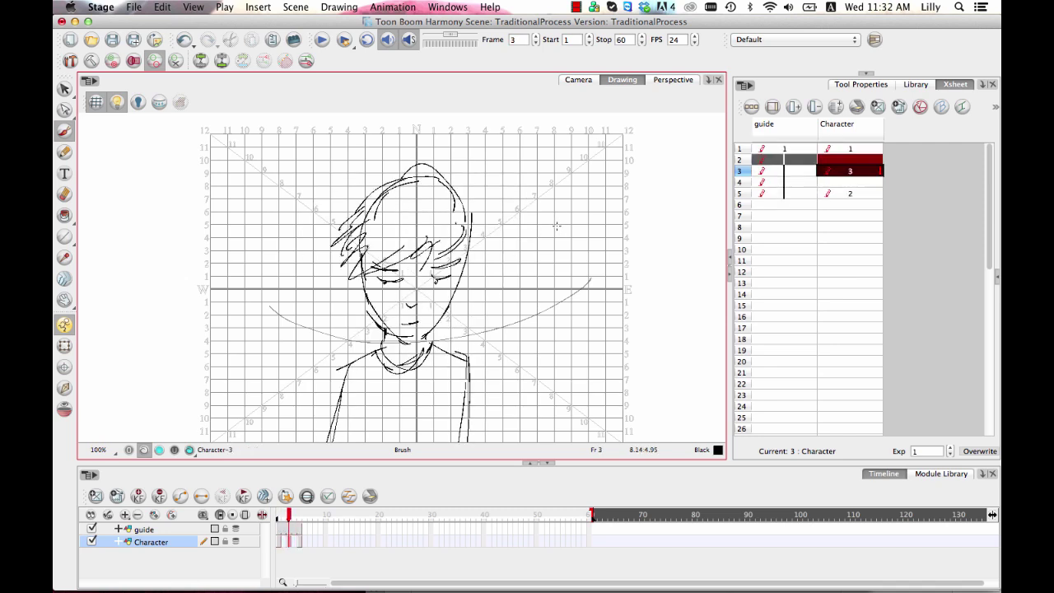
Step: Flip back and forth between the Character drawings at frames 1, 3 and 5 to compare the head-turn poses, stopping on frame 5
{"action": "key", "text": "period"}
{"action": "key", "text": "period"}
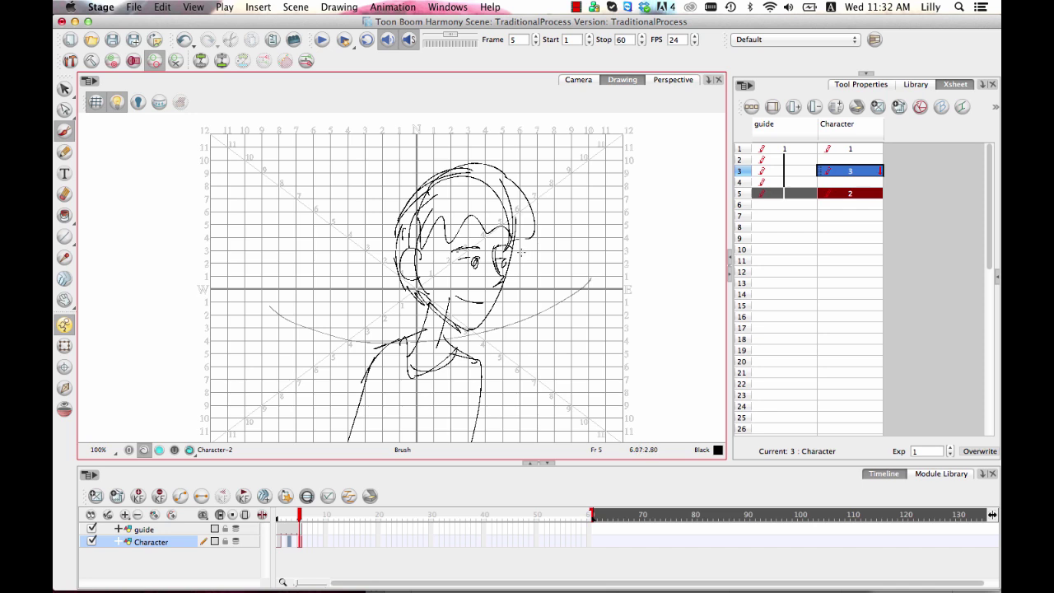
{"action": "left_click", "coordinate": [867, 172]}
{"action": "left_click", "coordinate": [864, 149]}
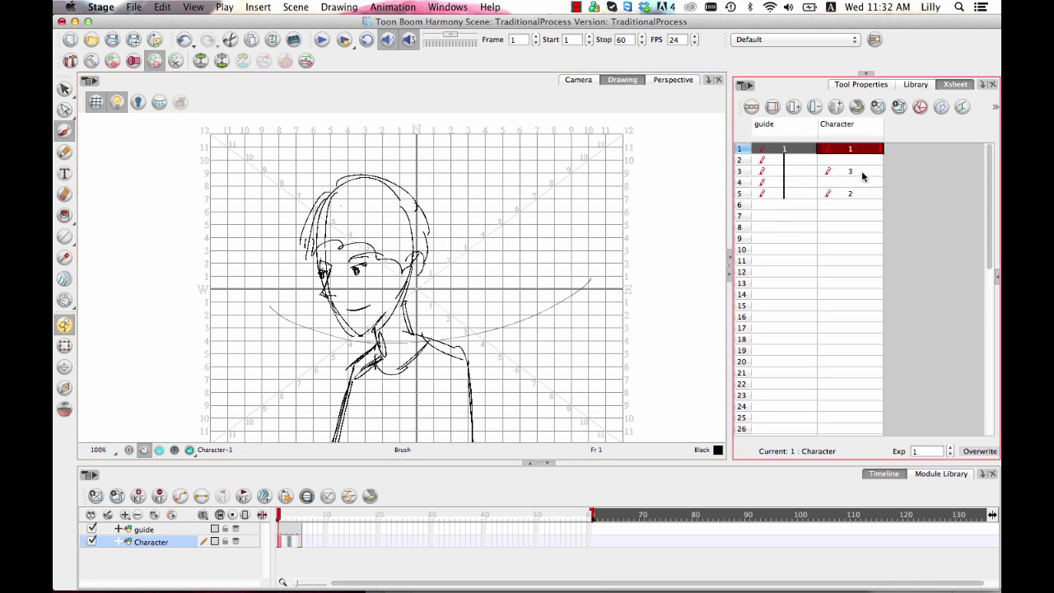
{"action": "left_click", "coordinate": [866, 173]}
{"action": "left_click", "coordinate": [865, 194]}
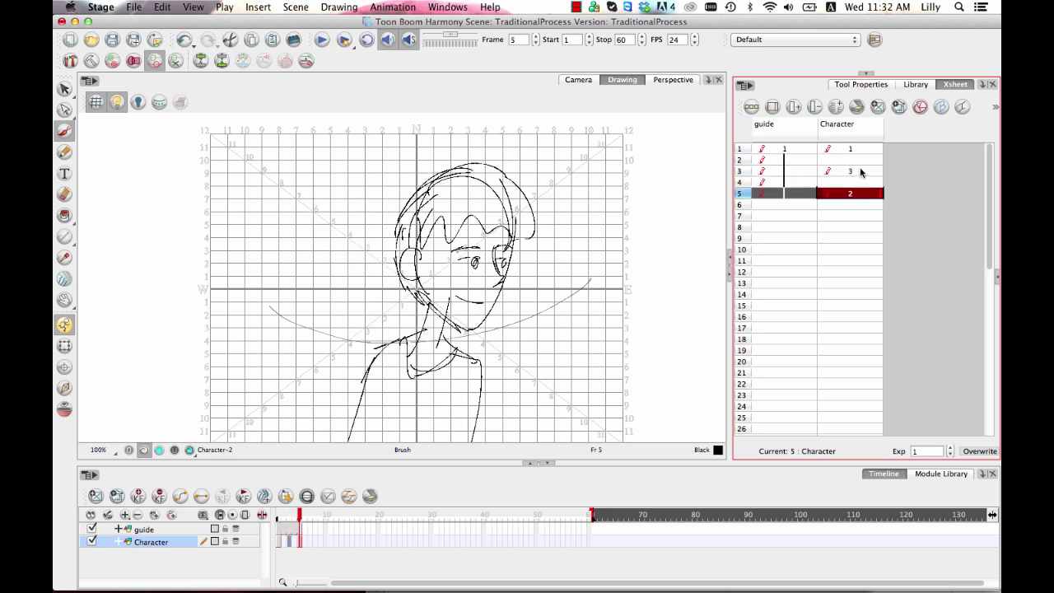
{"action": "left_click", "coordinate": [861, 171]}
{"action": "left_click", "coordinate": [865, 150]}
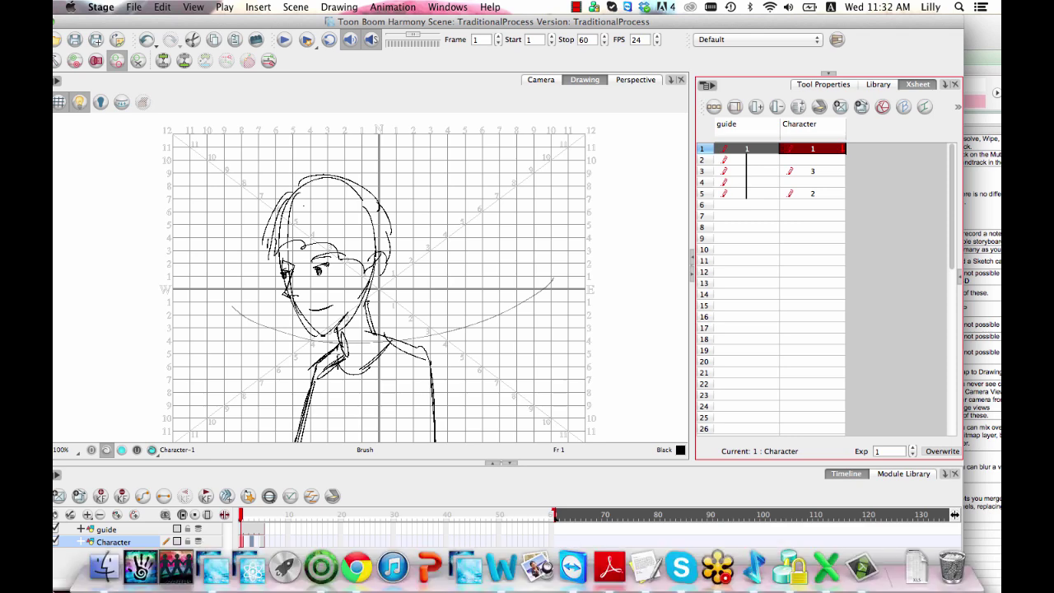
{"action": "left_click_drag", "start_coordinate": [464, 25], "coordinate": [503, 25]}
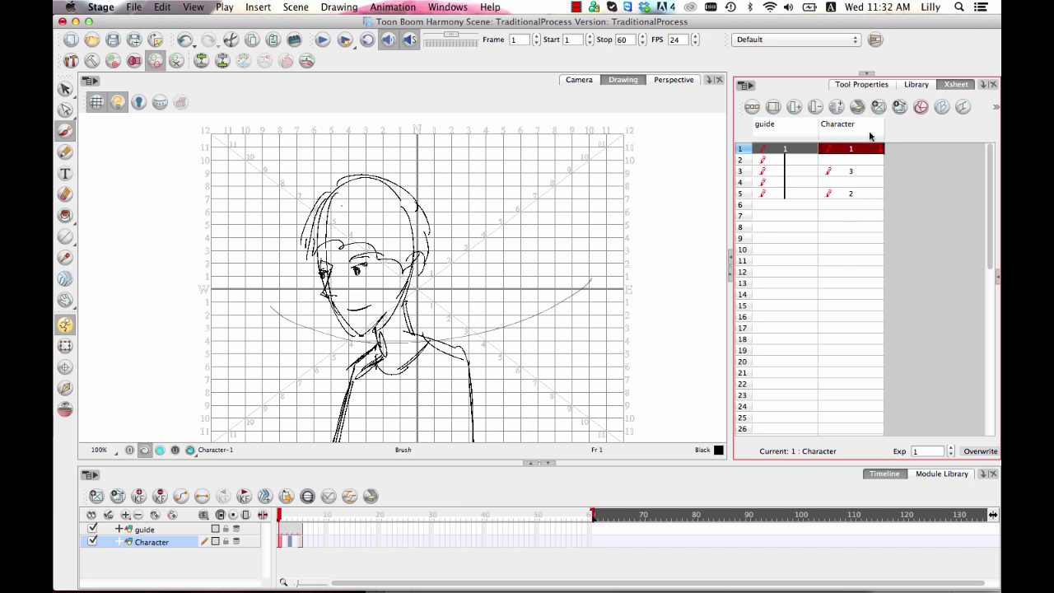
{"action": "left_click", "coordinate": [865, 160]}
{"action": "left_click", "coordinate": [864, 170]}
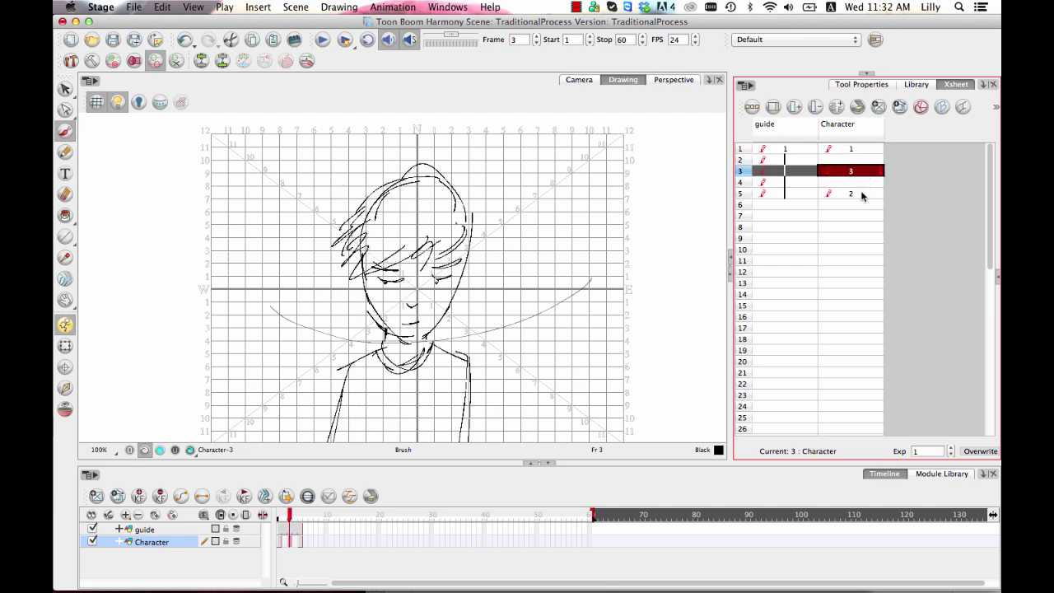
{"action": "left_click", "coordinate": [863, 192]}
{"action": "left_click", "coordinate": [863, 182]}
{"action": "left_click", "coordinate": [863, 171]}
{"action": "left_click", "coordinate": [863, 194]}
{"action": "left_click", "coordinate": [869, 150]}
{"action": "left_click", "coordinate": [866, 194]}
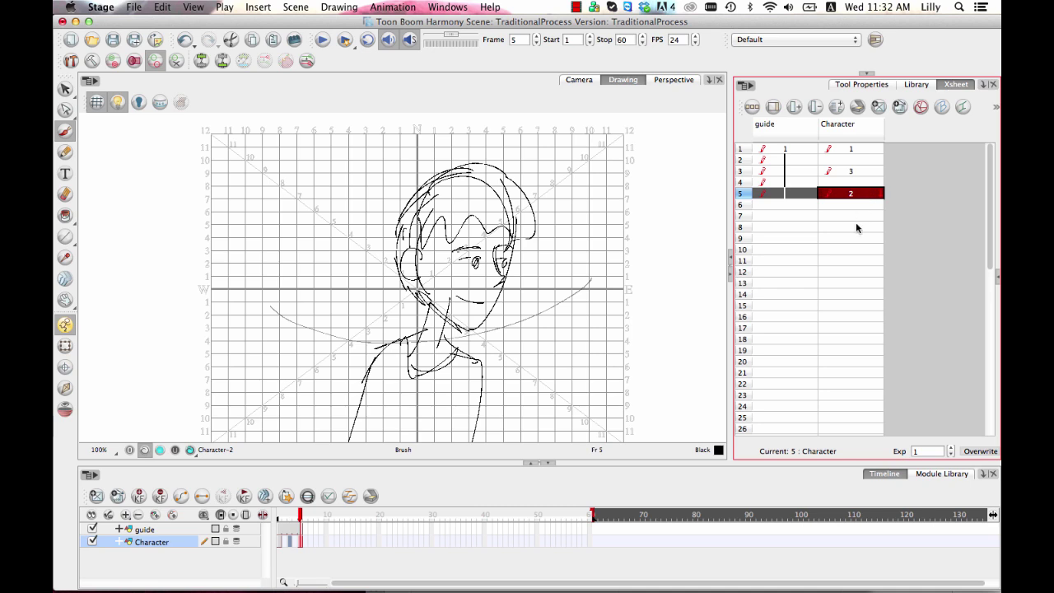
{"action": "left_click", "coordinate": [863, 171]}
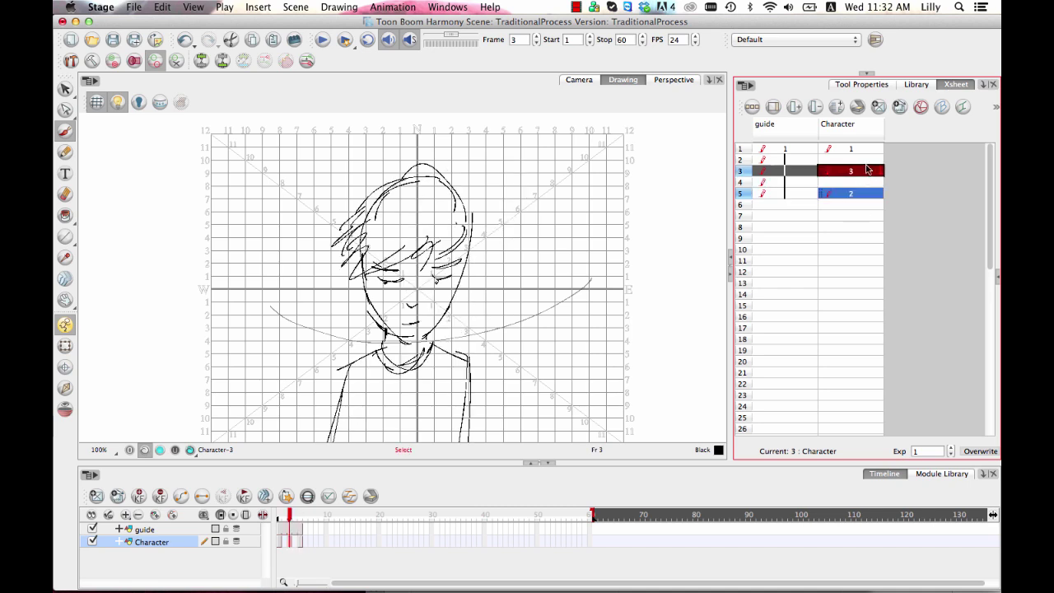
{"action": "left_click", "coordinate": [867, 149]}
{"action": "left_click", "coordinate": [862, 213]}
{"action": "left_click", "coordinate": [861, 194]}
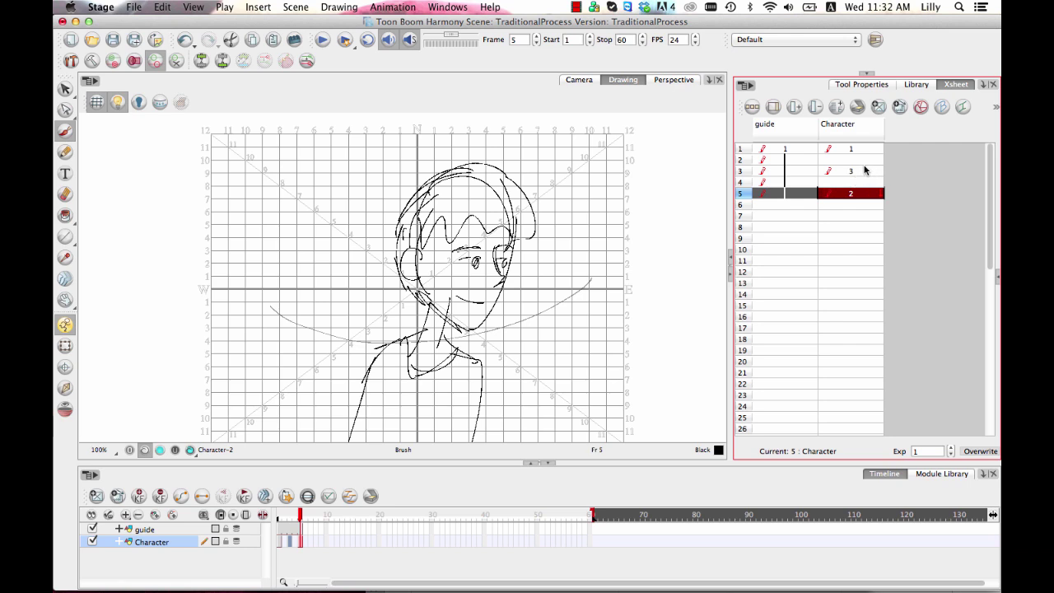
{"action": "left_click", "coordinate": [864, 171]}
{"action": "left_click", "coordinate": [865, 150]}
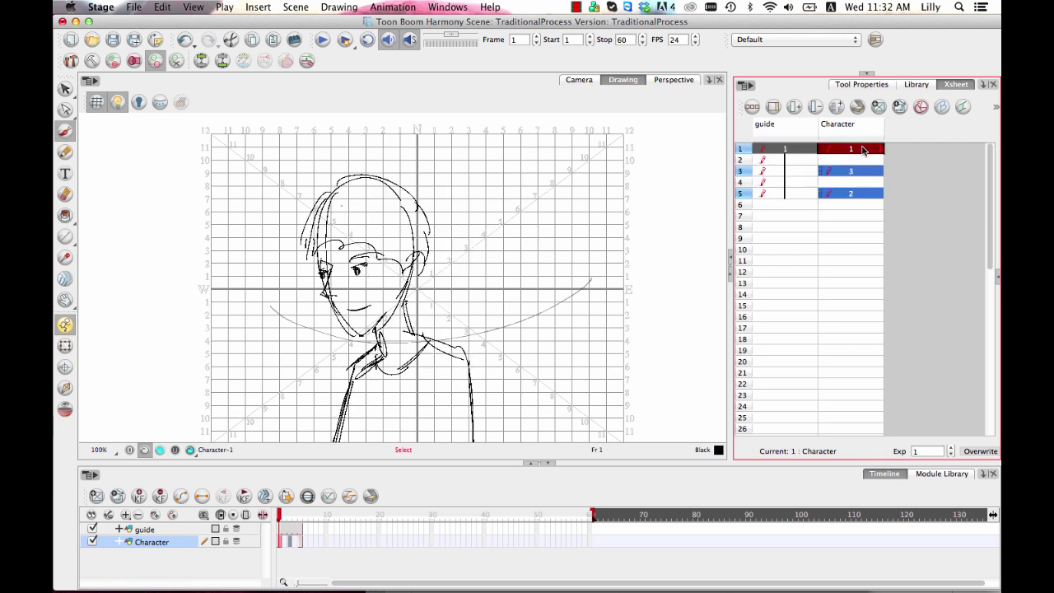
{"action": "left_click", "coordinate": [854, 237]}
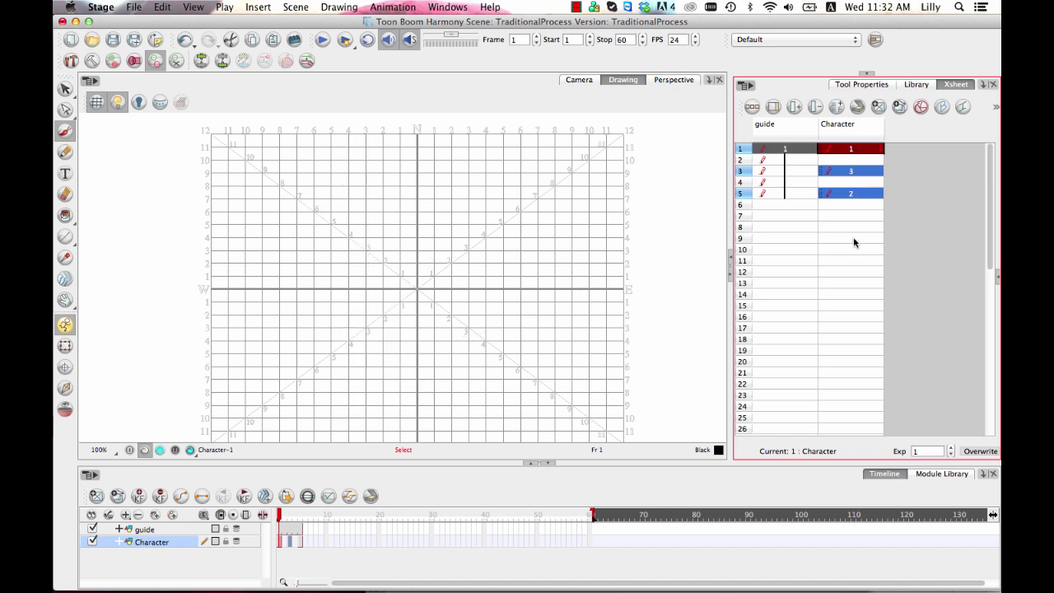
{"action": "left_click", "coordinate": [863, 193]}
{"action": "left_click", "coordinate": [863, 156], "text": "shift"}
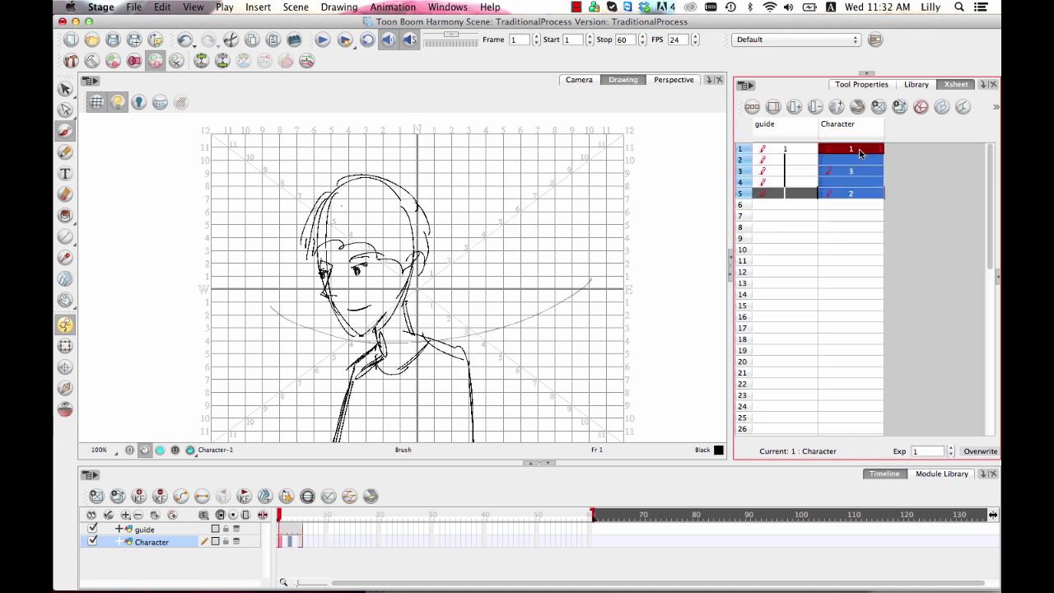
{"action": "left_click", "coordinate": [853, 215]}
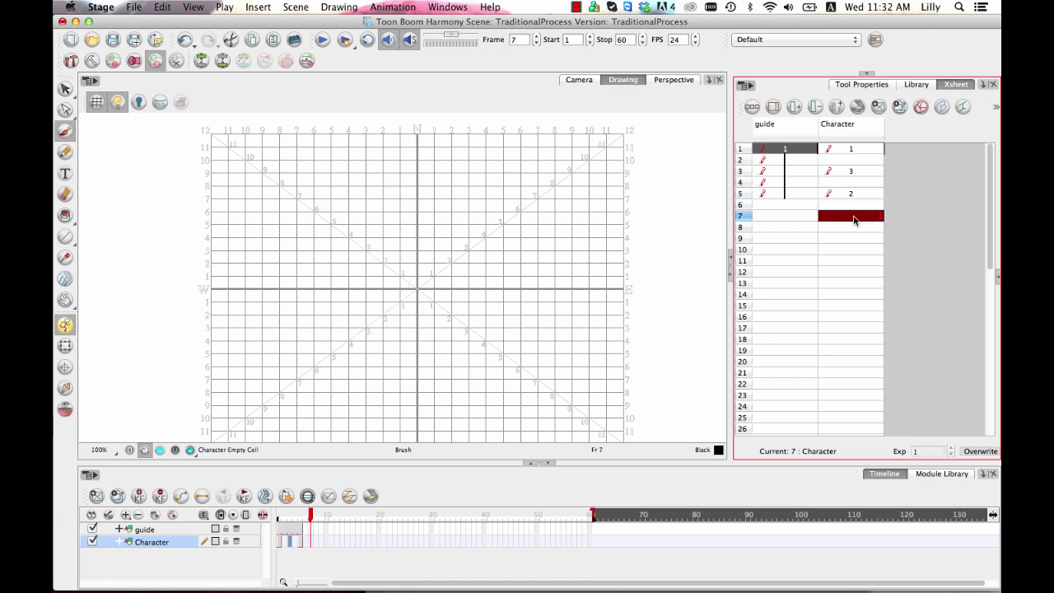
Step: Select only the Character cells at frames 5, 3 and 1 and send their drawings to the Drawing view
{"action": "left_click", "coordinate": [860, 192]}
{"action": "left_click", "coordinate": [859, 172]}
{"action": "left_click", "coordinate": [856, 151], "text": "shift"}
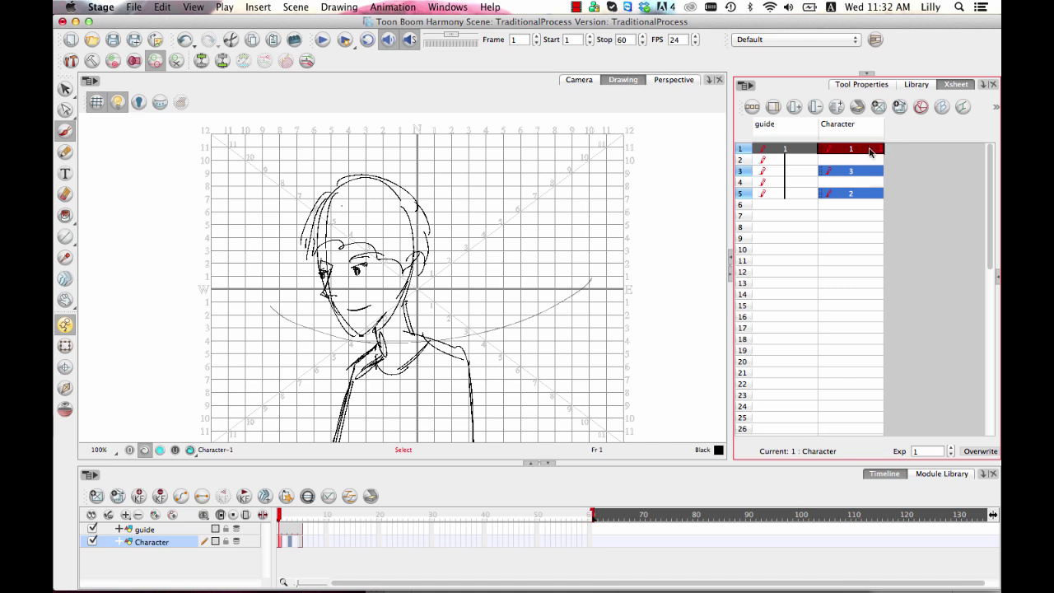
{"action": "right_click", "coordinate": [862, 150]}
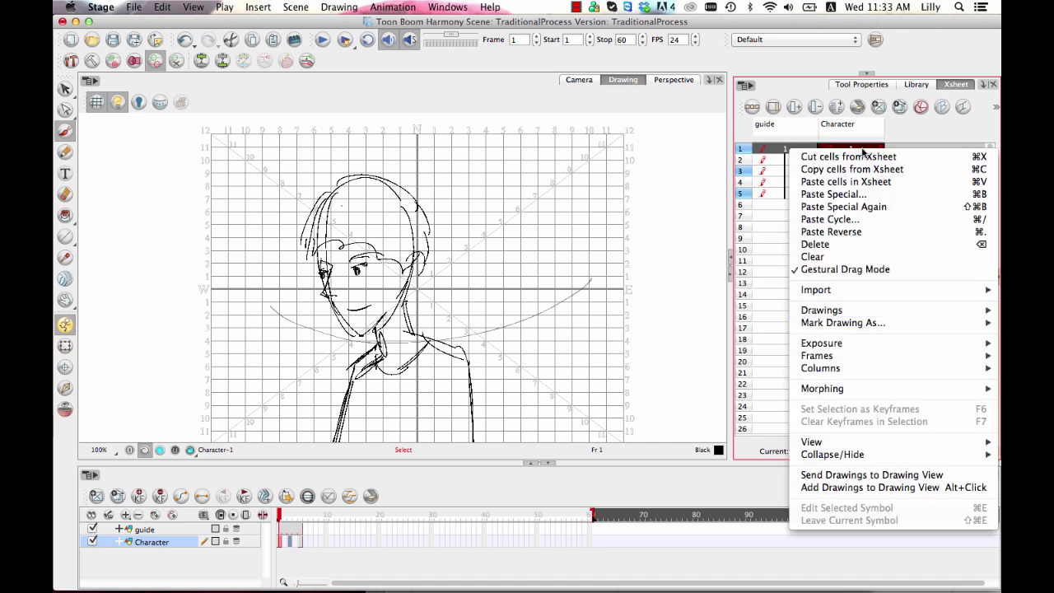
{"action": "left_click", "coordinate": [866, 478]}
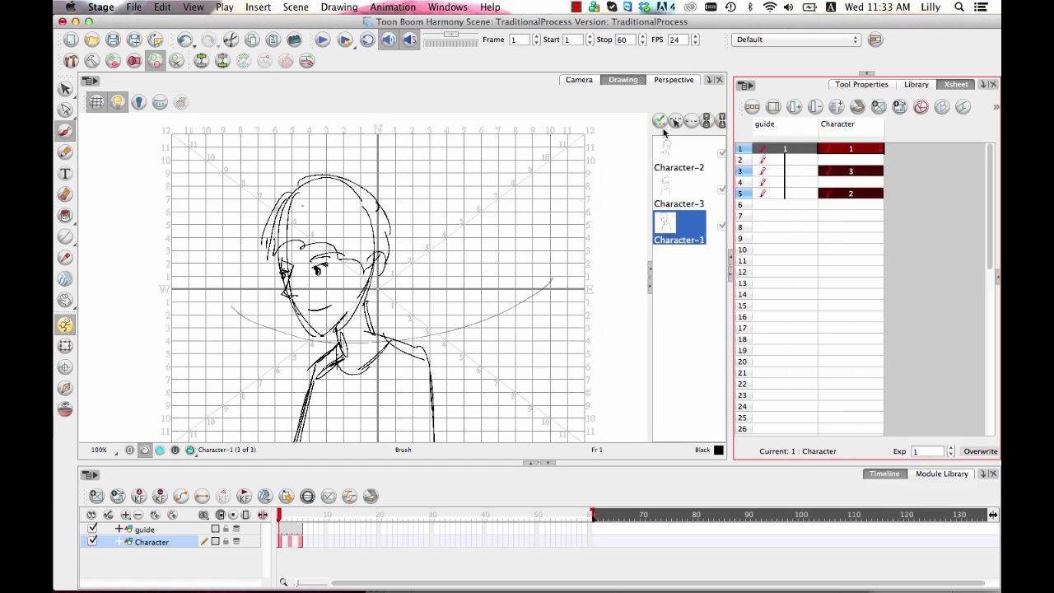
Step: Flip through the stacked drawings Character-2, Character-3 and Character-1 to review the head turn, stopping on Character-2
{"action": "left_click", "coordinate": [690, 198]}
{"action": "left_click", "coordinate": [697, 153]}
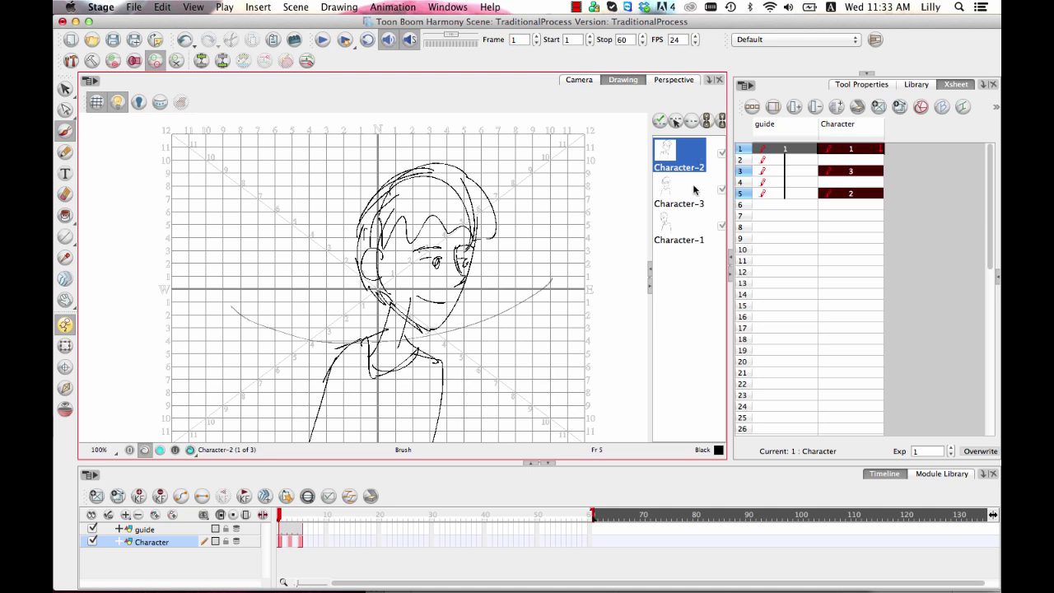
{"action": "left_click", "coordinate": [695, 191]}
{"action": "left_click", "coordinate": [696, 237]}
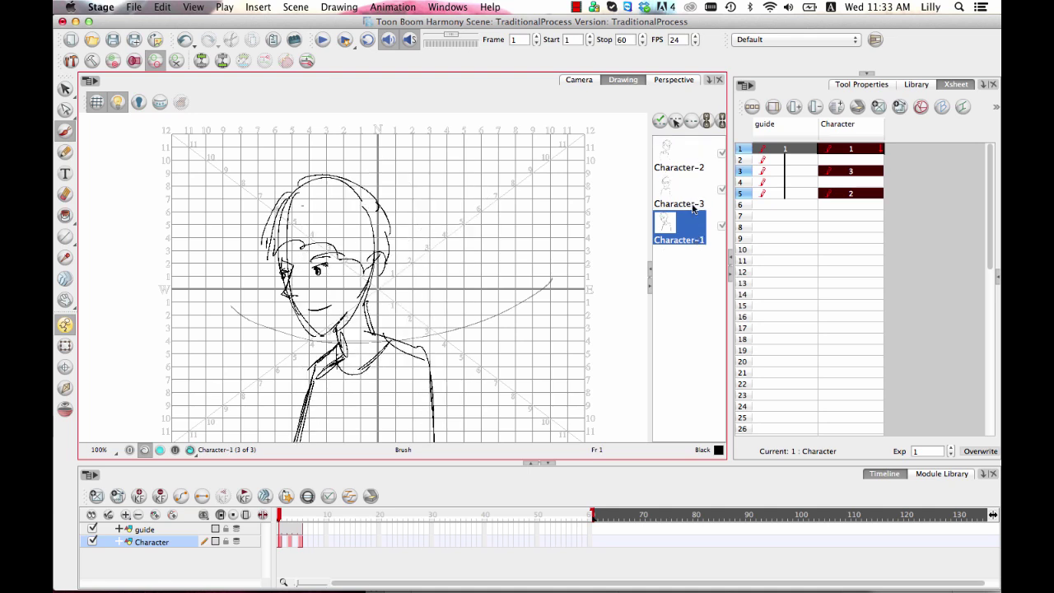
{"action": "left_click", "coordinate": [693, 205]}
{"action": "left_click", "coordinate": [691, 165]}
{"action": "left_click", "coordinate": [689, 207]}
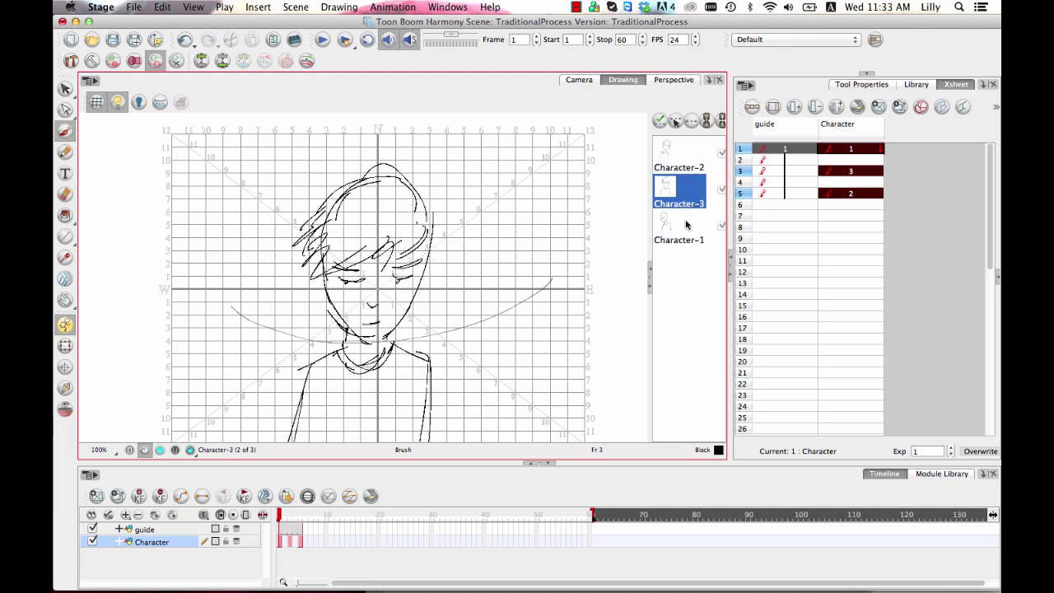
{"action": "left_click", "coordinate": [688, 234]}
{"action": "left_click", "coordinate": [688, 204]}
{"action": "left_click", "coordinate": [691, 167]}
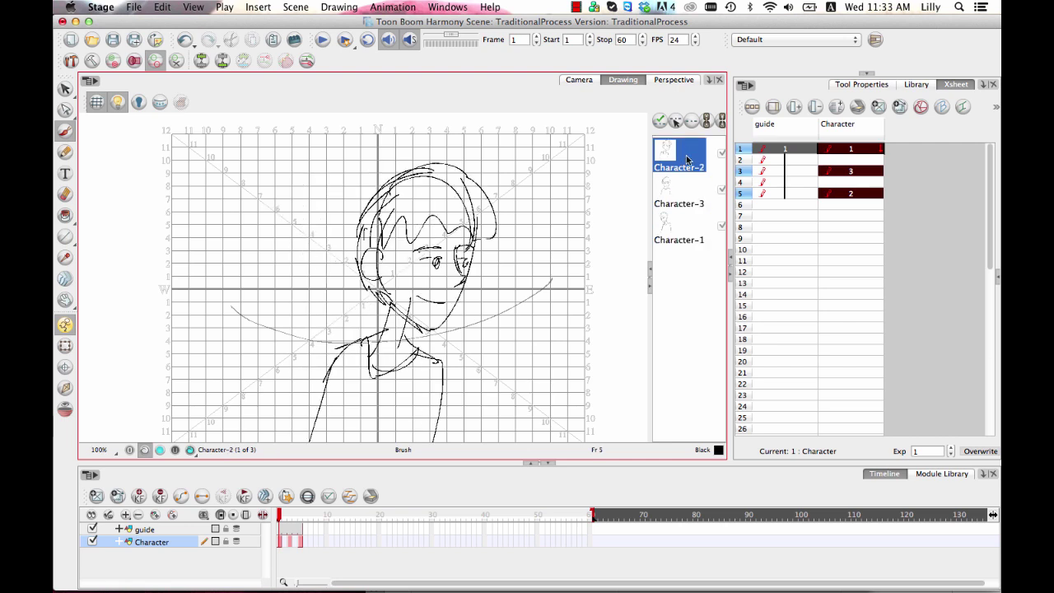
Step: Turn on Onion Skin and flip through the three stacked drawings, stopping on the in-between Character-3
{"action": "left_click", "coordinate": [65, 409]}
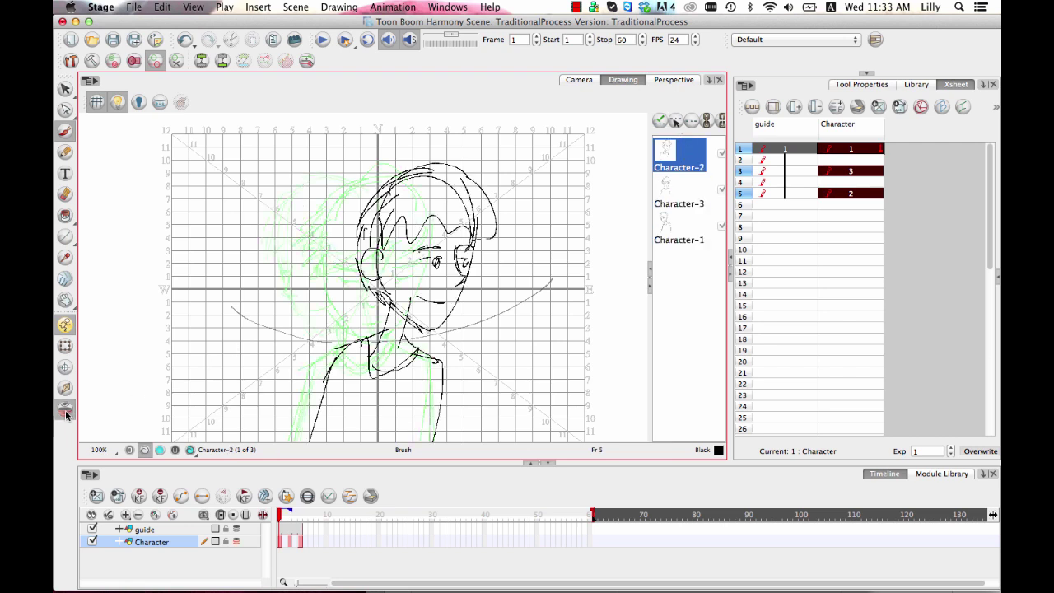
{"action": "left_click", "coordinate": [697, 188]}
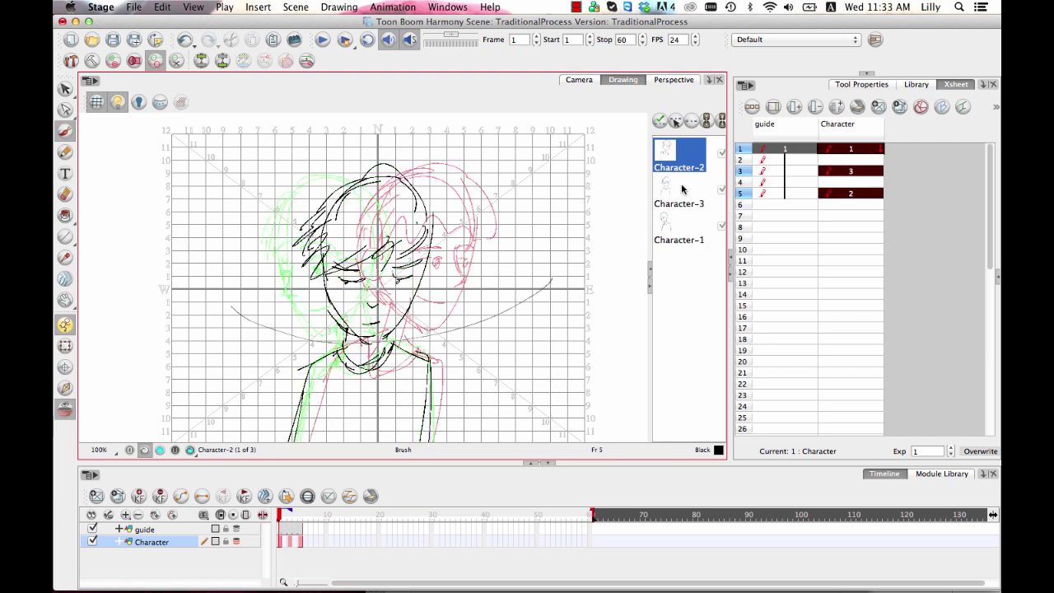
{"action": "left_click", "coordinate": [689, 238]}
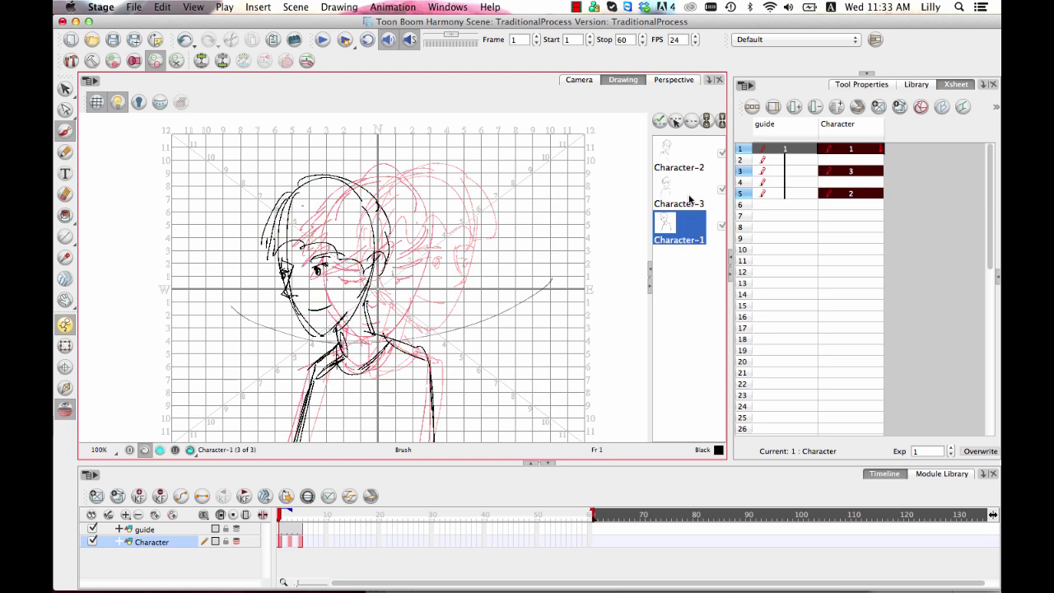
{"action": "left_click", "coordinate": [691, 201]}
{"action": "left_click", "coordinate": [695, 157]}
{"action": "left_click", "coordinate": [694, 202]}
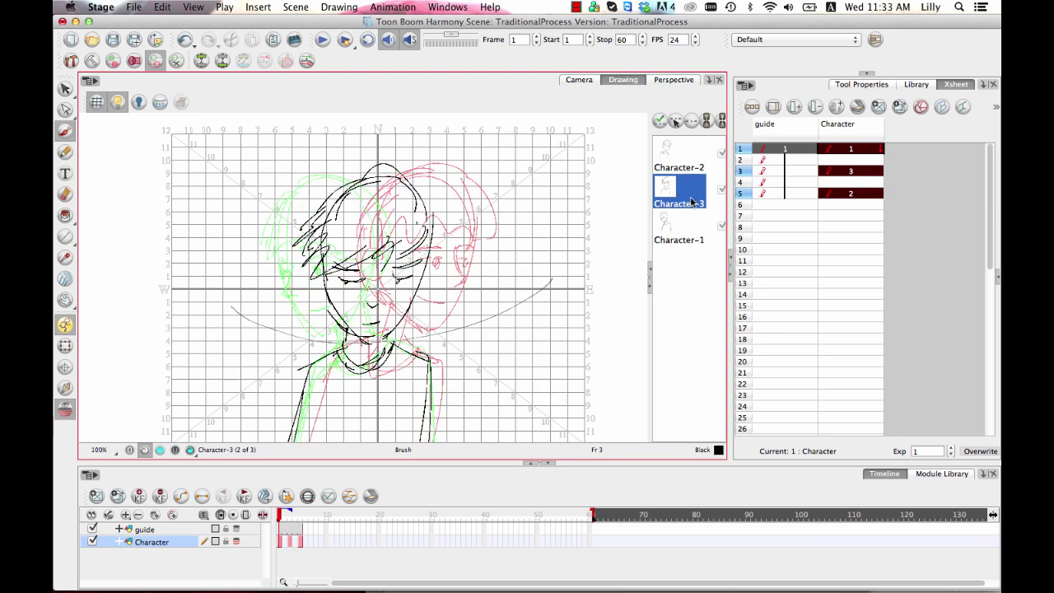
{"action": "left_click", "coordinate": [687, 236]}
{"action": "left_click", "coordinate": [680, 188]}
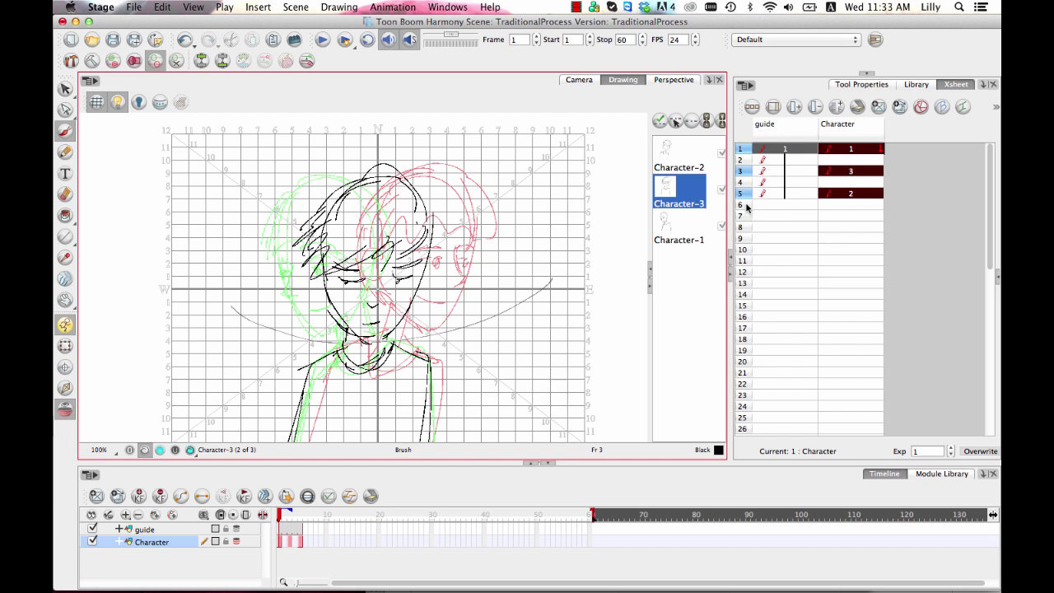
Step: Enable Shift and Trace with its manipulator and shift Character-3 sideways until its head overlaps the Character-1 head
{"action": "left_click", "coordinate": [660, 122]}
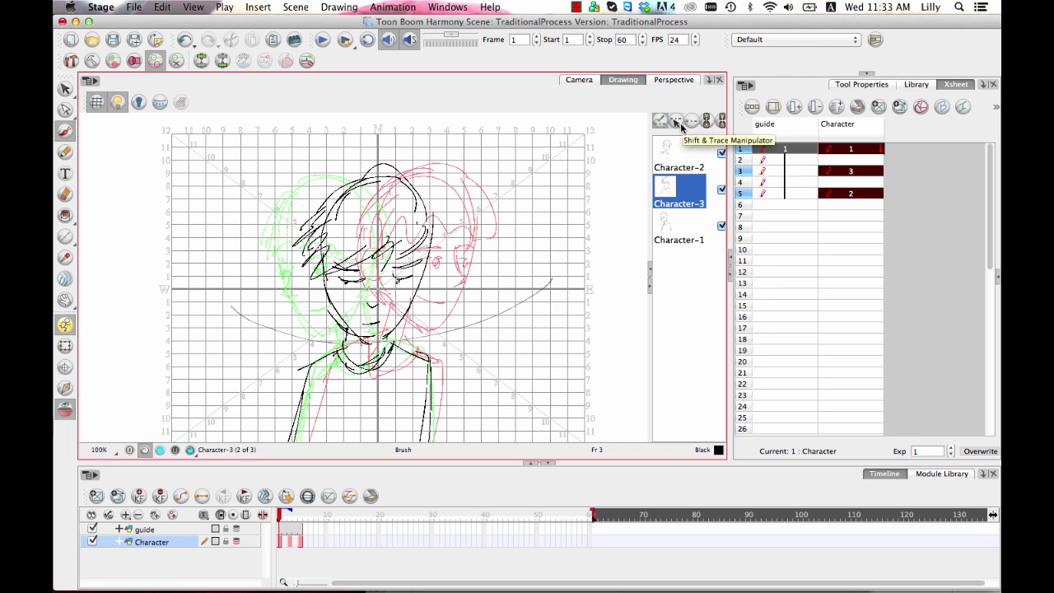
{"action": "left_click", "coordinate": [683, 124]}
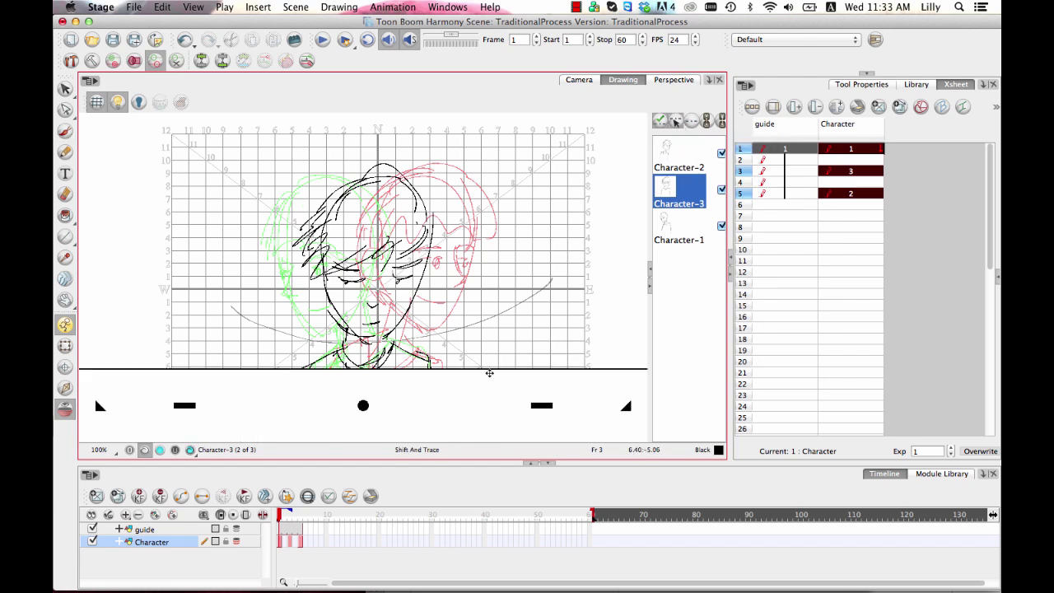
{"action": "mouse_move", "coordinate": [506, 302]}
{"action": "left_mouse_down"}
{"action": "mouse_move", "coordinate": [469, 305]}
{"action": "mouse_move", "coordinate": [451, 285]}
{"action": "mouse_move", "coordinate": [497, 216]}
{"action": "mouse_move", "coordinate": [557, 256]}
{"action": "mouse_move", "coordinate": [503, 236]}
{"action": "left_mouse_up"}
{"action": "key", "text": "space"}
{"action": "key", "text": "space"}
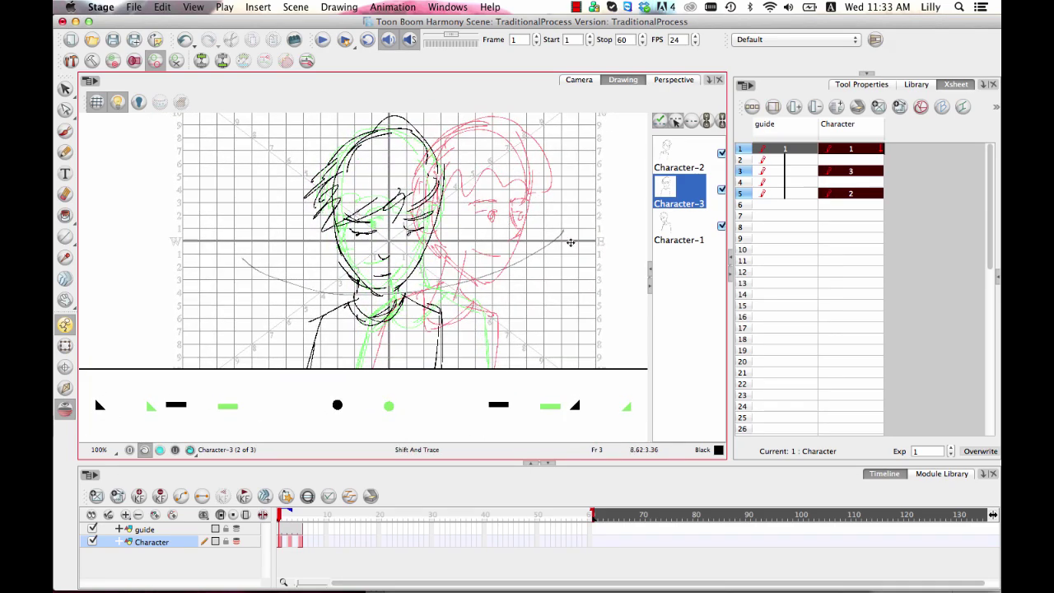
Step: Switch to Character-2 in the drawing stack and shift it sideways so its head overlaps the other two heads
{"action": "left_click", "coordinate": [685, 233]}
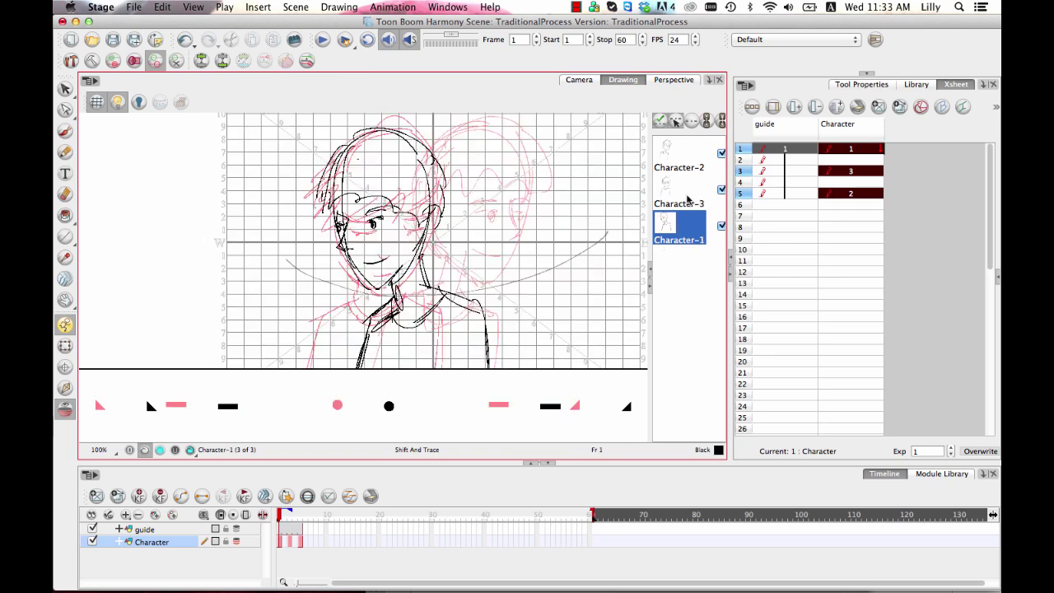
{"action": "left_click", "coordinate": [688, 201]}
{"action": "left_click", "coordinate": [686, 168]}
{"action": "mouse_move", "coordinate": [534, 238]}
{"action": "left_mouse_down"}
{"action": "mouse_move", "coordinate": [470, 231]}
{"action": "mouse_move", "coordinate": [476, 224]}
{"action": "left_mouse_up"}
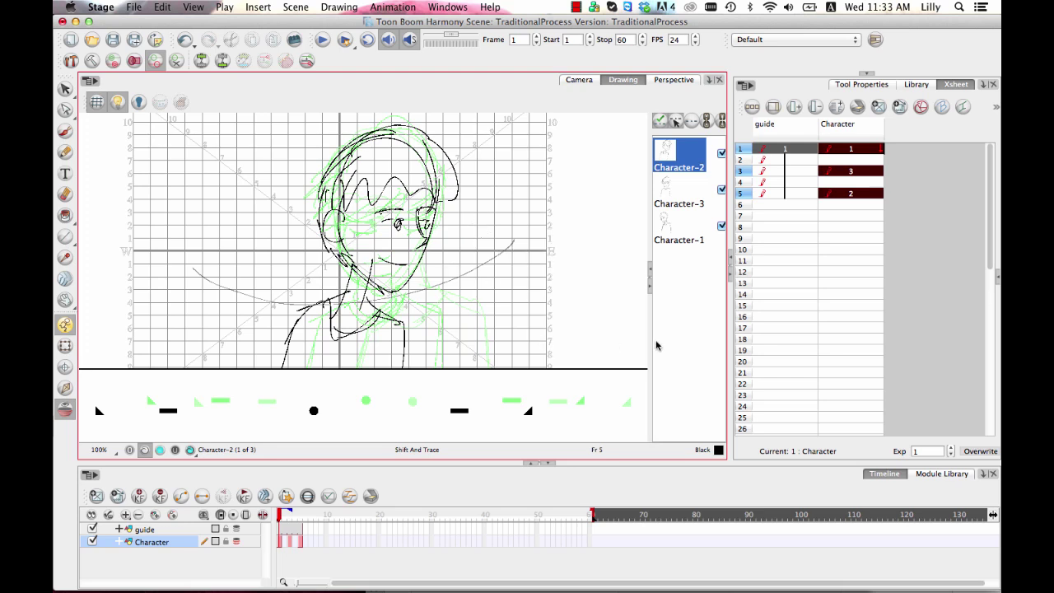
Step: Turn off Shift and Trace for the stacked drawings and enlarge the Character-2 drawing to 125%
{"action": "key", "text": "2"}
{"action": "key", "text": "2"}
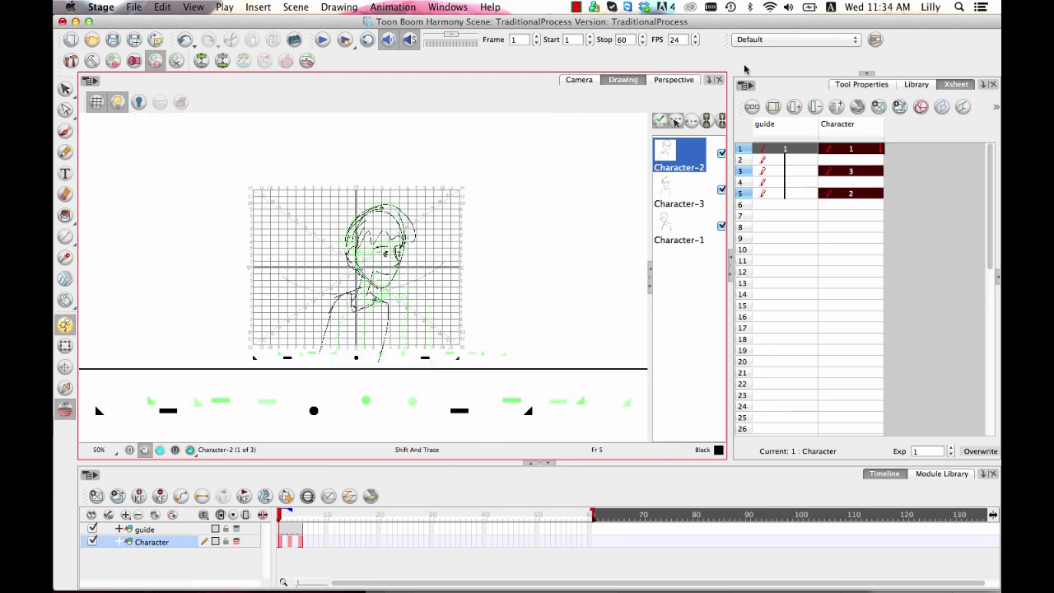
{"action": "left_click", "coordinate": [664, 125]}
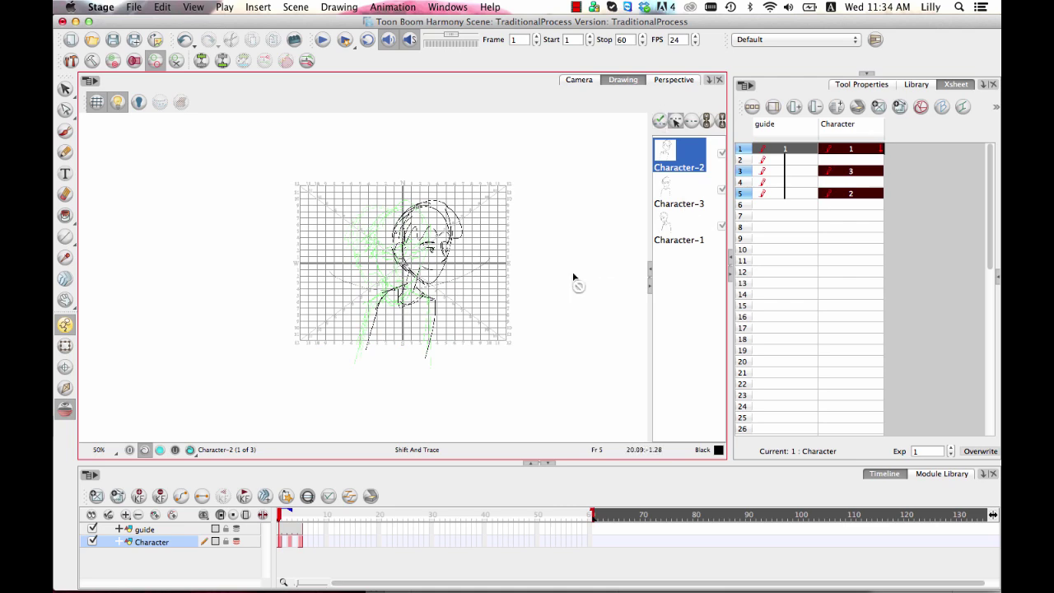
{"action": "left_click_drag", "start_coordinate": [486, 271], "coordinate": [479, 256]}
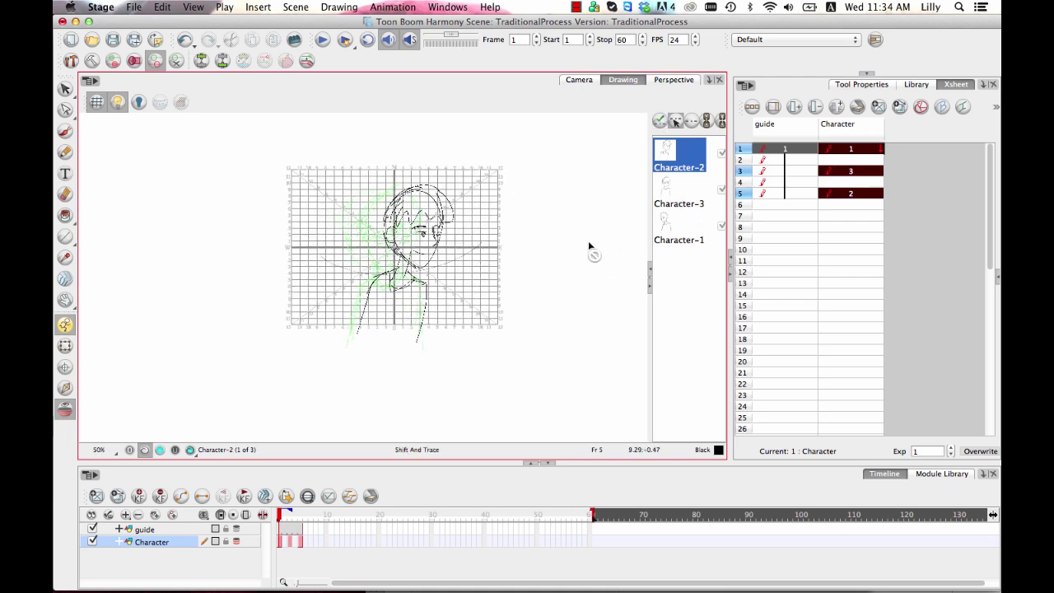
{"action": "key", "text": "2"}
{"action": "key", "text": "2"}
{"action": "key", "text": "2"}
{"action": "key", "text": "space"}
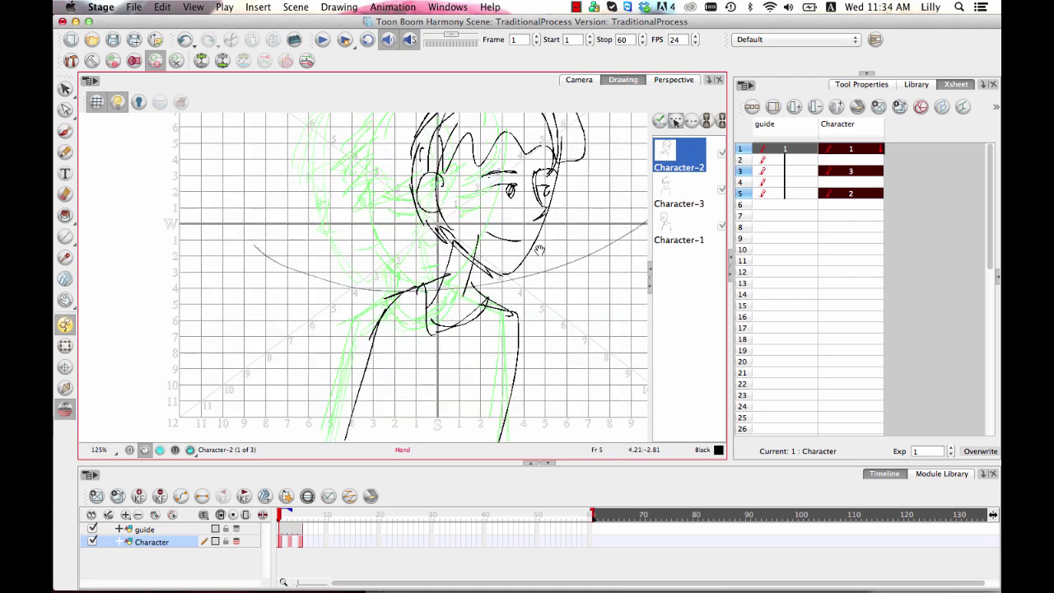
{"action": "left_click_drag", "start_coordinate": [539, 250], "coordinate": [500, 273]}
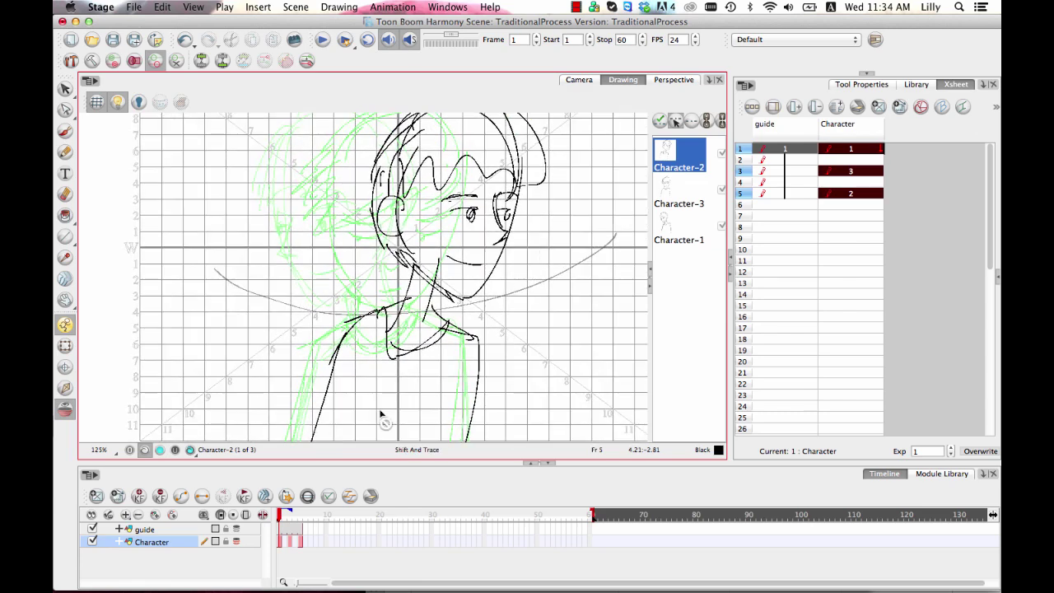
Step: Flip through the stacked drawings Character-3, Character-1 and Character-2 to compare the poses, stopping on Character-1
{"action": "left_click", "coordinate": [687, 196]}
{"action": "left_click", "coordinate": [681, 229]}
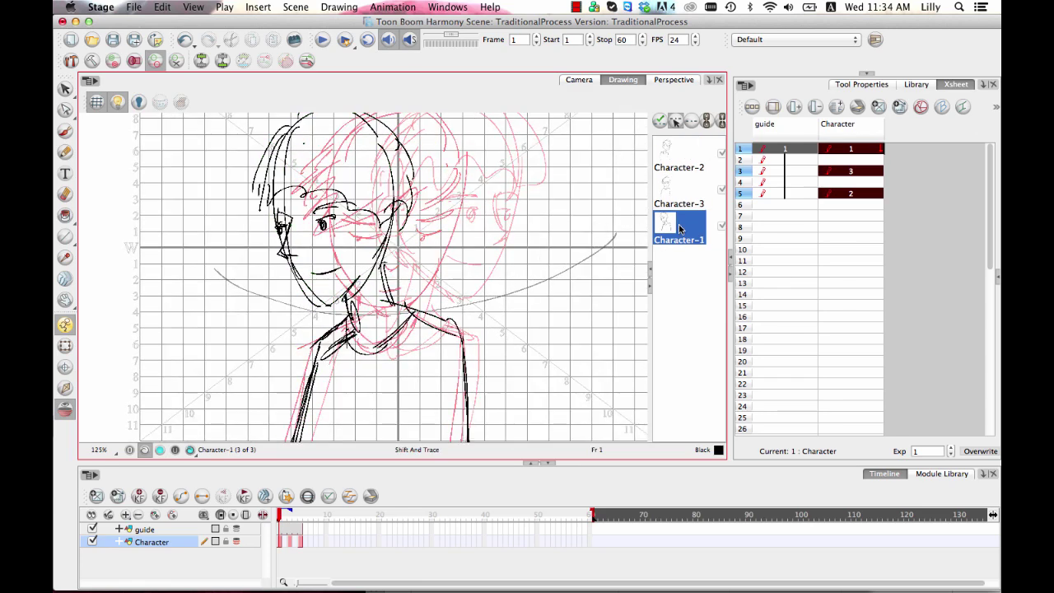
{"action": "left_click", "coordinate": [688, 199]}
{"action": "left_click", "coordinate": [690, 159]}
{"action": "left_click", "coordinate": [688, 194]}
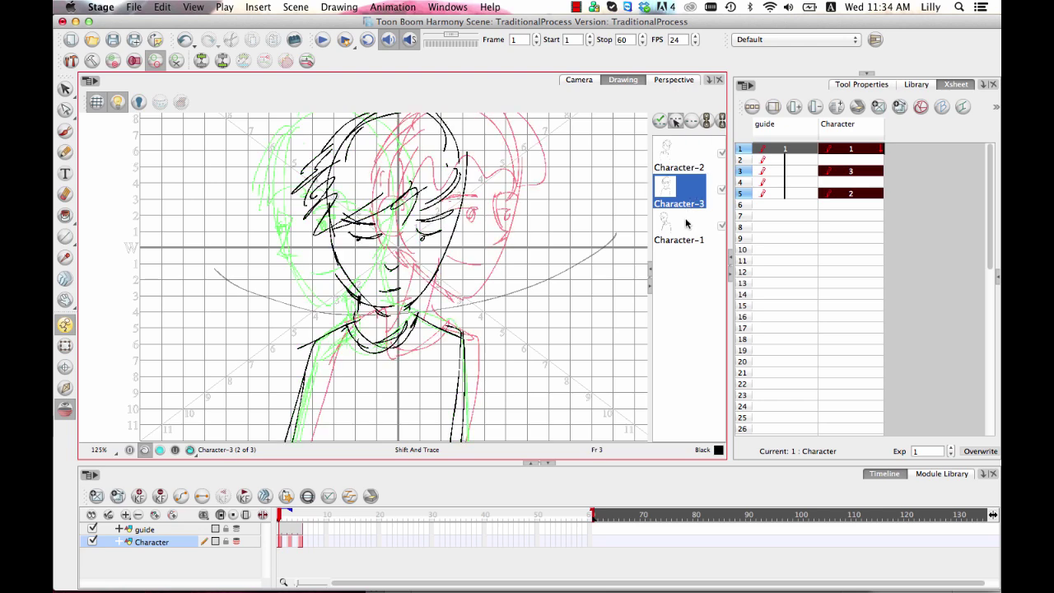
{"action": "left_click", "coordinate": [688, 225]}
Step: Enable Shift and Trace for the stack and brush a ragged fringe and extra side hair onto the Character-1 head
{"action": "left_click", "coordinate": [661, 124]}
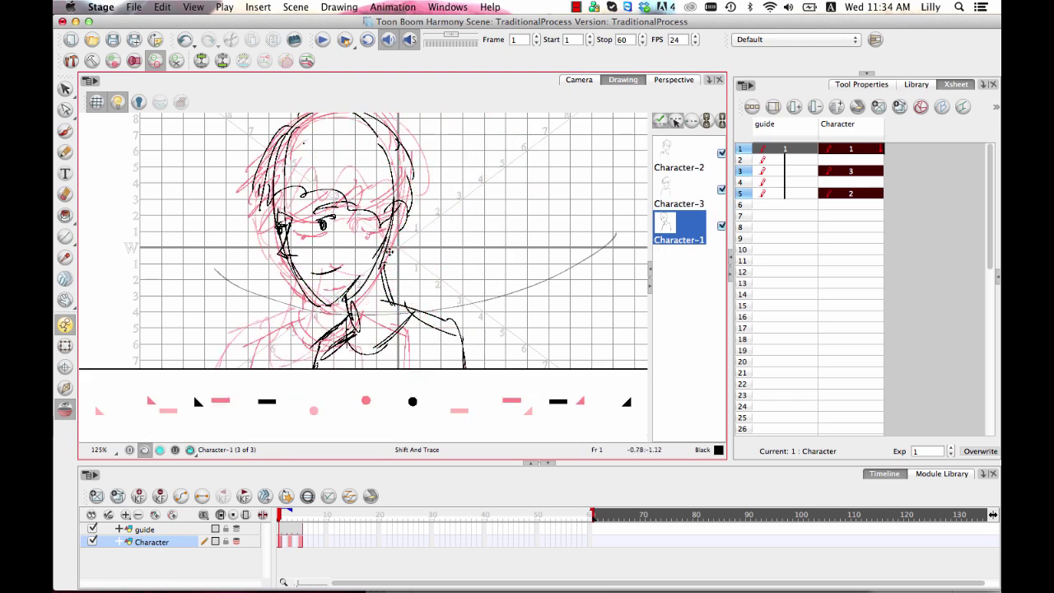
{"action": "left_click_drag", "start_coordinate": [403, 272], "coordinate": [475, 275]}
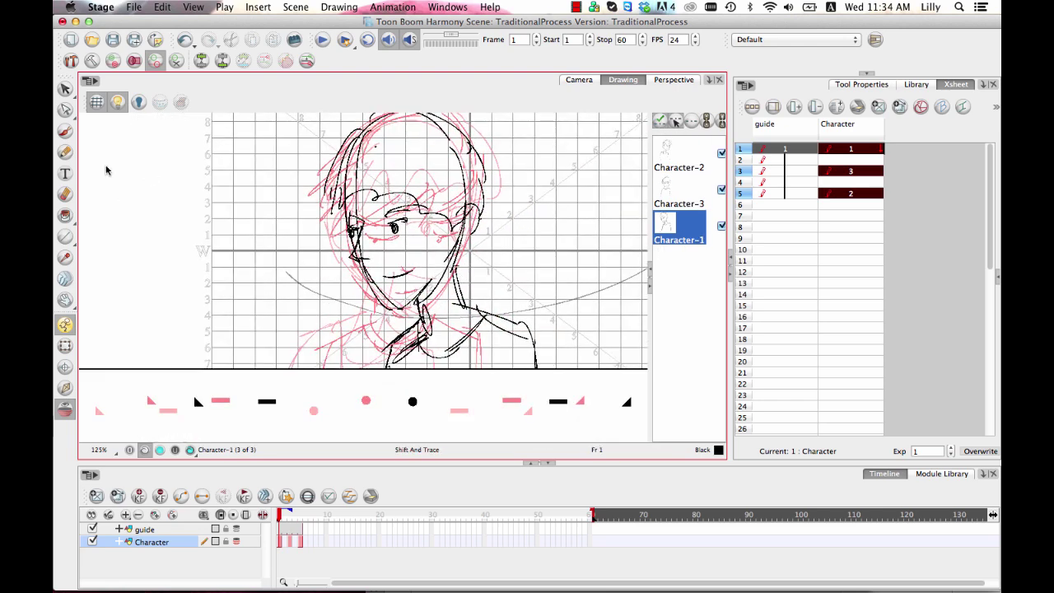
{"action": "left_click", "coordinate": [65, 130]}
{"action": "mouse_move", "coordinate": [380, 189]}
{"action": "left_mouse_down"}
{"action": "mouse_move", "coordinate": [428, 200]}
{"action": "mouse_move", "coordinate": [439, 222]}
{"action": "mouse_move", "coordinate": [468, 216]}
{"action": "left_mouse_up"}
{"action": "mouse_move", "coordinate": [349, 196]}
{"action": "left_mouse_down"}
{"action": "mouse_move", "coordinate": [338, 232]}
{"action": "mouse_move", "coordinate": [352, 156]}
{"action": "left_mouse_up"}
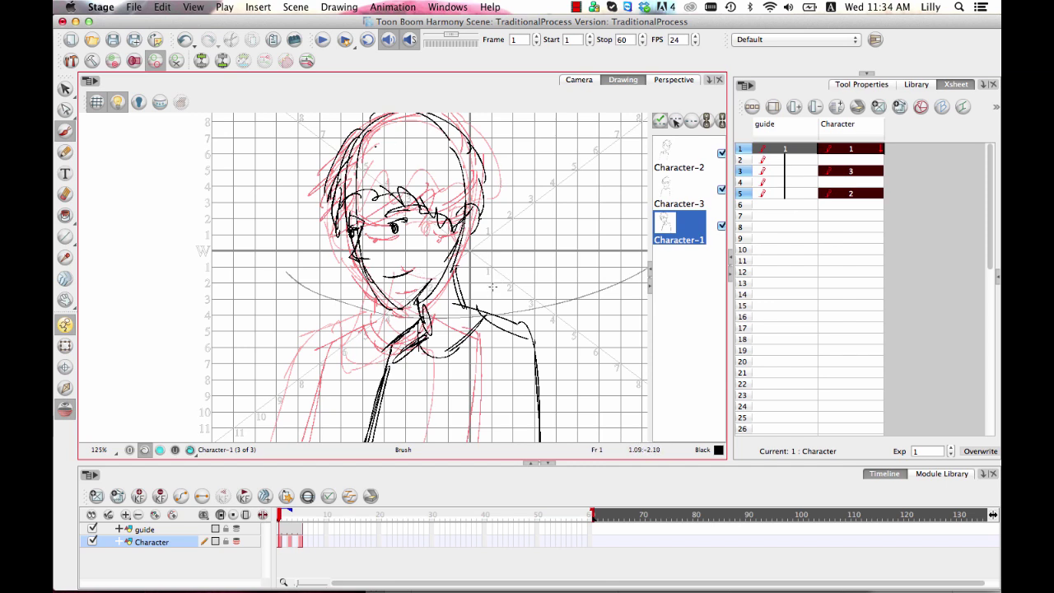
Step: Turn off Onion Skin and remove all drawings from the Shift and Trace stack
{"action": "left_click", "coordinate": [65, 410]}
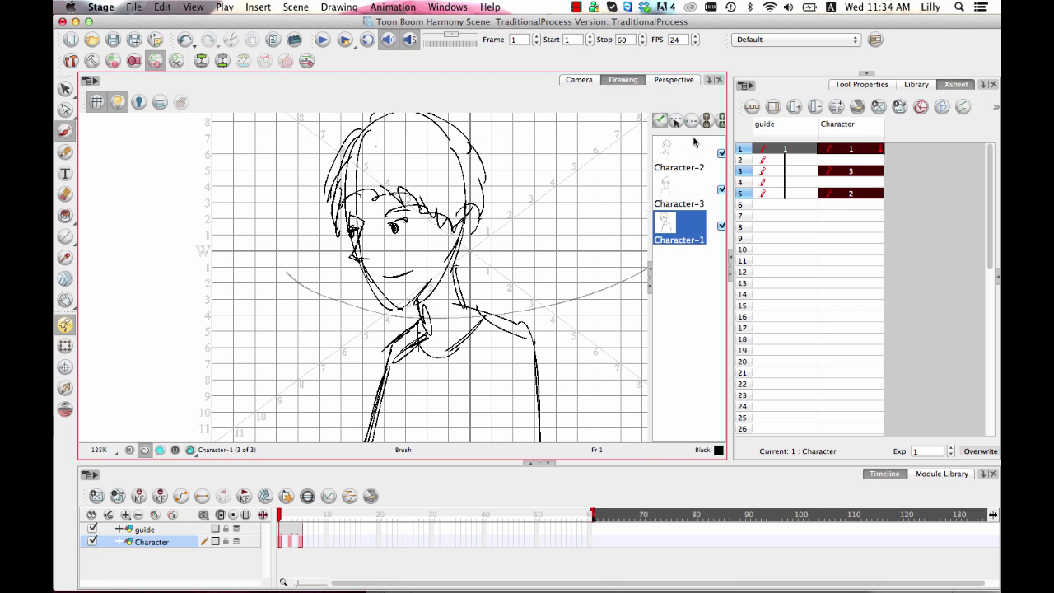
{"action": "left_click", "coordinate": [66, 409]}
{"action": "left_click", "coordinate": [65, 411]}
{"action": "right_click", "coordinate": [677, 233]}
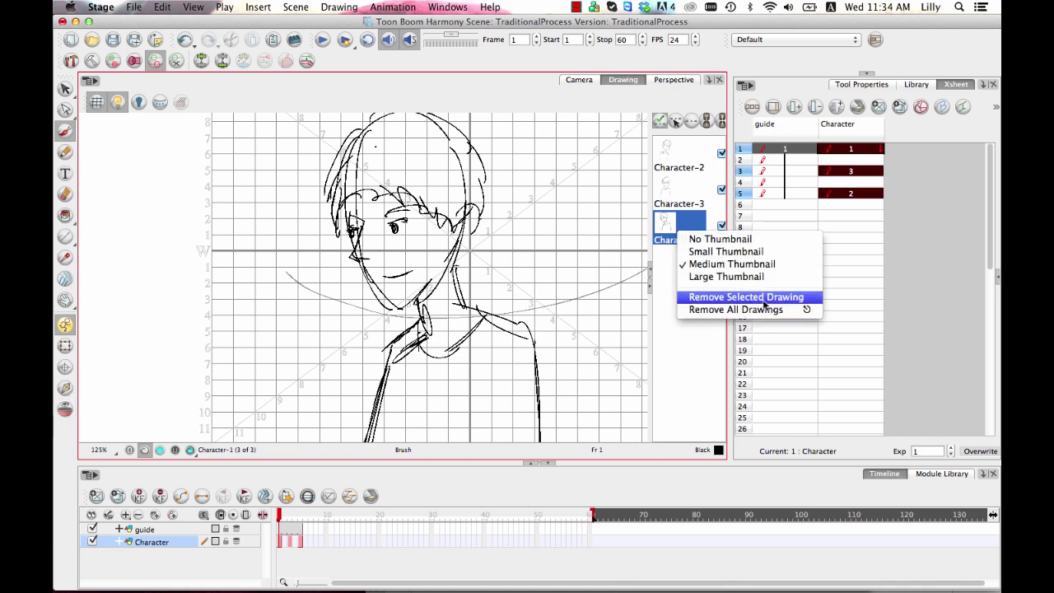
{"action": "left_click", "coordinate": [762, 310]}
Step: Flip back and forth through frames 1 to 5 of the Character column to check the head turn, stopping on frame 1
{"action": "key", "text": "space"}
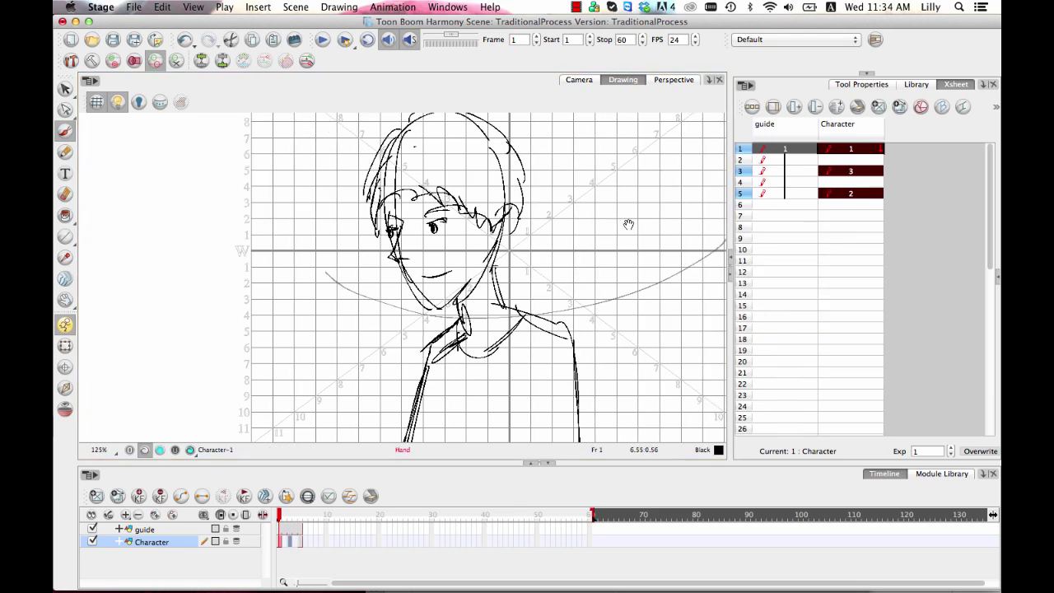
{"action": "mouse_move", "coordinate": [628, 224]}
{"action": "left_mouse_down"}
{"action": "mouse_move", "coordinate": [418, 206]}
{"action": "mouse_move", "coordinate": [554, 272]}
{"action": "mouse_move", "coordinate": [518, 290]}
{"action": "left_mouse_up"}
{"action": "key", "text": "1"}
{"action": "key", "text": "space"}
{"action": "left_click", "coordinate": [855, 159]}
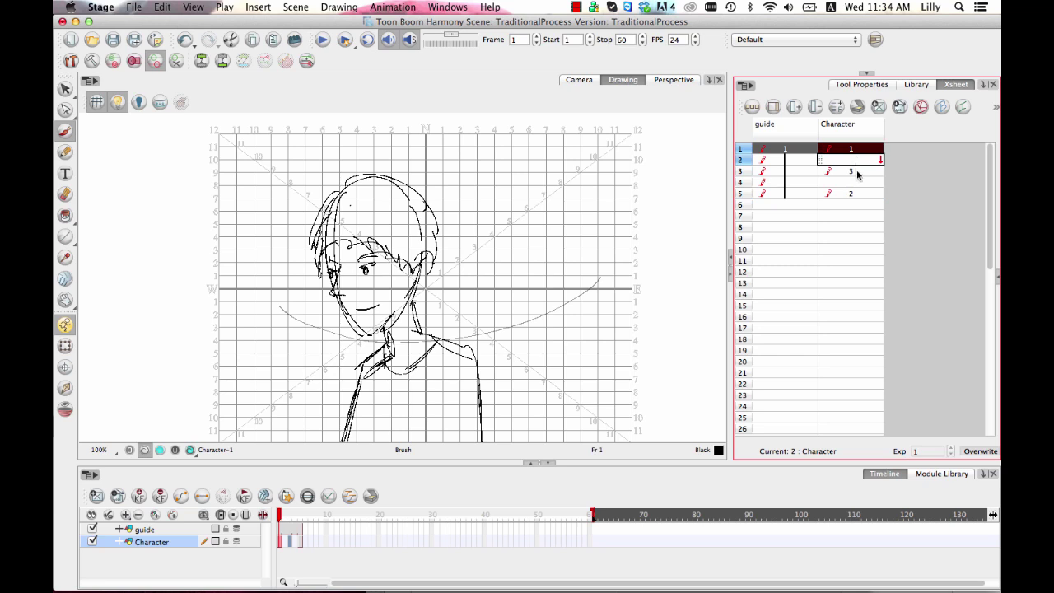
{"action": "left_click", "coordinate": [855, 172]}
{"action": "left_click", "coordinate": [855, 193]}
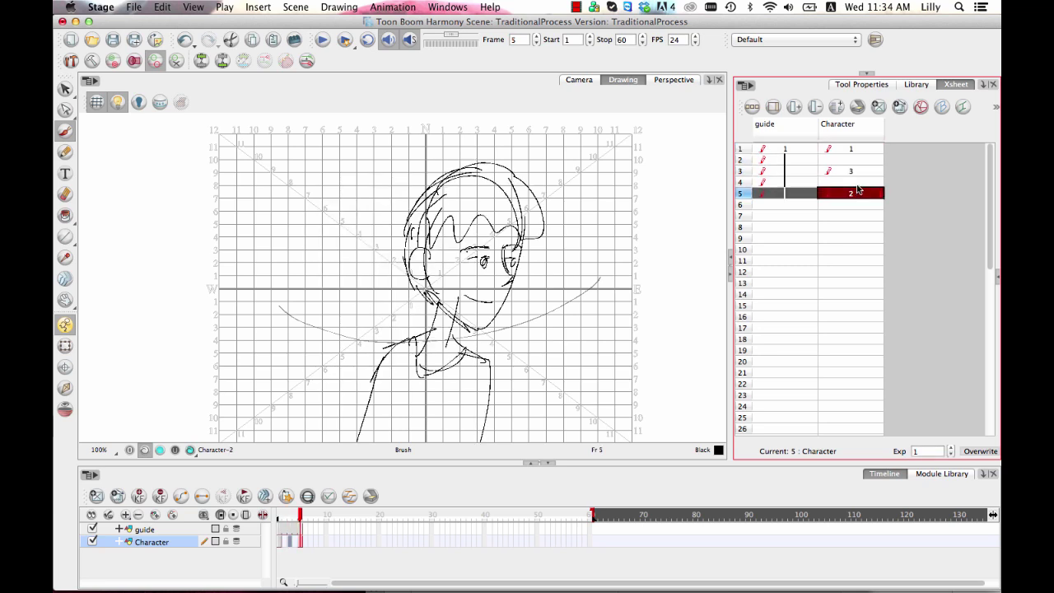
{"action": "left_click", "coordinate": [854, 182]}
{"action": "left_click", "coordinate": [854, 171]}
{"action": "left_click", "coordinate": [858, 160]}
{"action": "left_click", "coordinate": [860, 149]}
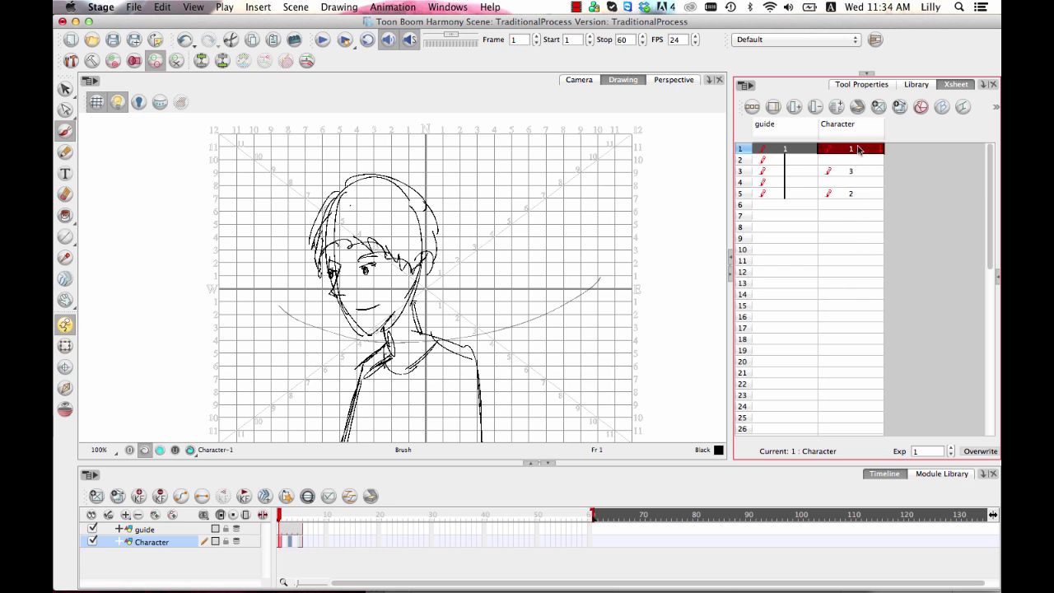
{"action": "left_click", "coordinate": [860, 171]}
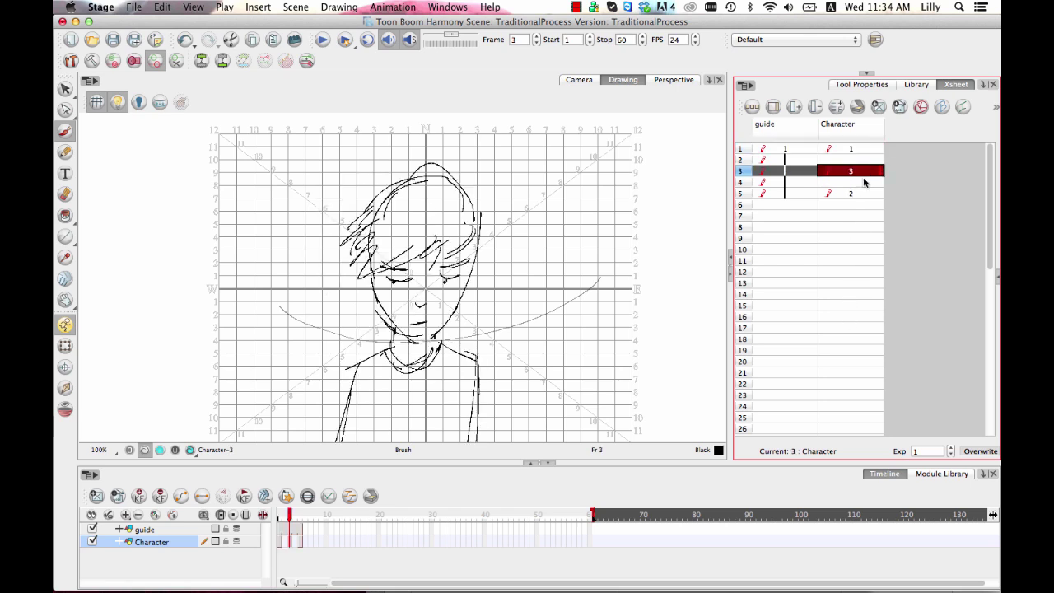
{"action": "left_click", "coordinate": [859, 192]}
{"action": "left_click", "coordinate": [862, 171]}
{"action": "left_click", "coordinate": [862, 148]}
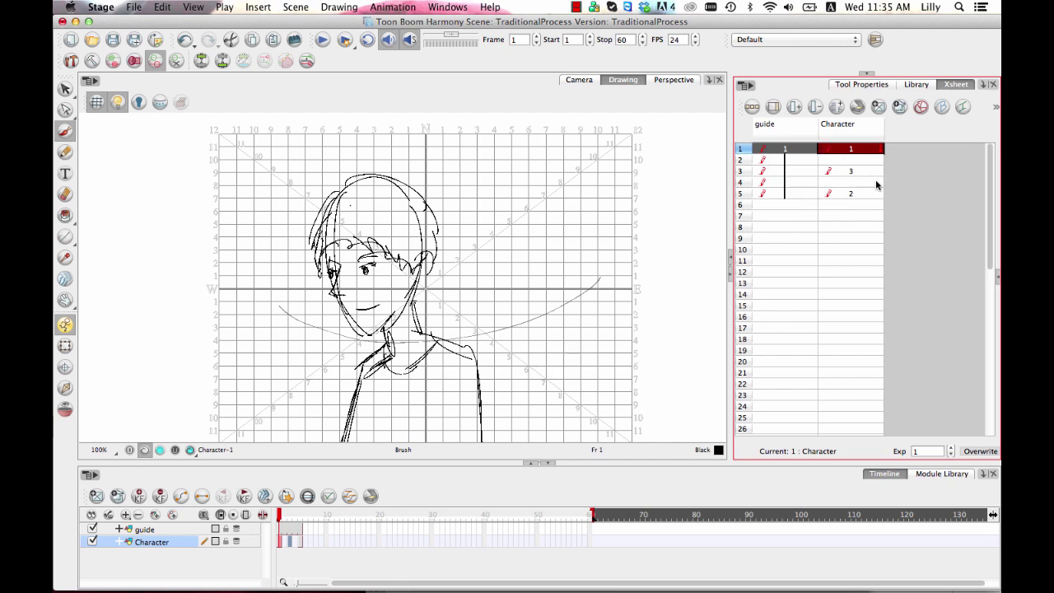
Step: Mark drawings 1 and 2 in the Character column as key drawings and drawing 3 as a breakdown
{"action": "right_click", "coordinate": [789, 84]}
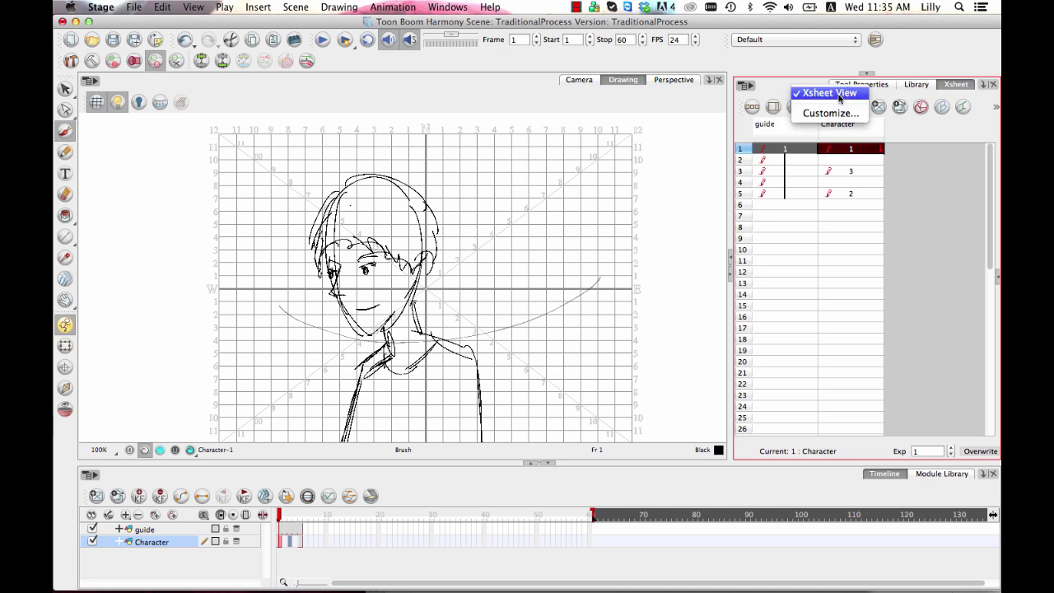
{"action": "left_click", "coordinate": [770, 86]}
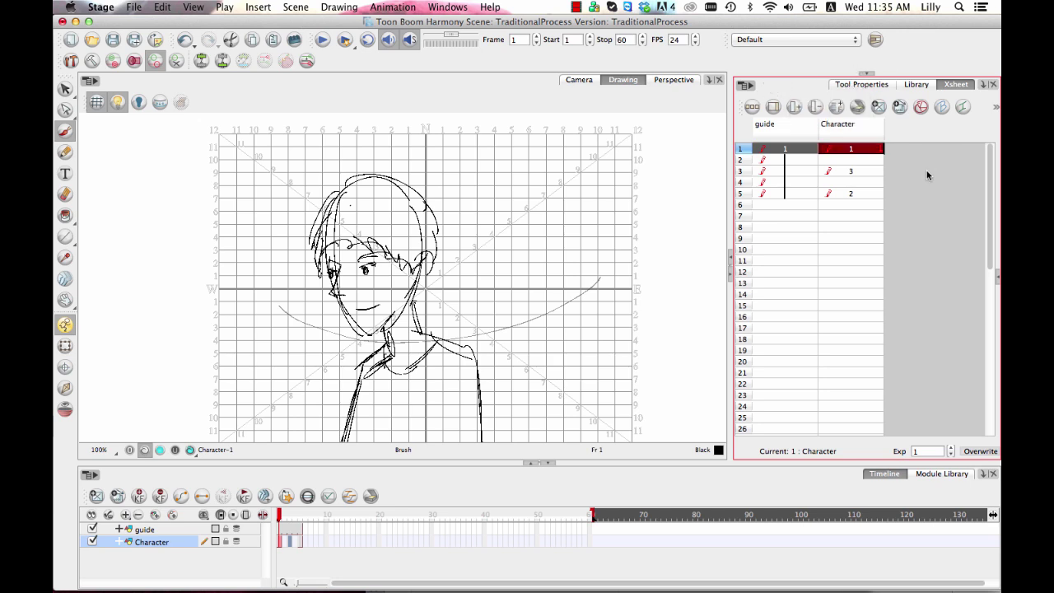
{"action": "left_click", "coordinate": [923, 109]}
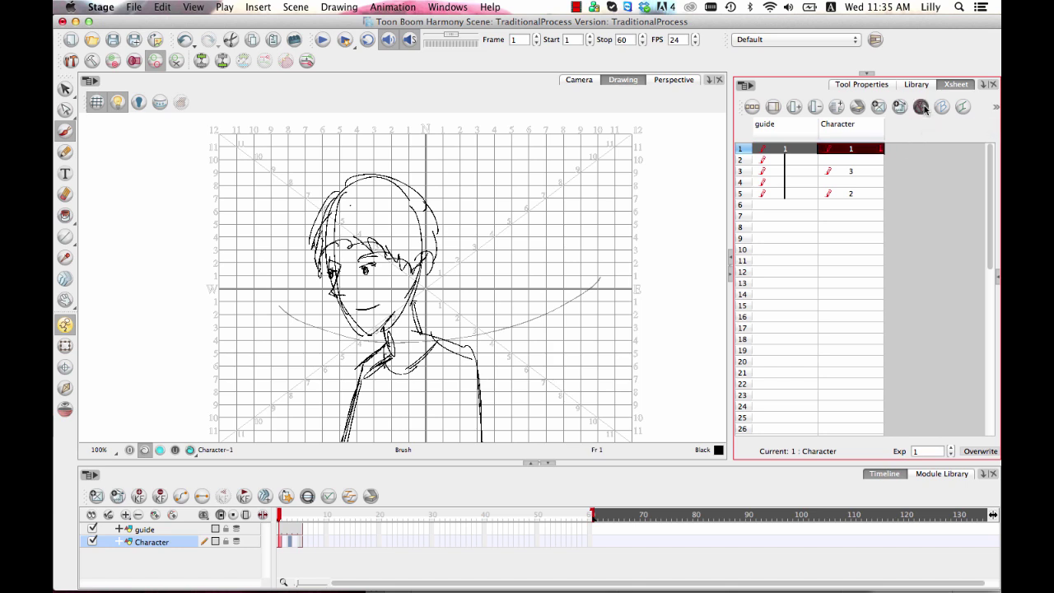
{"action": "left_click", "coordinate": [866, 195]}
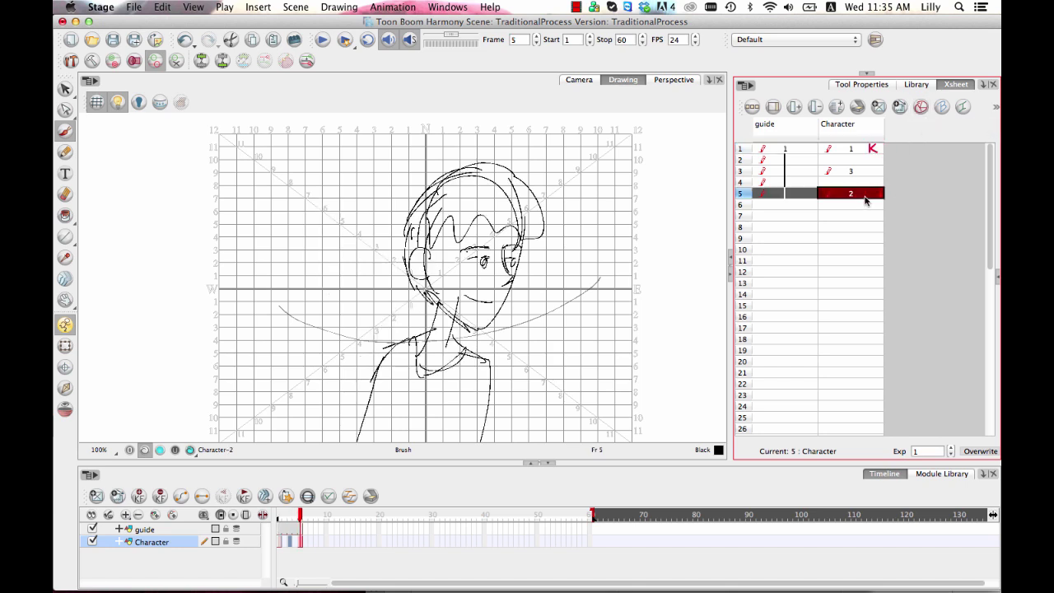
{"action": "left_click", "coordinate": [921, 107]}
{"action": "left_click", "coordinate": [875, 171]}
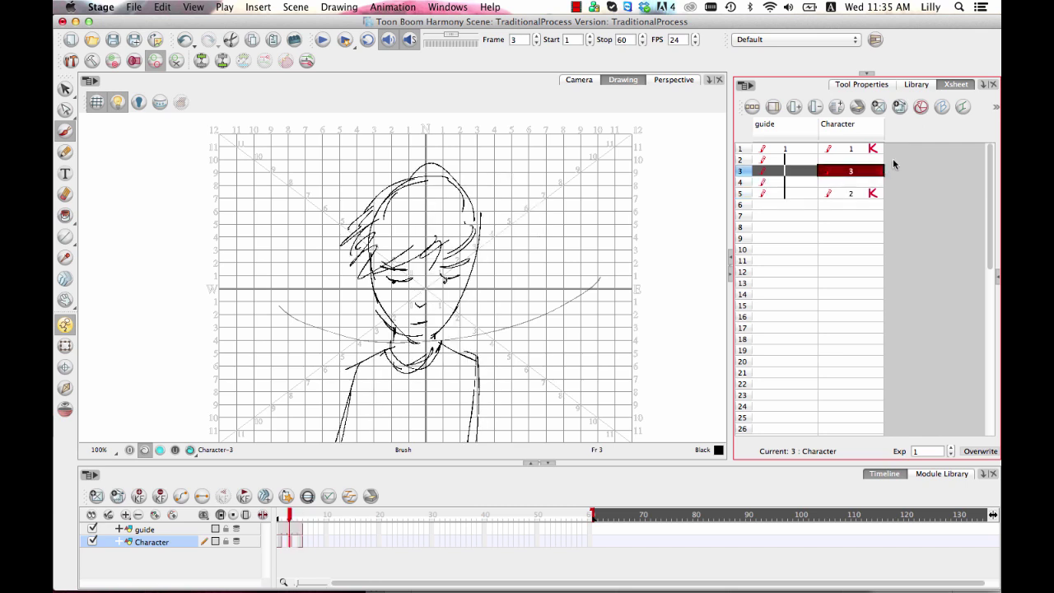
{"action": "left_click", "coordinate": [942, 108]}
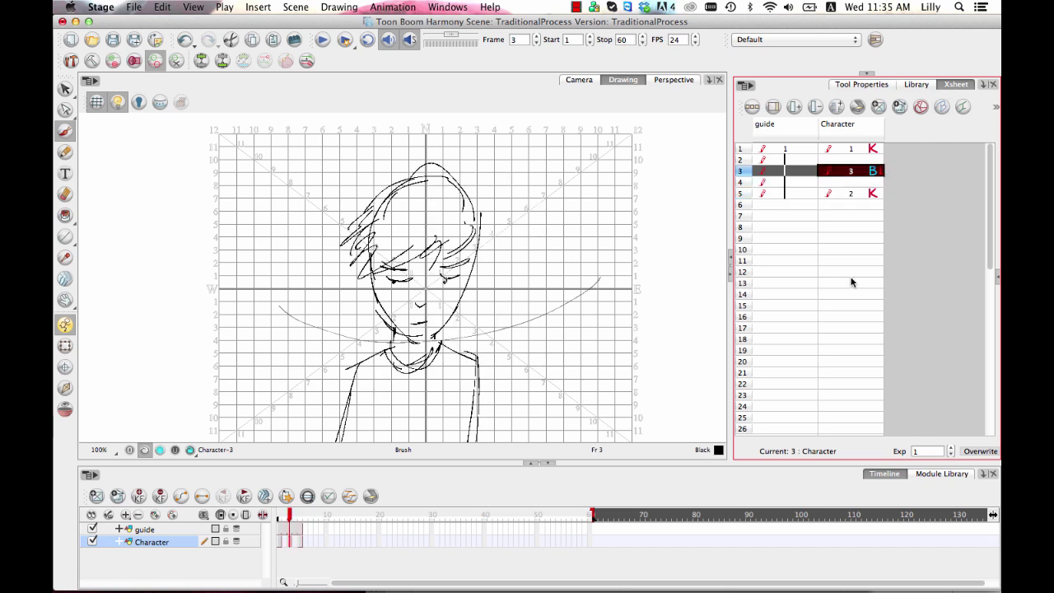
Step: Create an empty drawing at frame 2 of the Character column and turn on Onion Skin
{"action": "left_click", "coordinate": [874, 161]}
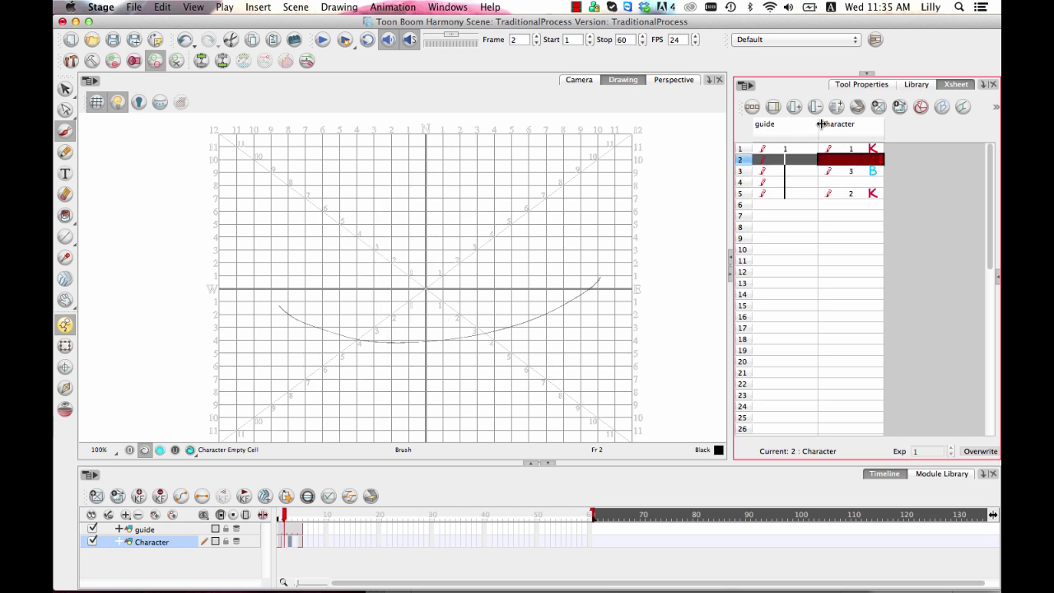
{"action": "left_click", "coordinate": [879, 108]}
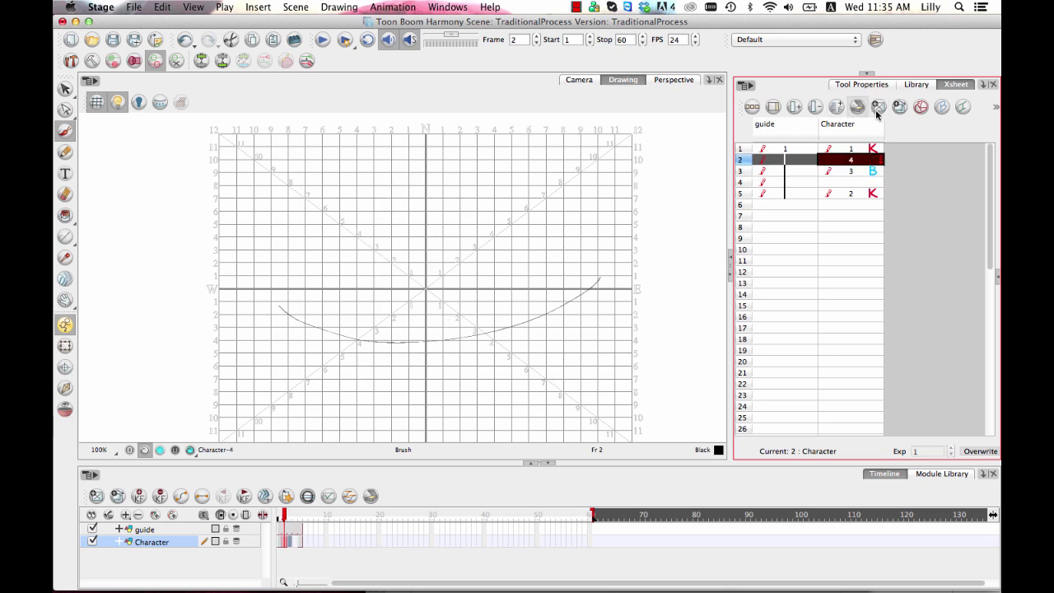
{"action": "left_click", "coordinate": [65, 408]}
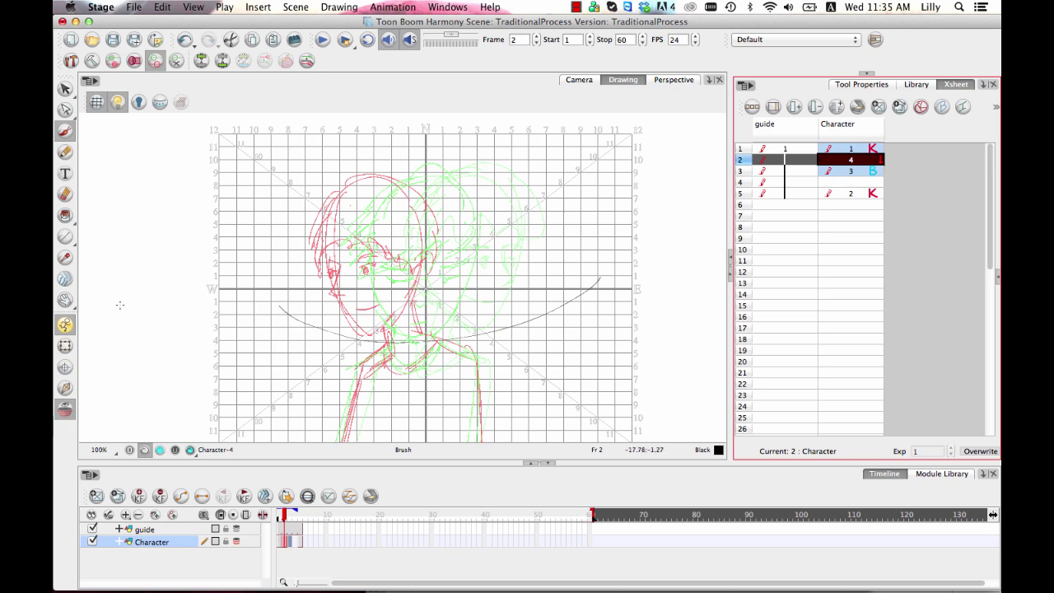
Step: Sketch the in-between's jawline, nose, mouth, eyes and eyebrows between the onion-skinned poses, with the chin following the guide arc
{"action": "mouse_move", "coordinate": [337, 260]}
{"action": "left_mouse_down"}
{"action": "mouse_move", "coordinate": [366, 331]}
{"action": "mouse_move", "coordinate": [394, 331]}
{"action": "mouse_move", "coordinate": [422, 278]}
{"action": "left_mouse_up"}
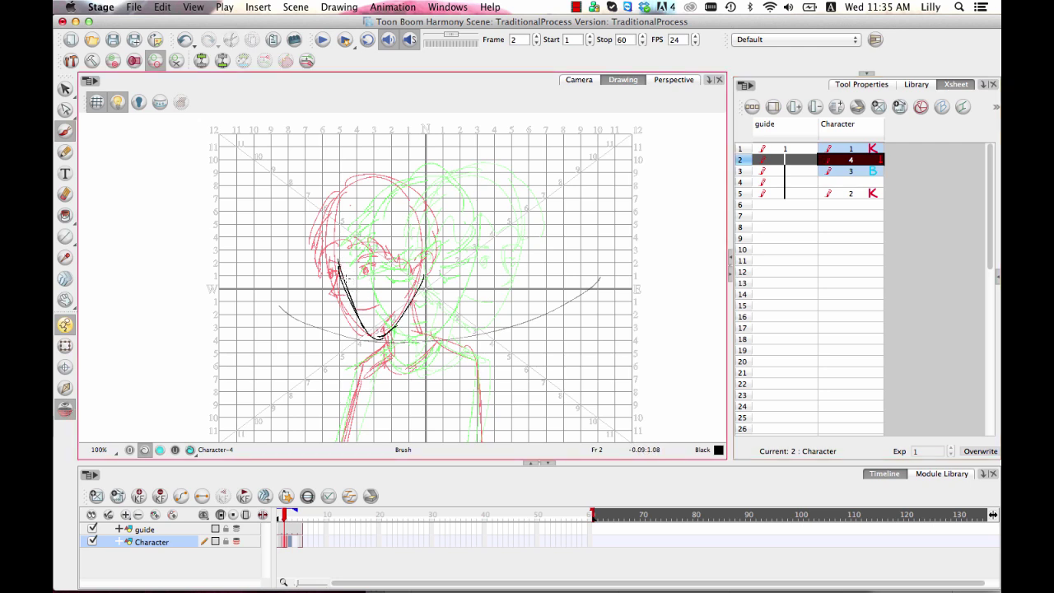
{"action": "mouse_move", "coordinate": [339, 265]}
{"action": "left_mouse_down"}
{"action": "mouse_move", "coordinate": [370, 338]}
{"action": "mouse_move", "coordinate": [412, 316]}
{"action": "mouse_move", "coordinate": [430, 268]}
{"action": "left_mouse_up"}
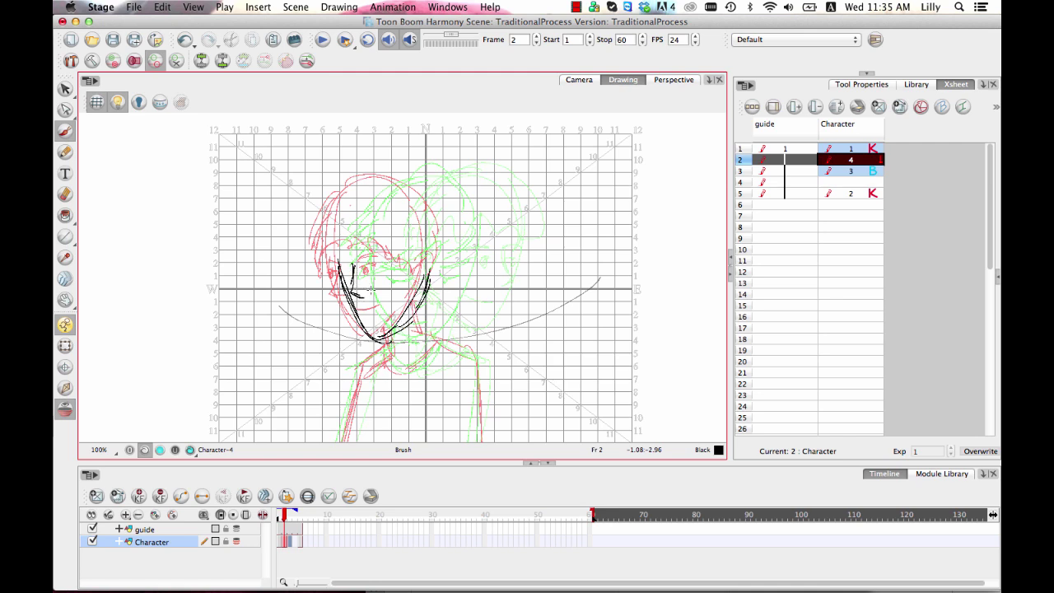
{"action": "left_click_drag", "start_coordinate": [361, 307], "coordinate": [387, 310]}
{"action": "key", "text": "super+z"}
{"action": "key", "text": "super+z"}
{"action": "left_click_drag", "start_coordinate": [381, 268], "coordinate": [381, 276]}
{"action": "left_click_drag", "start_coordinate": [382, 270], "coordinate": [351, 278]}
{"action": "mouse_move", "coordinate": [331, 239]}
{"action": "left_mouse_down"}
{"action": "mouse_move", "coordinate": [333, 283]}
{"action": "mouse_move", "coordinate": [340, 257]}
{"action": "left_mouse_up"}
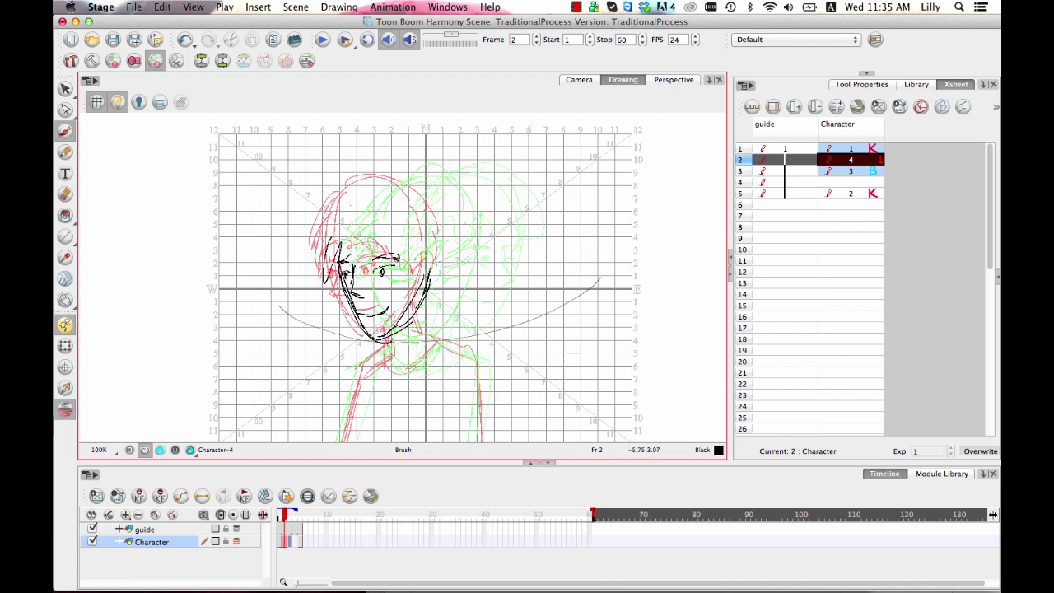
Step: Sketch the ear, fringe, side hair, skull outline, neck, shoulders and torso on the frame 2 in-between
{"action": "left_click_drag", "start_coordinate": [436, 254], "coordinate": [430, 286]}
{"action": "mouse_move", "coordinate": [339, 262]}
{"action": "left_mouse_down"}
{"action": "mouse_move", "coordinate": [418, 248]}
{"action": "mouse_move", "coordinate": [398, 276]}
{"action": "mouse_move", "coordinate": [435, 239]}
{"action": "left_mouse_up"}
{"action": "mouse_move", "coordinate": [329, 247]}
{"action": "left_mouse_down"}
{"action": "mouse_move", "coordinate": [305, 274]}
{"action": "mouse_move", "coordinate": [330, 251]}
{"action": "left_mouse_up"}
{"action": "left_click_drag", "start_coordinate": [344, 254], "coordinate": [318, 278]}
{"action": "mouse_move", "coordinate": [337, 224]}
{"action": "left_mouse_down"}
{"action": "mouse_move", "coordinate": [320, 258]}
{"action": "mouse_move", "coordinate": [350, 188]}
{"action": "mouse_move", "coordinate": [395, 179]}
{"action": "mouse_move", "coordinate": [449, 247]}
{"action": "mouse_move", "coordinate": [443, 278]}
{"action": "mouse_move", "coordinate": [386, 346]}
{"action": "mouse_move", "coordinate": [476, 361]}
{"action": "mouse_move", "coordinate": [494, 375]}
{"action": "mouse_move", "coordinate": [482, 445]}
{"action": "left_mouse_up"}
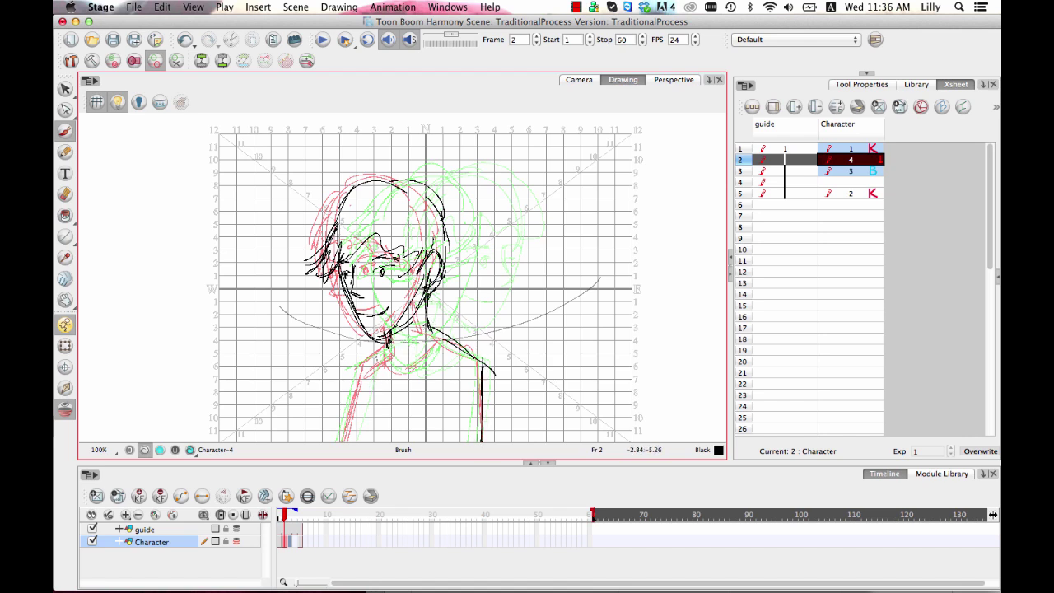
{"action": "mouse_move", "coordinate": [385, 348]}
{"action": "left_mouse_down"}
{"action": "mouse_move", "coordinate": [359, 379]}
{"action": "mouse_move", "coordinate": [347, 442]}
{"action": "left_mouse_up"}
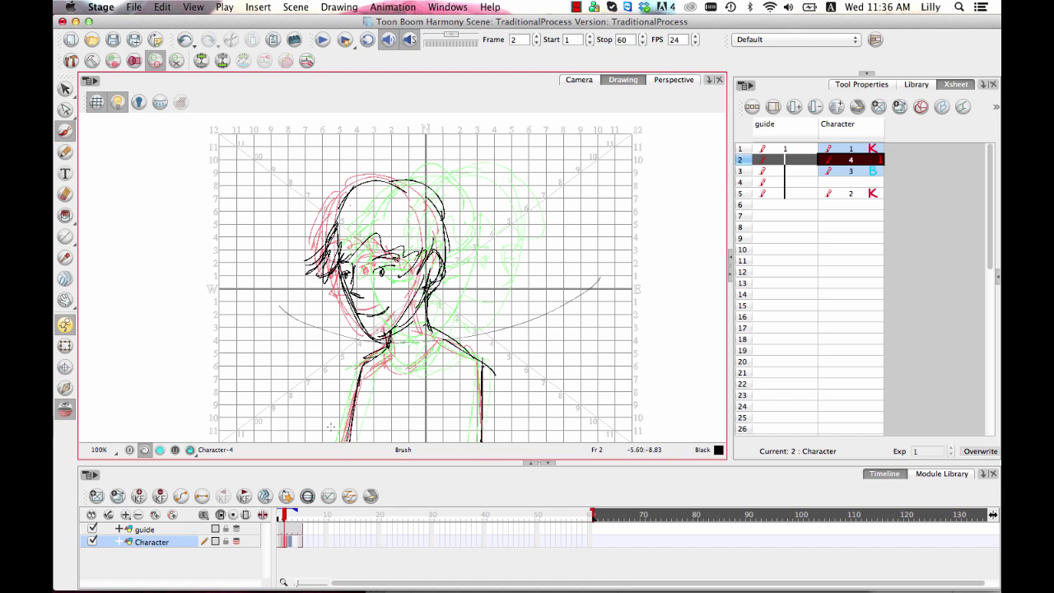
Step: Turn off Onion Skin and flip between frames 1, 2 and 3 of the Character column, stopping on frame 2
{"action": "left_click", "coordinate": [68, 414]}
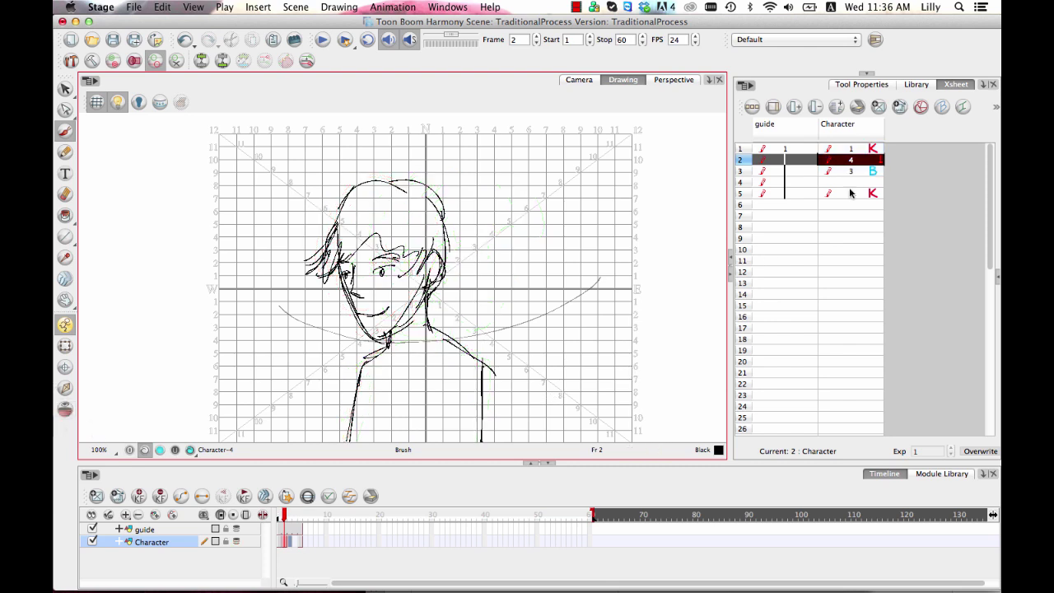
{"action": "left_click", "coordinate": [868, 149]}
{"action": "left_click", "coordinate": [869, 160]}
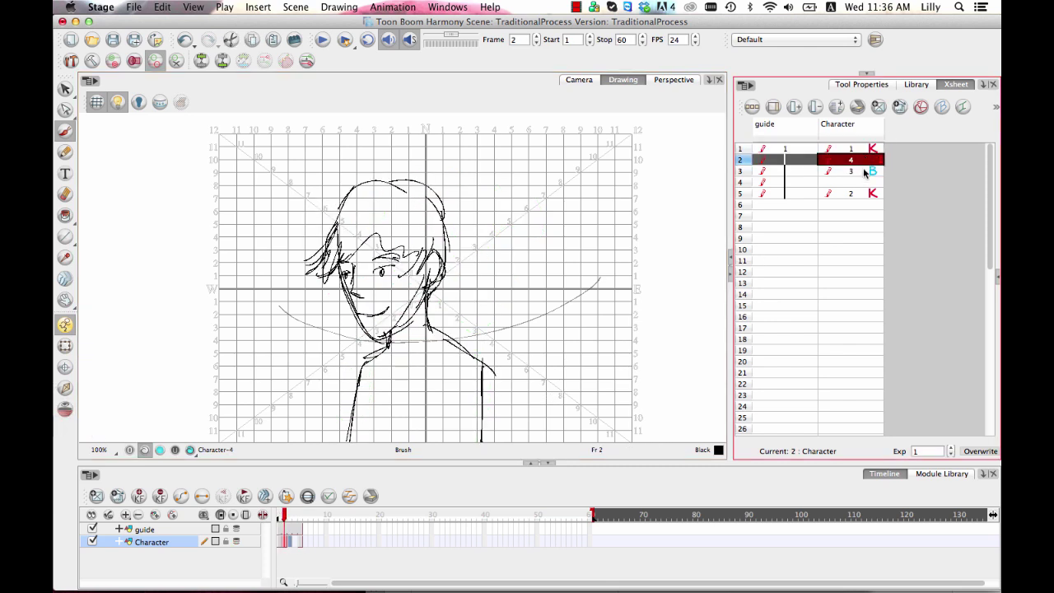
{"action": "left_click", "coordinate": [864, 171]}
{"action": "left_click", "coordinate": [868, 160]}
{"action": "left_click", "coordinate": [869, 149]}
{"action": "left_click", "coordinate": [869, 159]}
{"action": "left_click", "coordinate": [865, 171]}
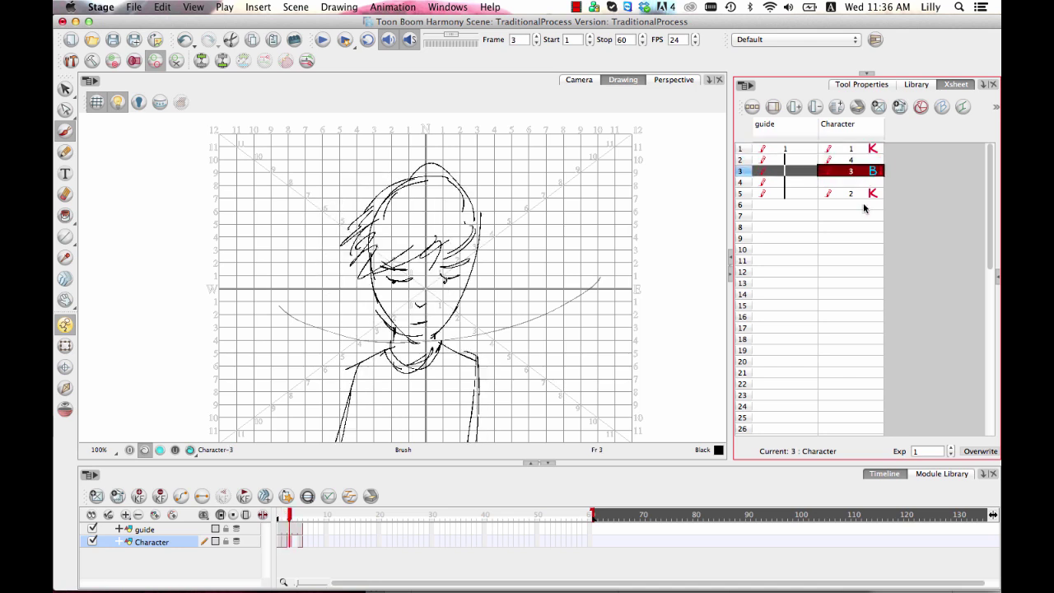
{"action": "left_click", "coordinate": [868, 159]}
{"action": "left_click", "coordinate": [869, 149]}
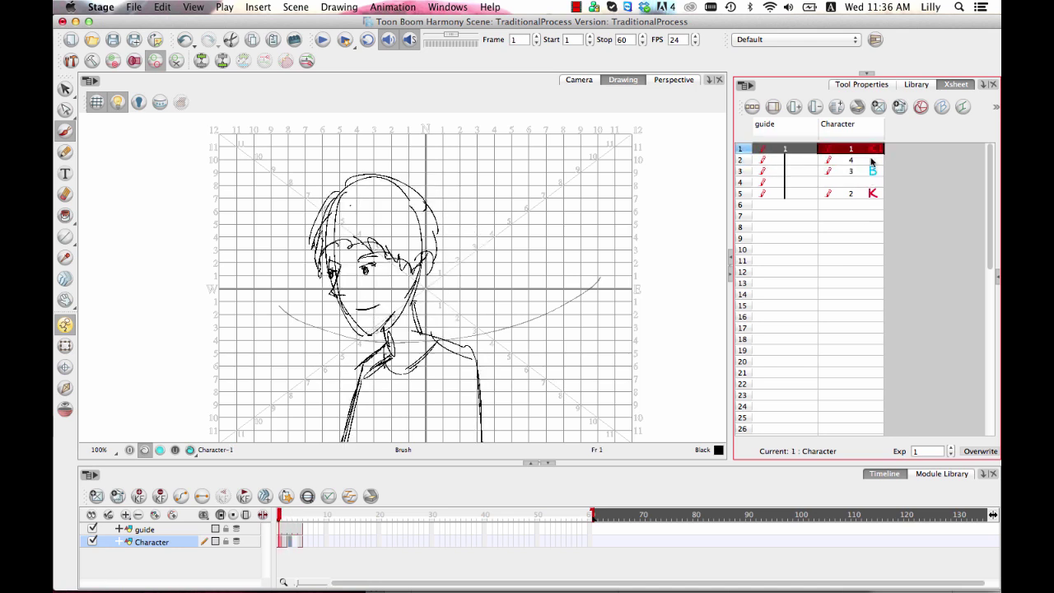
{"action": "left_click", "coordinate": [871, 162]}
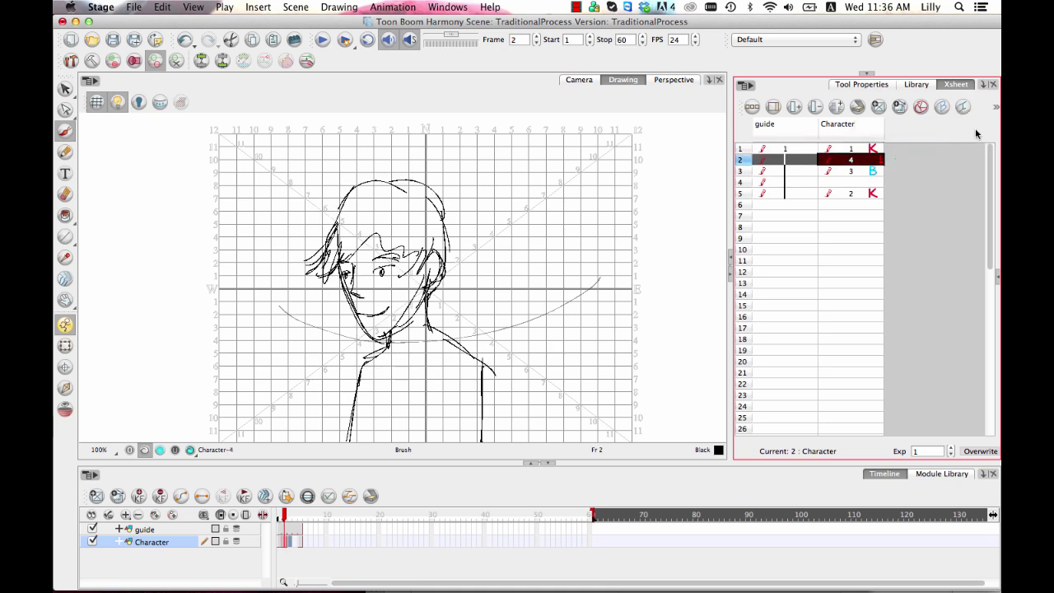
Step: Try the breakdown mark on drawing 4 at frame 2, and change it to an in-between drawing mark
{"action": "left_click_drag", "start_coordinate": [876, 172], "coordinate": [876, 163]}
{"action": "left_click", "coordinate": [877, 161]}
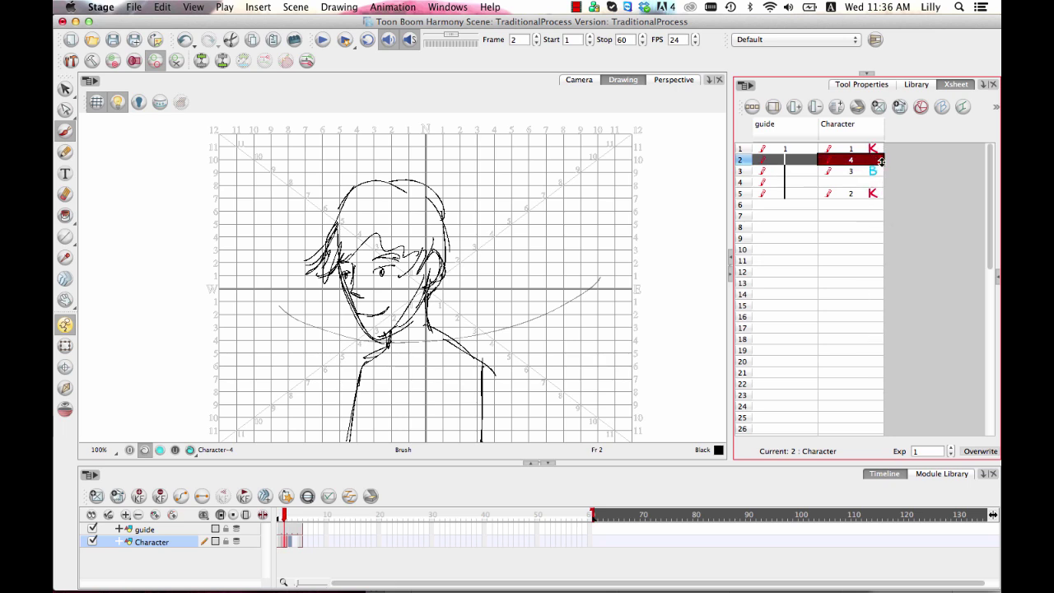
{"action": "left_click", "coordinate": [941, 105]}
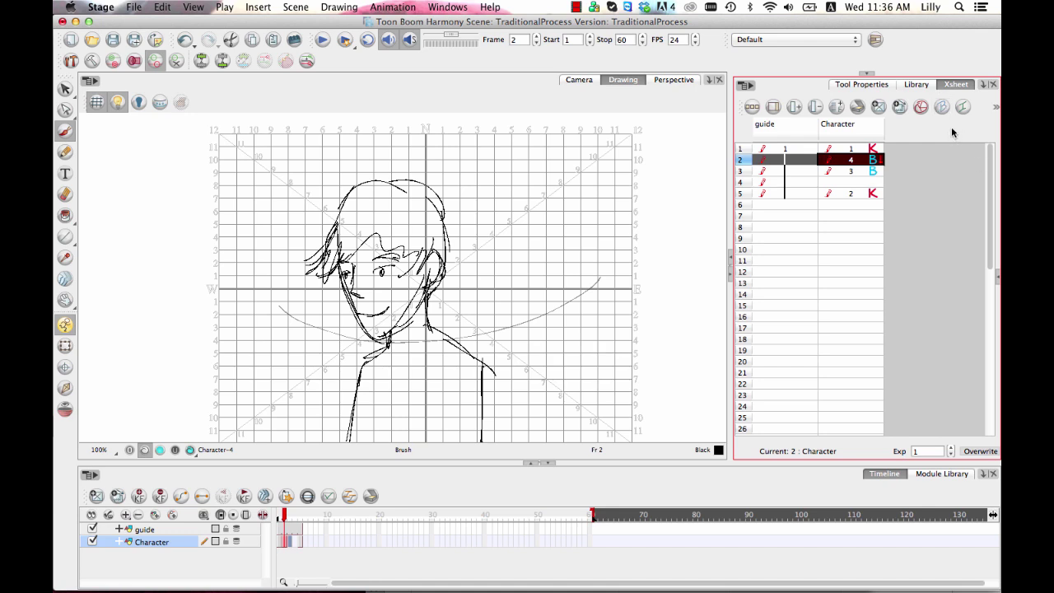
{"action": "left_click", "coordinate": [963, 107]}
{"action": "left_click", "coordinate": [871, 182]}
{"action": "left_click", "coordinate": [867, 161]}
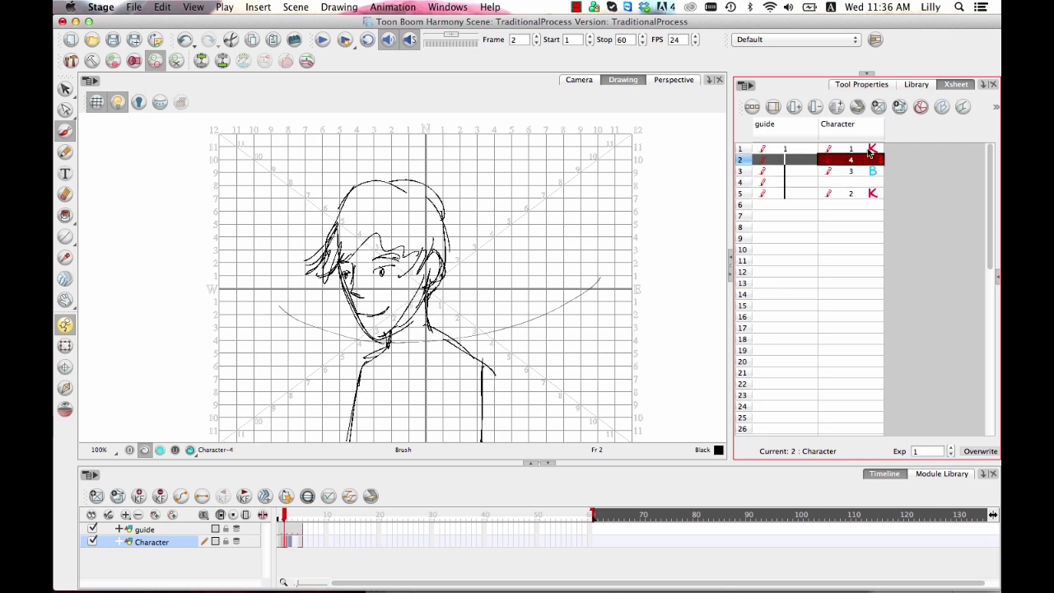
Step: Flip between the drawings at frames 1, 2 and 3 of the Character column to check the motion
{"action": "left_click", "coordinate": [870, 149]}
{"action": "left_click", "coordinate": [872, 162]}
{"action": "left_click", "coordinate": [872, 170]}
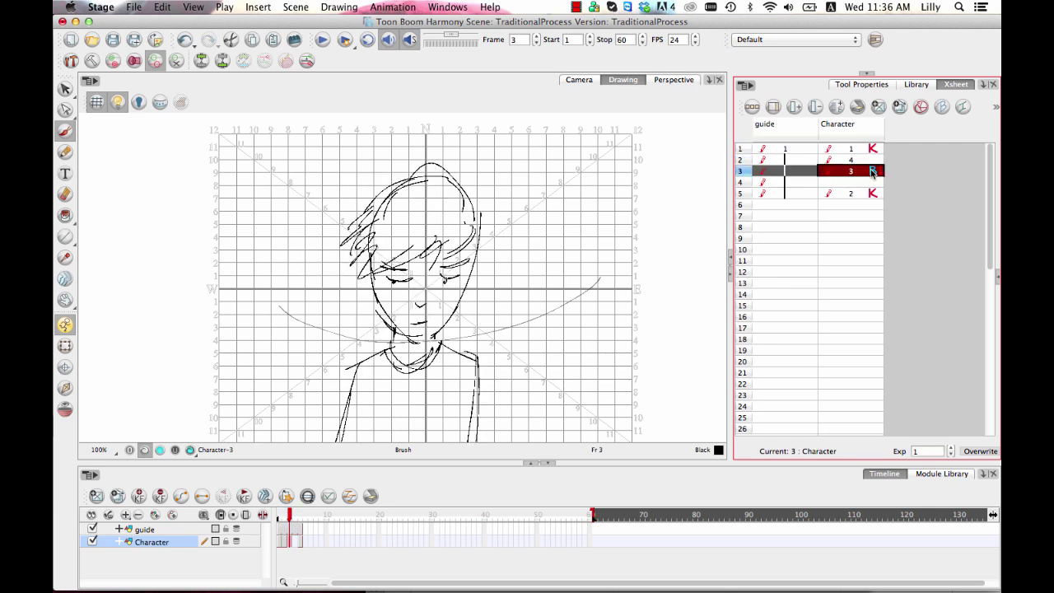
{"action": "left_click", "coordinate": [871, 159]}
{"action": "left_click", "coordinate": [870, 149]}
{"action": "left_click", "coordinate": [870, 160]}
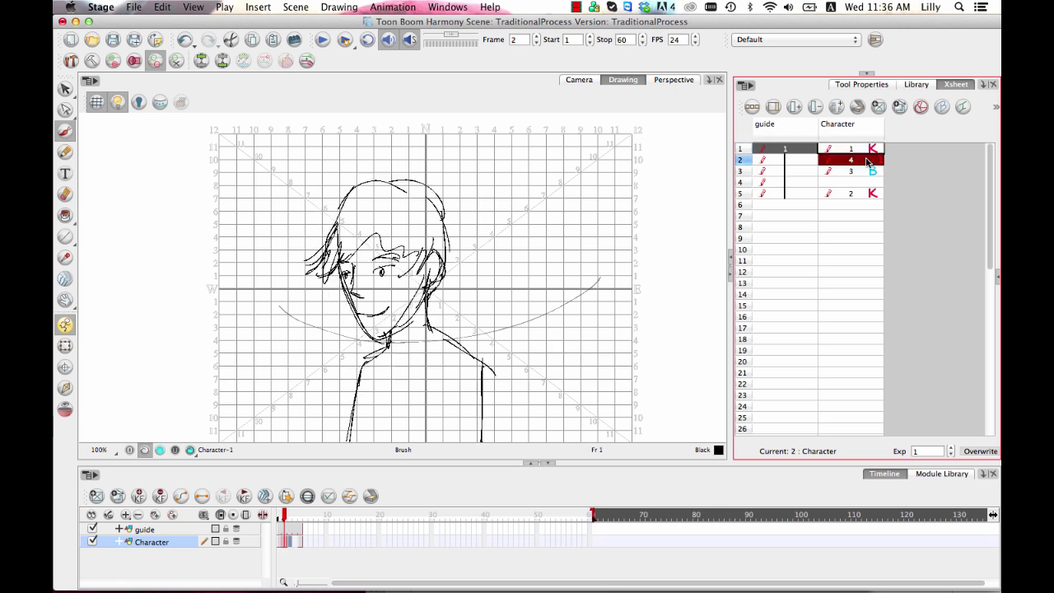
{"action": "left_click", "coordinate": [867, 171]}
Step: Create an empty drawing at frame 4 of the Character column and turn on Onion Skin
{"action": "left_click", "coordinate": [864, 182]}
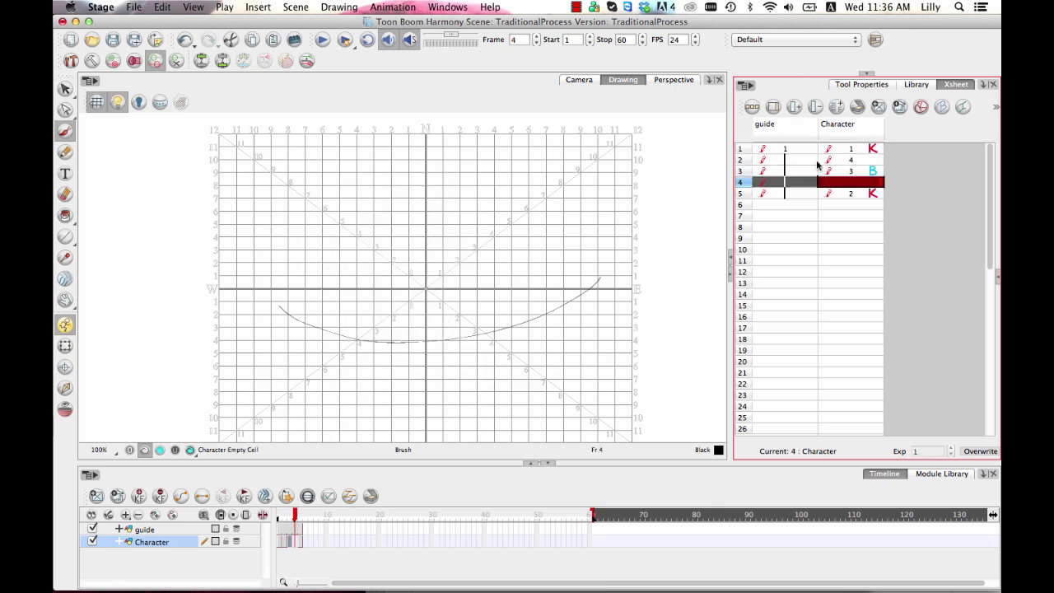
{"action": "left_click", "coordinate": [879, 108]}
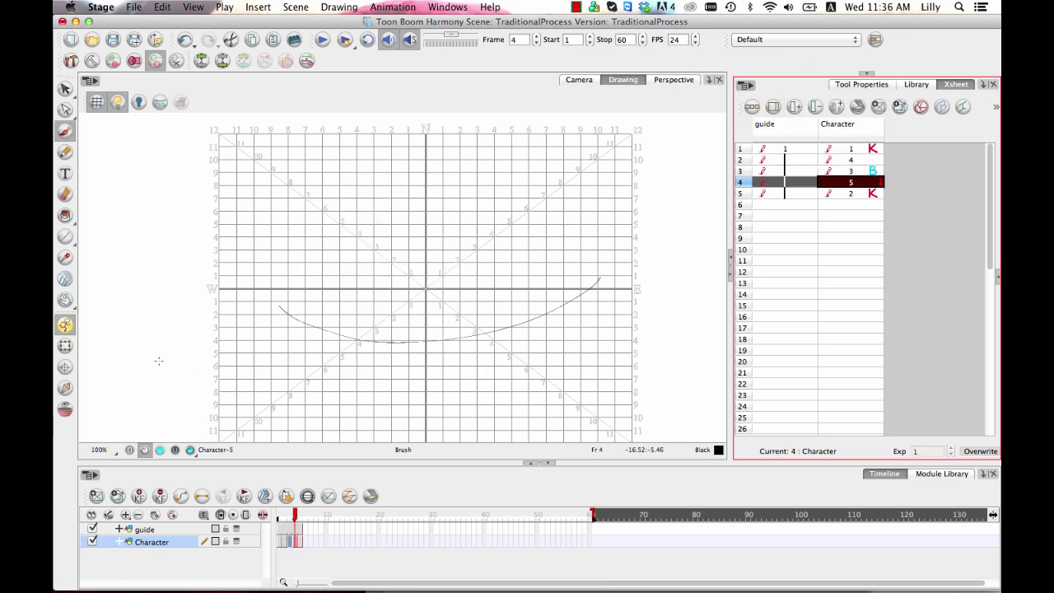
{"action": "left_click", "coordinate": [66, 408]}
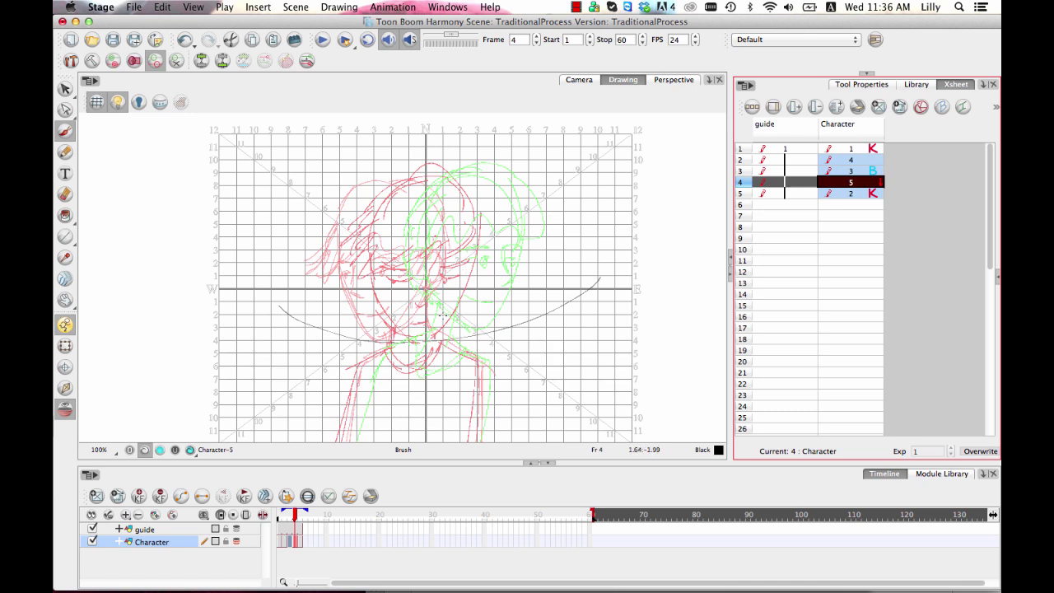
Step: Sketch the frame 4 in-between's jawline, nose, mouth, eyes and eyebrows between the onion-skinned poses, with the chin above the guide arc
{"action": "left_click_drag", "start_coordinate": [432, 297], "coordinate": [466, 335]}
{"action": "mouse_move", "coordinate": [432, 298]}
{"action": "left_mouse_down"}
{"action": "mouse_move", "coordinate": [459, 331]}
{"action": "mouse_move", "coordinate": [506, 273]}
{"action": "left_mouse_up"}
{"action": "left_click_drag", "start_coordinate": [485, 311], "coordinate": [511, 240]}
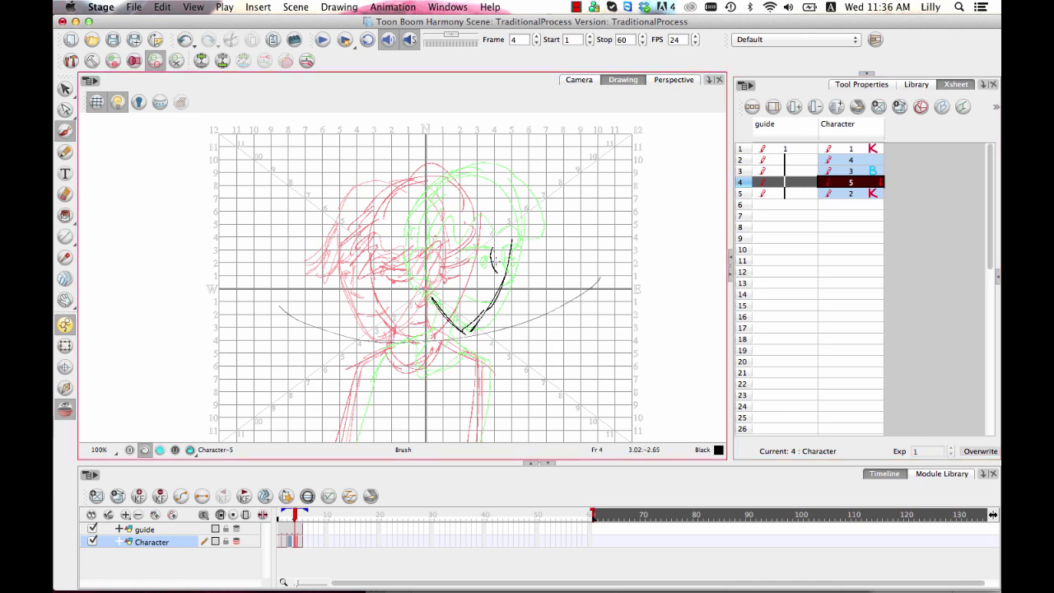
{"action": "mouse_move", "coordinate": [498, 278]}
{"action": "left_mouse_down"}
{"action": "mouse_move", "coordinate": [494, 246]}
{"action": "mouse_move", "coordinate": [504, 245]}
{"action": "mouse_move", "coordinate": [476, 260]}
{"action": "left_mouse_up"}
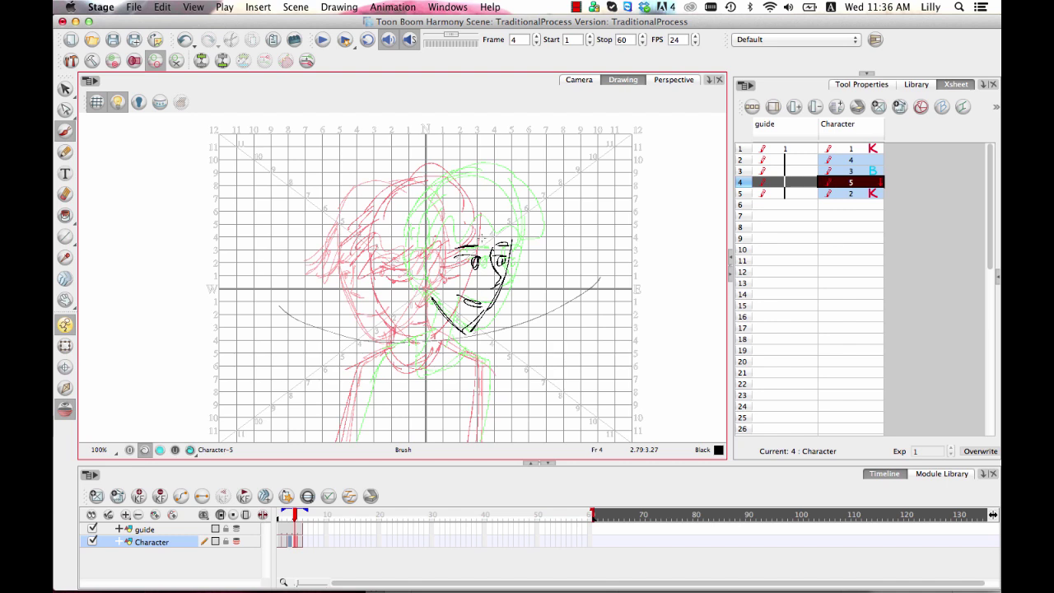
Step: Sketch the swept fringe, ear, side hair and skull outline on the frame 4 in-between
{"action": "mouse_move", "coordinate": [481, 213]}
{"action": "left_mouse_down"}
{"action": "mouse_move", "coordinate": [426, 248]}
{"action": "mouse_move", "coordinate": [505, 219]}
{"action": "mouse_move", "coordinate": [491, 243]}
{"action": "left_mouse_up"}
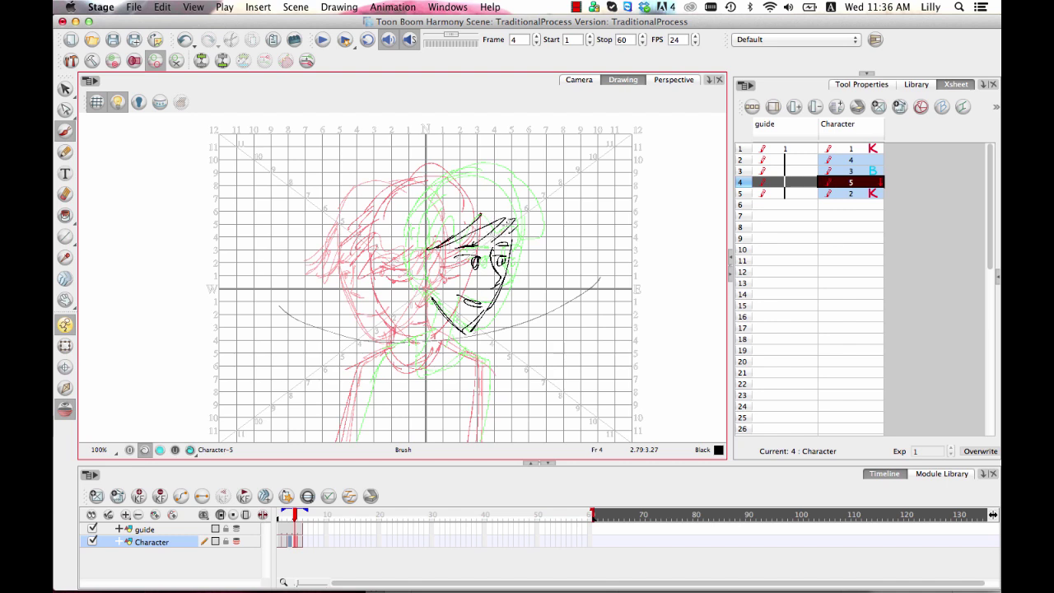
{"action": "left_click_drag", "start_coordinate": [418, 280], "coordinate": [411, 271]}
{"action": "mouse_move", "coordinate": [437, 227]}
{"action": "left_mouse_down"}
{"action": "mouse_move", "coordinate": [393, 249]}
{"action": "mouse_move", "coordinate": [390, 261]}
{"action": "mouse_move", "coordinate": [416, 211]}
{"action": "left_mouse_up"}
{"action": "mouse_move", "coordinate": [418, 197]}
{"action": "left_mouse_down"}
{"action": "mouse_move", "coordinate": [397, 230]}
{"action": "mouse_move", "coordinate": [479, 179]}
{"action": "mouse_move", "coordinate": [516, 239]}
{"action": "left_mouse_up"}
{"action": "mouse_move", "coordinate": [510, 215]}
{"action": "left_mouse_down"}
{"action": "mouse_move", "coordinate": [482, 180]}
{"action": "mouse_move", "coordinate": [415, 204]}
{"action": "left_mouse_up"}
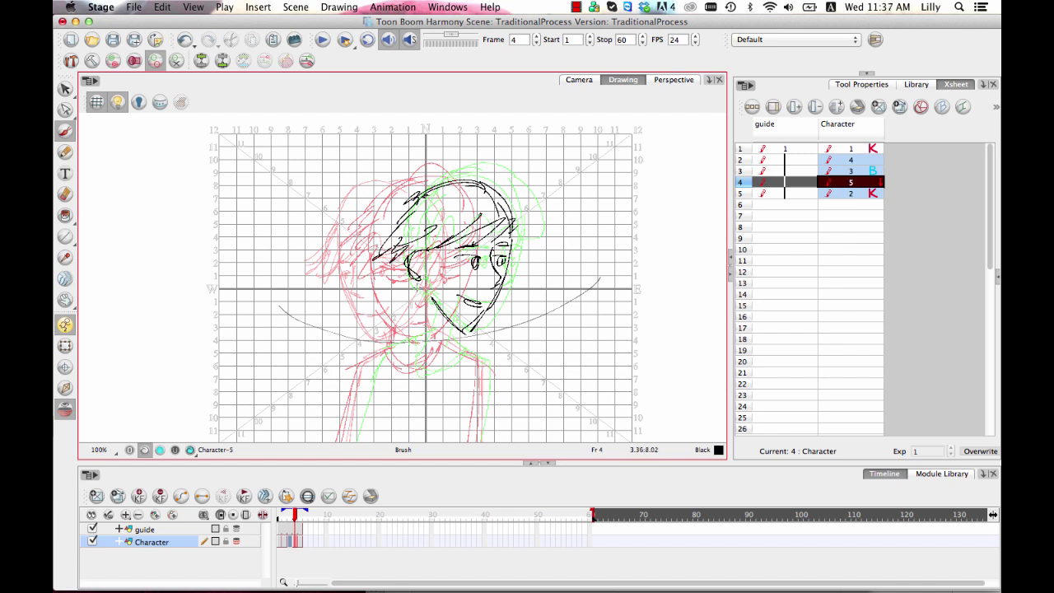
Step: Sketch the hair below the ear, neck, collar, shoulders and torso on the frame 4 in-between
{"action": "left_click_drag", "start_coordinate": [411, 290], "coordinate": [405, 302]}
{"action": "mouse_move", "coordinate": [407, 296]}
{"action": "left_mouse_down"}
{"action": "mouse_move", "coordinate": [425, 321]}
{"action": "mouse_move", "coordinate": [416, 349]}
{"action": "left_mouse_up"}
{"action": "mouse_move", "coordinate": [442, 311]}
{"action": "left_mouse_down"}
{"action": "mouse_move", "coordinate": [433, 332]}
{"action": "mouse_move", "coordinate": [455, 351]}
{"action": "mouse_move", "coordinate": [417, 369]}
{"action": "mouse_move", "coordinate": [445, 372]}
{"action": "mouse_move", "coordinate": [464, 339]}
{"action": "mouse_move", "coordinate": [487, 410]}
{"action": "mouse_move", "coordinate": [483, 442]}
{"action": "left_mouse_up"}
{"action": "mouse_move", "coordinate": [416, 336]}
{"action": "left_mouse_down"}
{"action": "mouse_move", "coordinate": [374, 361]}
{"action": "mouse_move", "coordinate": [355, 442]}
{"action": "left_mouse_up"}
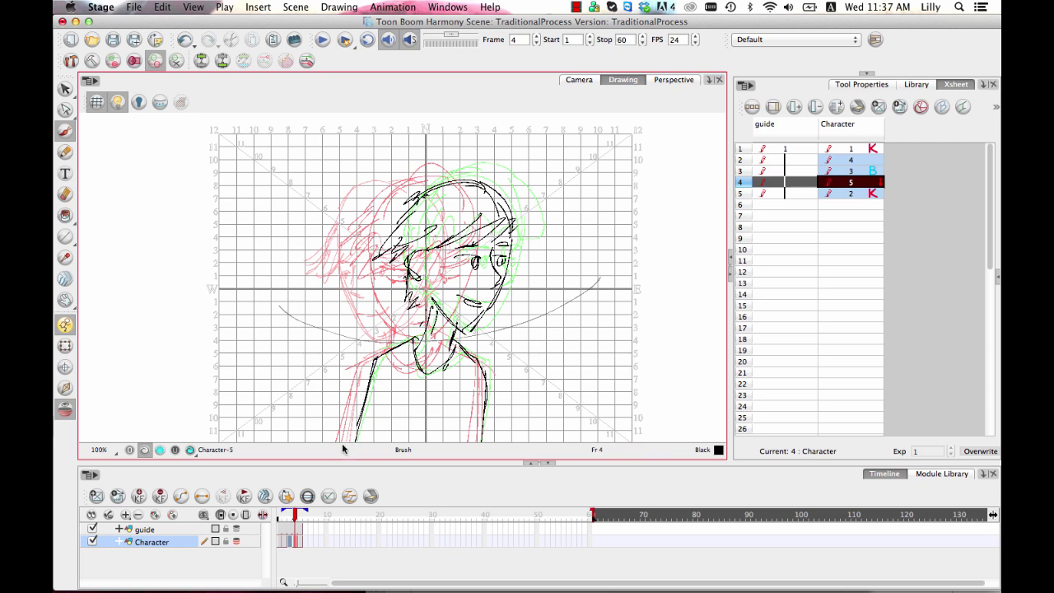
Step: Turn off Onion Skin and flip through frames 1 to 5 of the Character column, stopping on frame 5
{"action": "left_click", "coordinate": [59, 412]}
{"action": "left_click", "coordinate": [871, 171]}
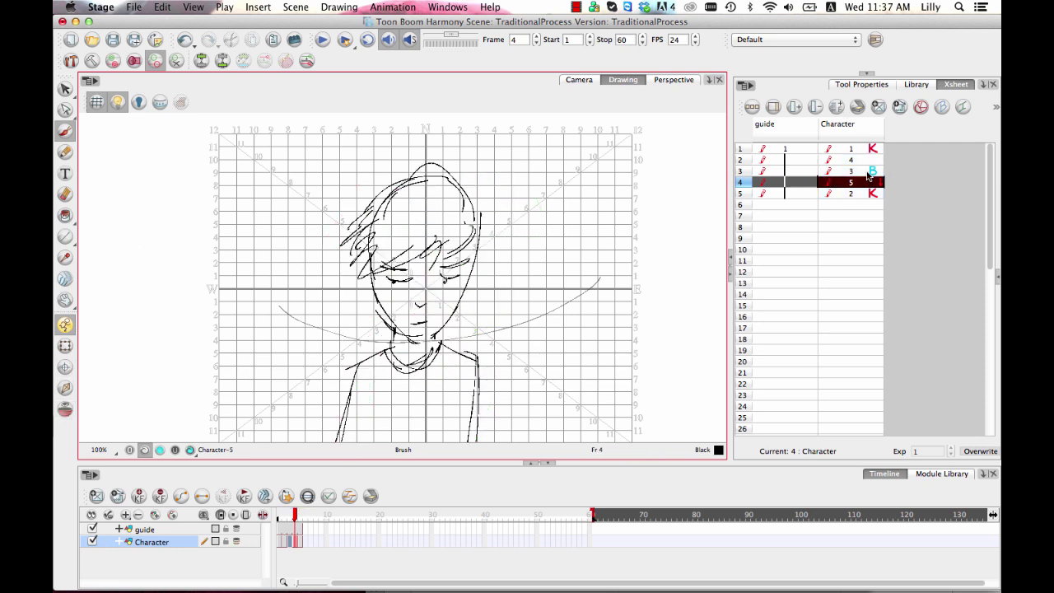
{"action": "left_click", "coordinate": [867, 158]}
{"action": "left_click", "coordinate": [862, 148]}
{"action": "left_click", "coordinate": [864, 161]}
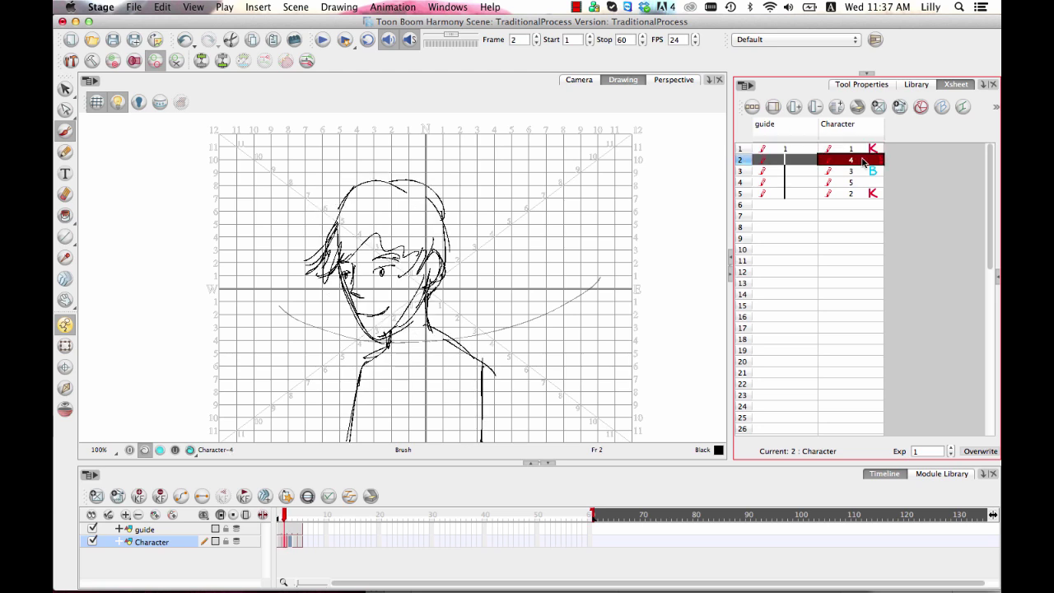
{"action": "left_click", "coordinate": [860, 171]}
{"action": "left_click", "coordinate": [859, 182]}
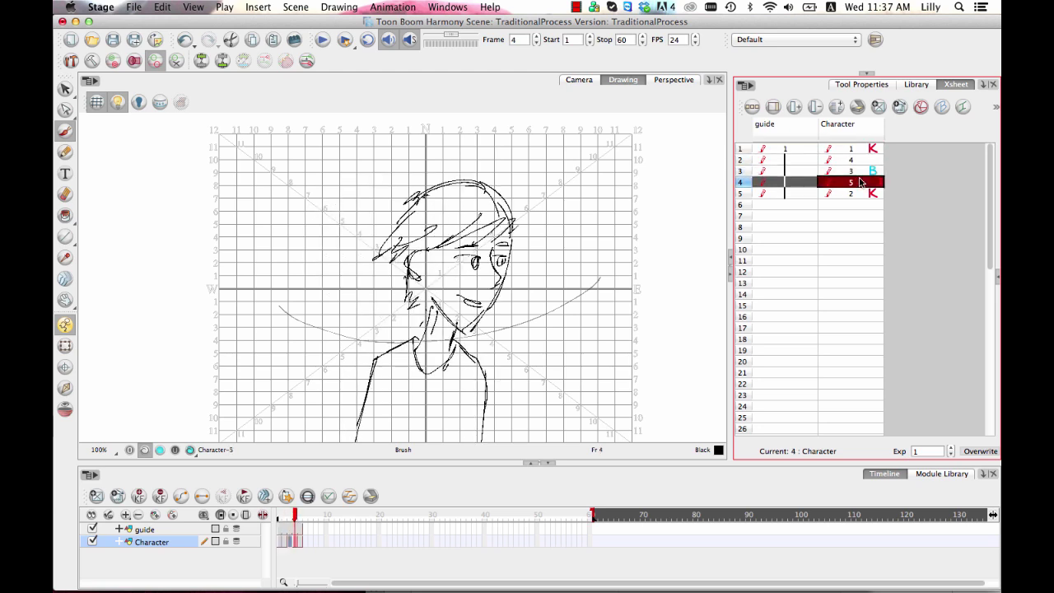
{"action": "left_click", "coordinate": [857, 195]}
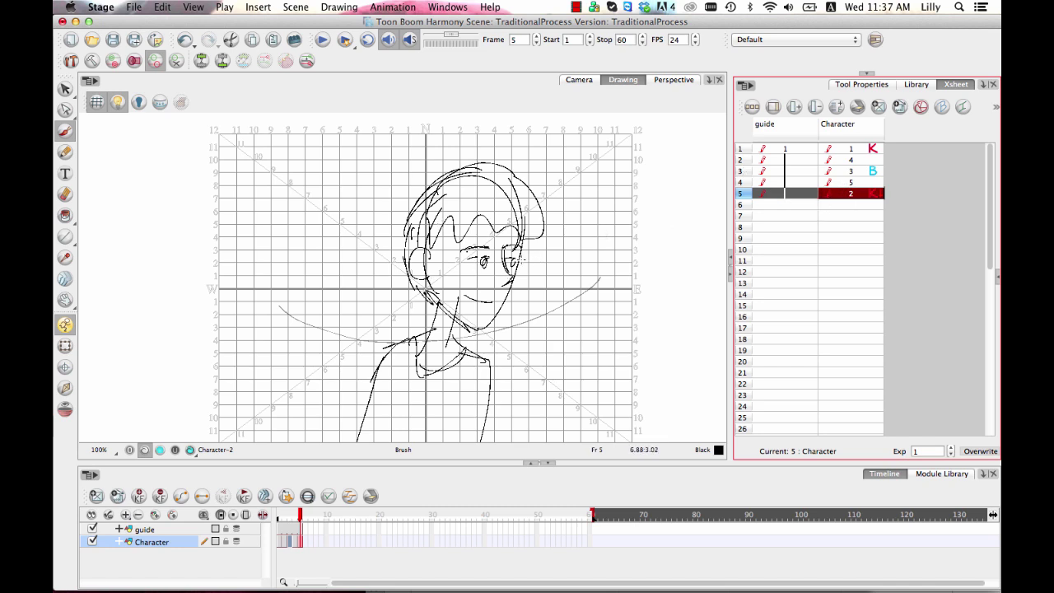
{"action": "left_click", "coordinate": [872, 182]}
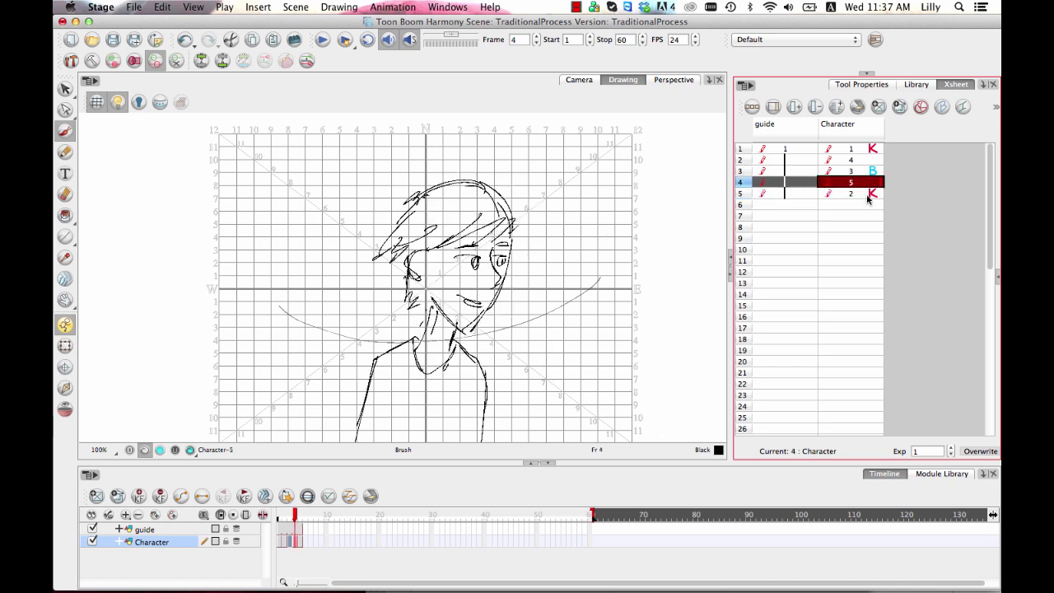
{"action": "left_click", "coordinate": [865, 196]}
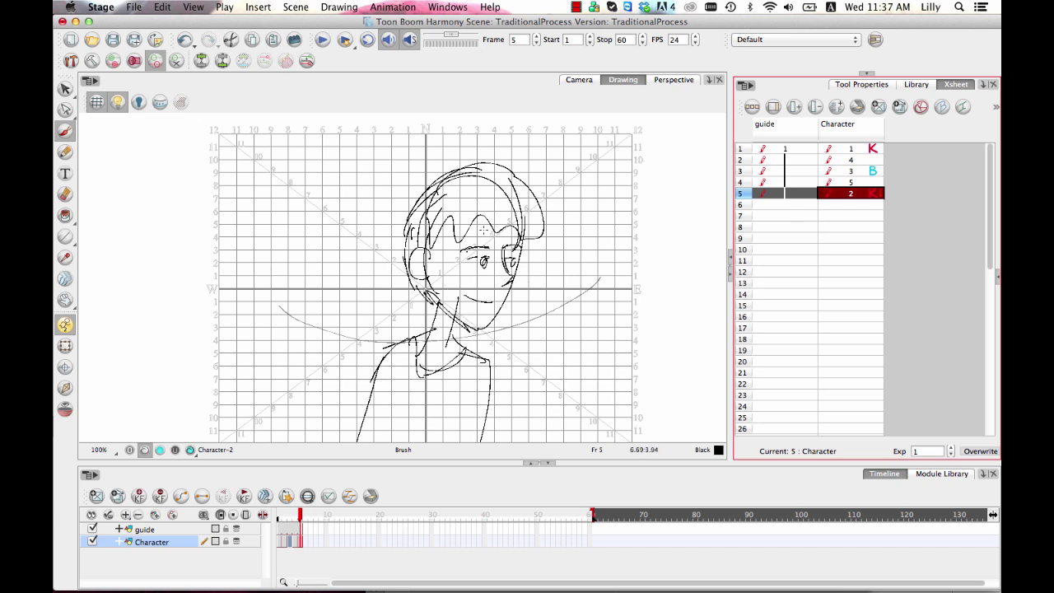
Step: Try extra hair strokes beside the face and above the ear on the frame 5 key drawing, and undo them
{"action": "left_click_drag", "start_coordinate": [519, 230], "coordinate": [537, 253]}
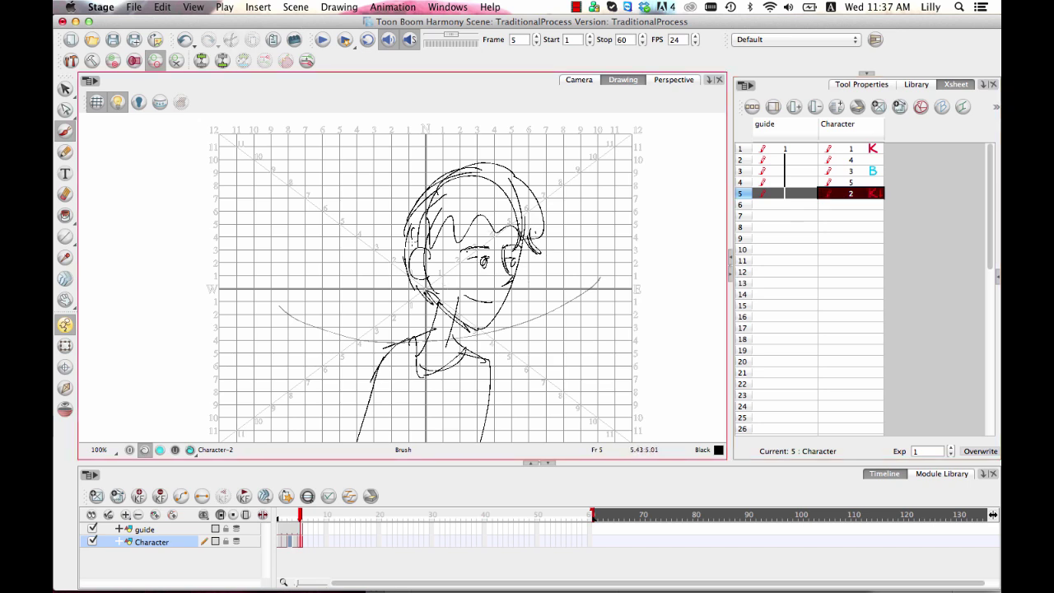
{"action": "mouse_move", "coordinate": [410, 229]}
{"action": "left_mouse_down"}
{"action": "mouse_move", "coordinate": [440, 271]}
{"action": "mouse_move", "coordinate": [448, 246]}
{"action": "left_mouse_up"}
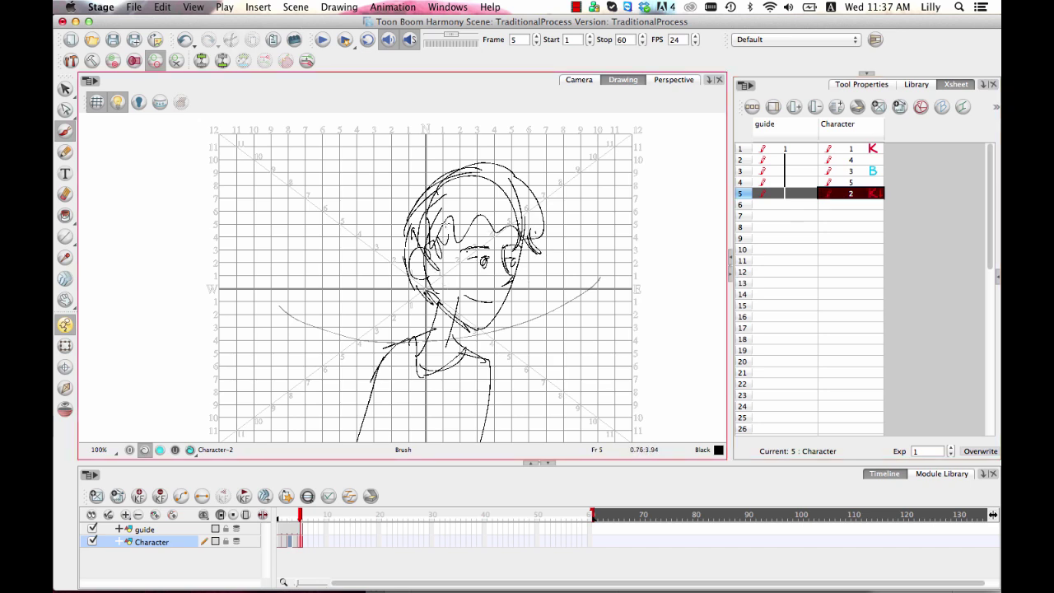
{"action": "left_click", "coordinate": [876, 202]}
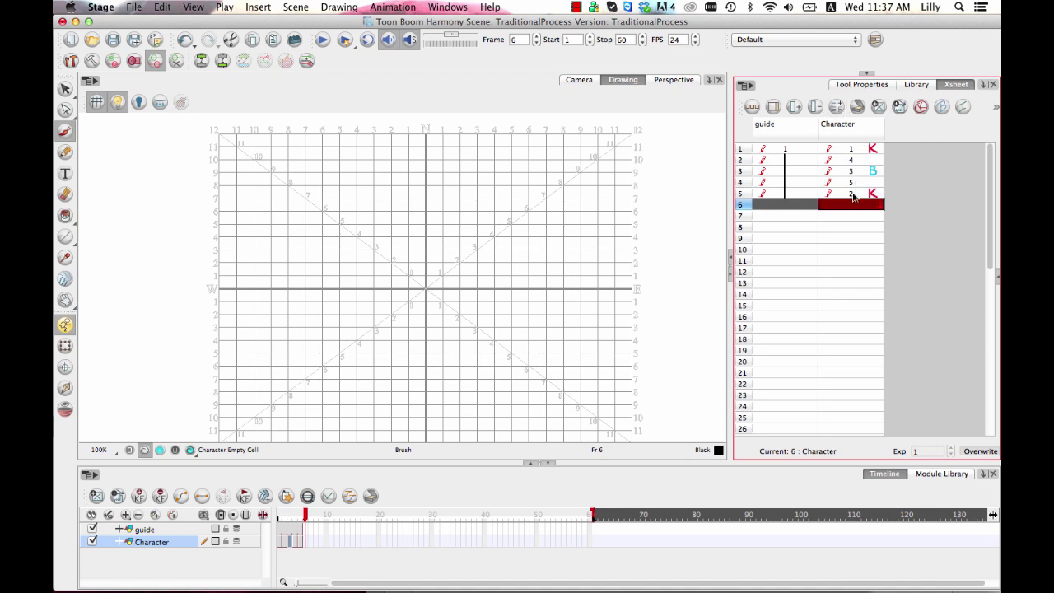
{"action": "left_click", "coordinate": [867, 193]}
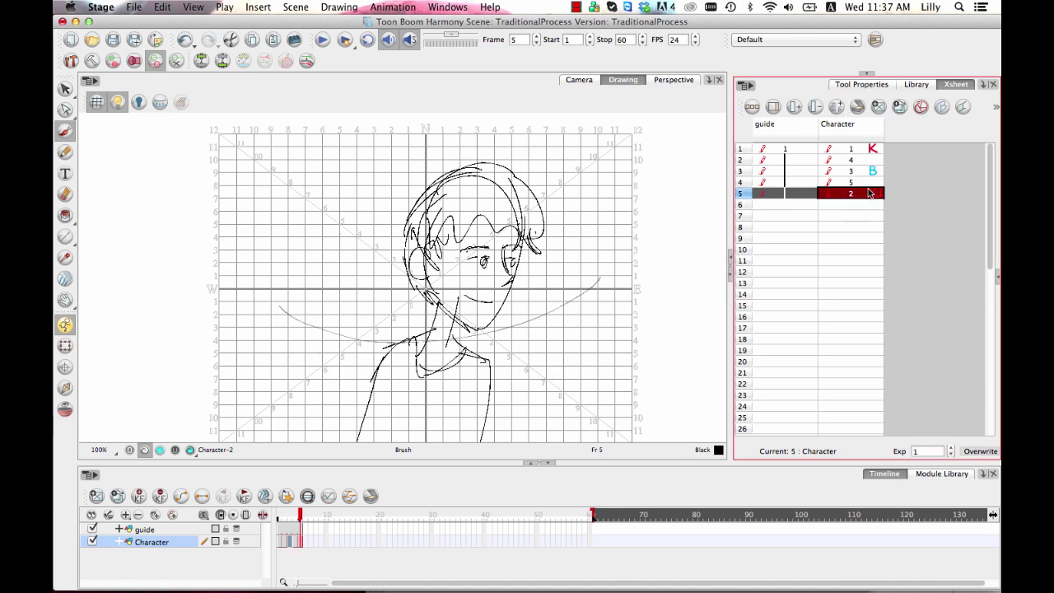
{"action": "key", "text": "super+z"}
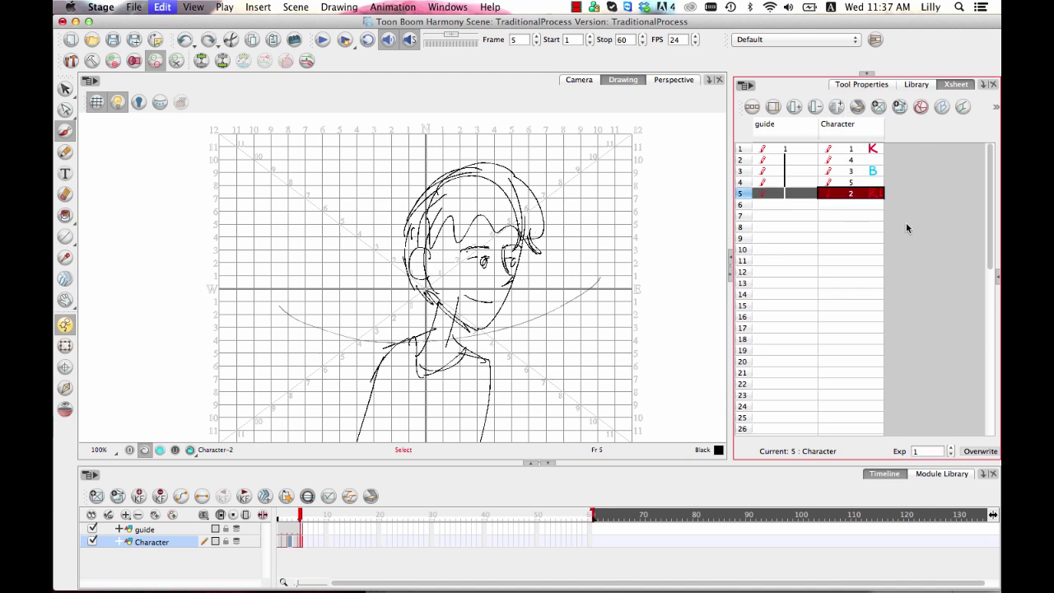
{"action": "key", "text": "super+z"}
{"action": "key", "text": "super+z"}
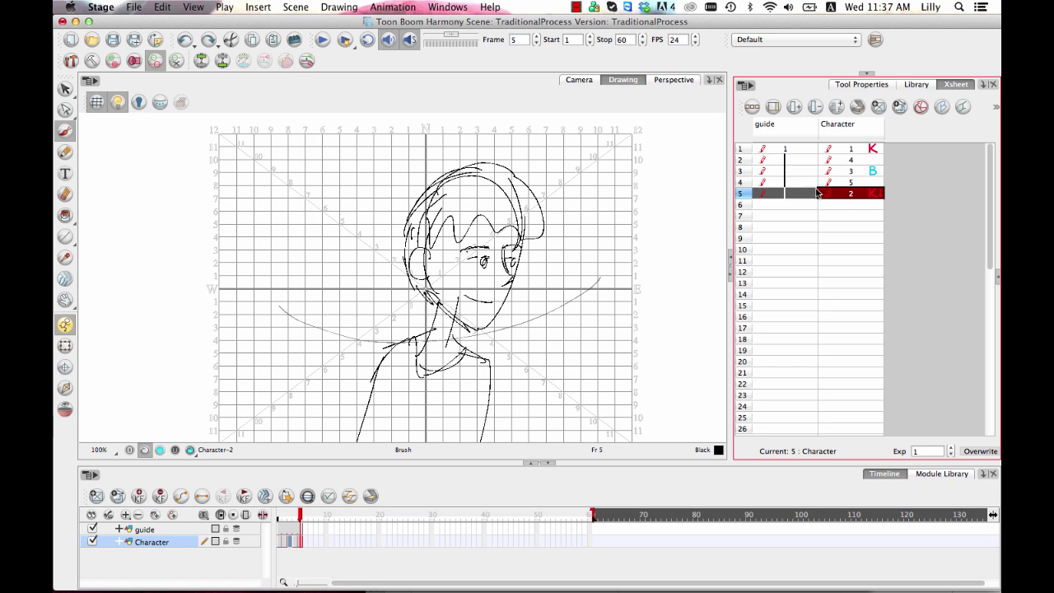
Step: Move the key drawing from frame 5 to frame 6 in the Character column and create a new drawing at frame 5
{"action": "left_click_drag", "start_coordinate": [824, 194], "coordinate": [826, 211]}
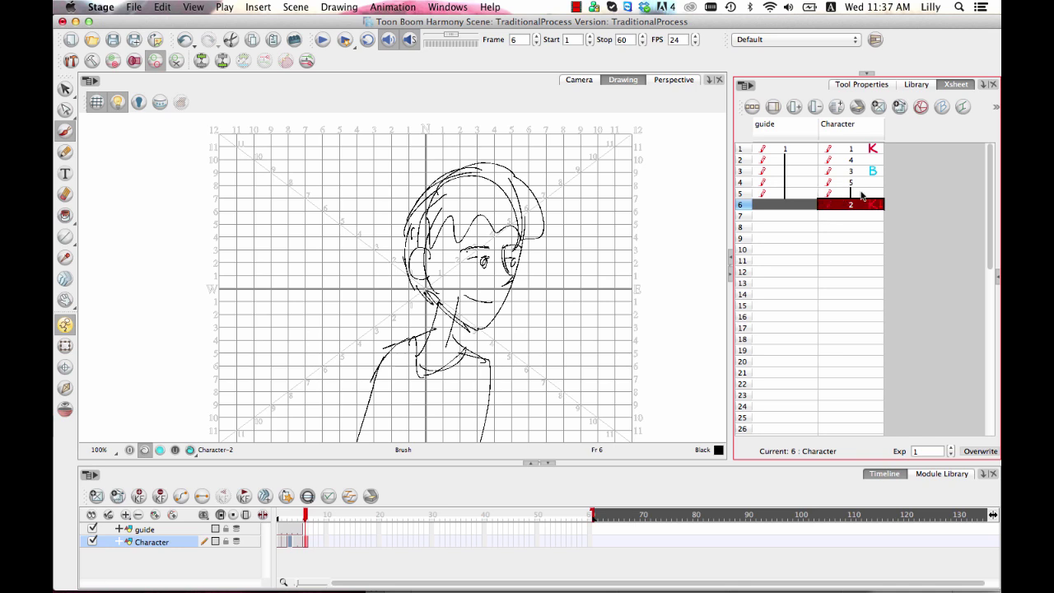
{"action": "left_click", "coordinate": [859, 193]}
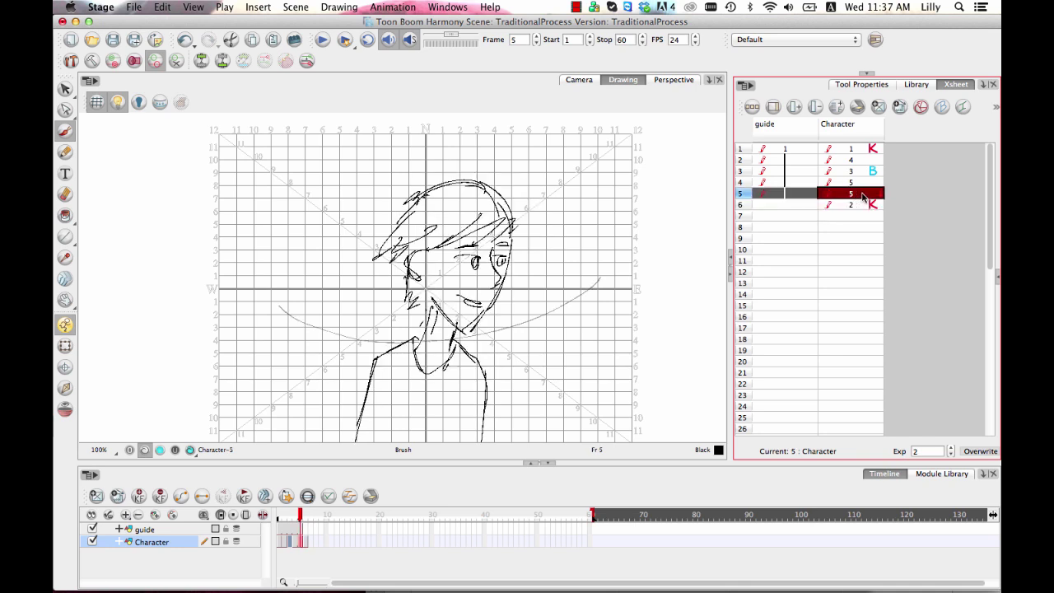
{"action": "left_click", "coordinate": [880, 107]}
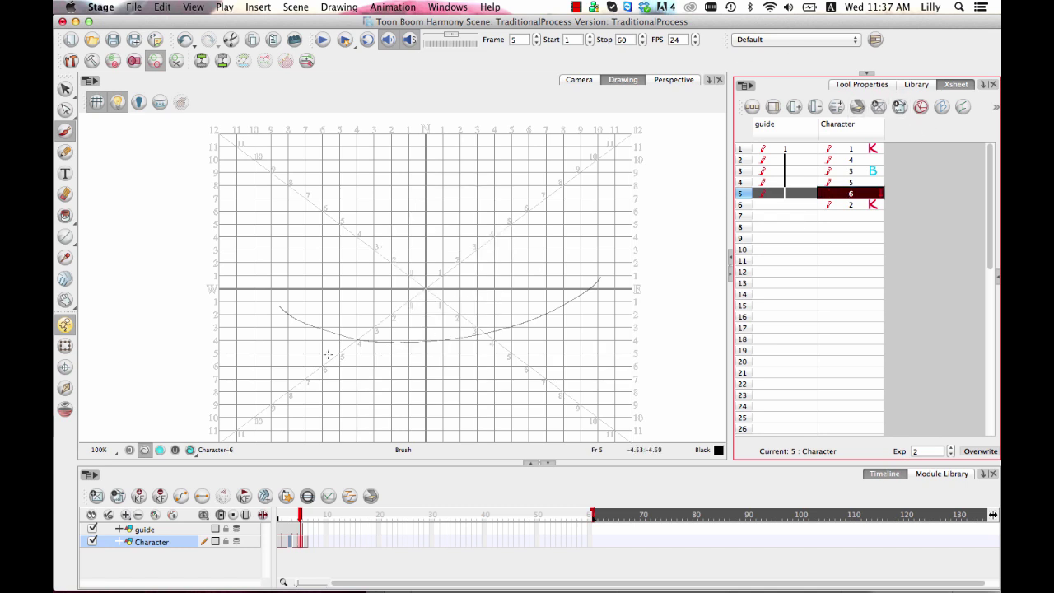
Step: Turn on Onion Skin and sketch the frame 5 in-between's jawline, skull outline, hair, fringe and nose between the neighbouring poses
{"action": "left_click", "coordinate": [65, 408]}
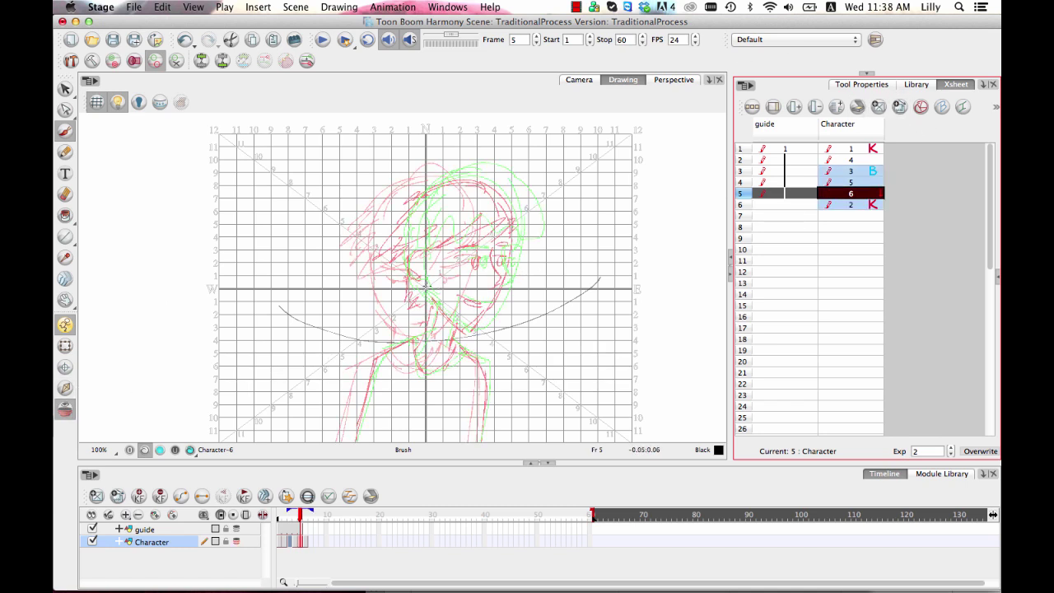
{"action": "mouse_move", "coordinate": [436, 307]}
{"action": "left_mouse_down"}
{"action": "mouse_move", "coordinate": [467, 329]}
{"action": "mouse_move", "coordinate": [511, 271]}
{"action": "left_mouse_up"}
{"action": "left_click_drag", "start_coordinate": [497, 213], "coordinate": [534, 247]}
{"action": "mouse_move", "coordinate": [412, 194]}
{"action": "left_mouse_down"}
{"action": "mouse_move", "coordinate": [485, 172]}
{"action": "mouse_move", "coordinate": [534, 217]}
{"action": "mouse_move", "coordinate": [396, 232]}
{"action": "mouse_move", "coordinate": [403, 270]}
{"action": "left_mouse_up"}
{"action": "mouse_move", "coordinate": [491, 214]}
{"action": "left_mouse_down"}
{"action": "mouse_move", "coordinate": [450, 267]}
{"action": "mouse_move", "coordinate": [503, 288]}
{"action": "left_mouse_up"}
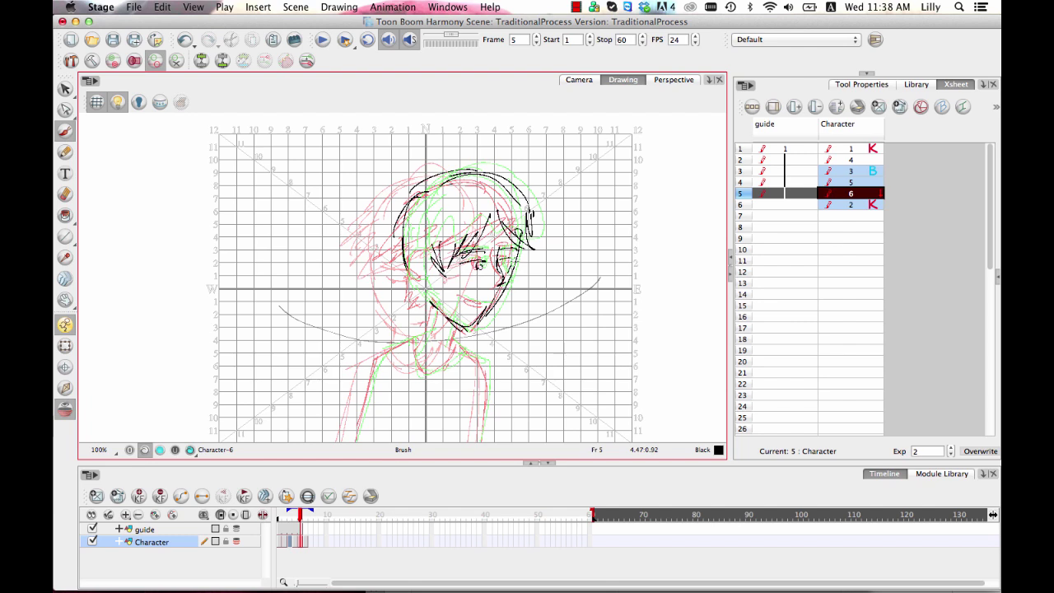
Step: Sketch the far eye, mouth, ear, neck, shoulders and torso on the frame 5 in-between
{"action": "left_click_drag", "start_coordinate": [516, 258], "coordinate": [505, 268]}
{"action": "mouse_move", "coordinate": [427, 265]}
{"action": "left_mouse_down"}
{"action": "mouse_move", "coordinate": [423, 340]}
{"action": "mouse_move", "coordinate": [486, 360]}
{"action": "mouse_move", "coordinate": [474, 442]}
{"action": "left_mouse_up"}
{"action": "mouse_move", "coordinate": [425, 324]}
{"action": "left_mouse_down"}
{"action": "mouse_move", "coordinate": [366, 400]}
{"action": "mouse_move", "coordinate": [359, 442]}
{"action": "left_mouse_up"}
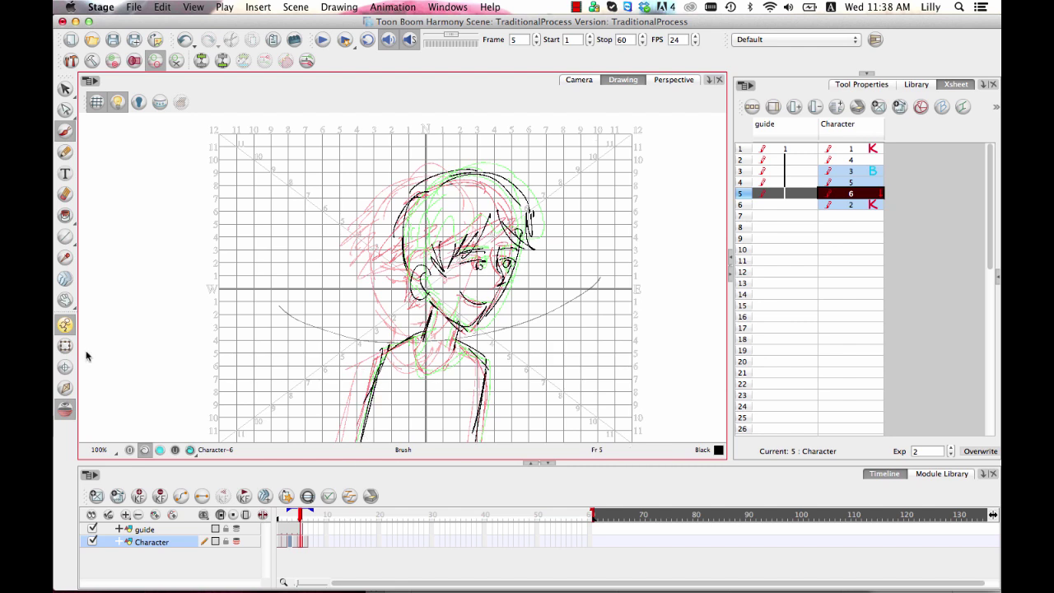
Step: Turn off Onion Skin and flip through the Character drawings from frame 1 to 6, comparing frames 5 and 6
{"action": "key", "text": "alt+o"}
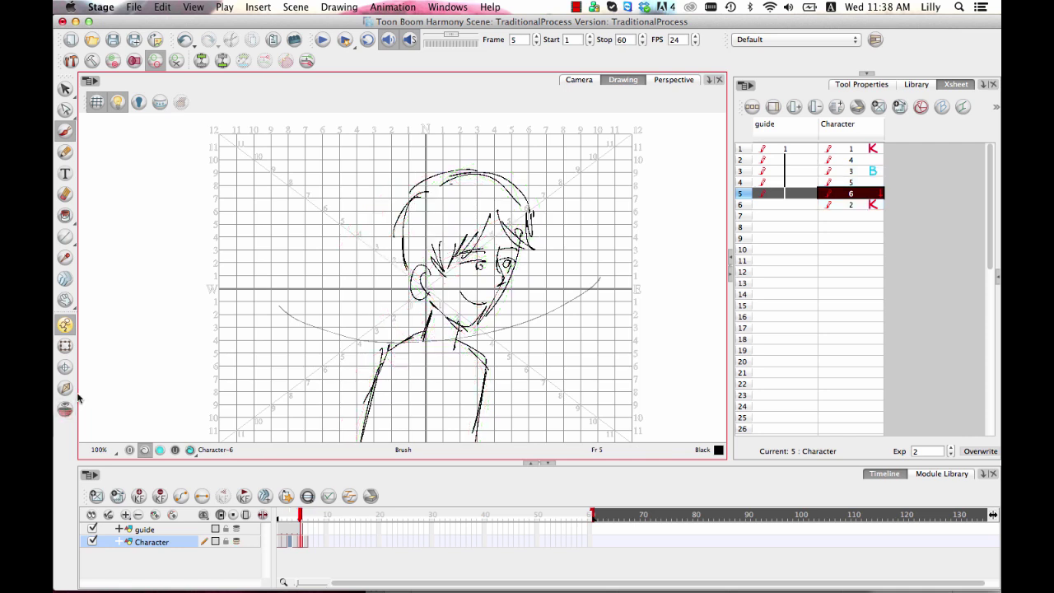
{"action": "left_click", "coordinate": [862, 186]}
{"action": "left_click", "coordinate": [873, 195]}
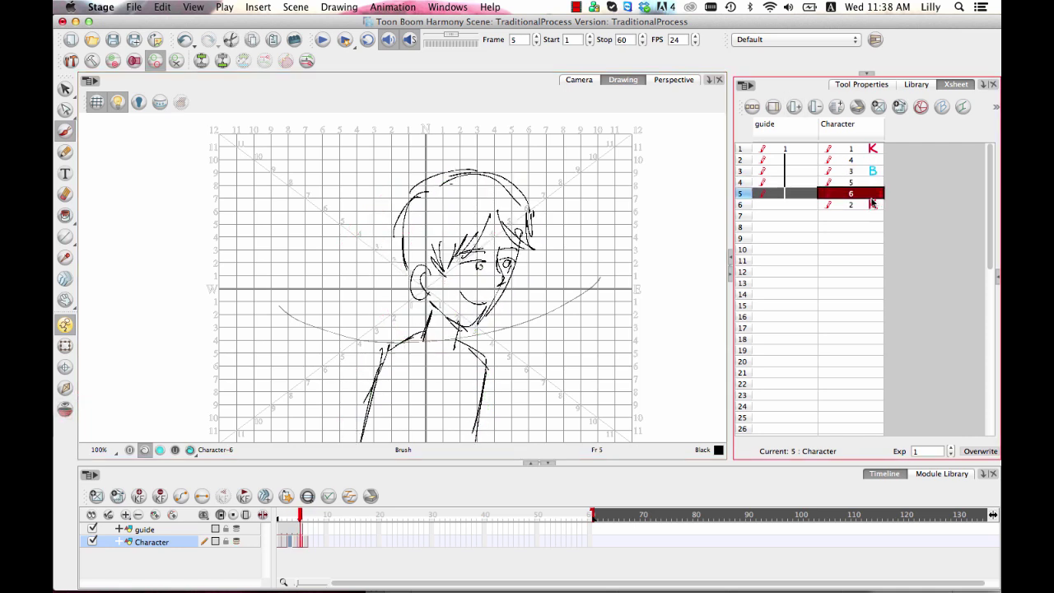
{"action": "left_click", "coordinate": [873, 206]}
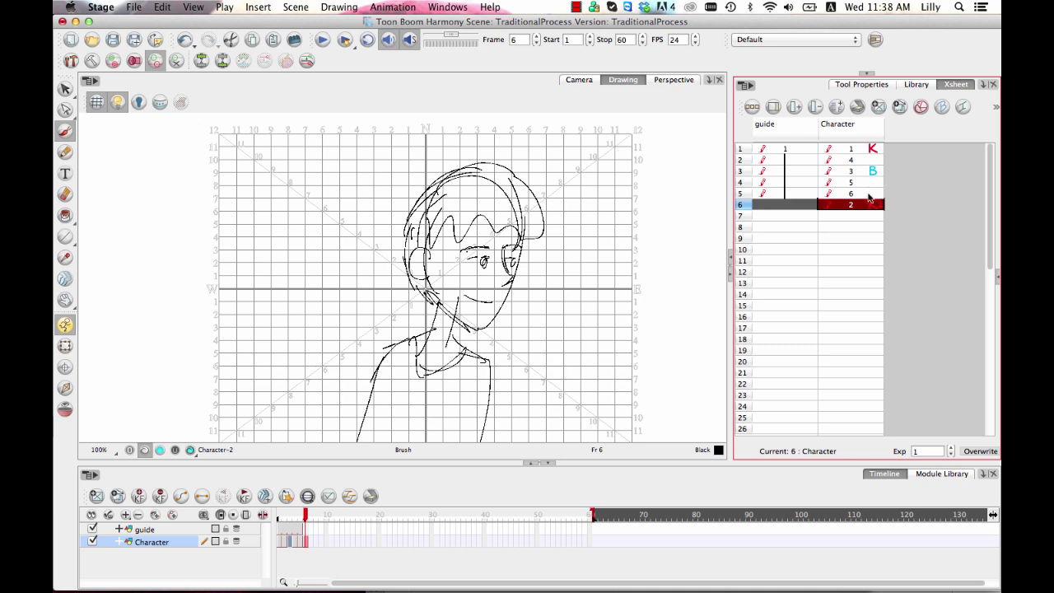
{"action": "left_click", "coordinate": [871, 194]}
{"action": "left_click", "coordinate": [863, 183]}
{"action": "left_click", "coordinate": [854, 149]}
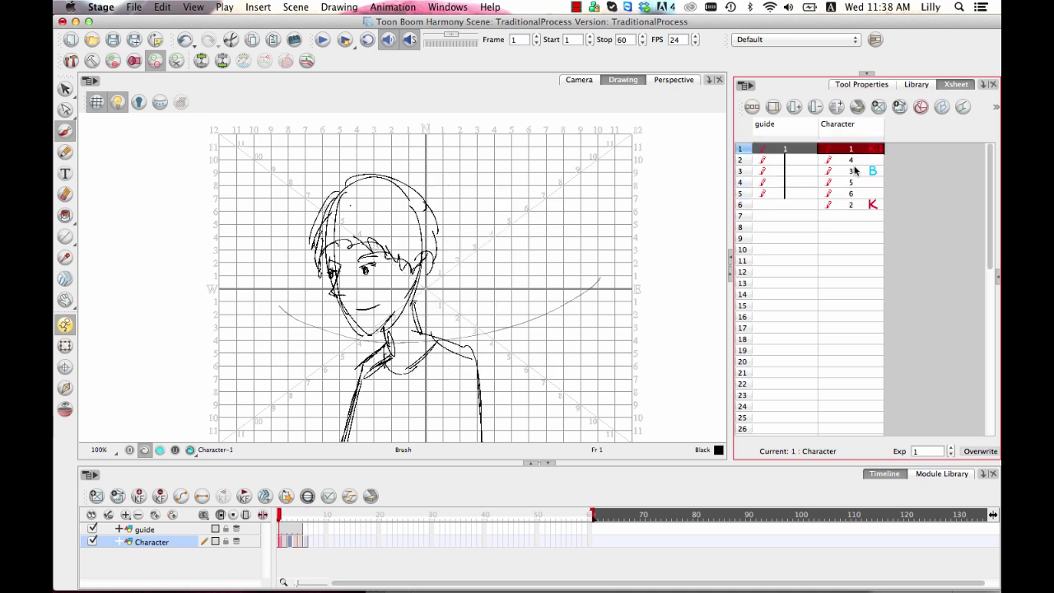
{"action": "left_click", "coordinate": [863, 169]}
{"action": "left_click", "coordinate": [862, 182]}
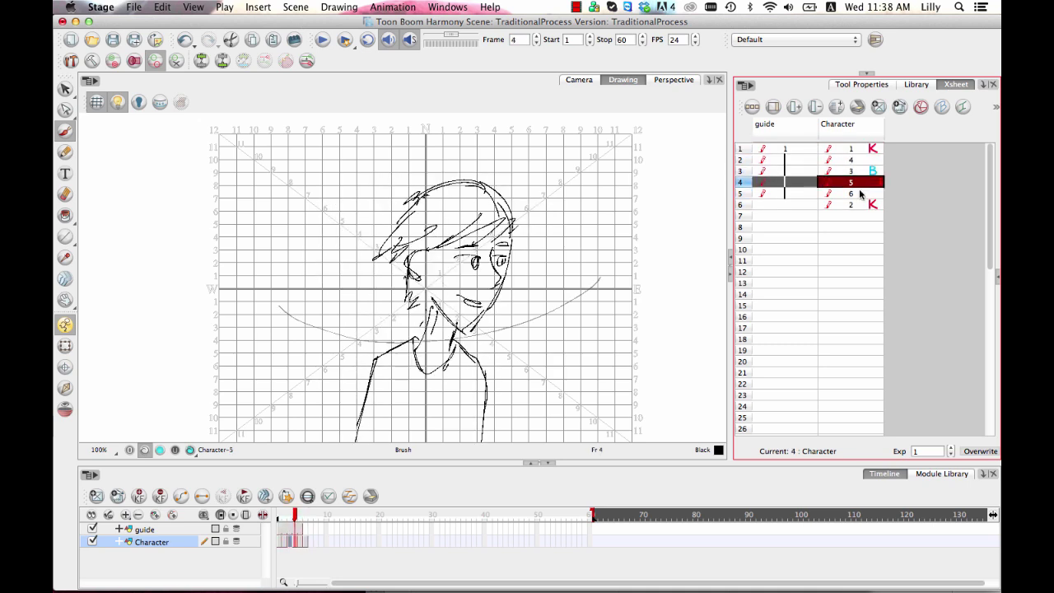
{"action": "left_click", "coordinate": [861, 193]}
{"action": "left_click", "coordinate": [862, 205]}
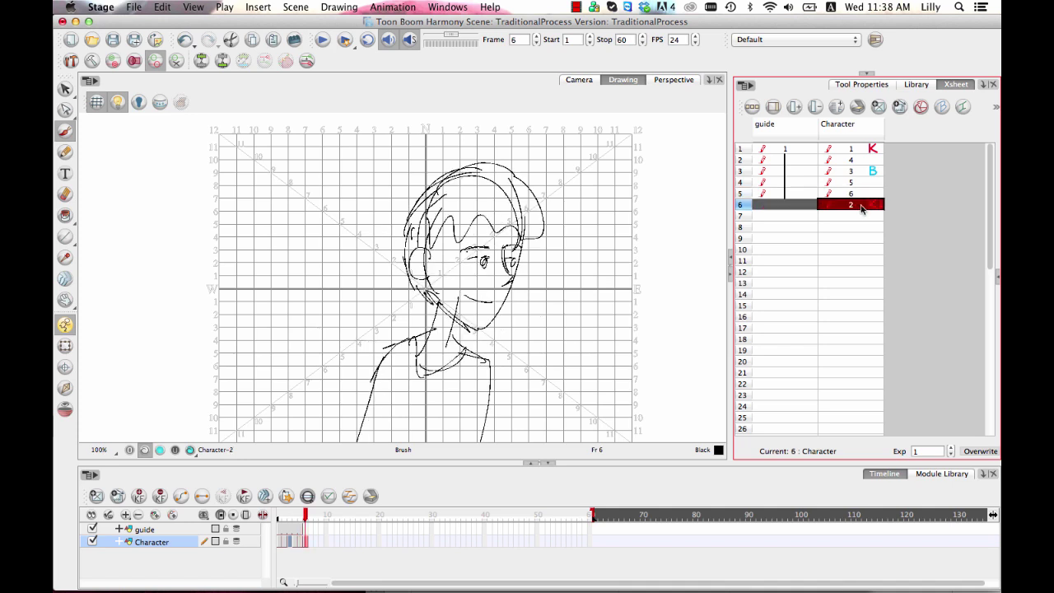
{"action": "left_click", "coordinate": [862, 196]}
{"action": "left_click", "coordinate": [860, 204]}
{"action": "left_click", "coordinate": [851, 194]}
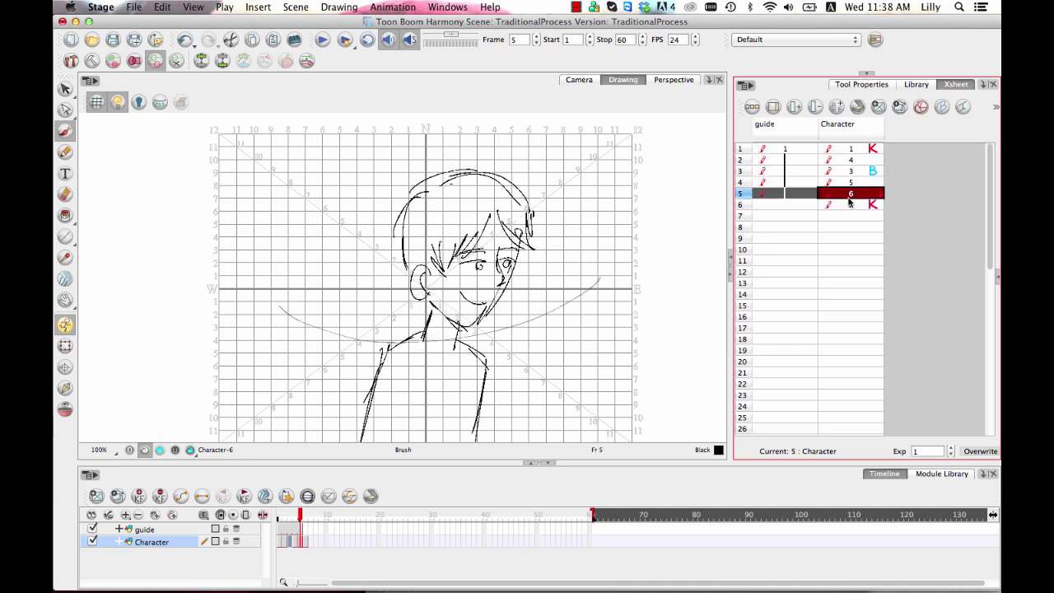
Step: Turn on Onion Skin for the frame 5 drawing, shift the head strokes slightly right and adjust the neck stroke
{"action": "left_click", "coordinate": [852, 206]}
{"action": "left_click", "coordinate": [853, 195]}
{"action": "left_click", "coordinate": [66, 88]}
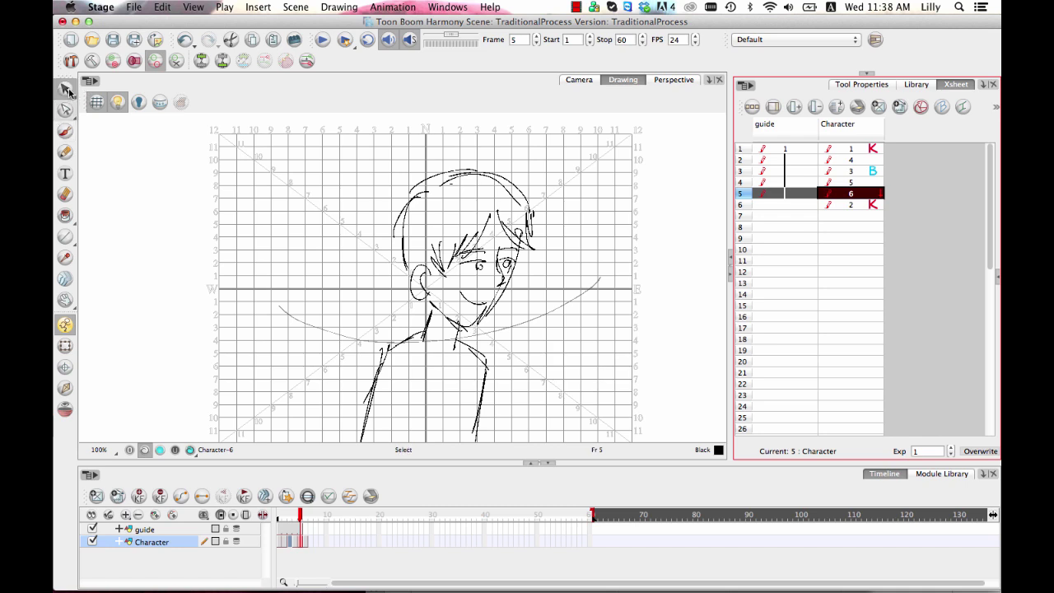
{"action": "left_click", "coordinate": [65, 409]}
{"action": "mouse_move", "coordinate": [572, 189]}
{"action": "left_mouse_down"}
{"action": "mouse_move", "coordinate": [518, 126]}
{"action": "mouse_move", "coordinate": [404, 172]}
{"action": "mouse_move", "coordinate": [381, 278]}
{"action": "mouse_move", "coordinate": [415, 307]}
{"action": "mouse_move", "coordinate": [448, 303]}
{"action": "mouse_move", "coordinate": [466, 333]}
{"action": "mouse_move", "coordinate": [494, 328]}
{"action": "left_mouse_up"}
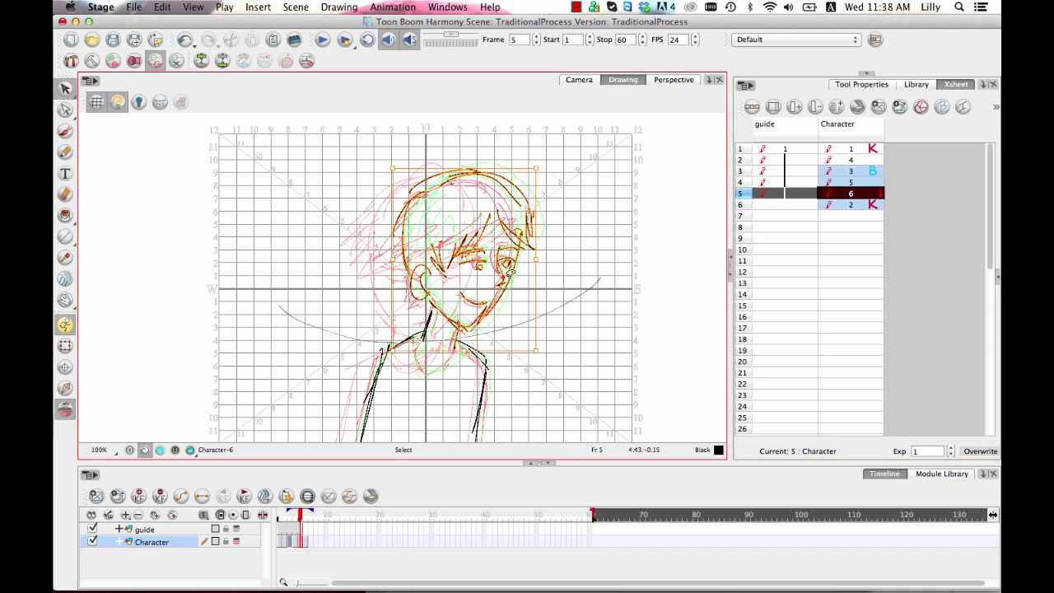
{"action": "left_click_drag", "start_coordinate": [513, 261], "coordinate": [524, 260]}
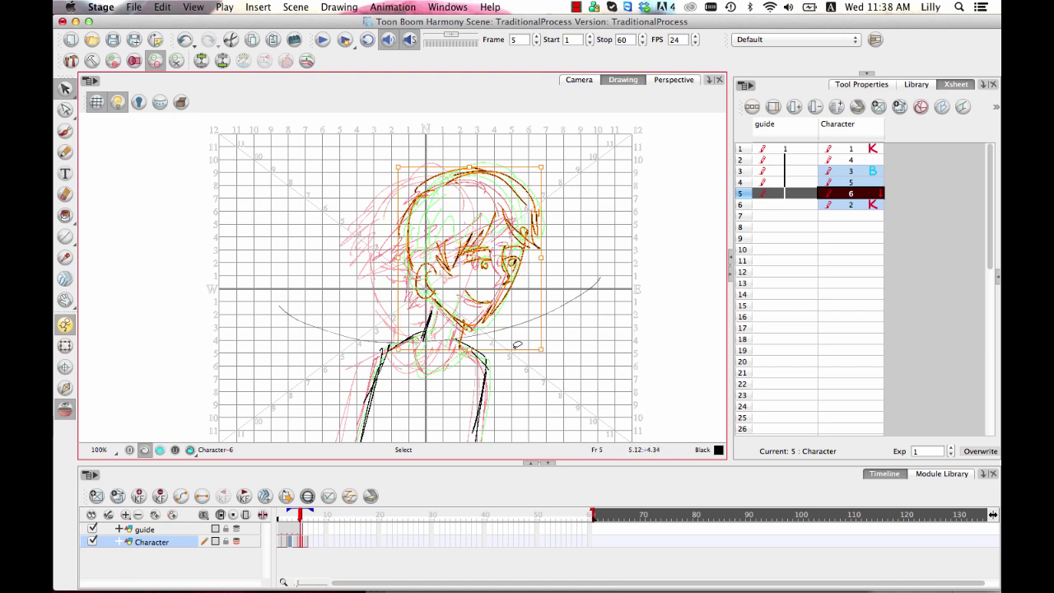
{"action": "left_click", "coordinate": [599, 264]}
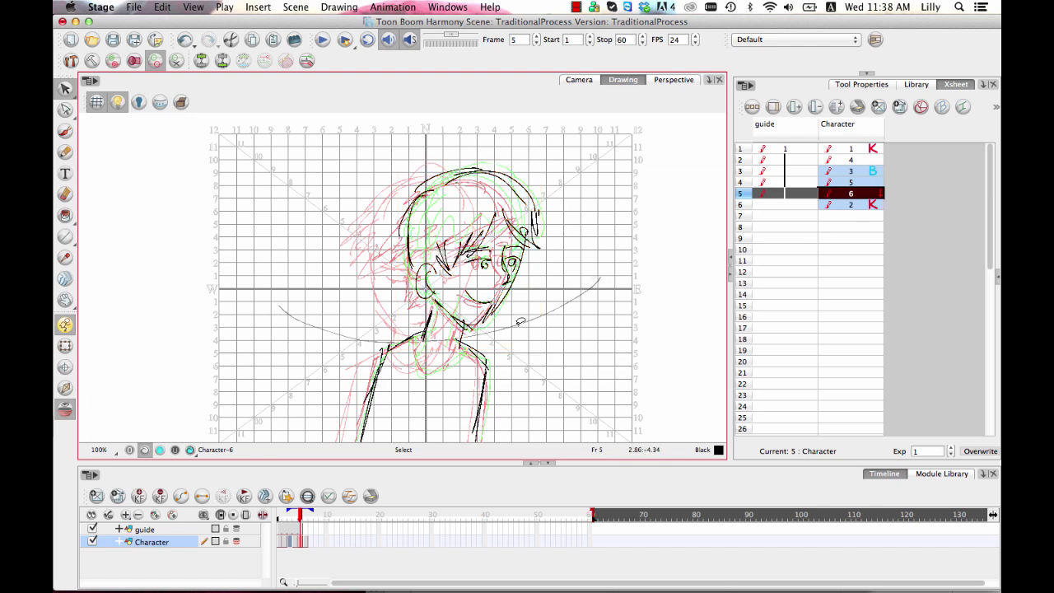
{"action": "mouse_move", "coordinate": [455, 332]}
{"action": "left_mouse_down"}
{"action": "mouse_move", "coordinate": [476, 341]}
{"action": "mouse_move", "coordinate": [456, 333]}
{"action": "left_mouse_up"}
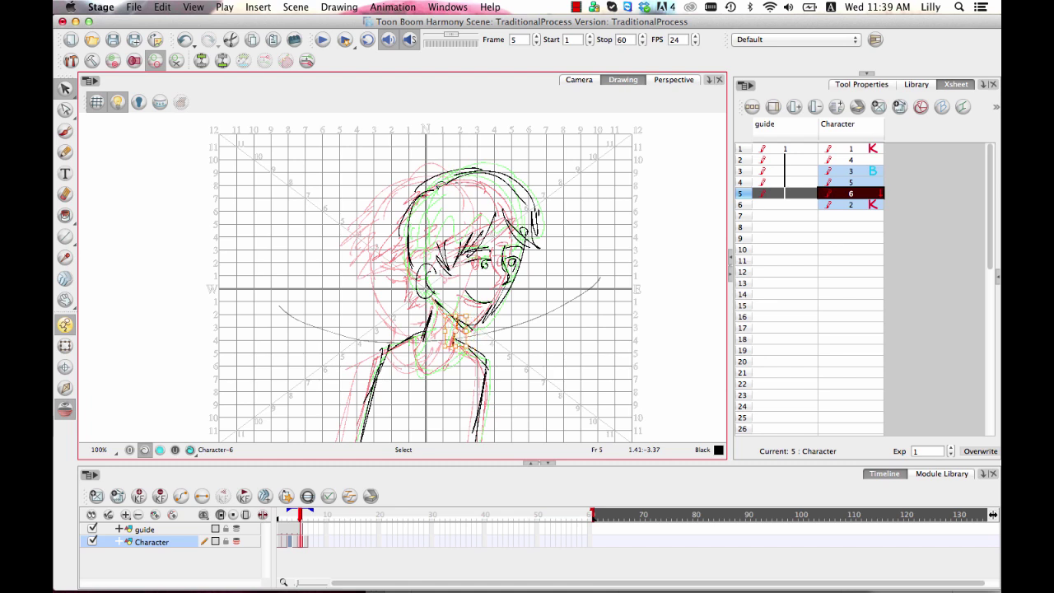
{"action": "left_click", "coordinate": [608, 296]}
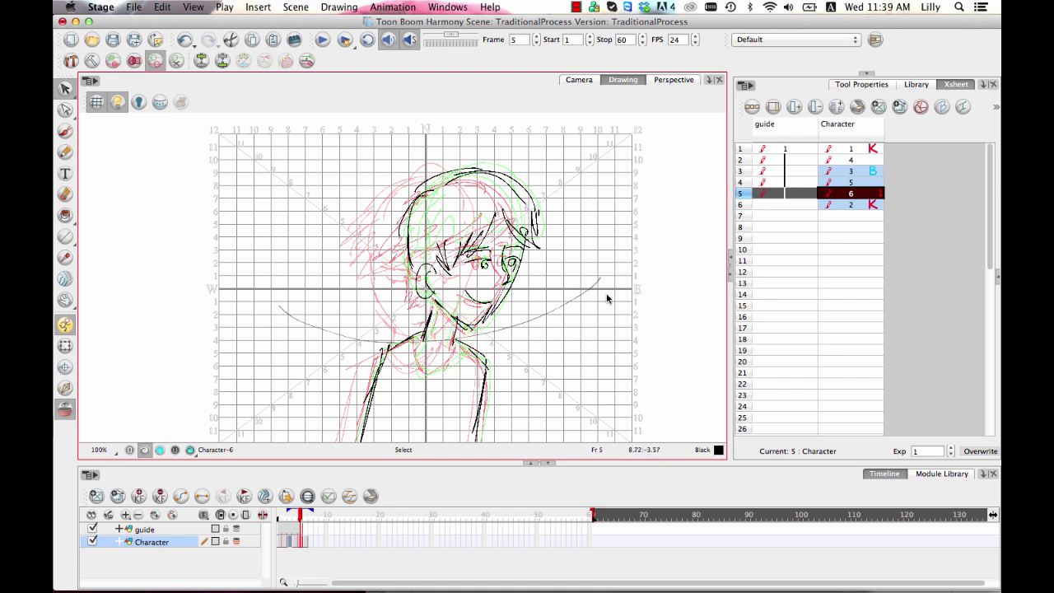
Step: Select the head strokes of the frame 6 key drawing and nudge them slightly left, closer to the frame 5 pose
{"action": "left_click", "coordinate": [874, 182]}
{"action": "left_click", "coordinate": [876, 192]}
{"action": "left_click", "coordinate": [870, 206]}
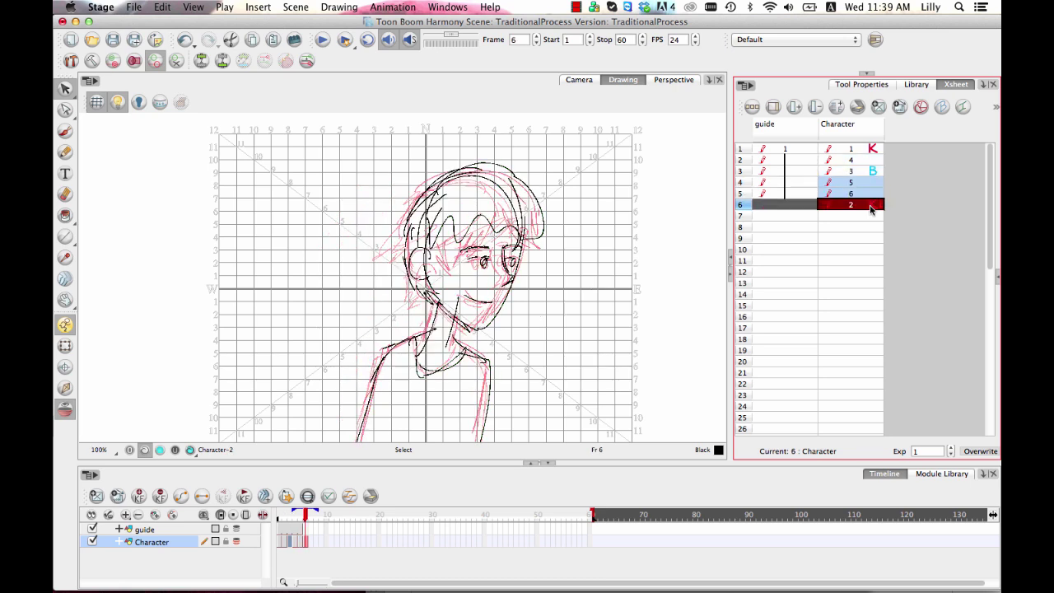
{"action": "mouse_move", "coordinate": [614, 186]}
{"action": "left_mouse_down"}
{"action": "mouse_move", "coordinate": [400, 157]}
{"action": "mouse_move", "coordinate": [420, 307]}
{"action": "mouse_move", "coordinate": [473, 337]}
{"action": "mouse_move", "coordinate": [511, 247]}
{"action": "left_mouse_up"}
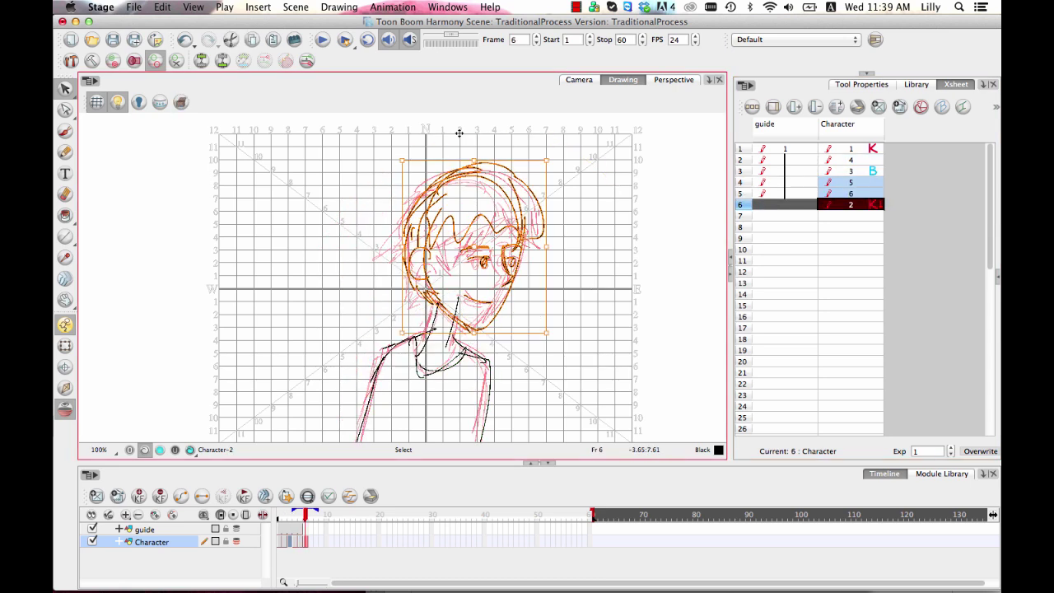
{"action": "key", "text": "Left"}
{"action": "key", "text": "Left"}
{"action": "key", "text": "Left"}
{"action": "key", "text": "Left"}
{"action": "key", "text": "Left"}
{"action": "key", "text": "Left"}
{"action": "key", "text": "Left"}
{"action": "key", "text": "Left"}
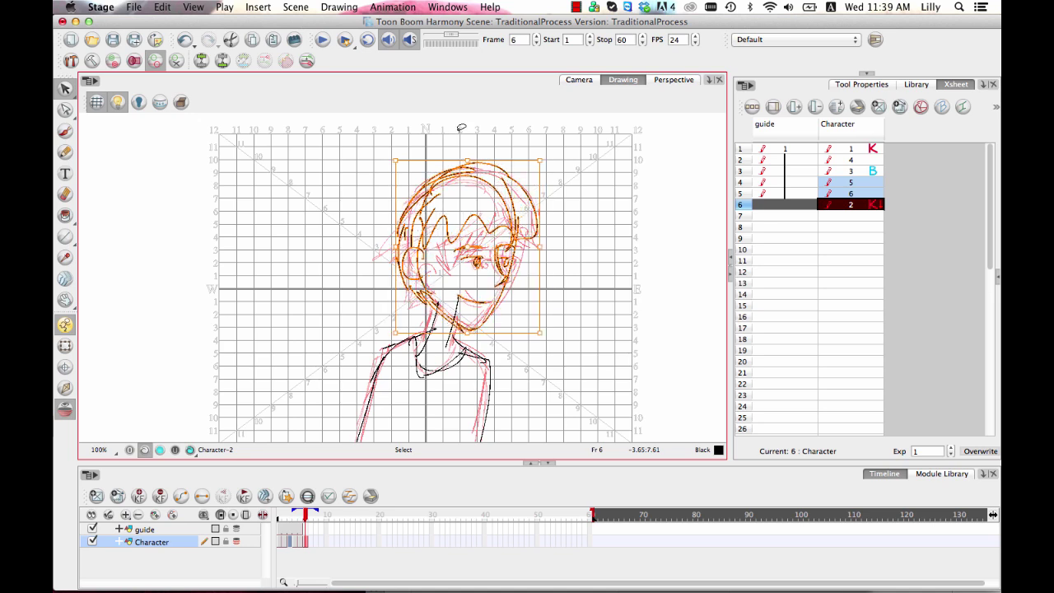
{"action": "left_click", "coordinate": [623, 235]}
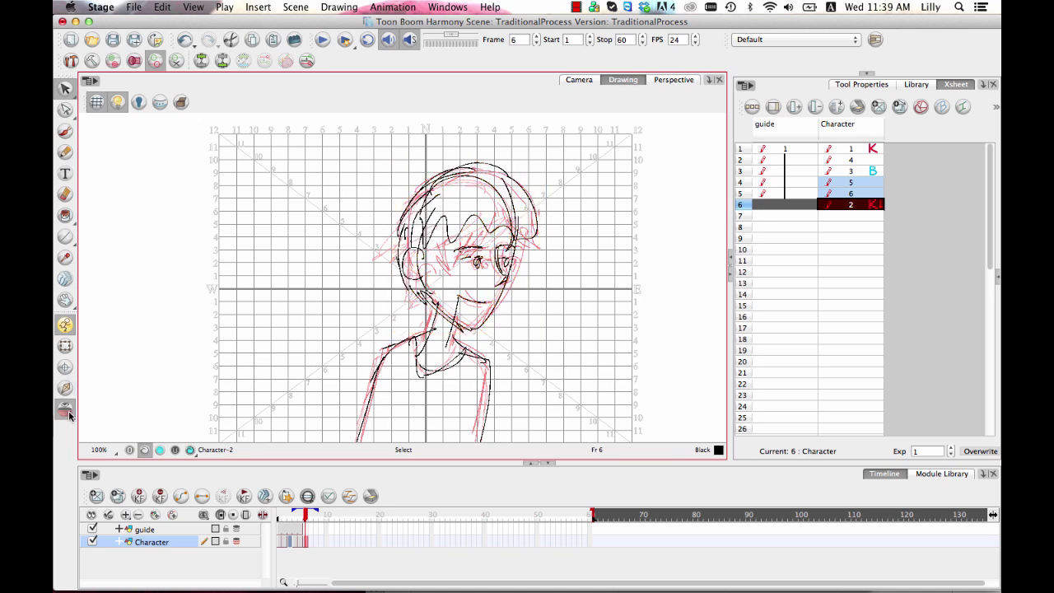
Step: Turn off Onion Skin and compare the Character drawings on frames 4, 5 and 6
{"action": "left_click", "coordinate": [67, 411]}
{"action": "left_click", "coordinate": [865, 200]}
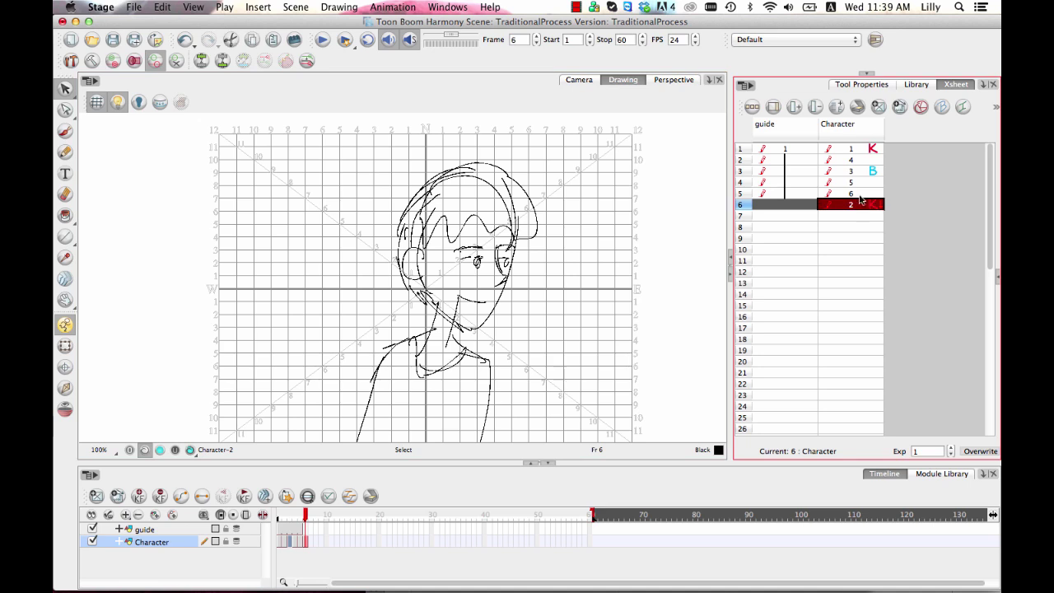
{"action": "left_click", "coordinate": [860, 191]}
{"action": "left_click", "coordinate": [859, 182]}
{"action": "left_click", "coordinate": [858, 193]}
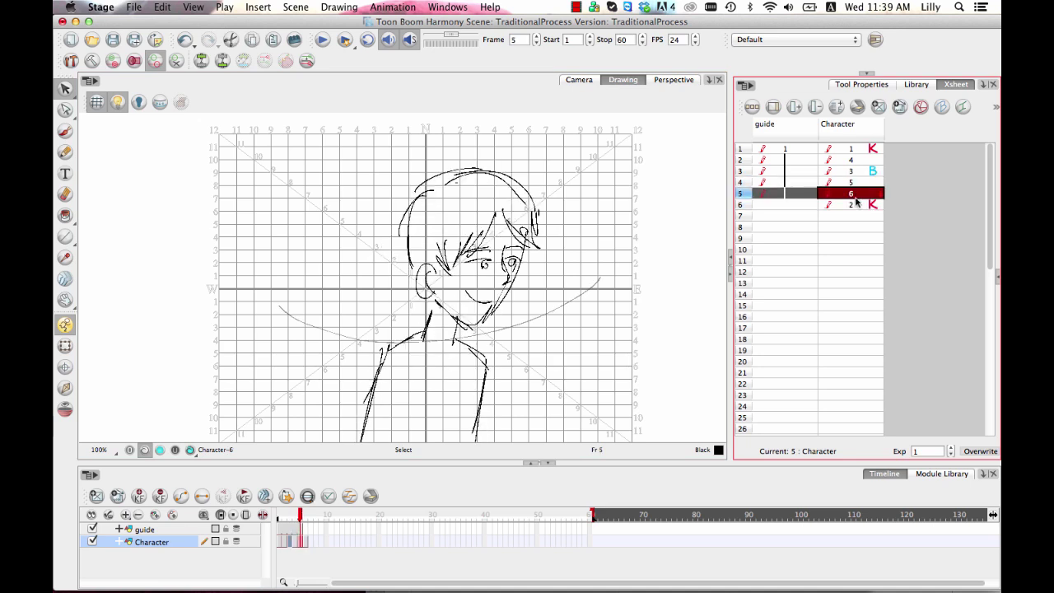
{"action": "left_click", "coordinate": [856, 204]}
{"action": "left_click", "coordinate": [858, 196]}
{"action": "left_click", "coordinate": [857, 205]}
Step: Flip forward and backward through the Character drawings from frame 1 to 6 to check the head turn, ending on frame 1
{"action": "left_click", "coordinate": [844, 149]}
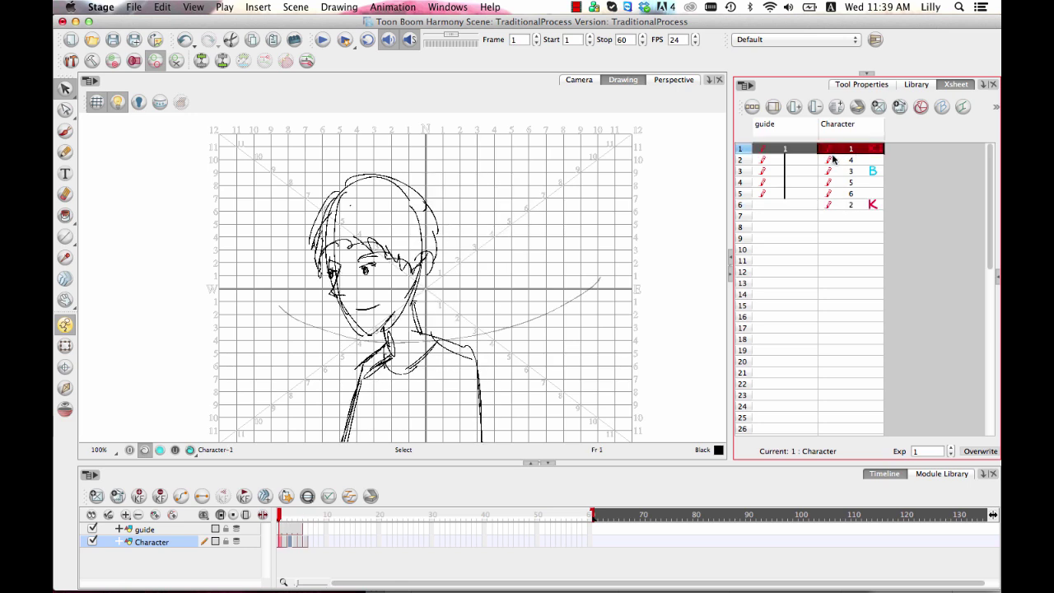
{"action": "key", "text": "shift+period"}
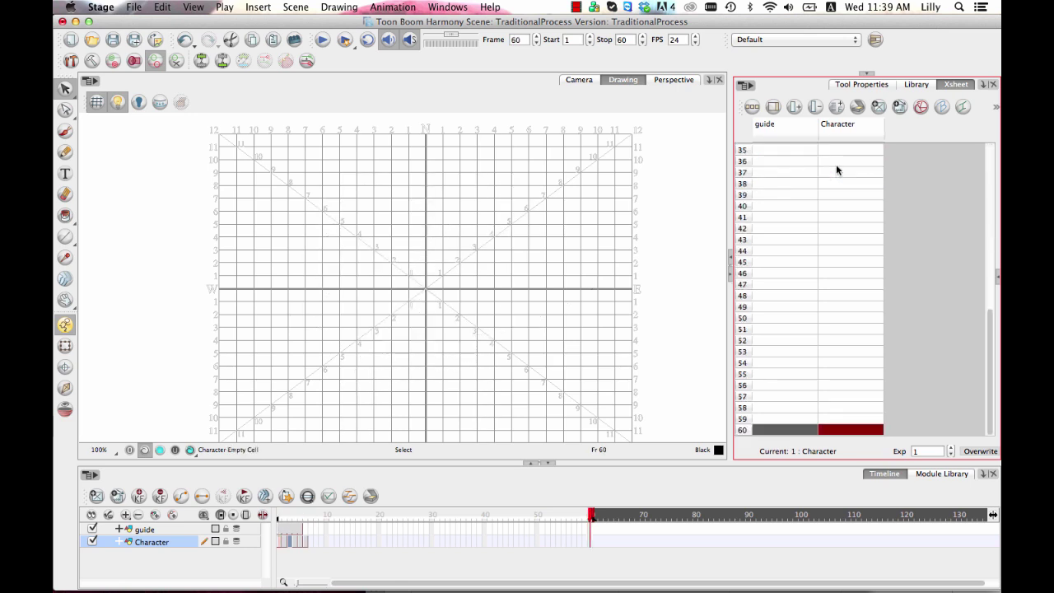
{"action": "scroll", "coordinate": [947, 289], "scroll_direction": "up", "scroll_amount": 15}
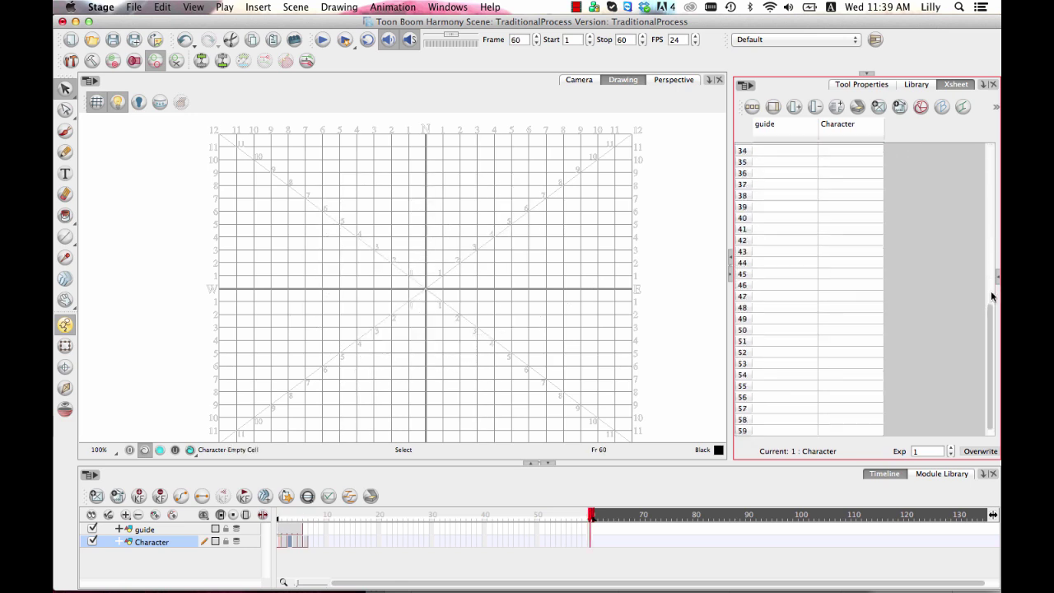
{"action": "left_click", "coordinate": [852, 149]}
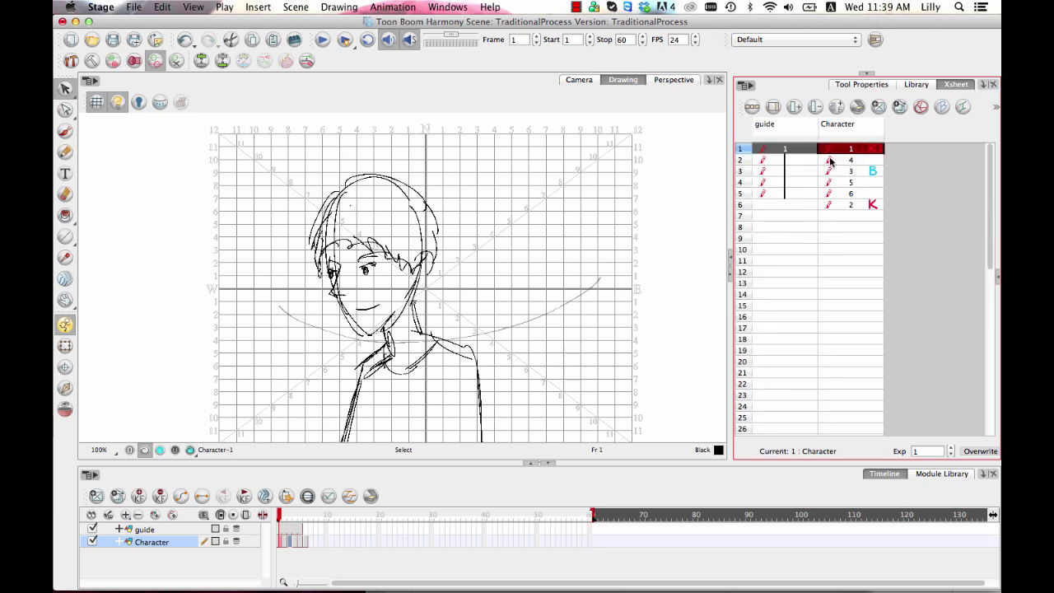
{"action": "key", "text": "period"}
{"action": "key", "text": "period"}
{"action": "key", "text": "period"}
{"action": "key", "text": "period"}
{"action": "key", "text": "period"}
{"action": "key", "text": "period"}
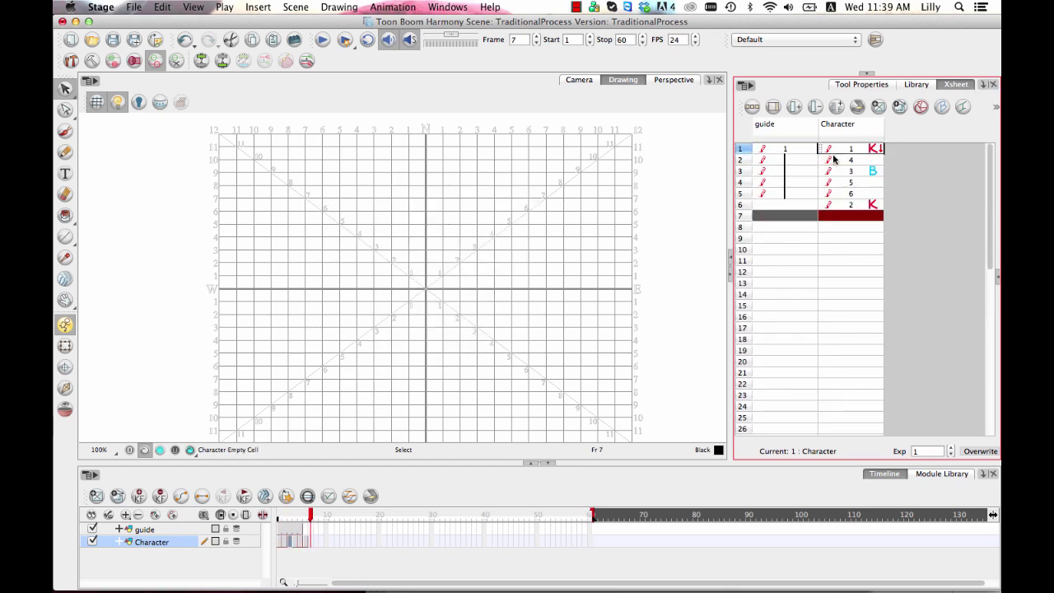
{"action": "key", "text": "comma"}
{"action": "key", "text": "comma"}
{"action": "key", "text": "comma"}
{"action": "key", "text": "comma"}
{"action": "key", "text": "comma"}
{"action": "key", "text": "comma"}
{"action": "key", "text": "comma"}
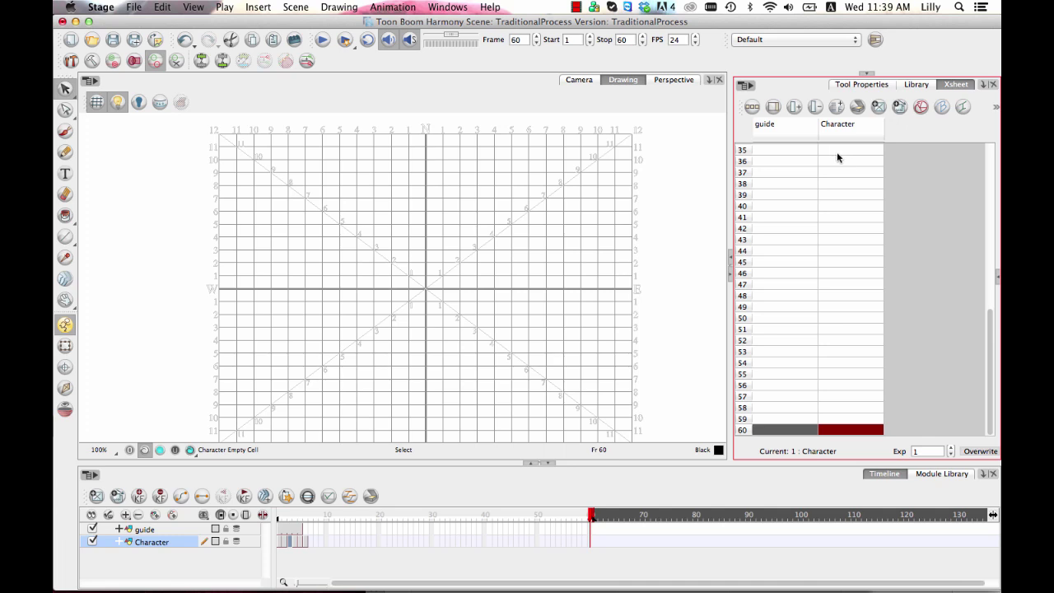
{"action": "key", "text": "period"}
{"action": "key", "text": "period"}
{"action": "key", "text": "period"}
{"action": "key", "text": "period"}
{"action": "key", "text": "period"}
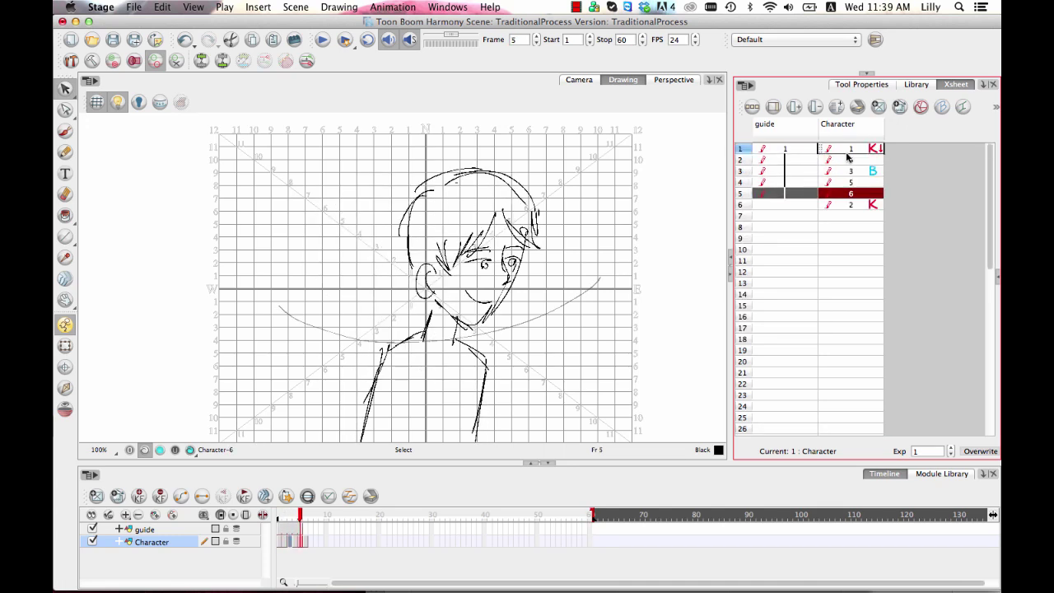
{"action": "key", "text": "period"}
{"action": "key", "text": "comma"}
{"action": "key", "text": "comma"}
{"action": "key", "text": "comma"}
{"action": "key", "text": "comma"}
{"action": "key", "text": "comma"}
{"action": "key", "text": "comma"}
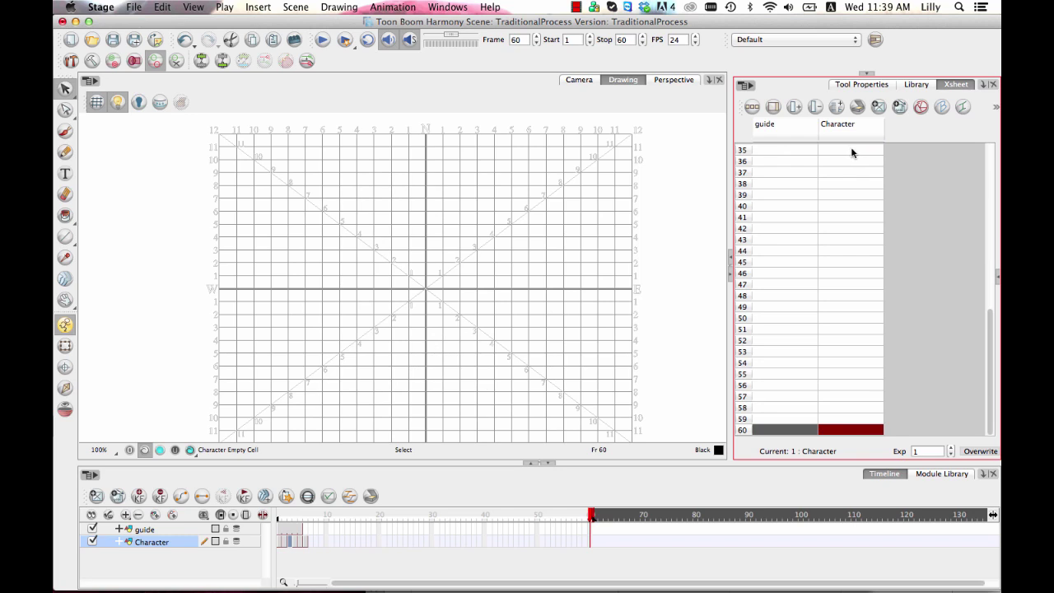
{"action": "key", "text": "period"}
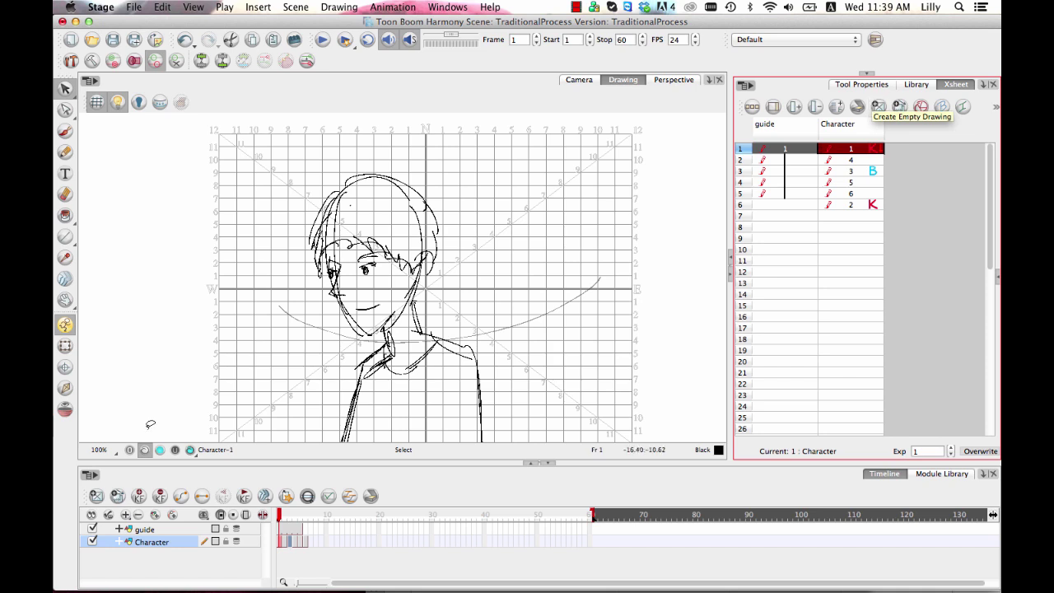
Step: Turn on Onion Skin and send the Character drawings on frames 3 to 5 to the Drawing view
{"action": "left_click", "coordinate": [65, 409]}
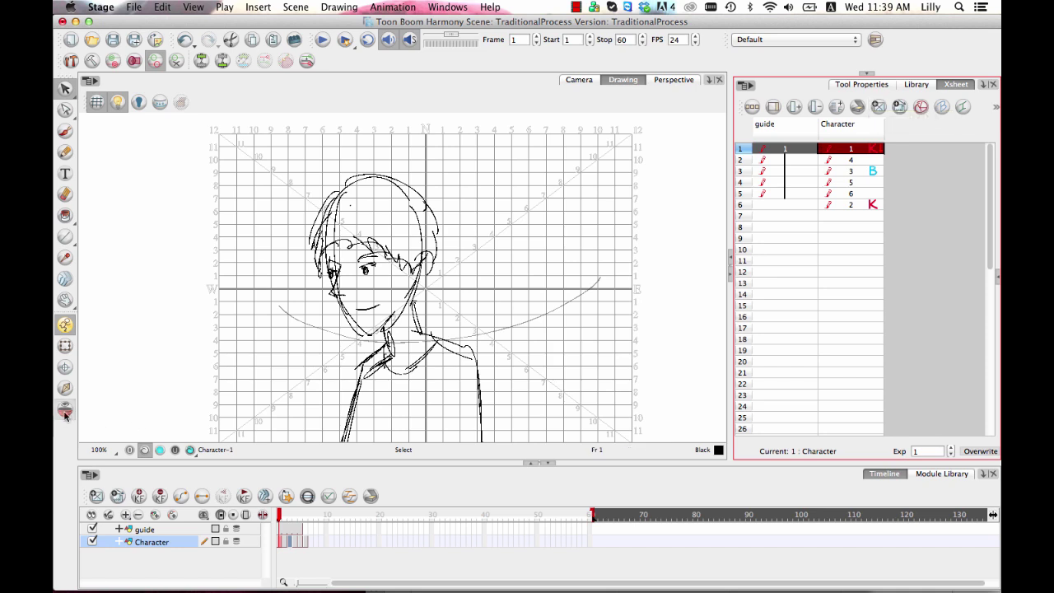
{"action": "left_click", "coordinate": [857, 171]}
{"action": "left_click", "coordinate": [852, 194]}
{"action": "right_click", "coordinate": [852, 193]}
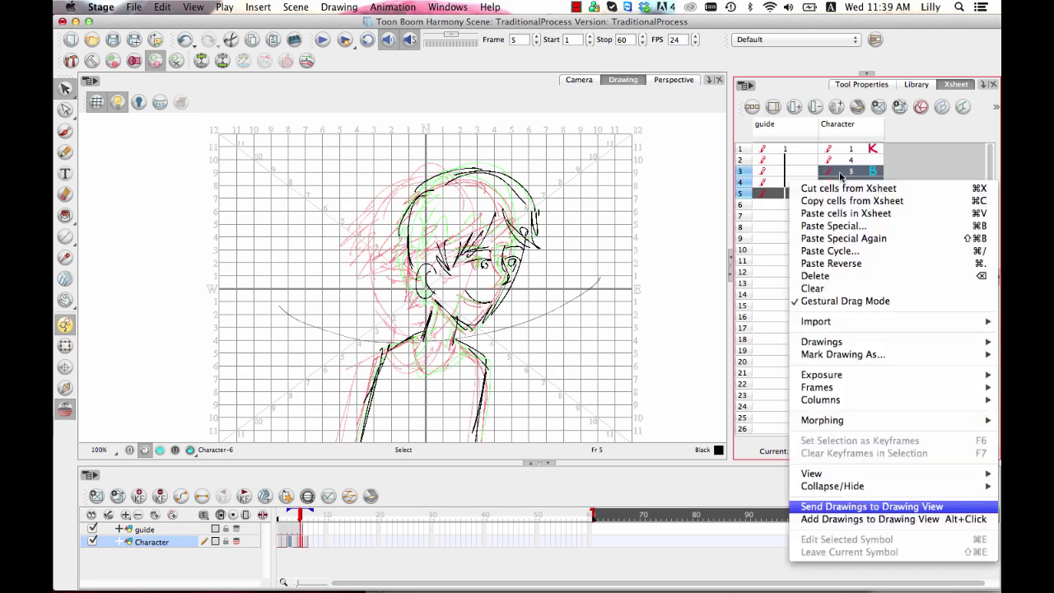
{"action": "left_click", "coordinate": [885, 503]}
{"action": "left_click", "coordinate": [853, 170]}
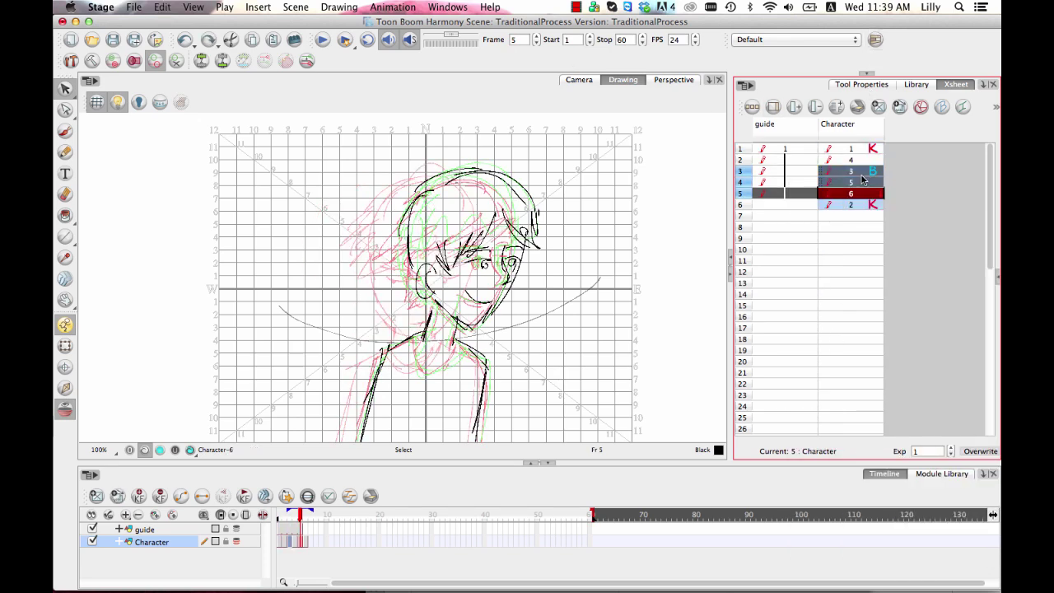
{"action": "right_click", "coordinate": [853, 173]}
{"action": "left_click", "coordinate": [897, 504]}
Step: Go through the drawing thumbnails Character-3, Character-5 and Character-6, and remove all drawings from the Drawing view's list
{"action": "left_click", "coordinate": [694, 152]}
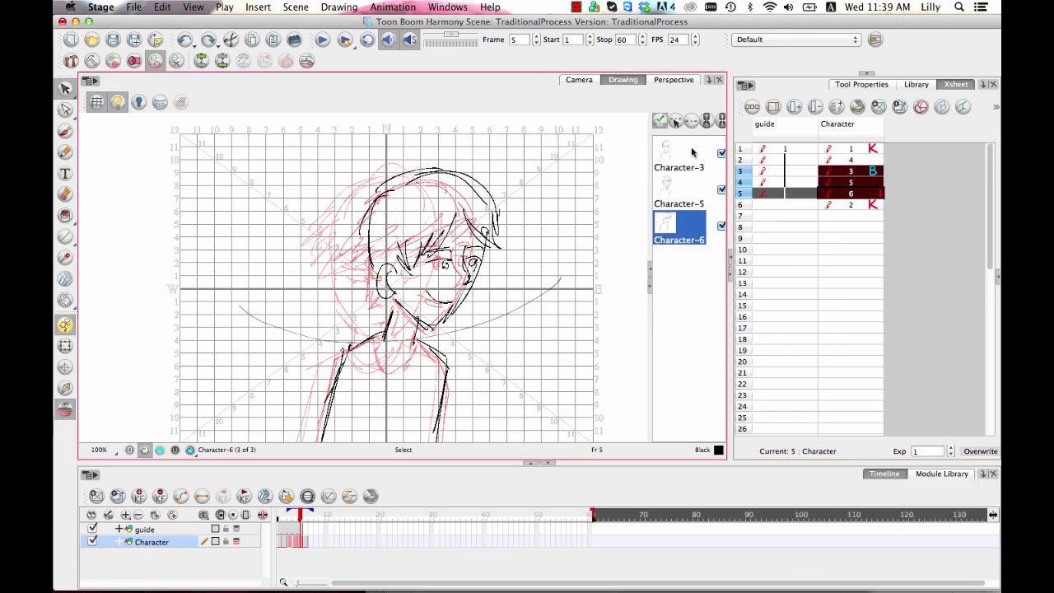
{"action": "left_click", "coordinate": [691, 151]}
{"action": "left_click", "coordinate": [692, 198]}
{"action": "left_click", "coordinate": [691, 239]}
{"action": "right_click", "coordinate": [691, 232]}
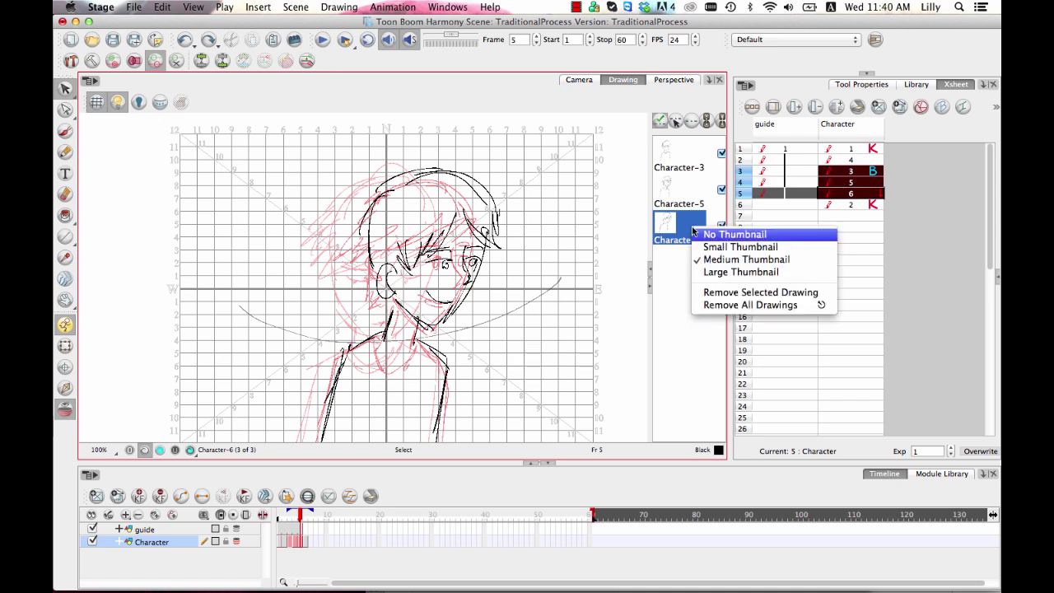
{"action": "left_click", "coordinate": [748, 306]}
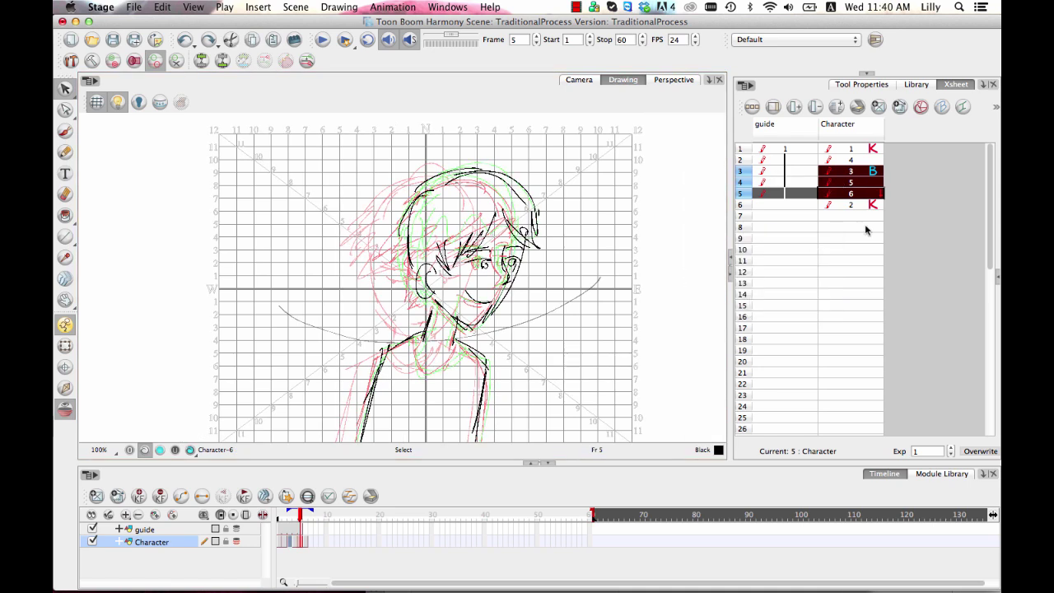
Step: Review the marked key and breakdown drawings on frames 6, 3 and 1 of the Character column
{"action": "left_click", "coordinate": [869, 205]}
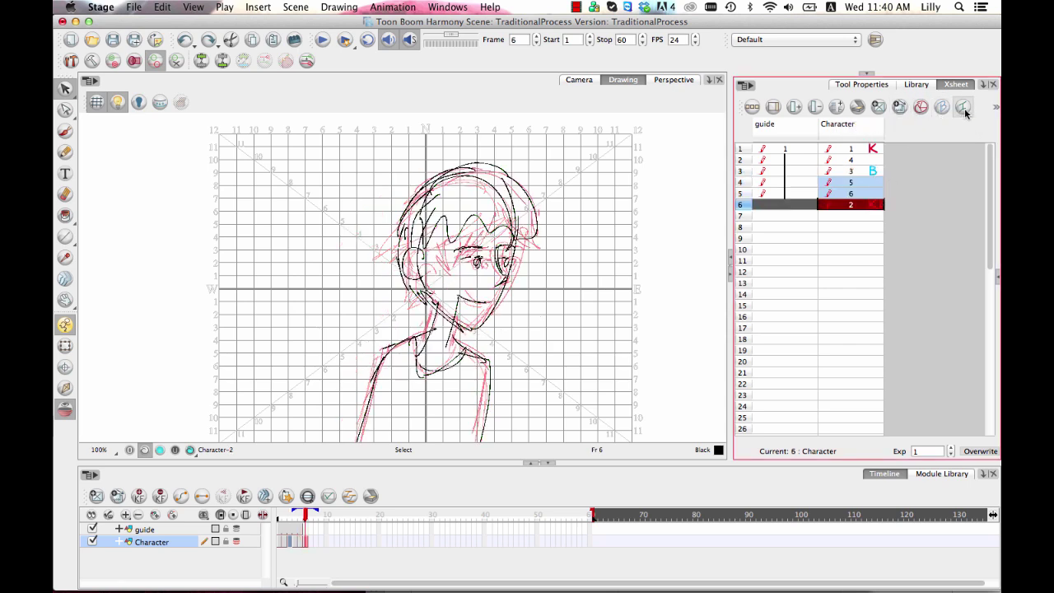
{"action": "left_click", "coordinate": [879, 149]}
{"action": "left_click", "coordinate": [875, 170]}
{"action": "left_click", "coordinate": [866, 206]}
{"action": "left_click", "coordinate": [839, 306]}
{"action": "left_click", "coordinate": [857, 204]}
{"action": "left_click", "coordinate": [856, 171]}
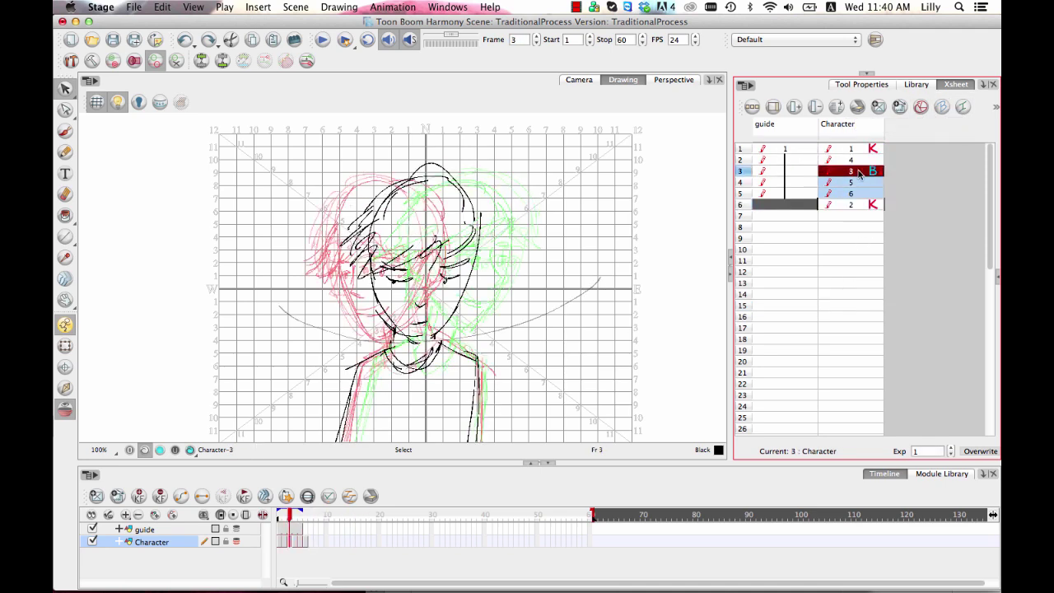
{"action": "left_click", "coordinate": [859, 149]}
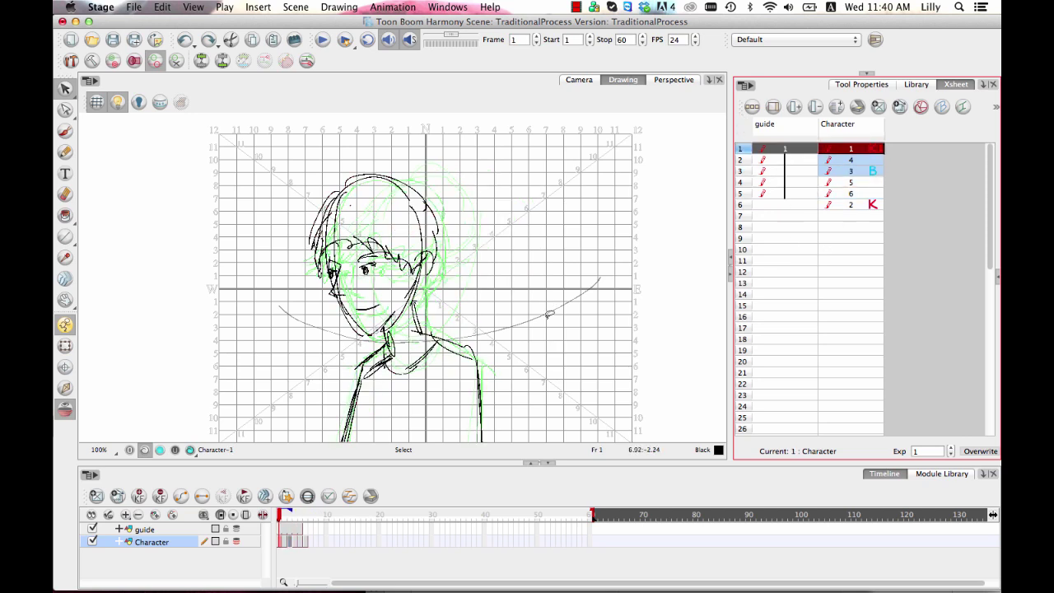
Step: Activate the Brush on the frame 1 drawing and display the colour palette and the Brush tool properties
{"action": "key", "text": "space"}
{"action": "left_click_drag", "start_coordinate": [492, 345], "coordinate": [495, 329]}
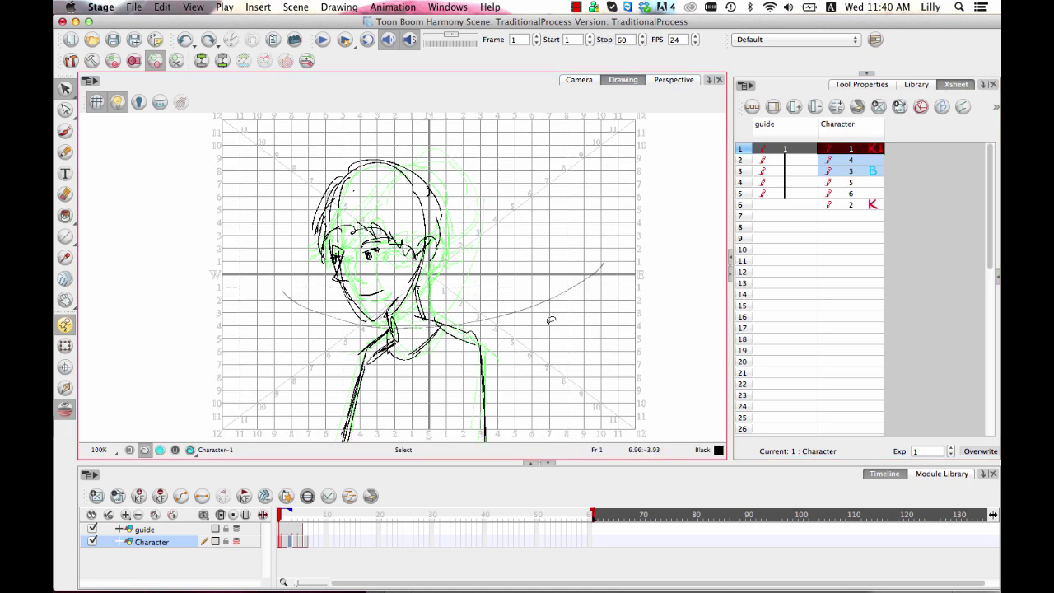
{"action": "left_click", "coordinate": [65, 129]}
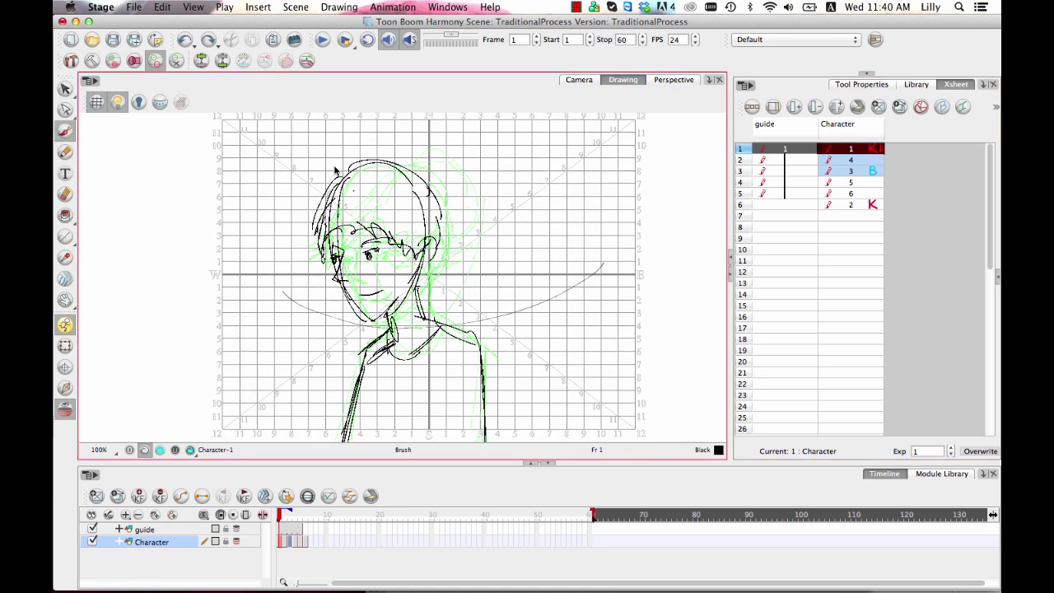
{"action": "left_click", "coordinate": [870, 76]}
{"action": "left_click", "coordinate": [870, 76]}
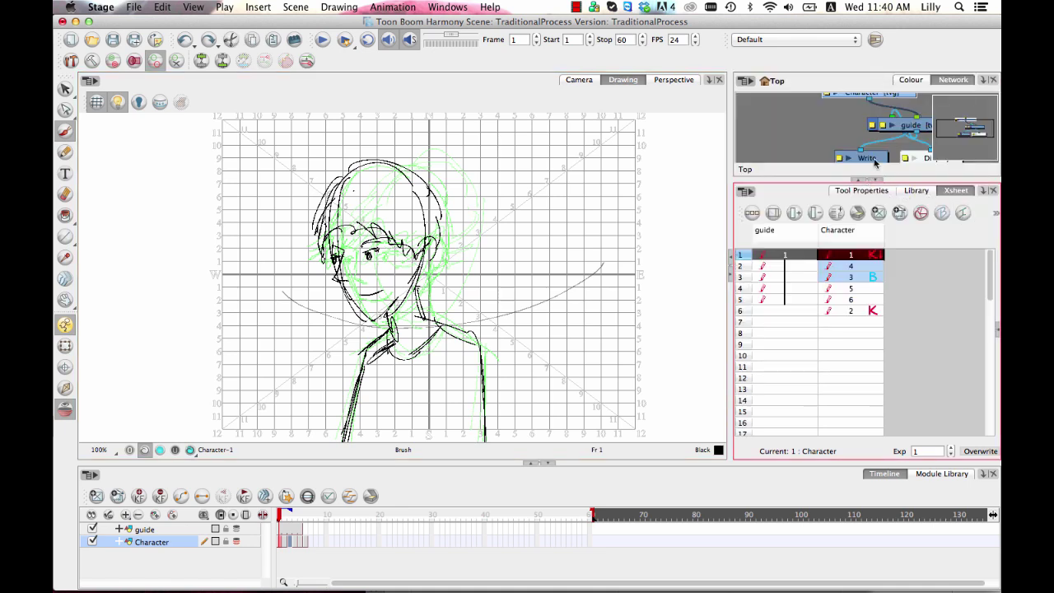
{"action": "left_click", "coordinate": [911, 80]}
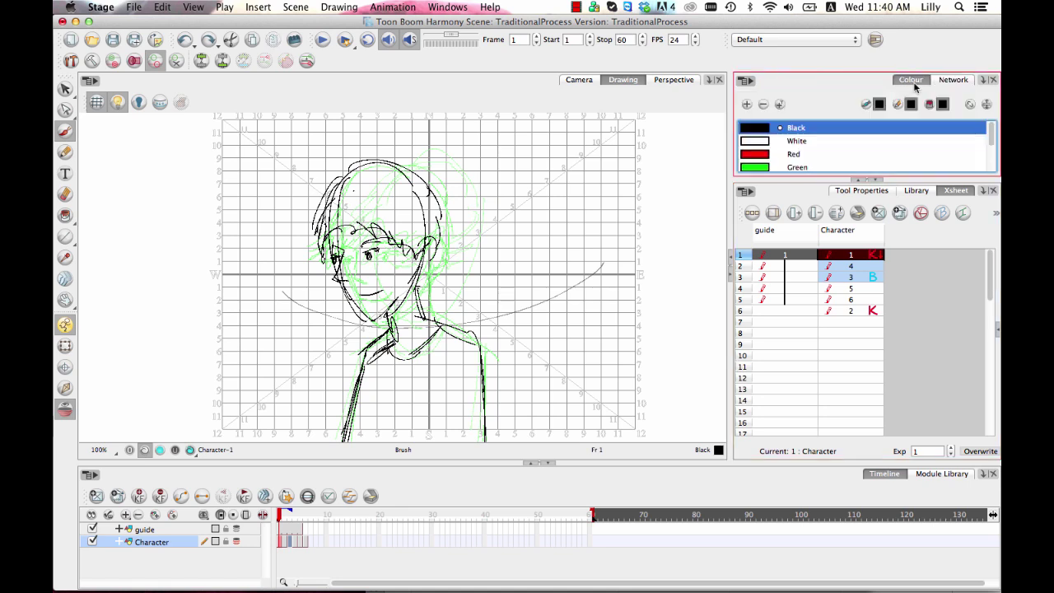
{"action": "left_click", "coordinate": [870, 191]}
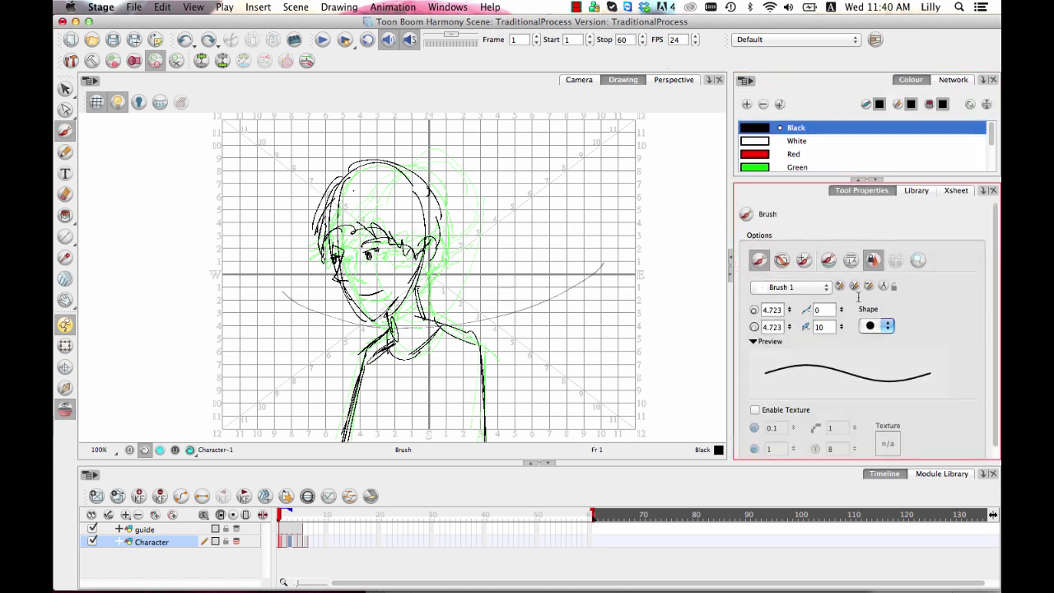
Step: Select the whole Character drawing on frame 1 and recolour all of its strokes blue
{"action": "left_click", "coordinate": [278, 541]}
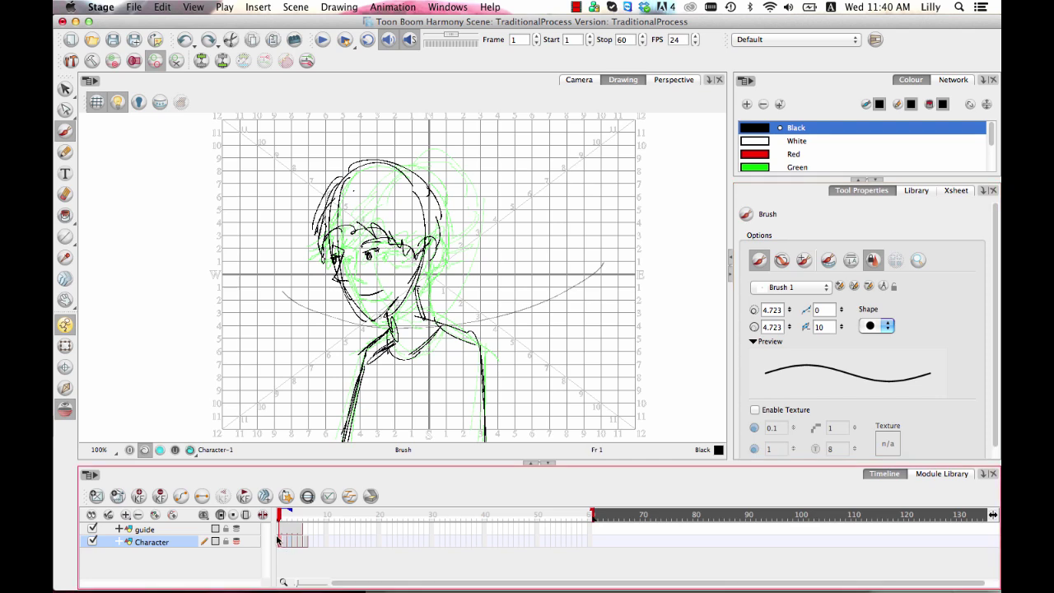
{"action": "mouse_move", "coordinate": [543, 284]}
{"action": "left_mouse_down"}
{"action": "mouse_move", "coordinate": [564, 235]}
{"action": "mouse_move", "coordinate": [544, 233]}
{"action": "mouse_move", "coordinate": [539, 300]}
{"action": "left_mouse_up"}
{"action": "key", "text": "2"}
{"action": "key", "text": "2"}
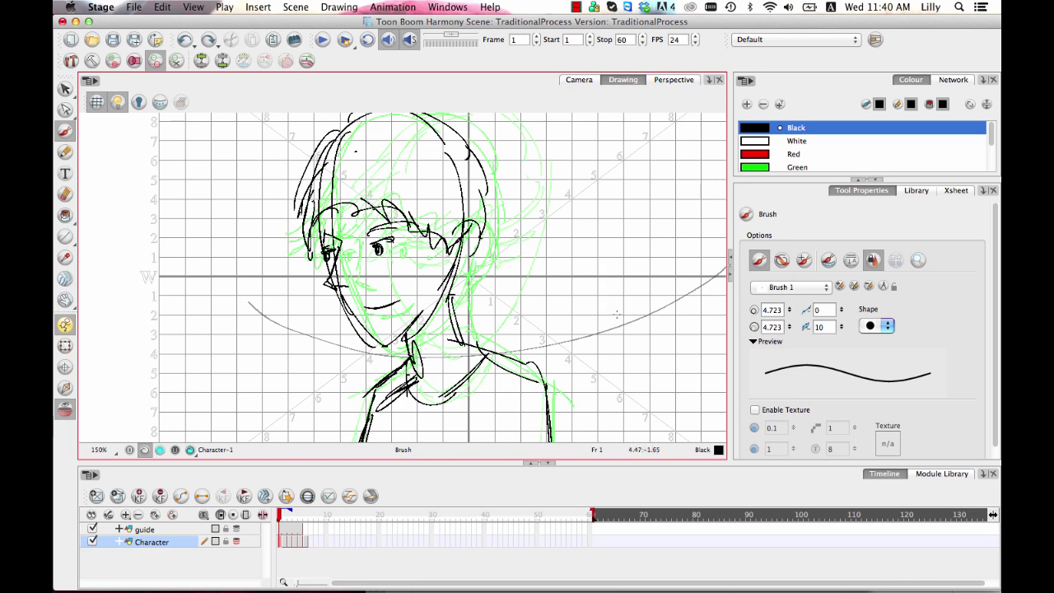
{"action": "left_click", "coordinate": [65, 88]}
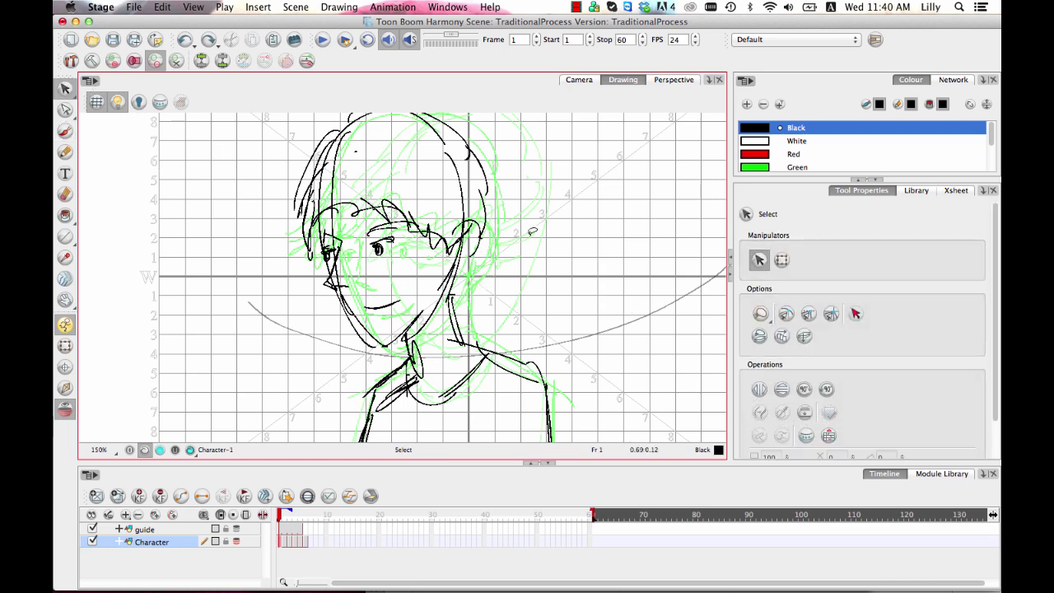
{"action": "key", "text": "1"}
{"action": "key", "text": "1"}
{"action": "key", "text": "1"}
{"action": "key", "text": "1"}
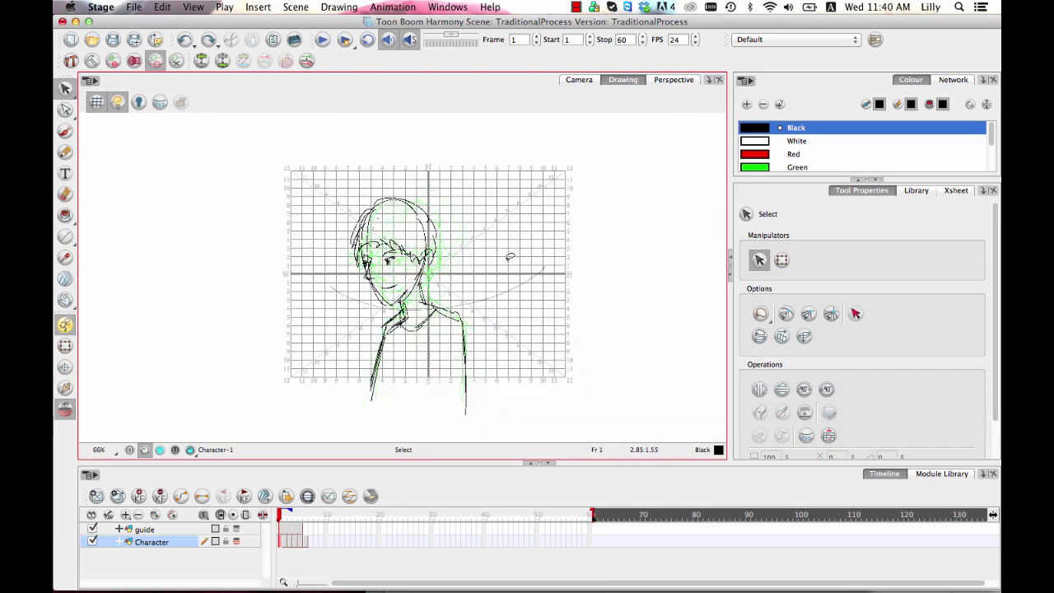
{"action": "left_click_drag", "start_coordinate": [822, 181], "coordinate": [844, 248]}
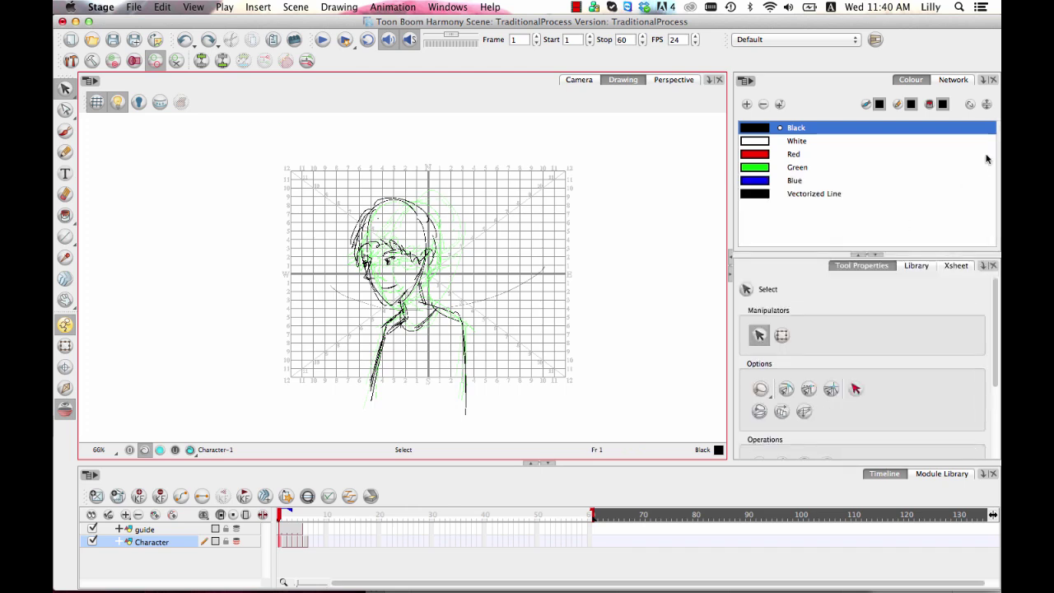
{"action": "left_click", "coordinate": [754, 181]}
{"action": "mouse_move", "coordinate": [558, 225]}
{"action": "left_mouse_down"}
{"action": "mouse_move", "coordinate": [258, 369]}
{"action": "mouse_move", "coordinate": [330, 122]}
{"action": "mouse_move", "coordinate": [525, 315]}
{"action": "left_mouse_up"}
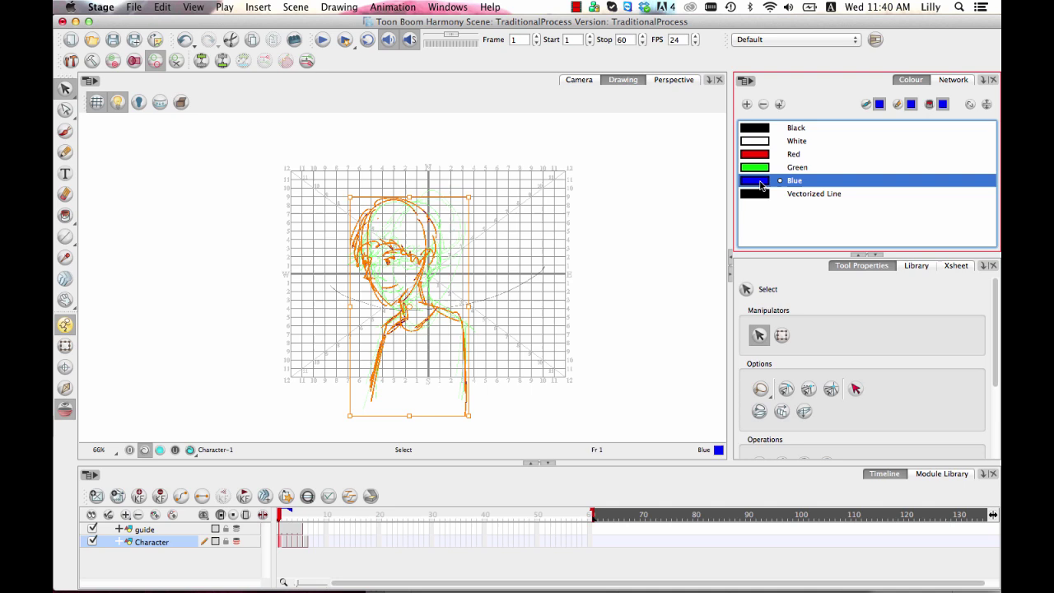
{"action": "left_click", "coordinate": [556, 254]}
{"action": "left_click_drag", "start_coordinate": [540, 266], "coordinate": [555, 218]}
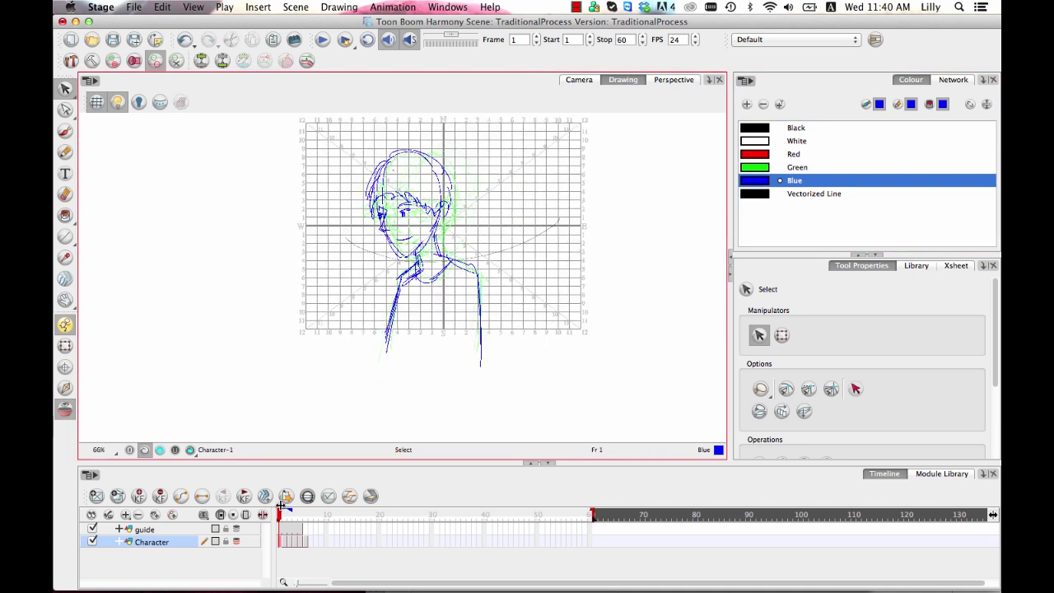
Step: Select every stroke of the Character drawing on frame 2 and recolour it blue
{"action": "left_click", "coordinate": [285, 541]}
{"action": "mouse_move", "coordinate": [371, 428]}
{"action": "left_mouse_down"}
{"action": "mouse_move", "coordinate": [576, 157]}
{"action": "mouse_move", "coordinate": [686, 144]}
{"action": "left_mouse_up"}
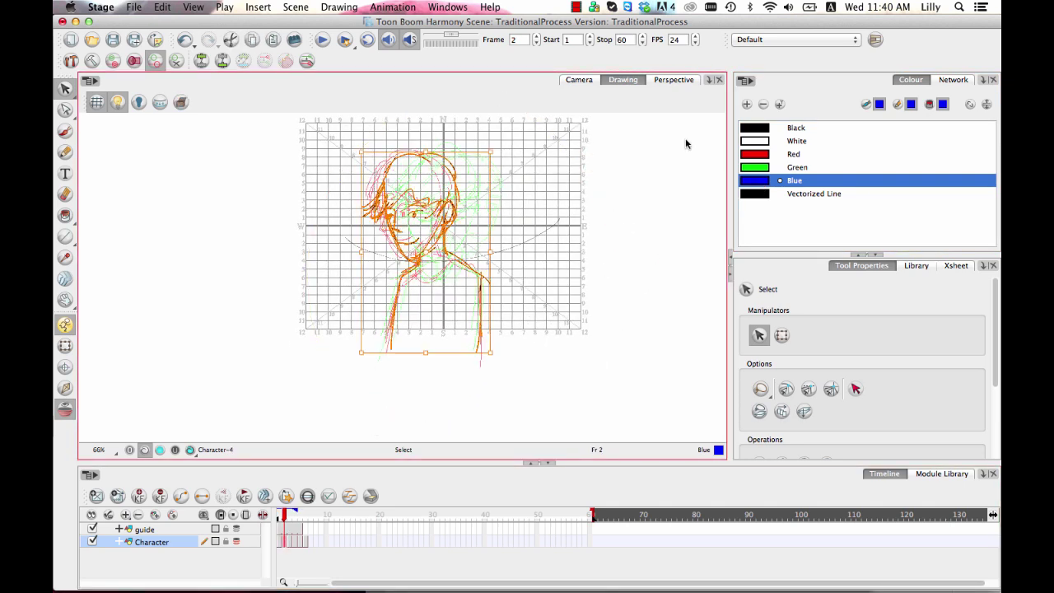
{"action": "left_click", "coordinate": [609, 251]}
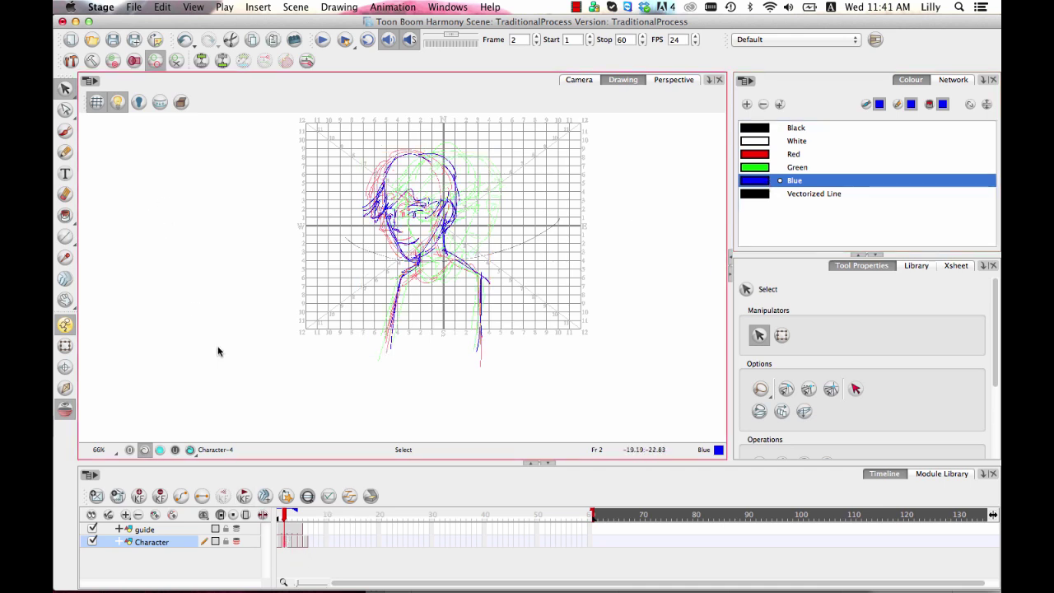
Step: Repaint the black lines of the frame 3 Character drawing blue with the Repaint tool
{"action": "left_click", "coordinate": [288, 542]}
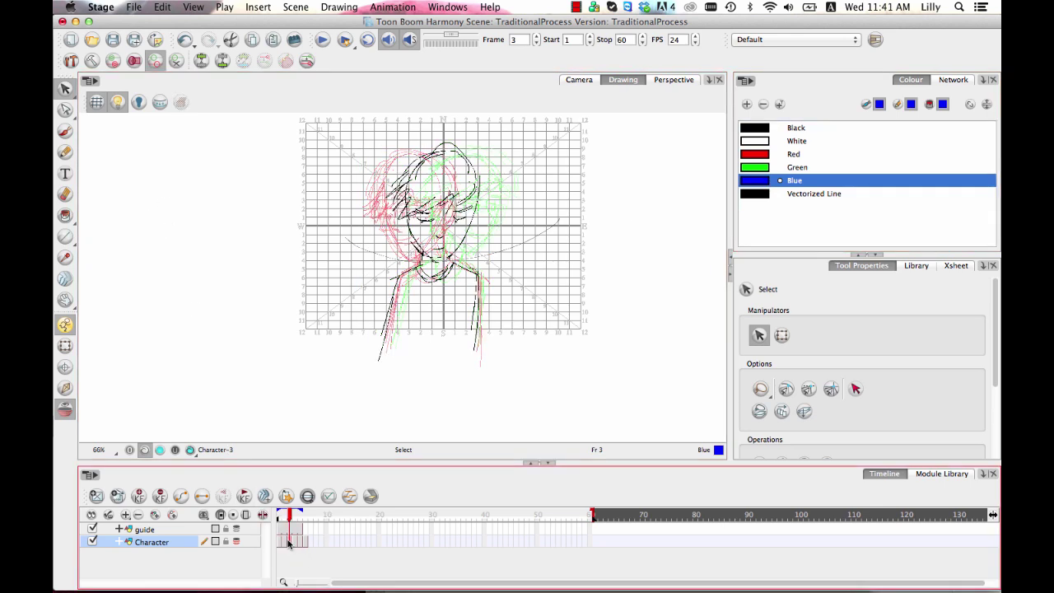
{"action": "left_click", "coordinate": [69, 219]}
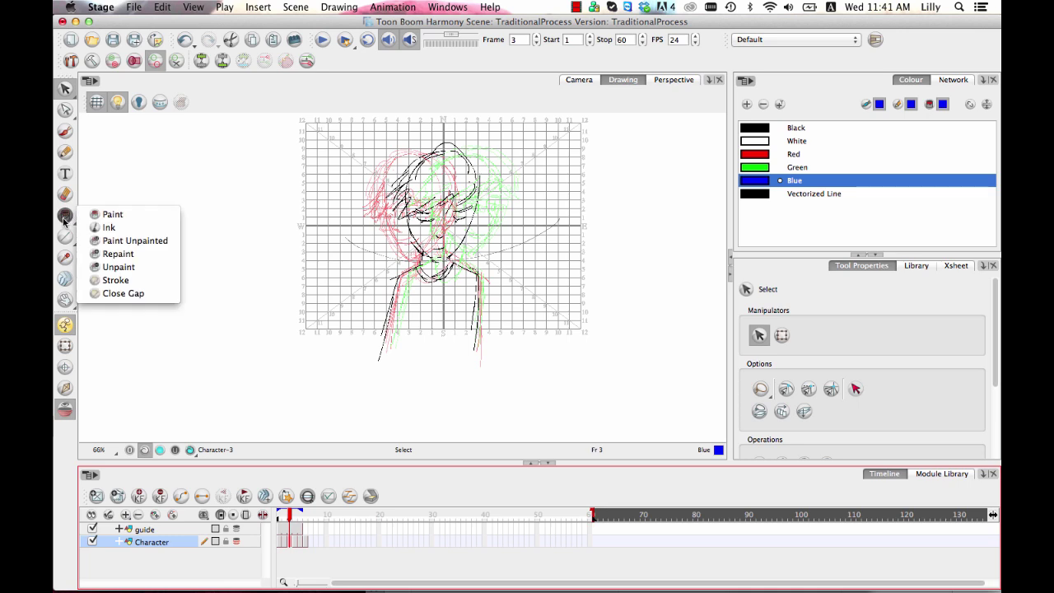
{"action": "left_click", "coordinate": [145, 255]}
{"action": "mouse_move", "coordinate": [275, 276]}
{"action": "left_mouse_down"}
{"action": "mouse_move", "coordinate": [611, 171]}
{"action": "mouse_move", "coordinate": [485, 351]}
{"action": "left_mouse_up"}
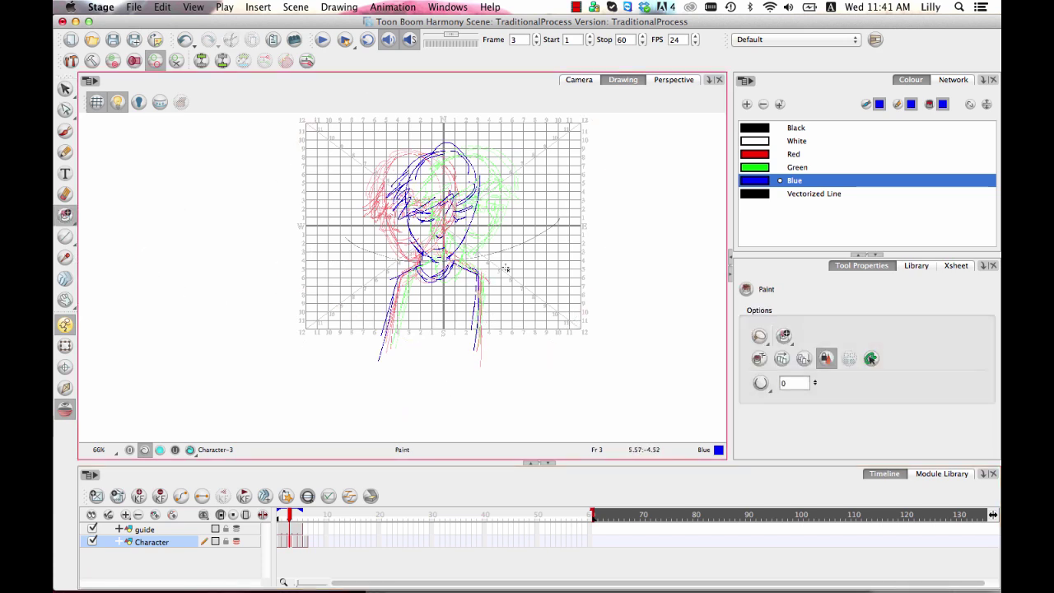
Step: Repaint the lines of the Character drawings from frame 4 onward blue
{"action": "key", "text": "."}
{"action": "mouse_move", "coordinate": [539, 190]}
{"action": "left_mouse_down"}
{"action": "mouse_move", "coordinate": [519, 116]}
{"action": "mouse_move", "coordinate": [542, 146]}
{"action": "mouse_move", "coordinate": [414, 88]}
{"action": "left_mouse_up"}
{"action": "key", "text": "."}
{"action": "key", "text": "."}
{"action": "mouse_move", "coordinate": [538, 133]}
{"action": "left_mouse_down"}
{"action": "mouse_move", "coordinate": [343, 224]}
{"action": "mouse_move", "coordinate": [563, 46]}
{"action": "left_mouse_up"}
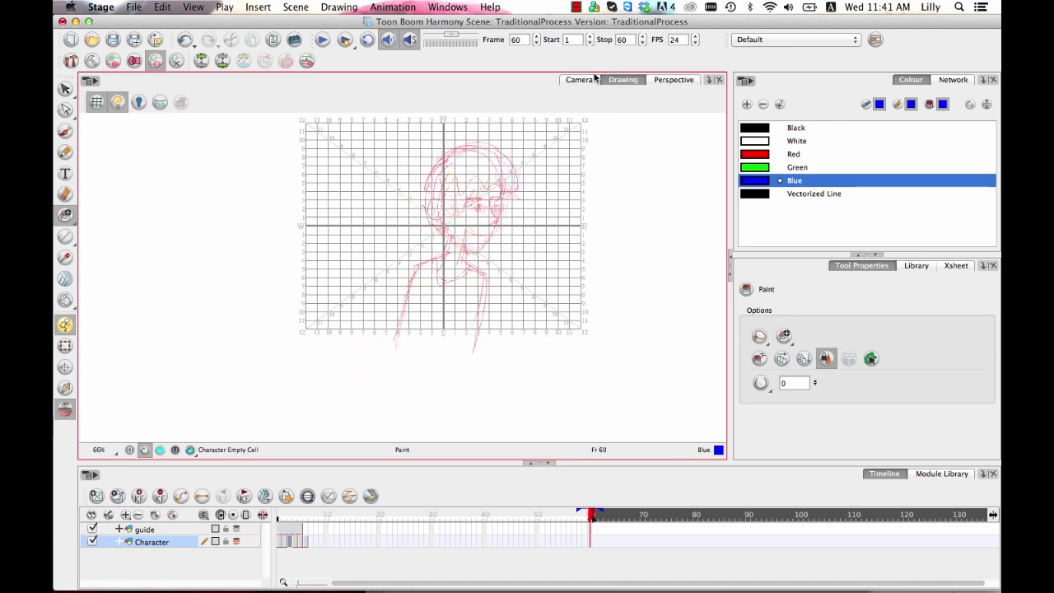
Step: Flip through the recoloured Character drawings frame by frame to check the motion
{"action": "key", "text": "."}
{"action": "key", "text": "."}
{"action": "key", "text": "."}
{"action": "key", "text": "."}
{"action": "key", "text": "."}
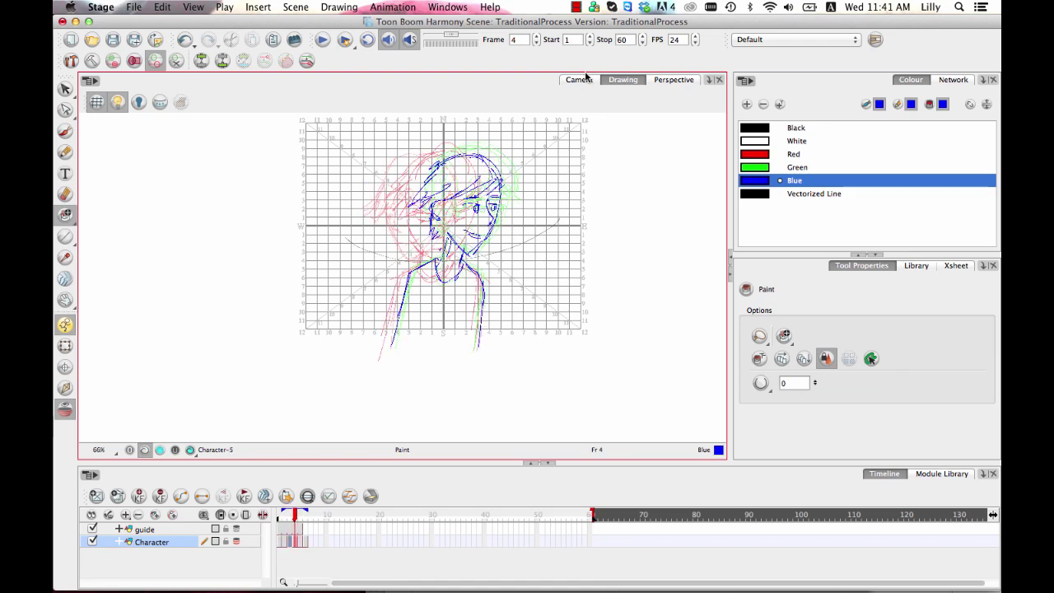
{"action": "key", "text": "."}
{"action": "key", "text": "."}
{"action": "key", "text": "."}
{"action": "key", "text": "."}
{"action": "key", "text": "."}
Step: Choose the Texture 2 brush preset and paint a wavy blue test stroke beside the frame 4 character
{"action": "scroll", "coordinate": [560, 250], "scroll_direction": "right", "scroll_amount": 2}
{"action": "mouse_move", "coordinate": [528, 248]}
{"action": "left_mouse_down"}
{"action": "mouse_move", "coordinate": [542, 252]}
{"action": "mouse_move", "coordinate": [423, 322]}
{"action": "left_mouse_up"}
{"action": "key", "text": "2"}
{"action": "key", "text": "2"}
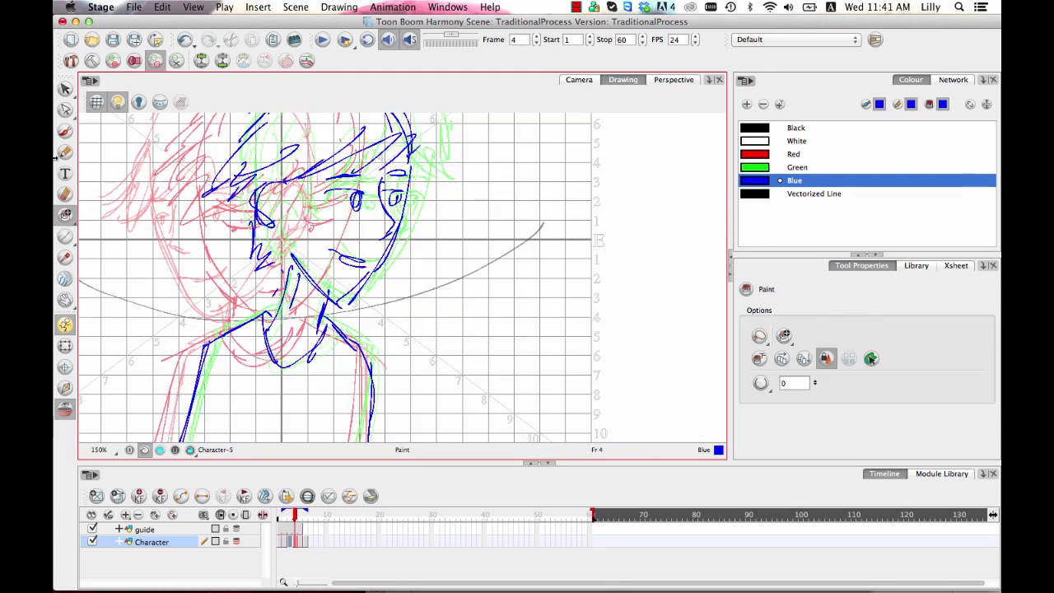
{"action": "left_click", "coordinate": [66, 132]}
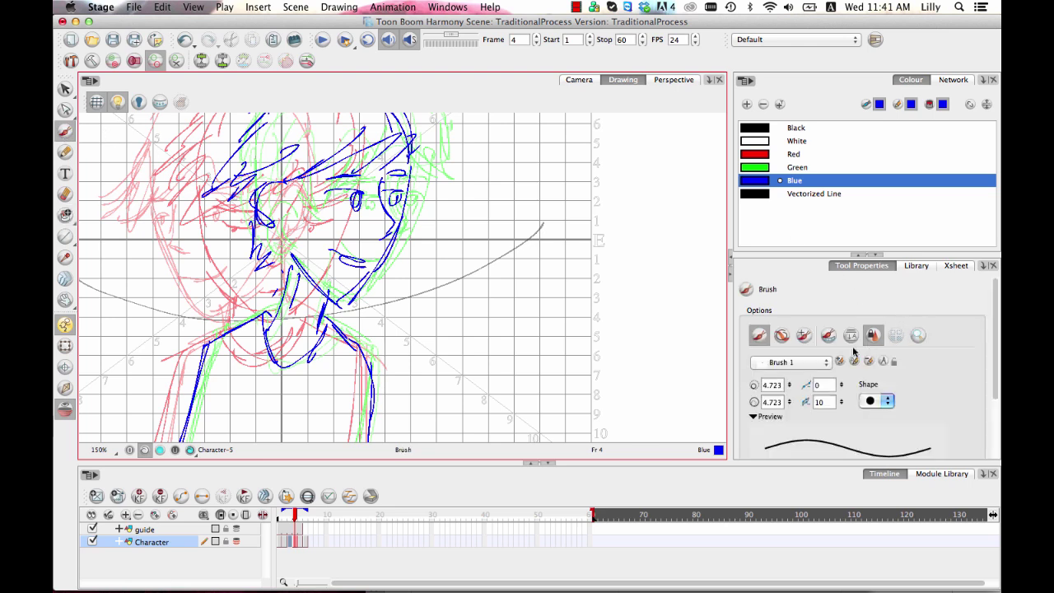
{"action": "left_click", "coordinate": [790, 363]}
{"action": "left_click", "coordinate": [798, 457]}
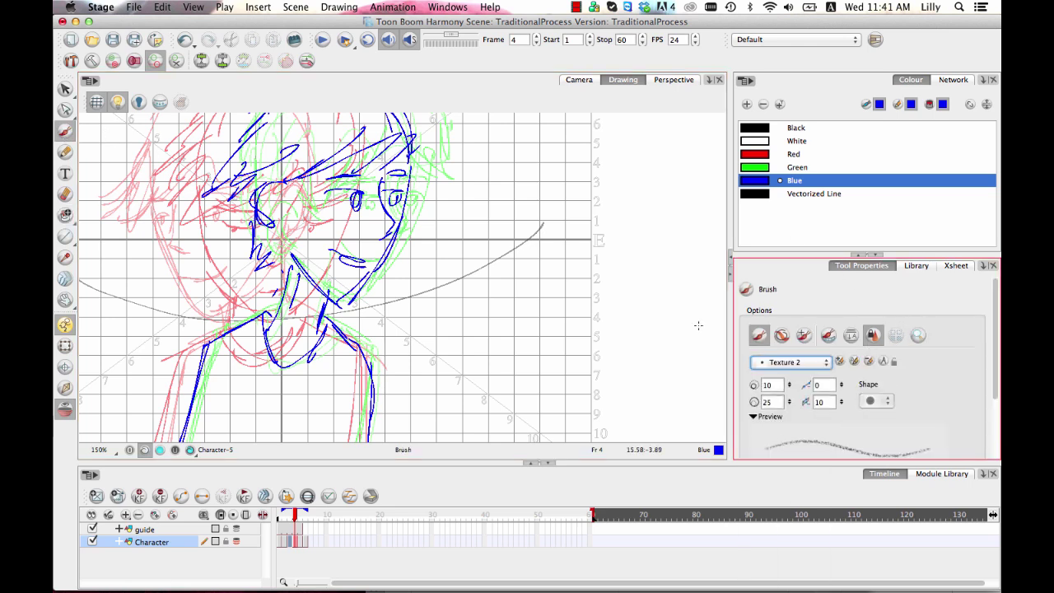
{"action": "mouse_move", "coordinate": [569, 174]}
{"action": "left_mouse_down"}
{"action": "mouse_move", "coordinate": [586, 309]}
{"action": "mouse_move", "coordinate": [644, 382]}
{"action": "left_mouse_up"}
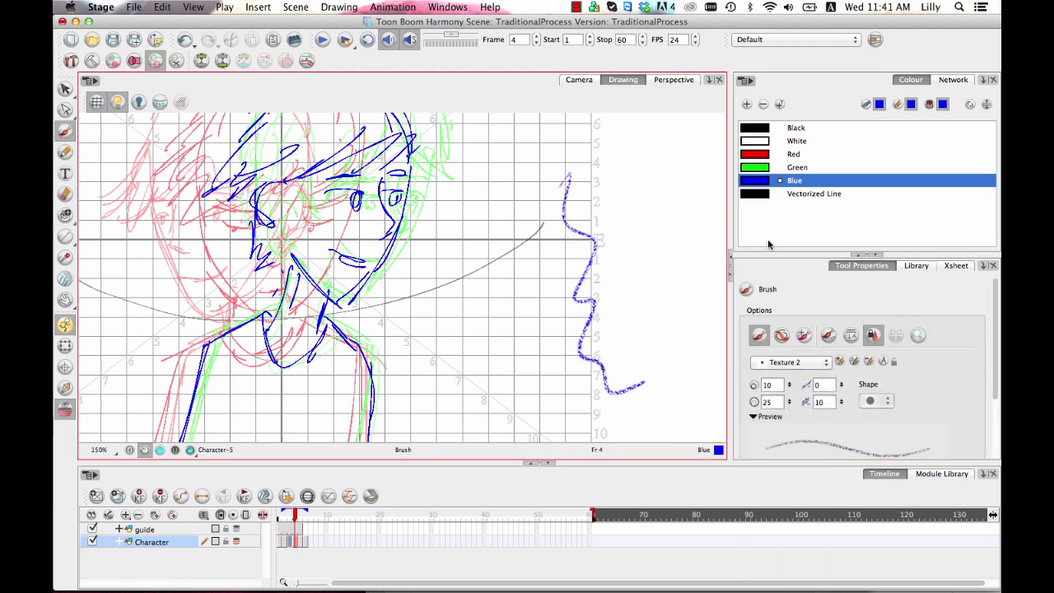
Step: Paint further blue test strokes beside the character with the Texture and Texture 3 brush presets
{"action": "left_click", "coordinate": [790, 362]}
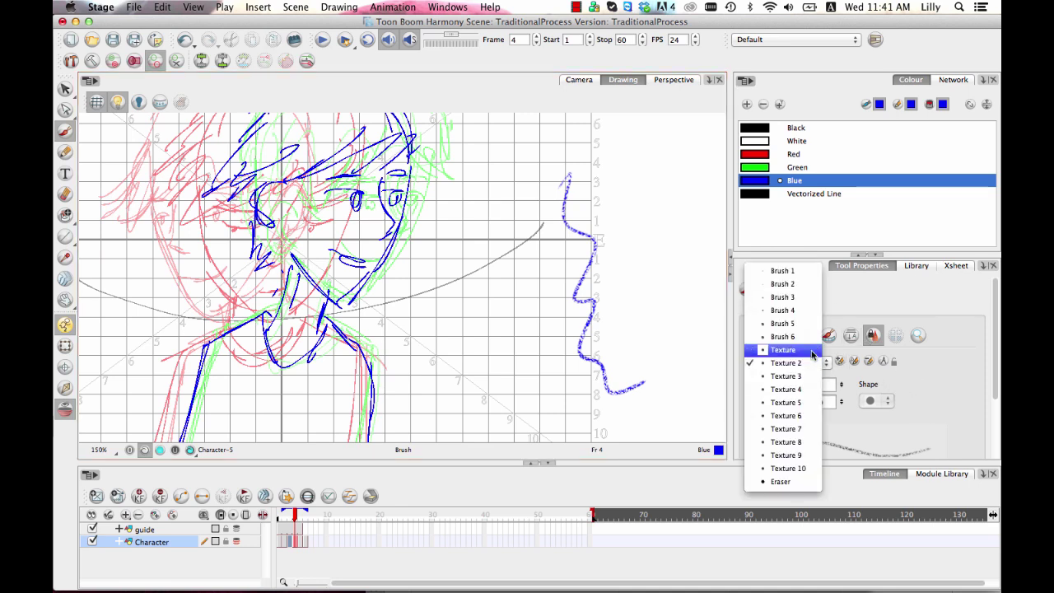
{"action": "left_click", "coordinate": [814, 349]}
{"action": "mouse_move", "coordinate": [618, 173]}
{"action": "left_mouse_down"}
{"action": "mouse_move", "coordinate": [639, 330]}
{"action": "mouse_move", "coordinate": [666, 369]}
{"action": "left_mouse_up"}
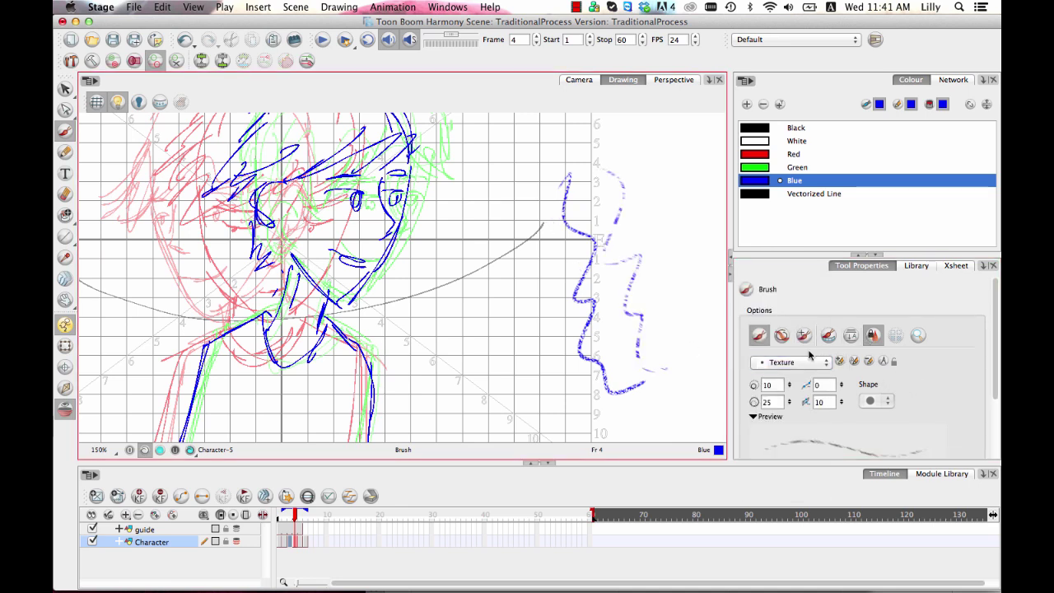
{"action": "left_click", "coordinate": [817, 368]}
{"action": "left_click", "coordinate": [815, 387]}
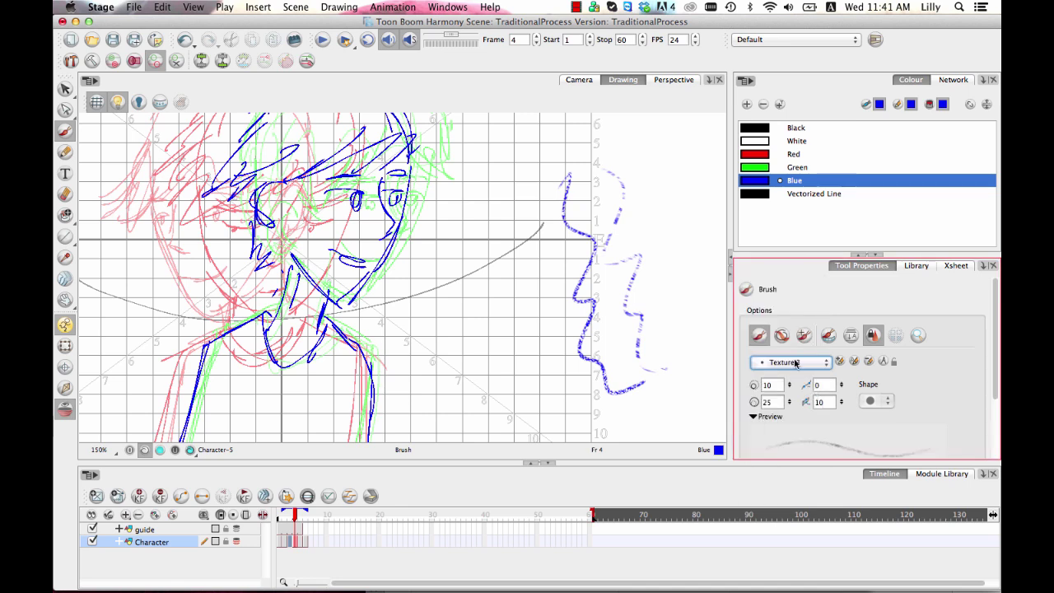
{"action": "mouse_move", "coordinate": [603, 163]}
{"action": "left_mouse_down"}
{"action": "mouse_move", "coordinate": [656, 173]}
{"action": "mouse_move", "coordinate": [661, 298]}
{"action": "left_mouse_up"}
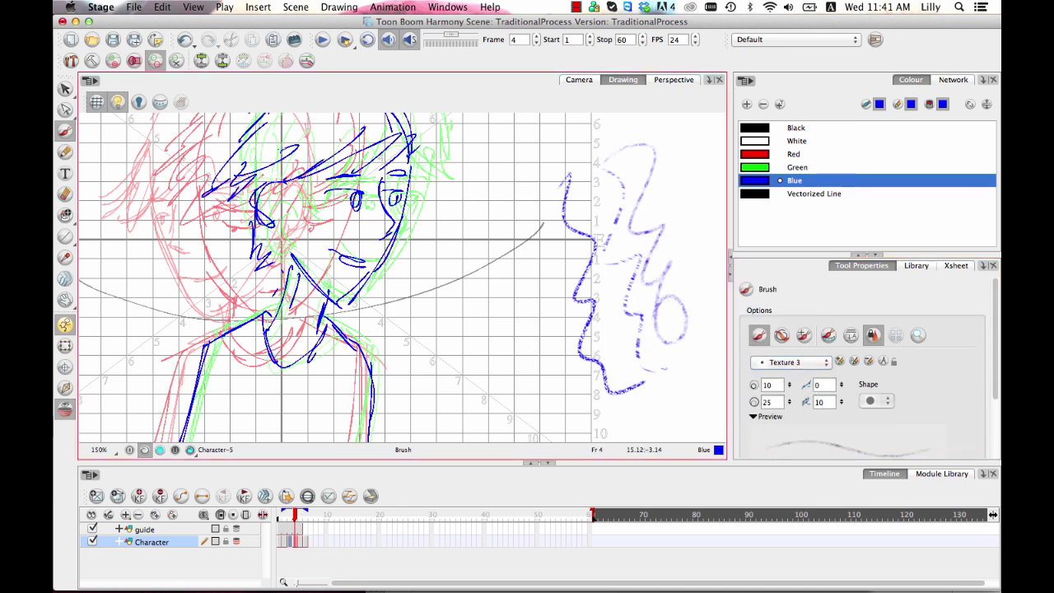
Step: Select the textured brush test strokes beside the frame 4 character and delete them
{"action": "left_click", "coordinate": [65, 88]}
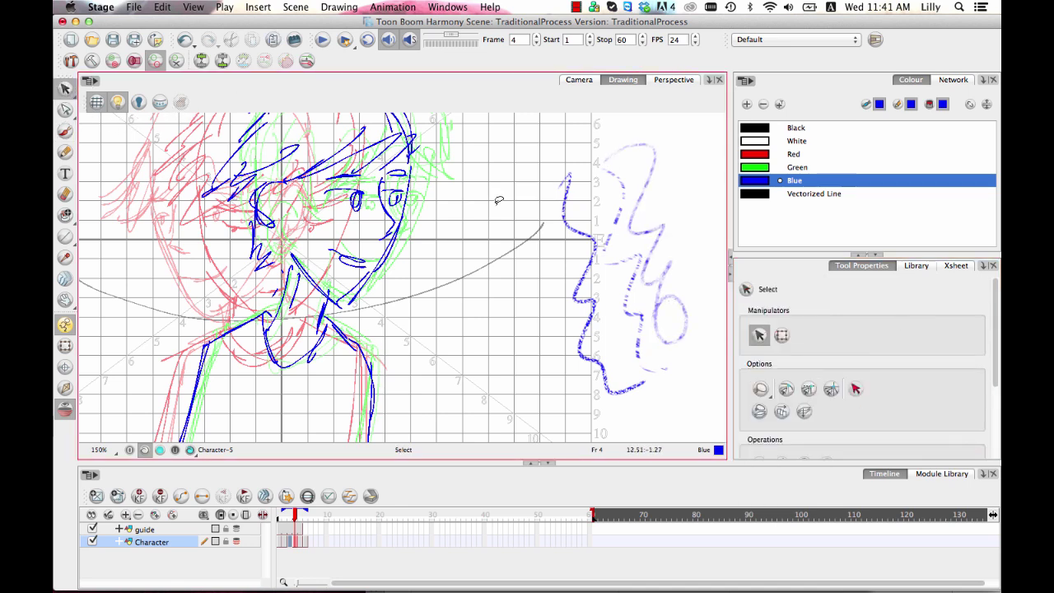
{"action": "mouse_move", "coordinate": [690, 222]}
{"action": "left_mouse_down"}
{"action": "mouse_move", "coordinate": [731, 337]}
{"action": "mouse_move", "coordinate": [639, 110]}
{"action": "left_mouse_up"}
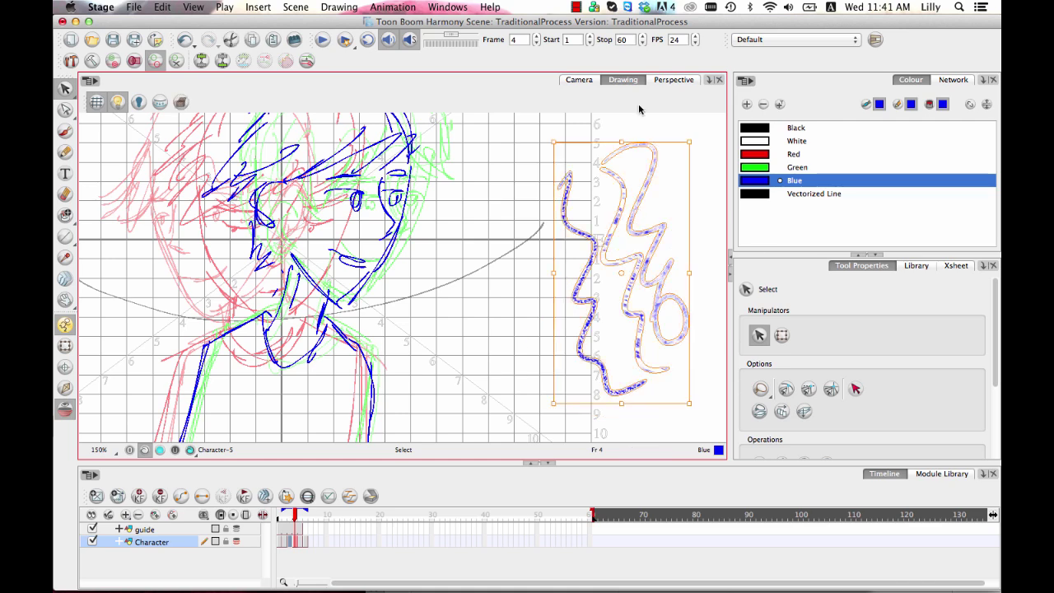
{"action": "key", "text": "Delete"}
{"action": "left_click_drag", "start_coordinate": [414, 276], "coordinate": [463, 279]}
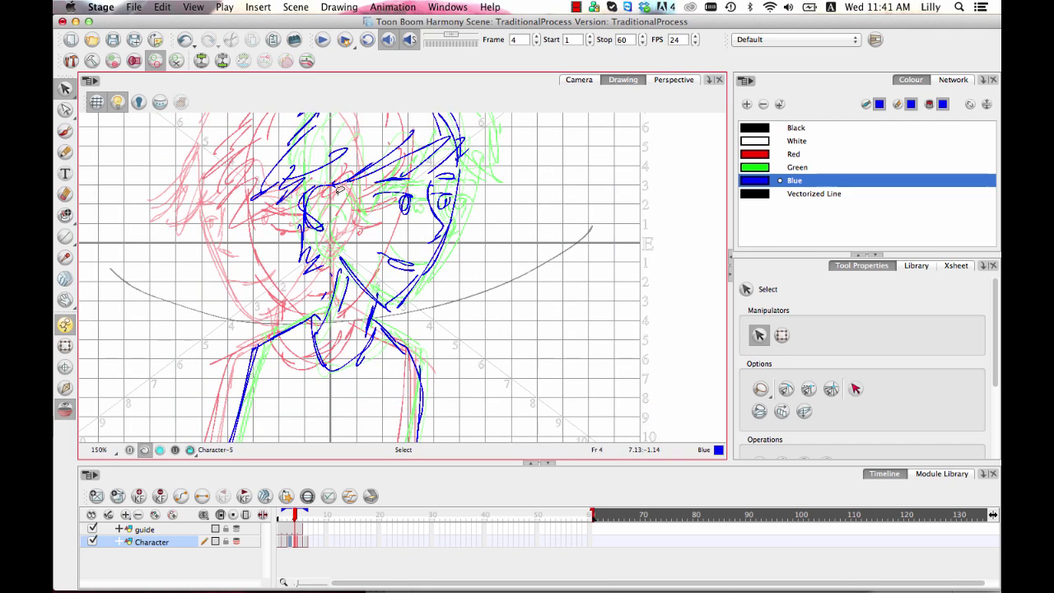
Step: Activate the Pencil with the Rough texture and draw three blue test strokes beside the frame 4 character
{"action": "left_click", "coordinate": [66, 153]}
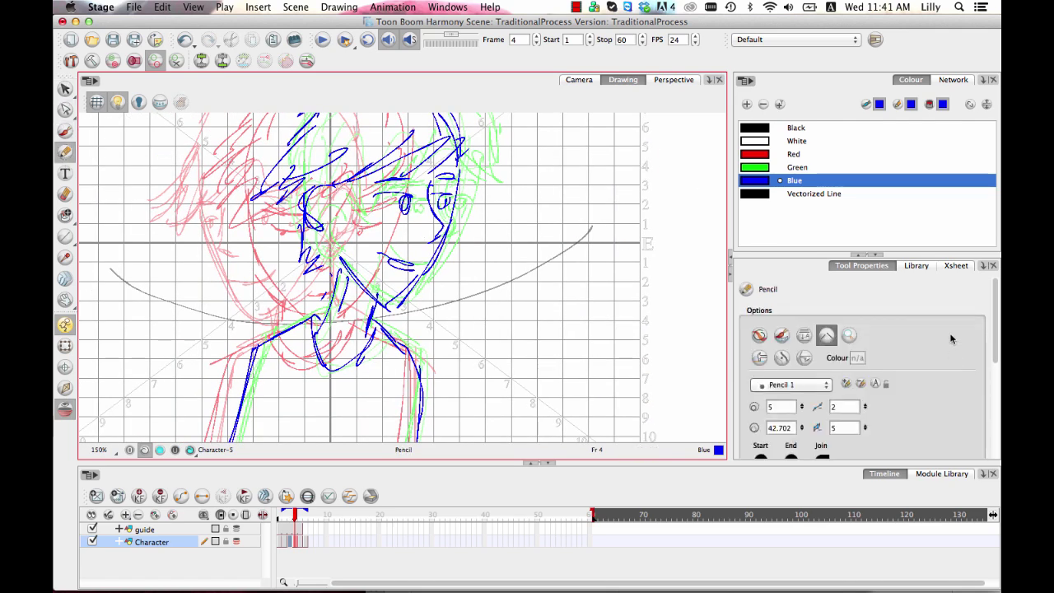
{"action": "left_click_drag", "start_coordinate": [995, 323], "coordinate": [998, 410]}
{"action": "left_click", "coordinate": [846, 383]}
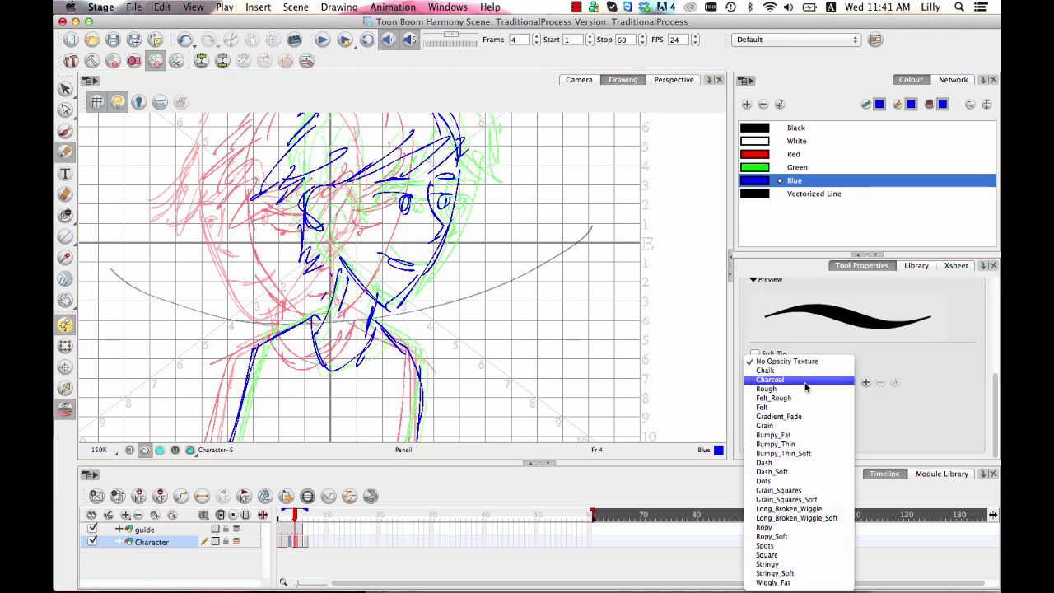
{"action": "left_click", "coordinate": [799, 407]}
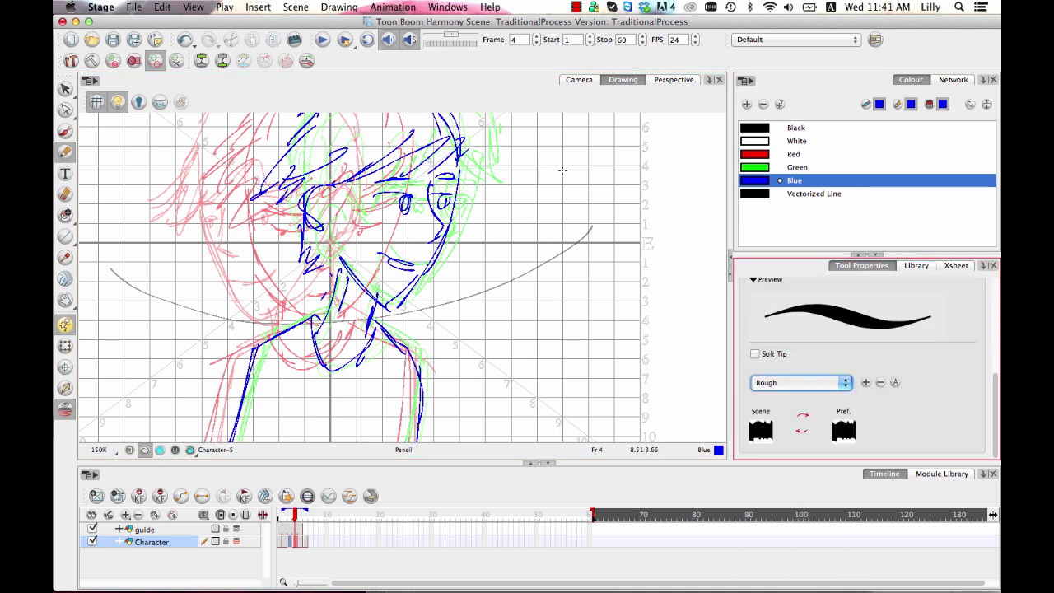
{"action": "left_click_drag", "start_coordinate": [551, 173], "coordinate": [603, 362]}
{"action": "mouse_move", "coordinate": [606, 184]}
{"action": "left_mouse_down"}
{"action": "mouse_move", "coordinate": [624, 224]}
{"action": "mouse_move", "coordinate": [601, 352]}
{"action": "left_mouse_up"}
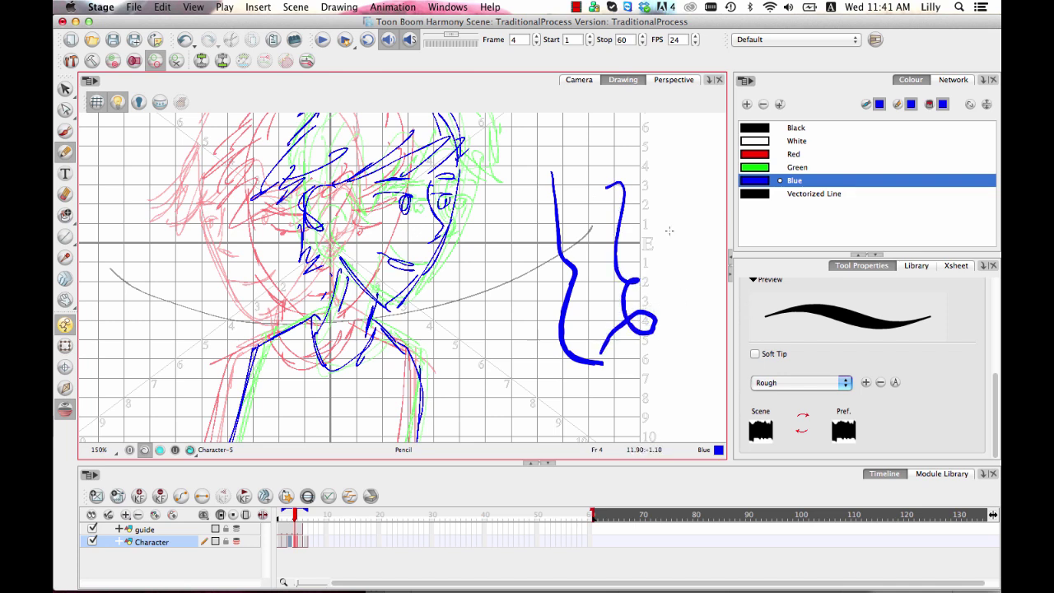
{"action": "left_click_drag", "start_coordinate": [590, 246], "coordinate": [616, 314]}
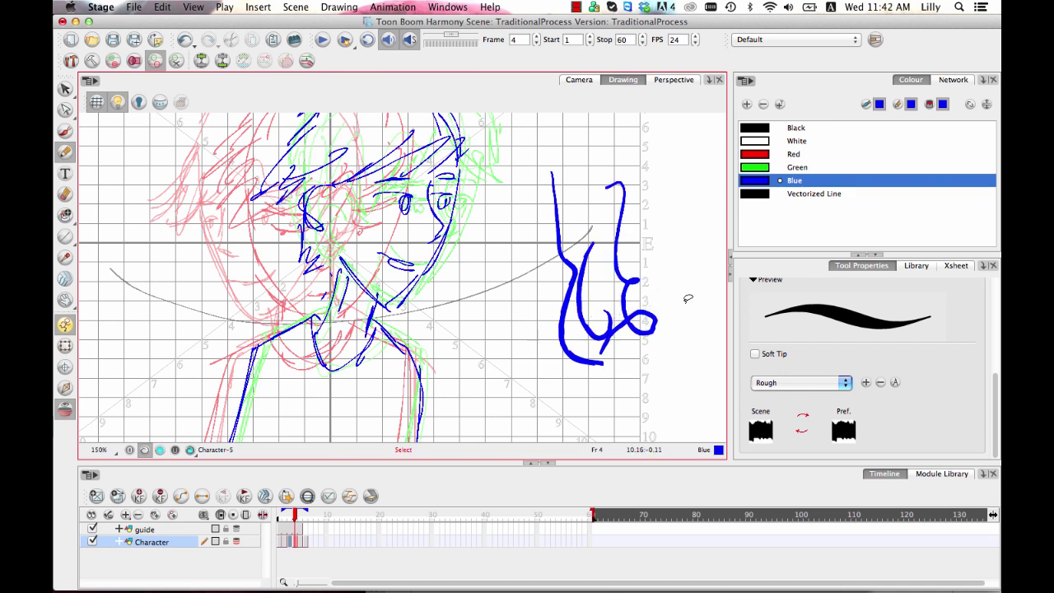
Step: Undo the three test strokes drawn with the Rough pencil texture
{"action": "key", "text": "super+z"}
{"action": "key", "text": "super+z"}
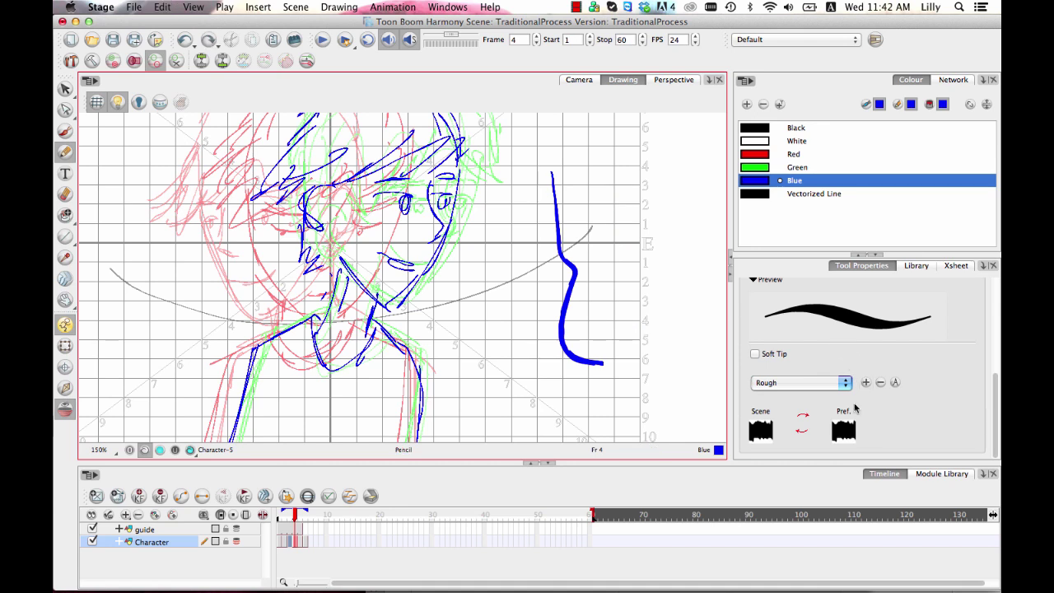
{"action": "key", "text": "super+z"}
Step: Set the pencil texture to Grain and draw two looping test strokes beside the character
{"action": "left_click", "coordinate": [813, 382]}
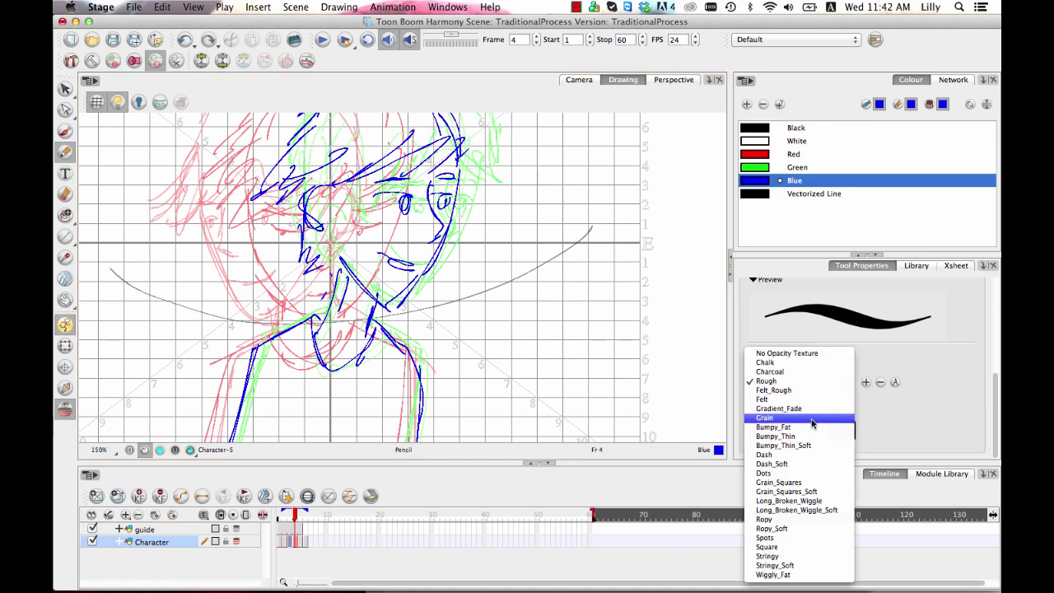
{"action": "left_click", "coordinate": [811, 420]}
{"action": "left_click_drag", "start_coordinate": [582, 250], "coordinate": [588, 429]}
{"action": "left_click_drag", "start_coordinate": [639, 252], "coordinate": [638, 337]}
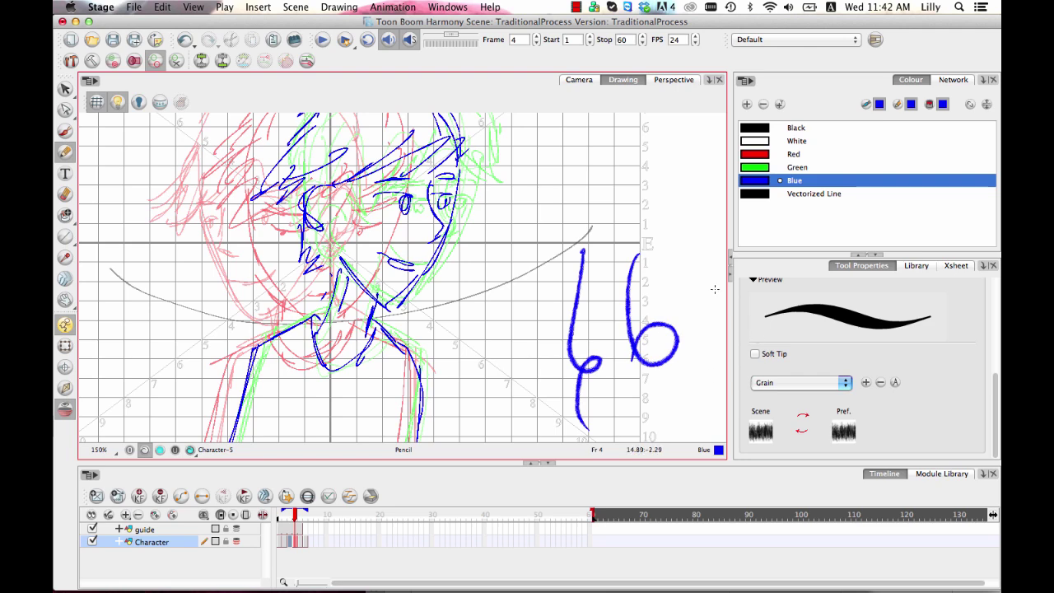
Step: Undo both Grain pencil test strokes and bring the whole frame 4 character back into view
{"action": "key", "text": "super+z"}
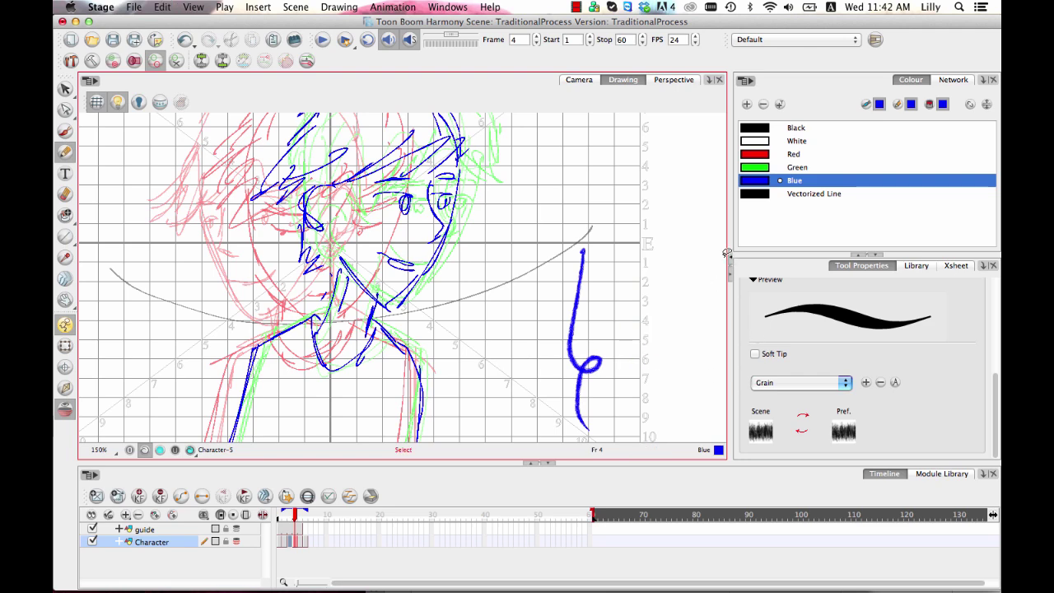
{"action": "key", "text": "super+z"}
{"action": "left_click_drag", "start_coordinate": [541, 296], "coordinate": [577, 306]}
{"action": "key", "text": "1"}
{"action": "key", "text": "1"}
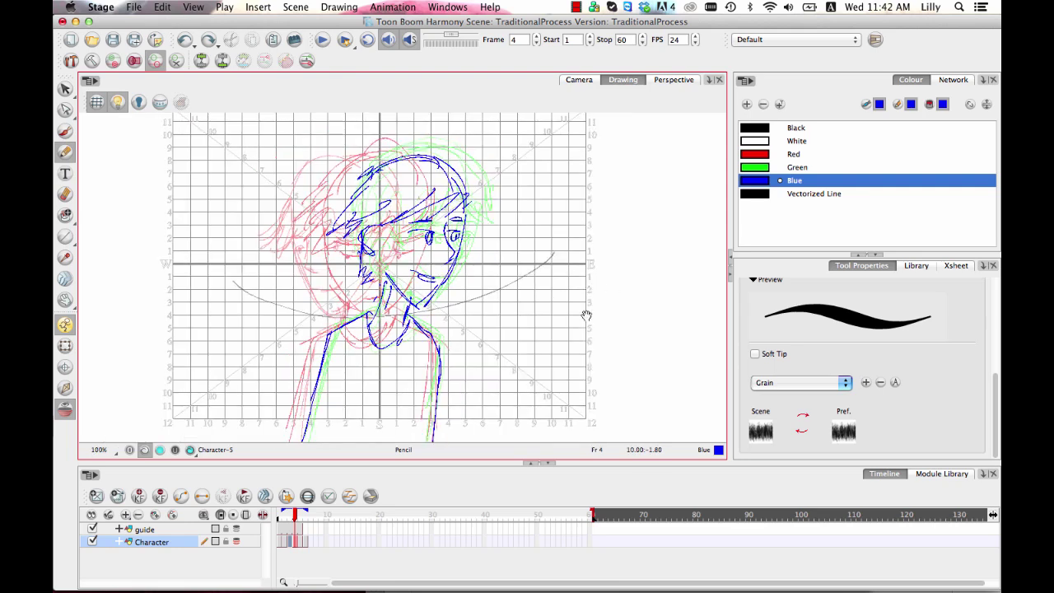
{"action": "left_click_drag", "start_coordinate": [533, 331], "coordinate": [540, 314]}
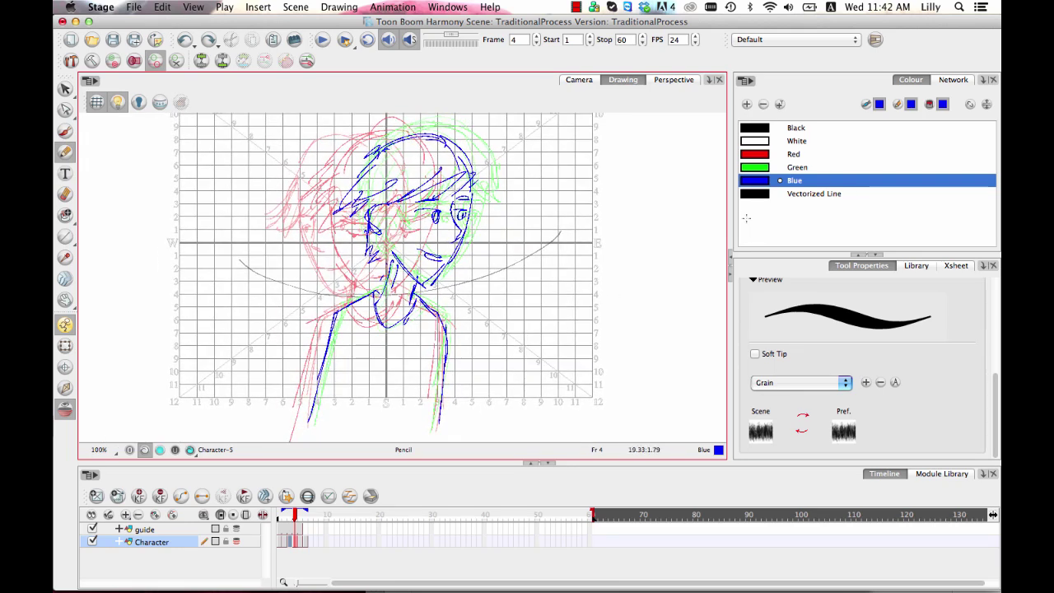